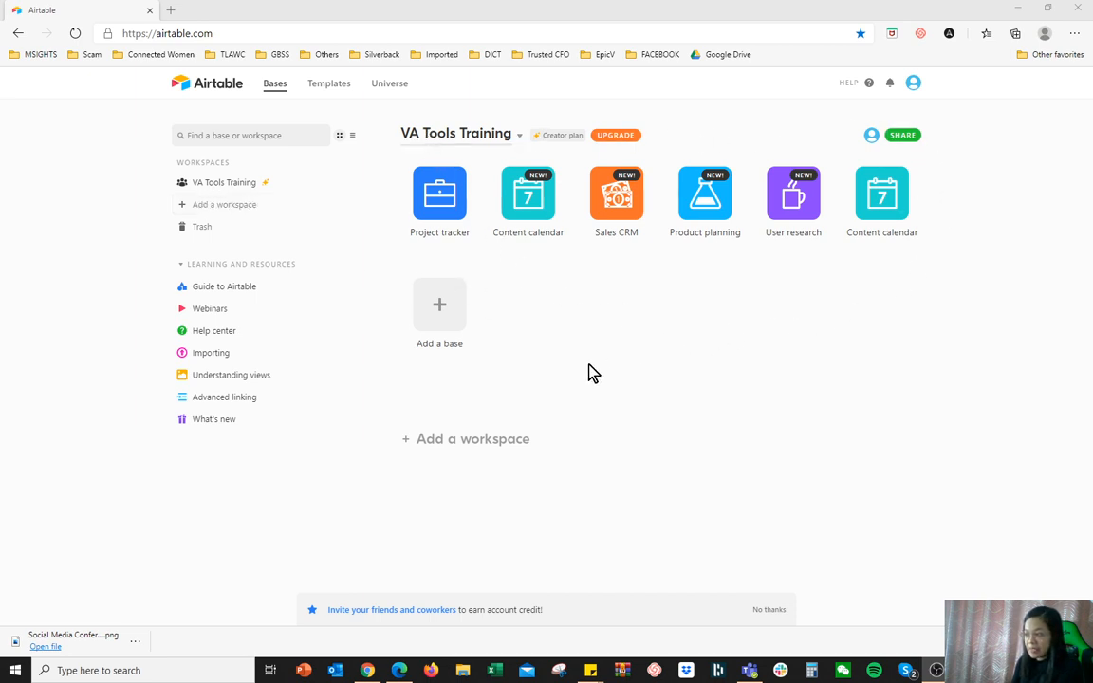
Create a new base from scratch in the VA Tools Training workspace and name it Social Media Content Calendar.
left_click(452, 309)
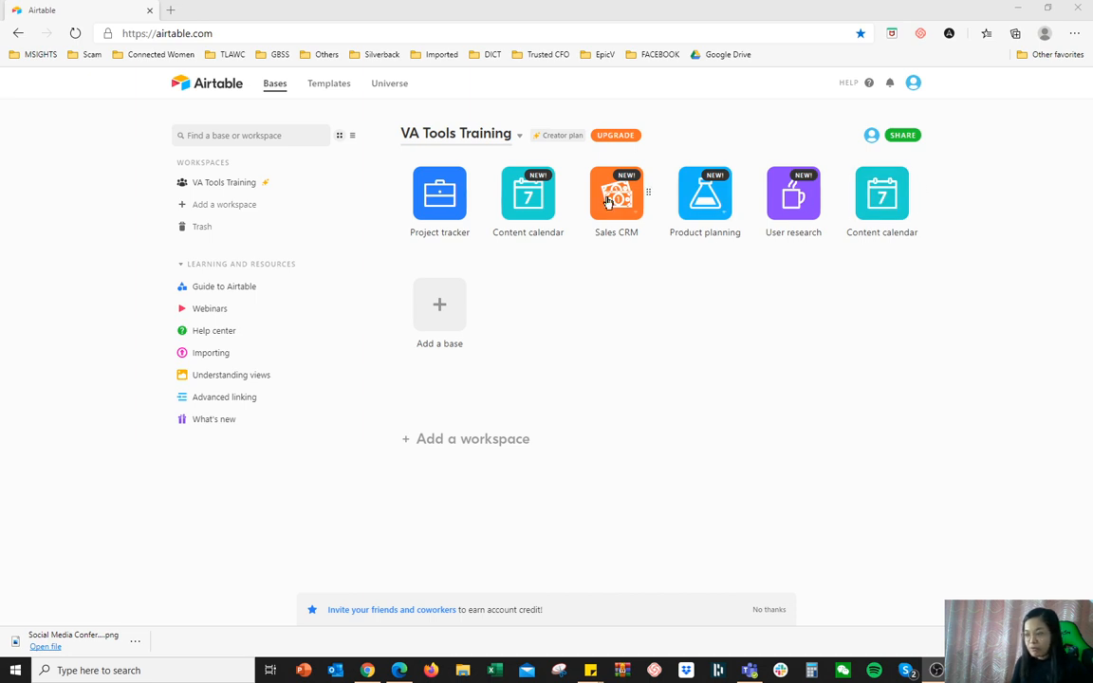
left_click(440, 305)
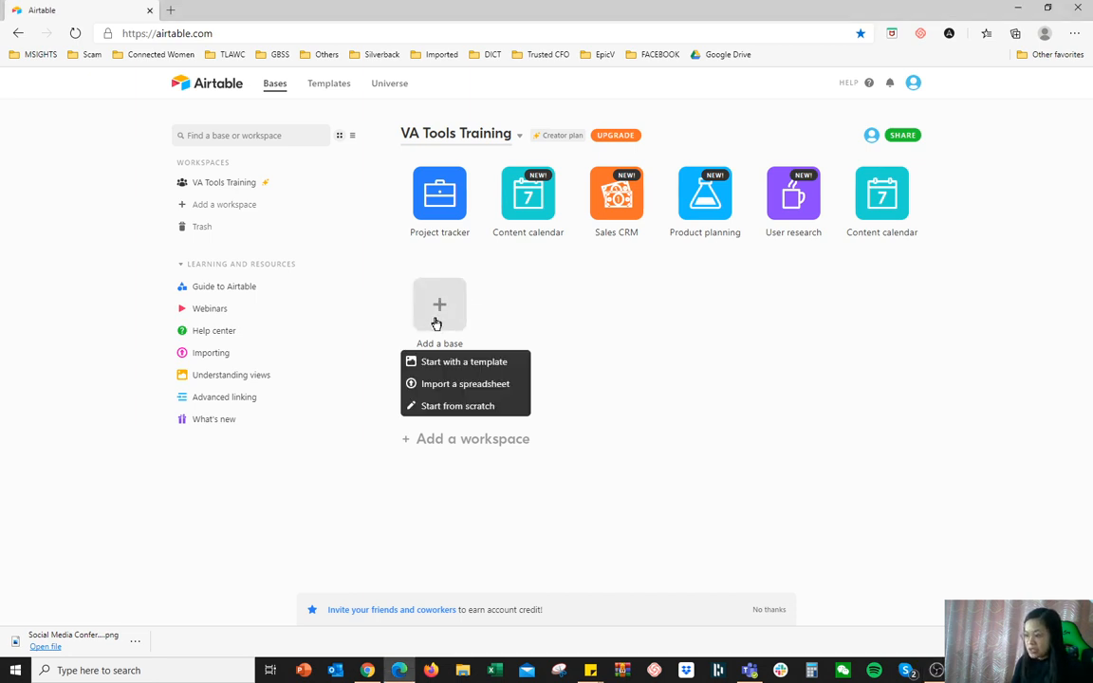
left_click(488, 412)
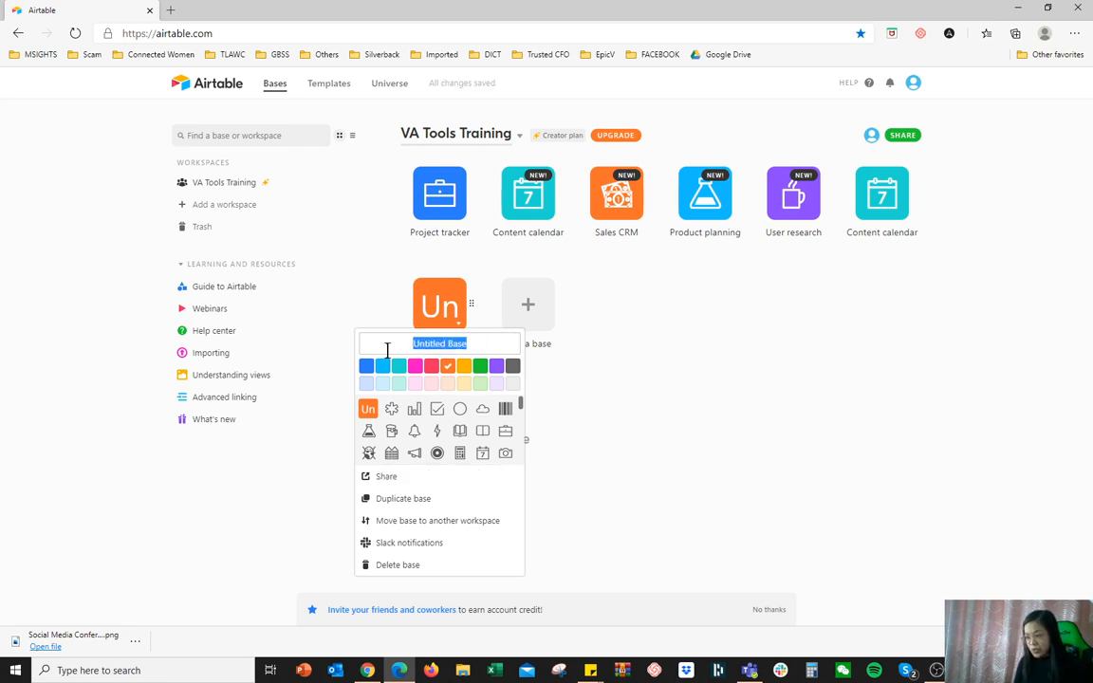
type("Content")
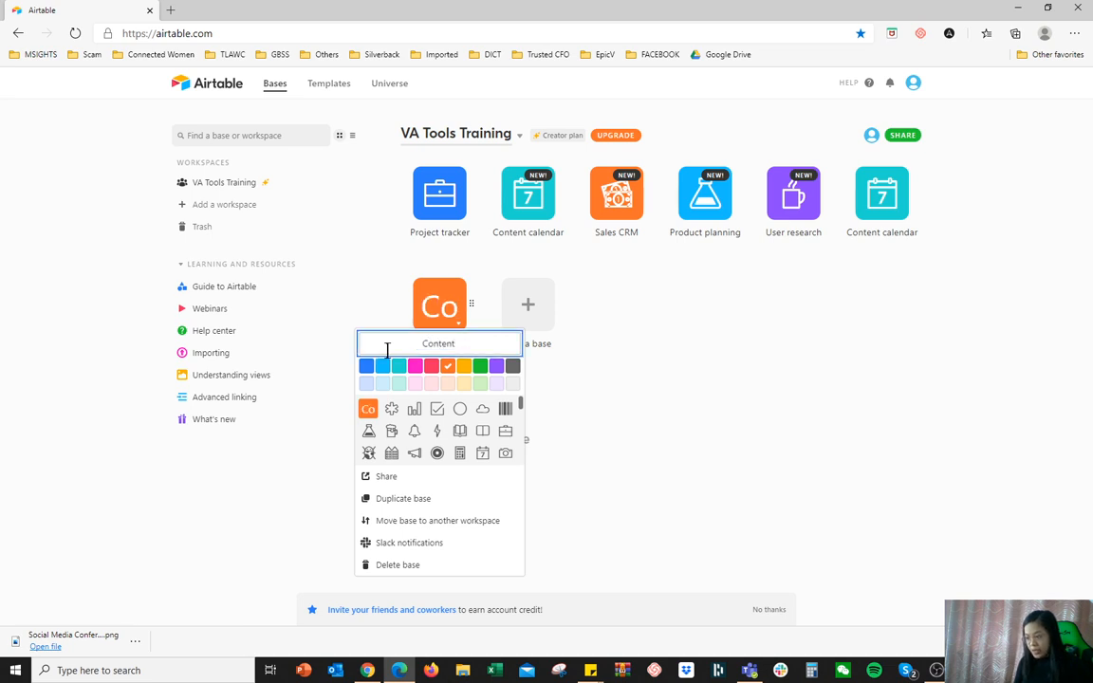
key("ctrl+a")
key("BackSpace")
type("Soci")
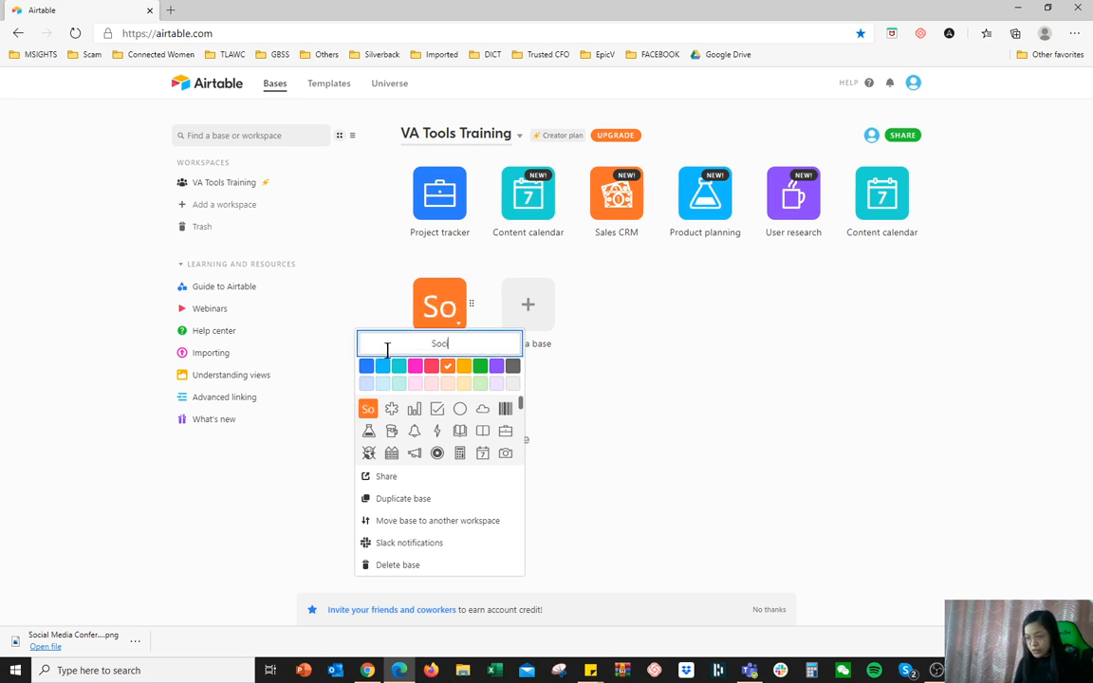
type("al Media Content Calendar")
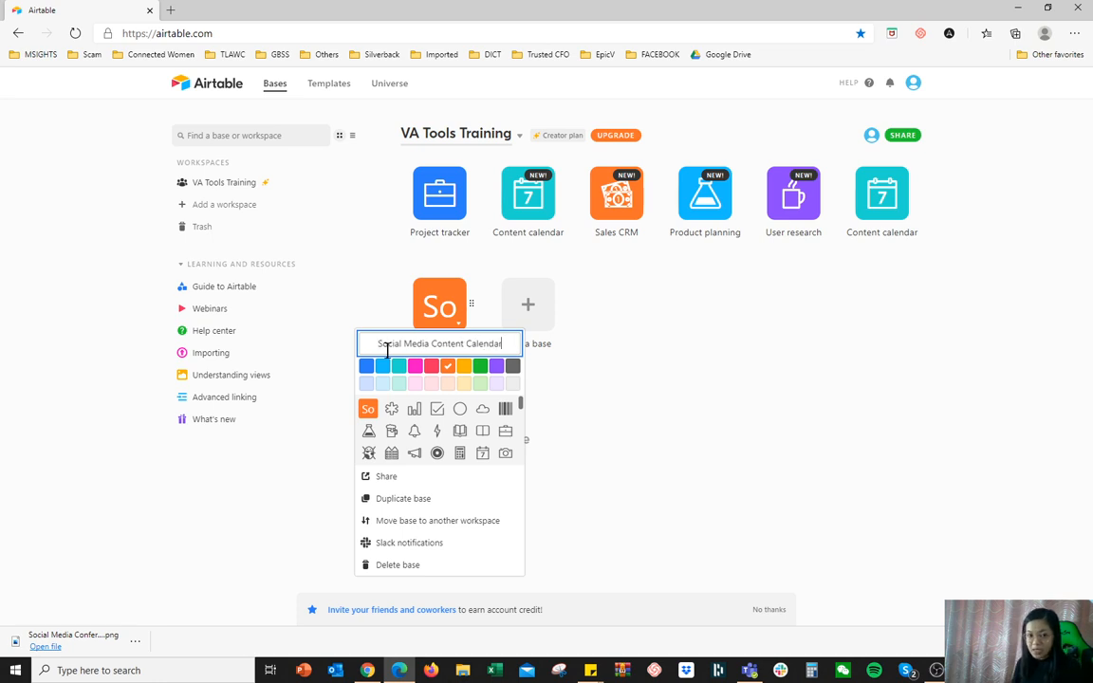
Give the Social Media Content Calendar base a green colour and the calendar icon.
left_click(382, 365)
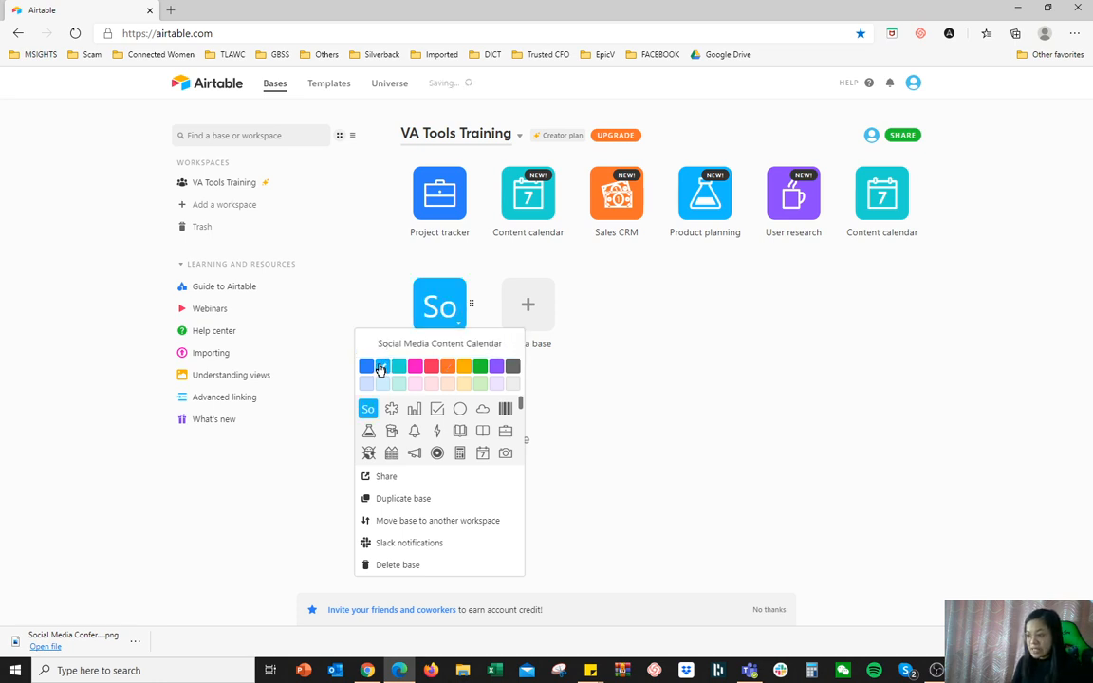
left_click(465, 368)
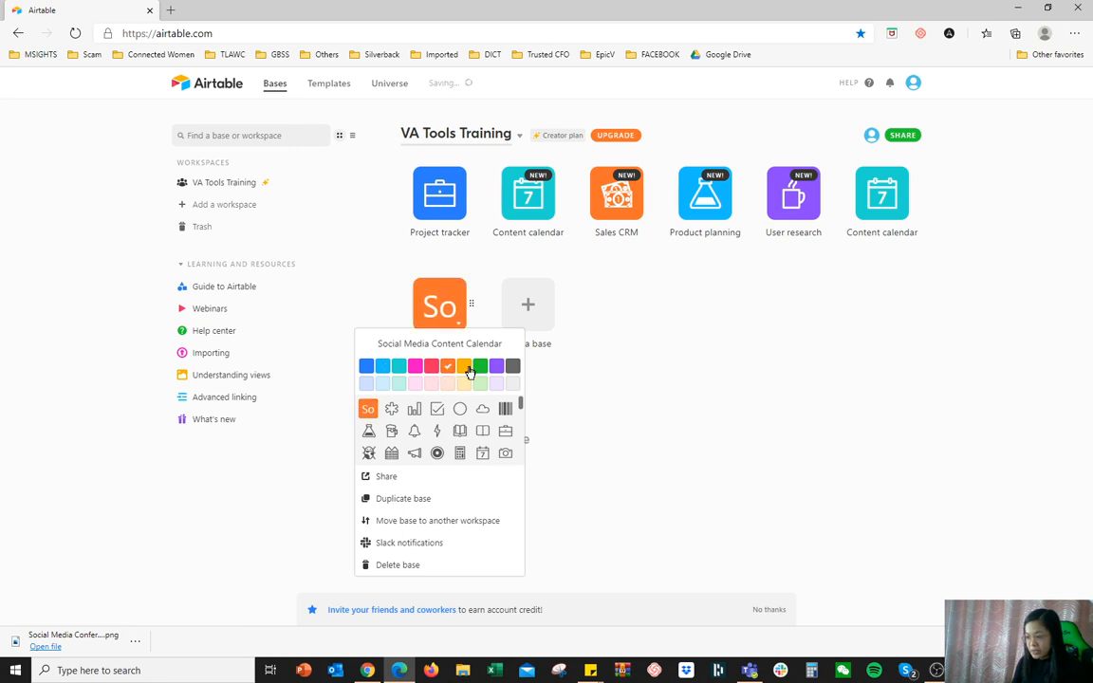
left_click(481, 368)
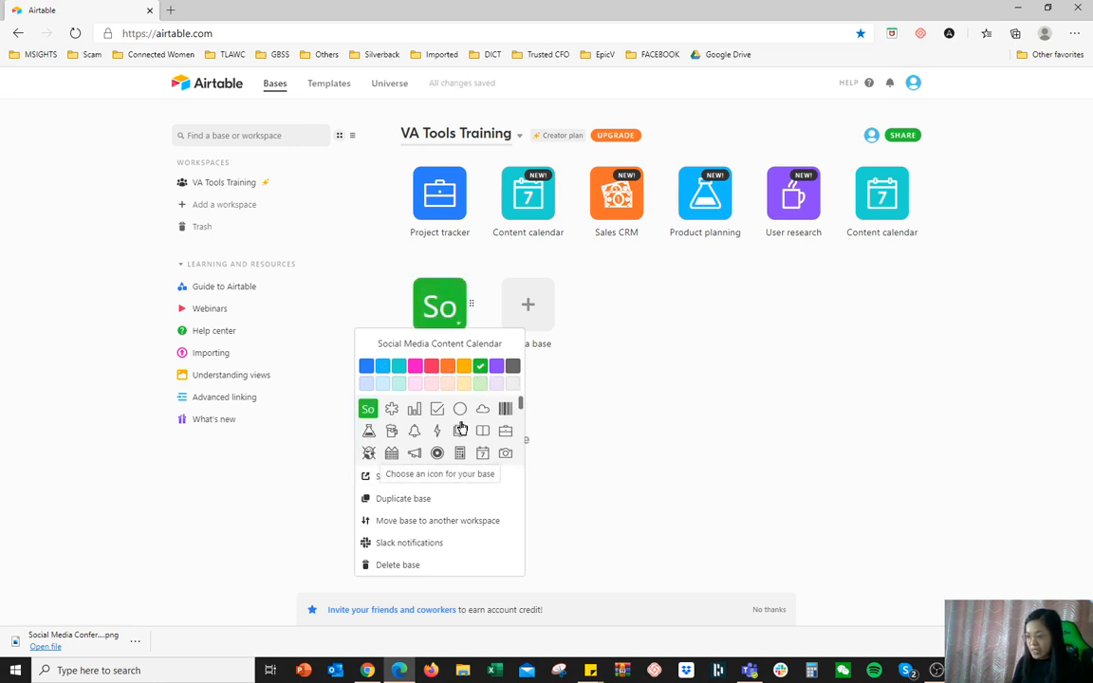
scroll(460, 427, "down", 1)
scroll(461, 429, "down", 1)
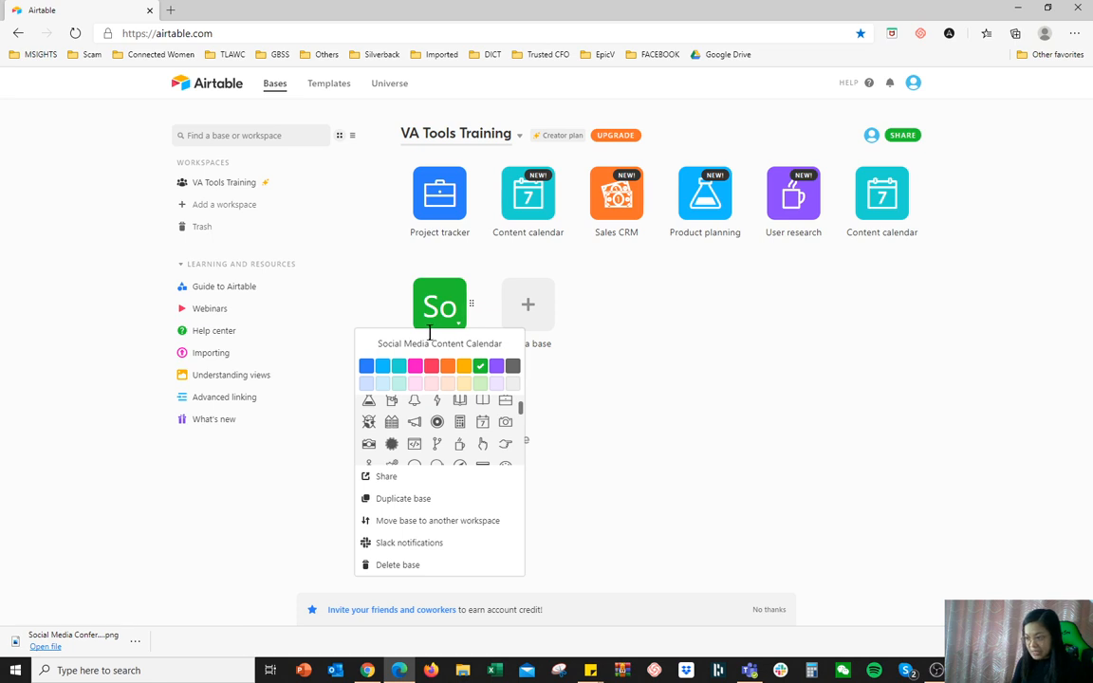
left_click(483, 424)
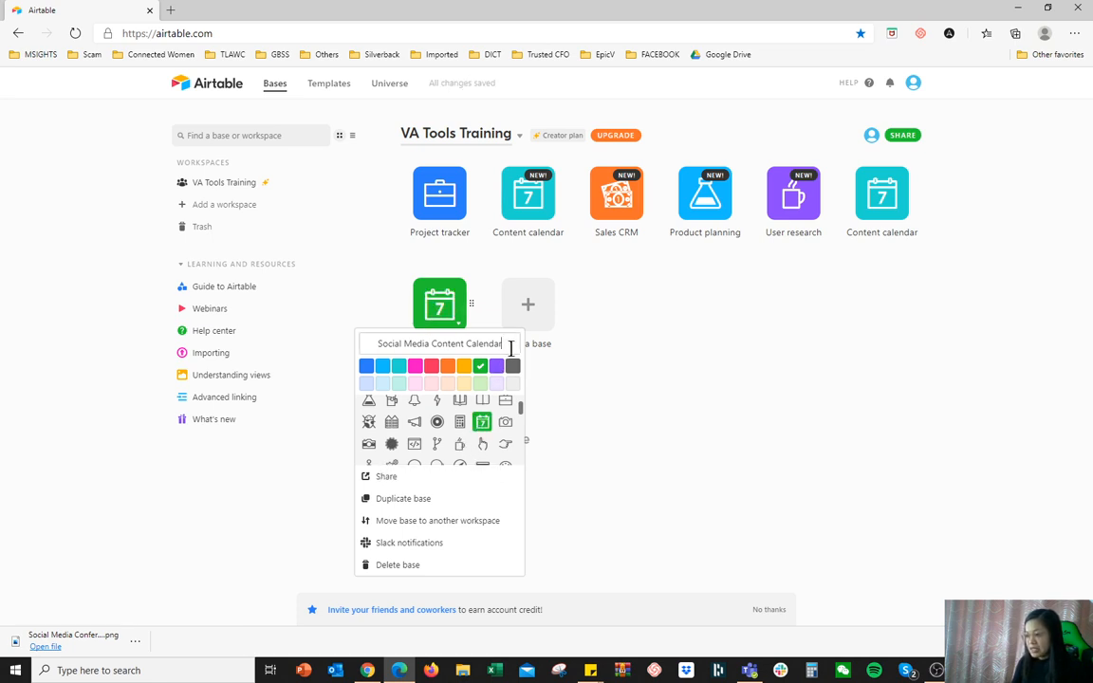
left_click(688, 469)
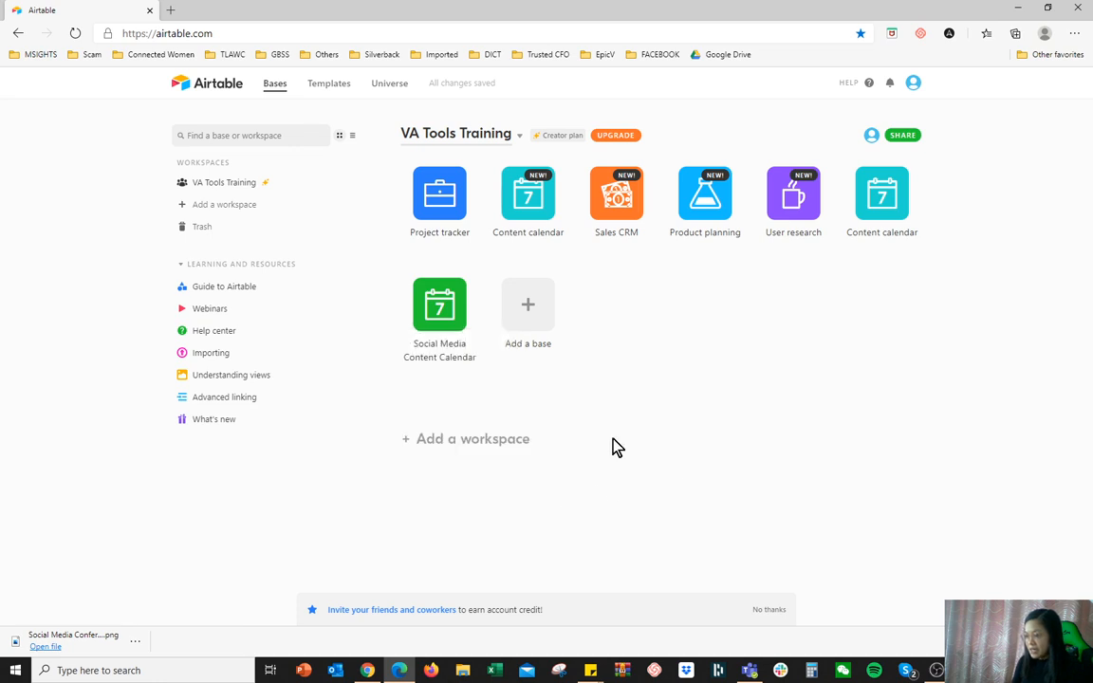
right_click(458, 327)
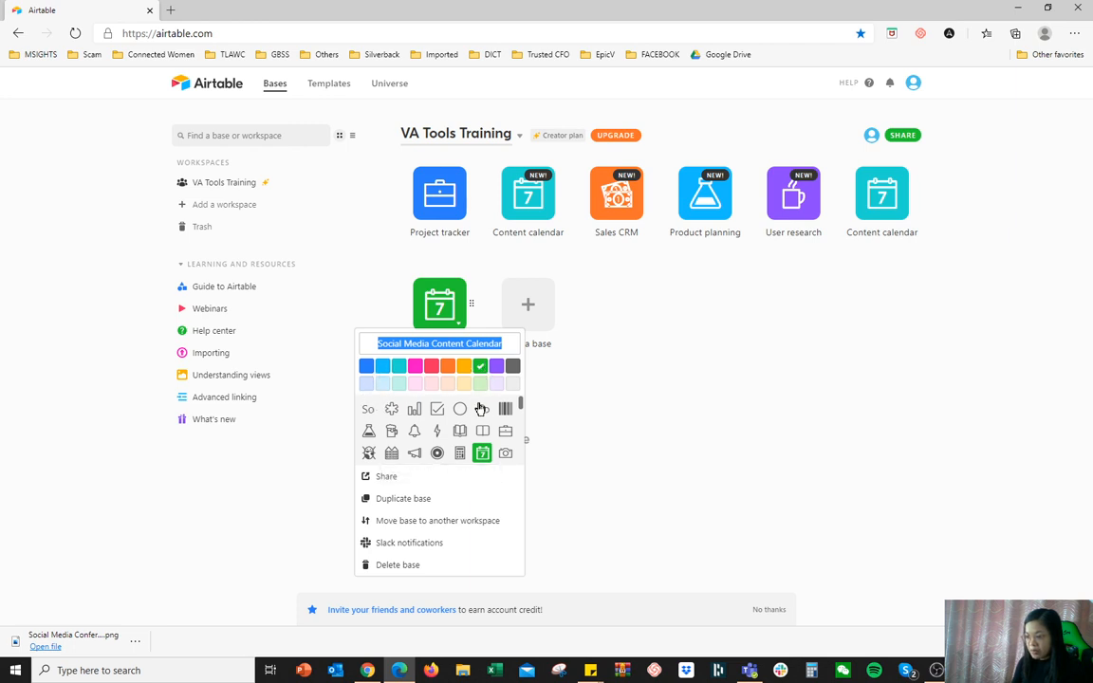
scroll(439, 432, "down", 1)
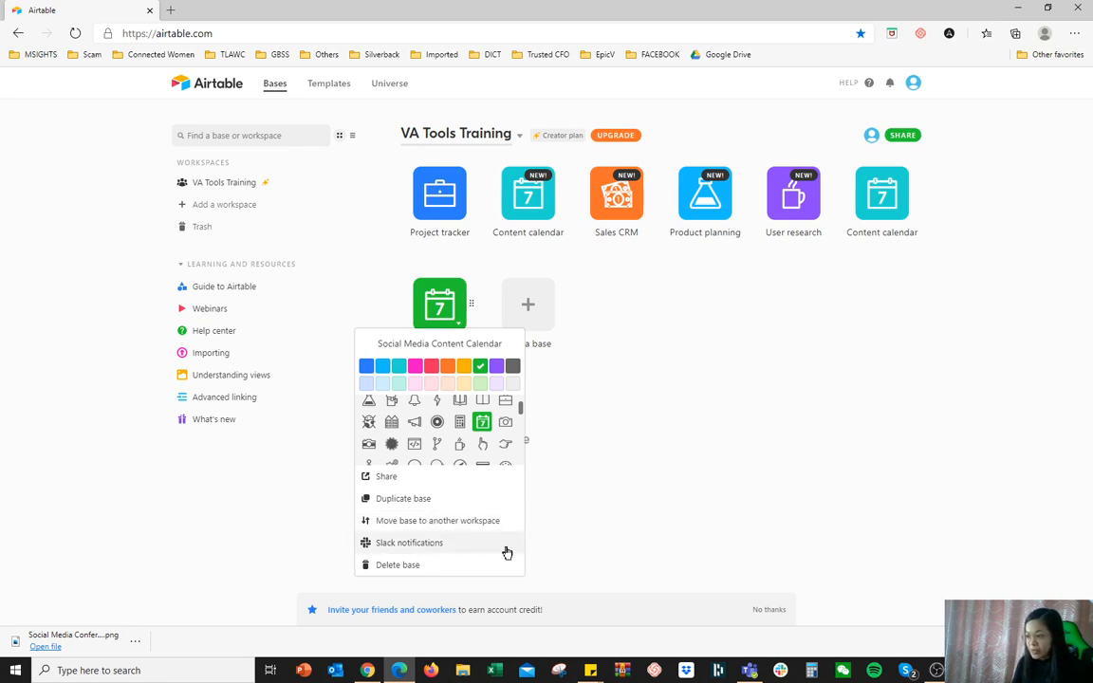
left_click(587, 432)
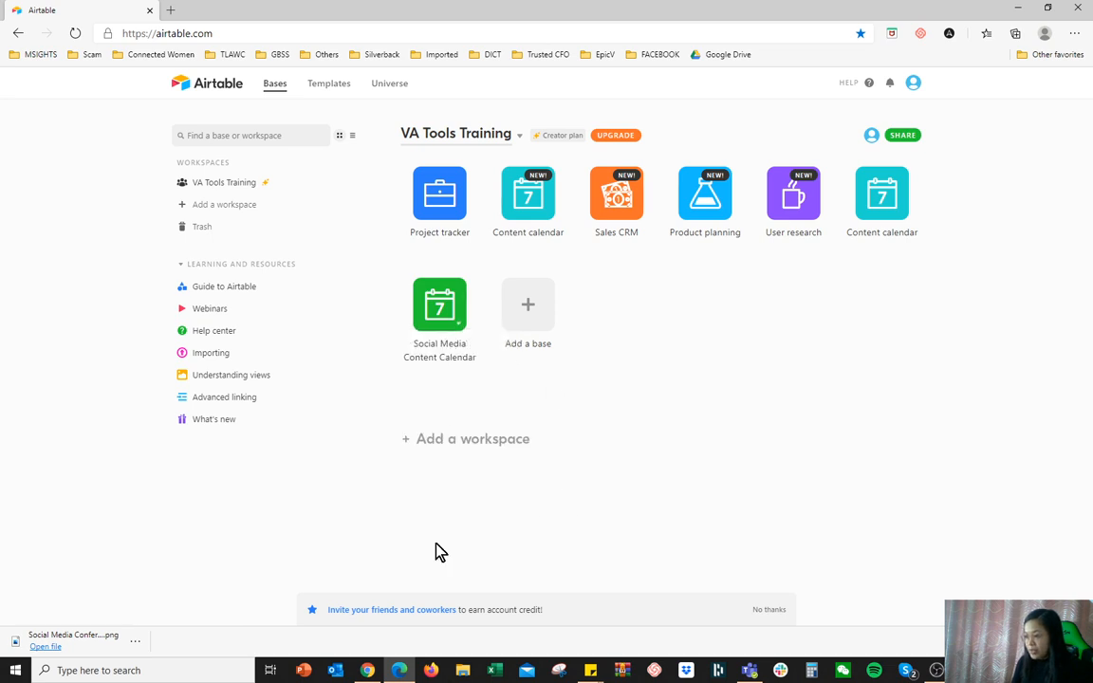
Open the Social Media Content Calendar base.
left_click(439, 305)
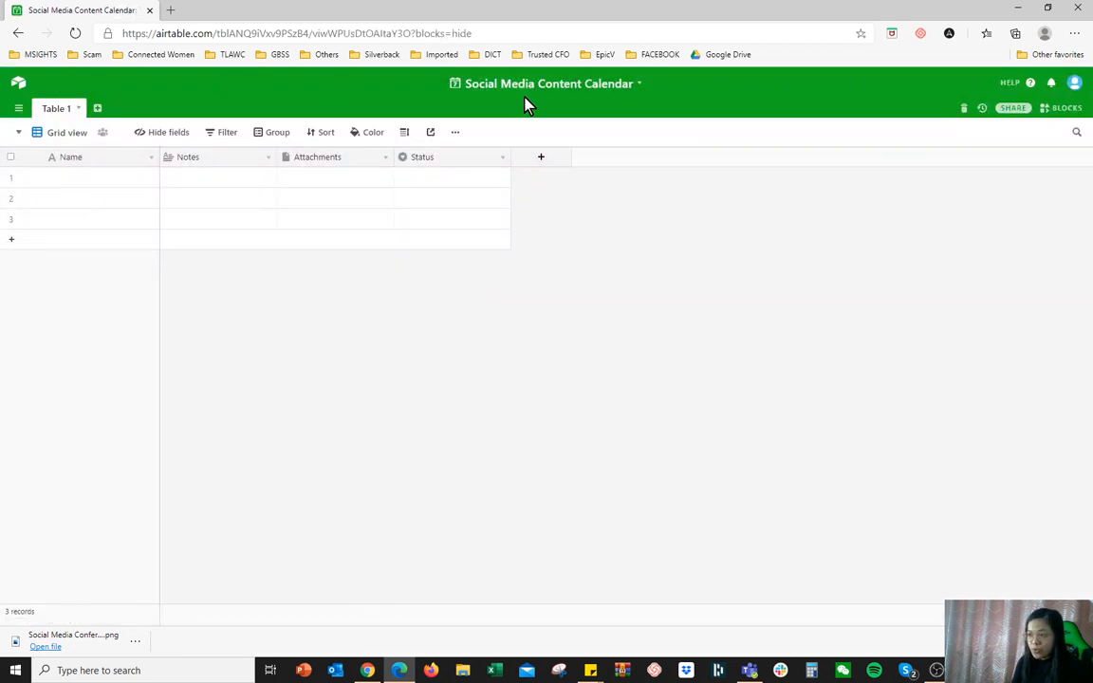
left_click(368, 669)
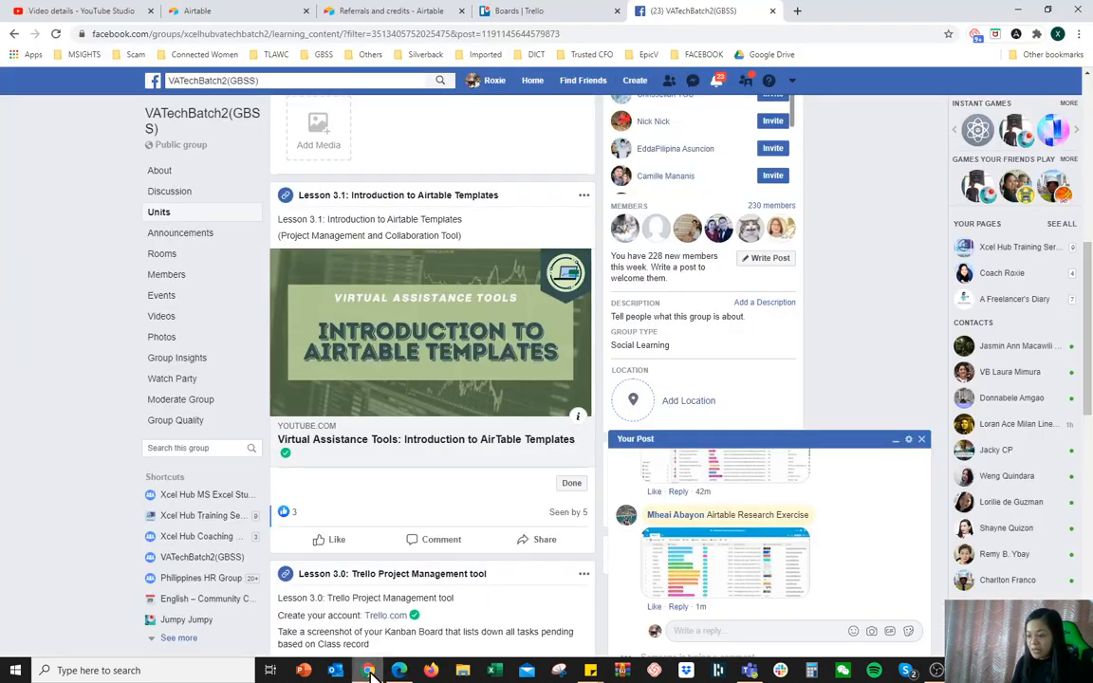
left_click(1078, 11)
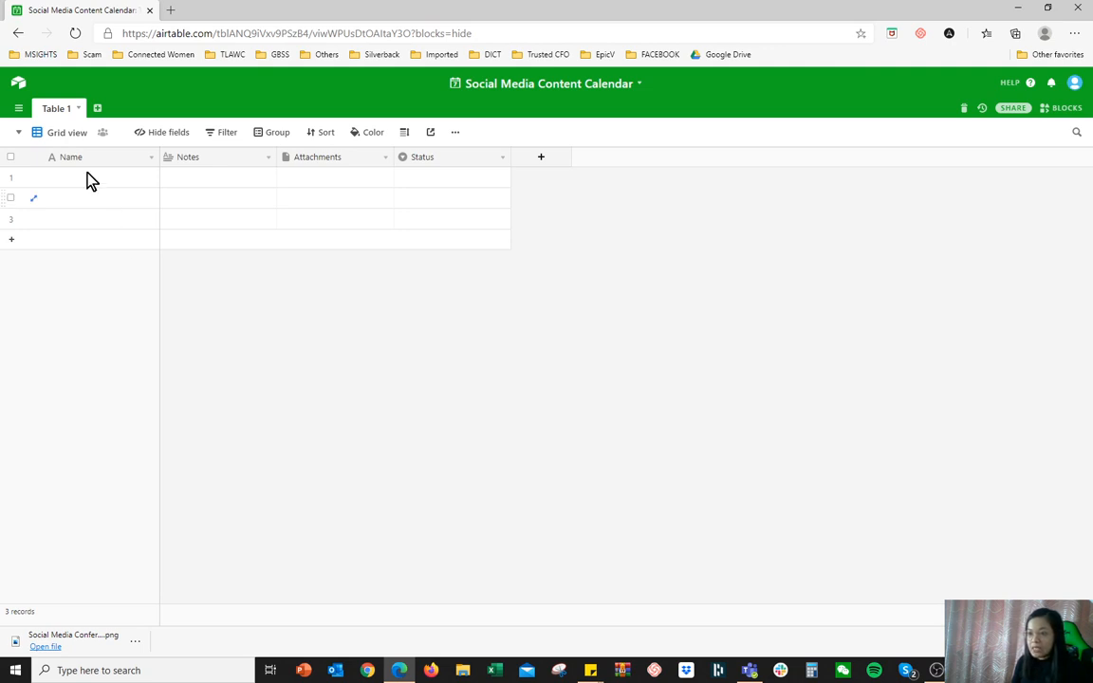
Rename the table Table 1 as Content Calendar.
double_click(61, 112)
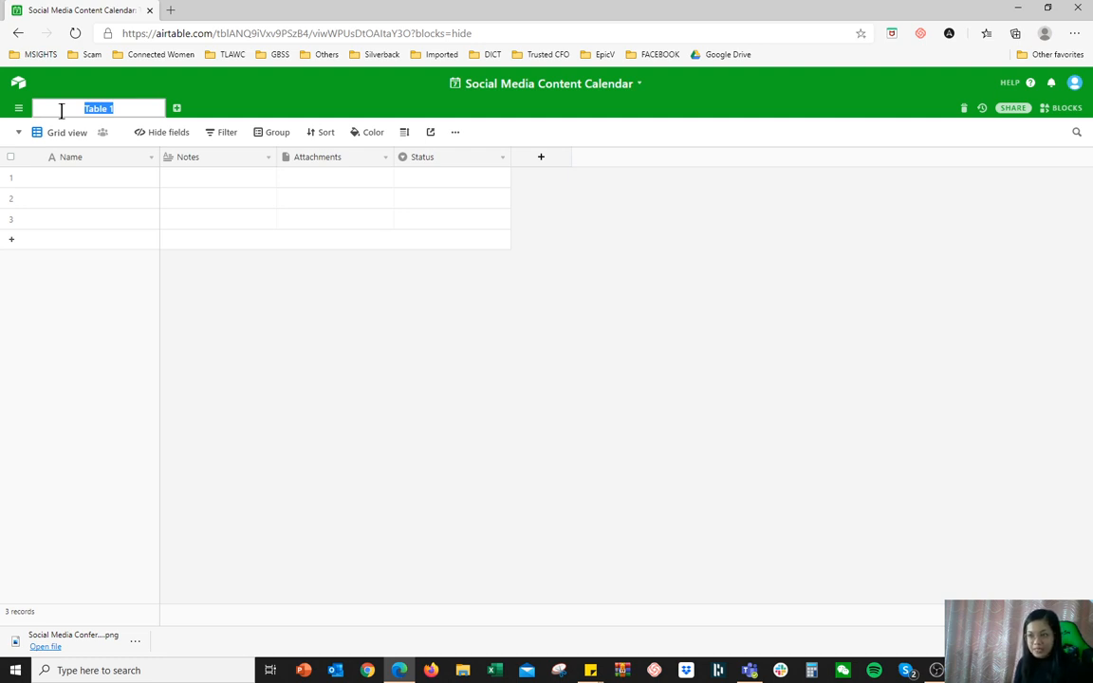
type("S")
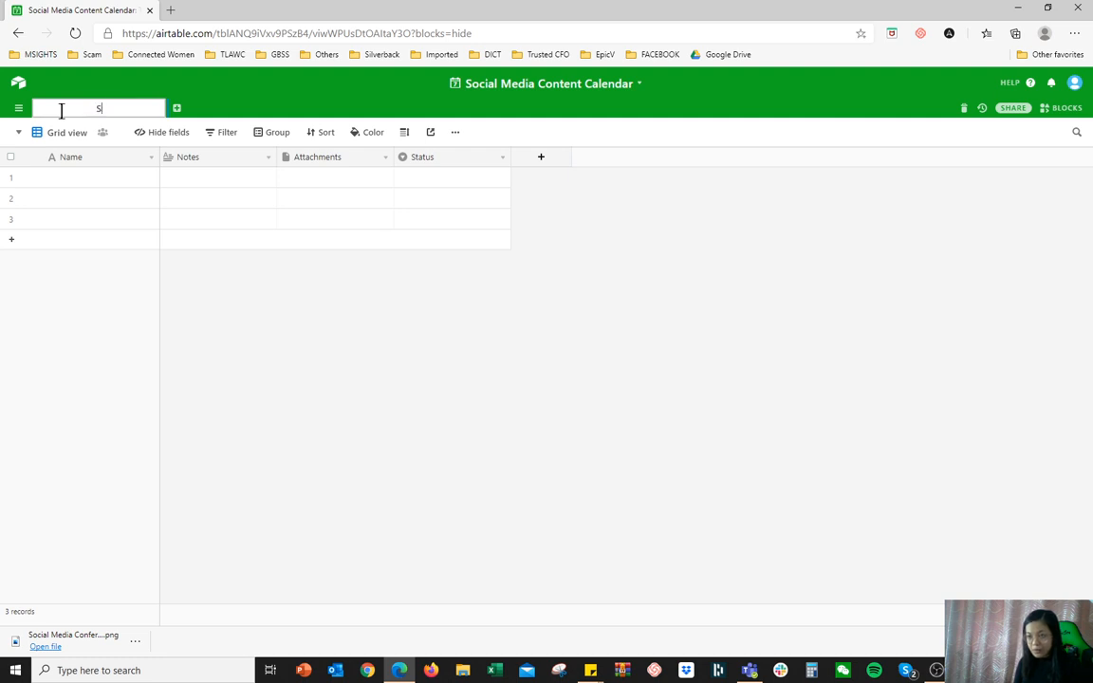
type("Content Calendar")
key("Return")
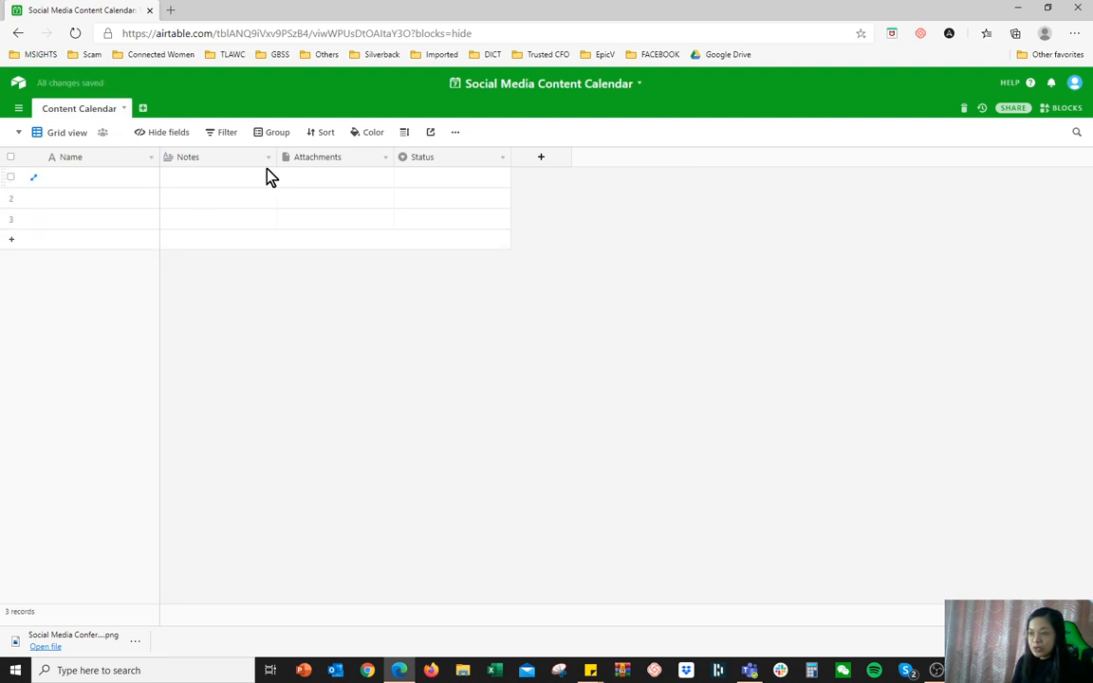
left_click(81, 158)
left_click(201, 158)
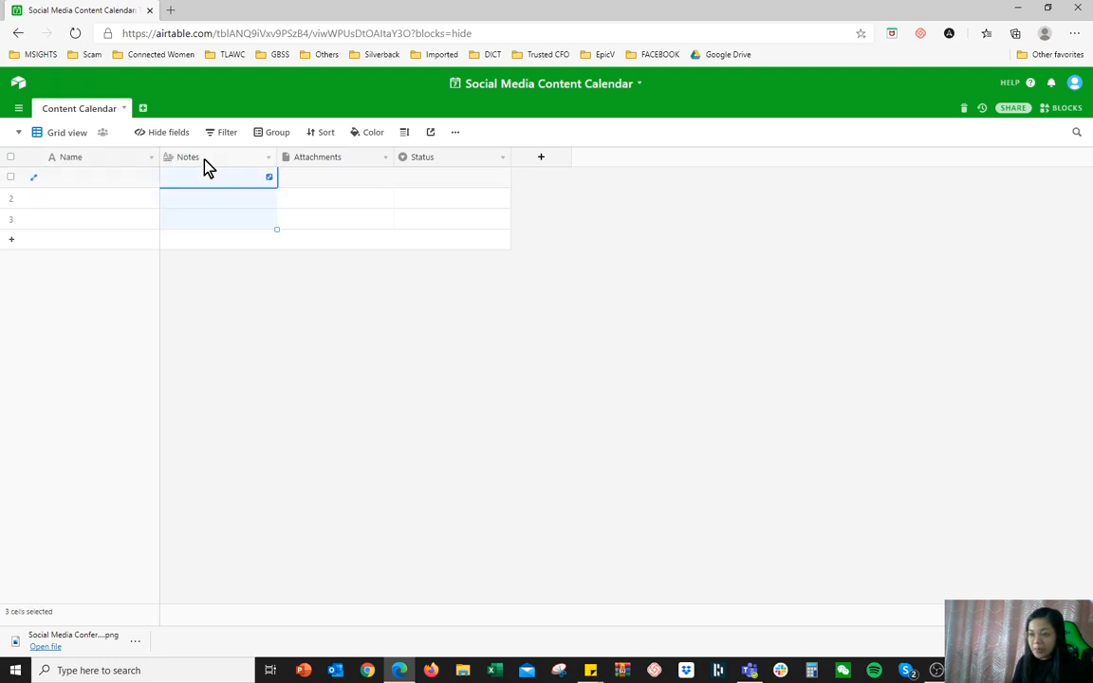
left_click(330, 157)
left_click(484, 160)
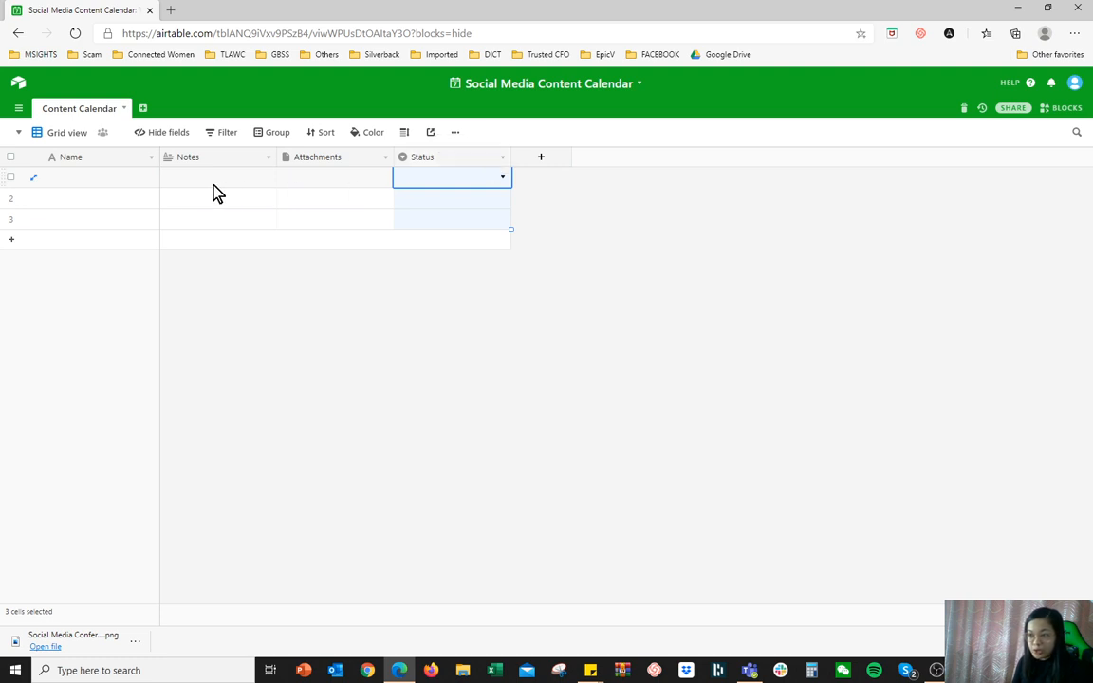
Rename the primary field Name as Category with the Single line text field type.
left_click(103, 163)
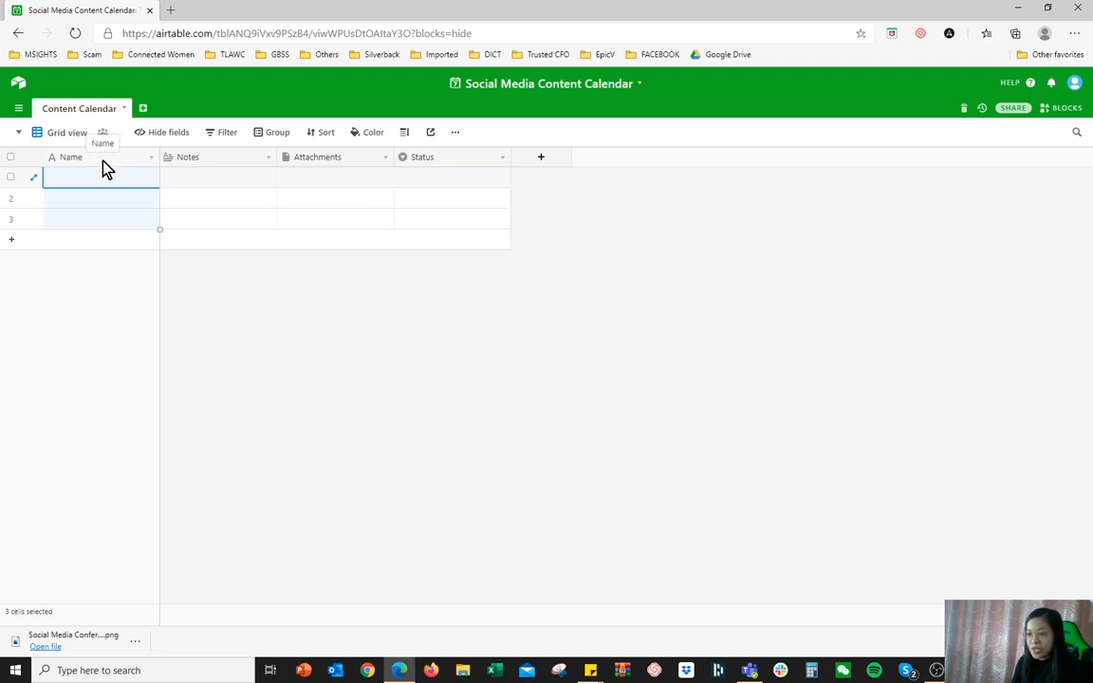
double_click(104, 161)
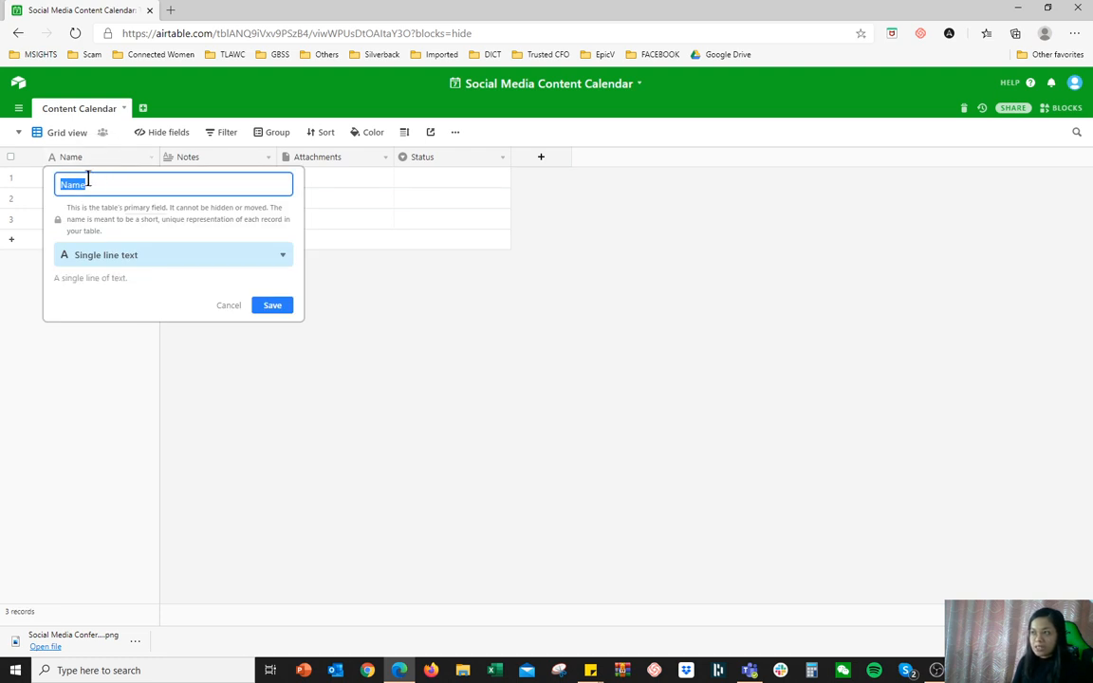
type("Category")
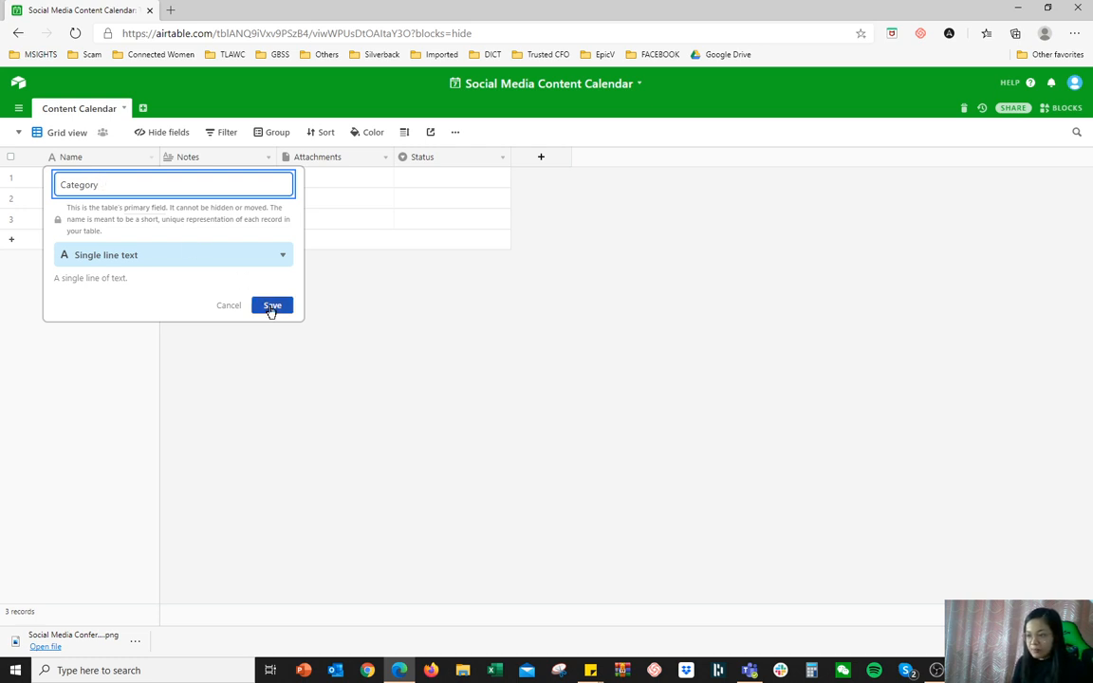
left_click(141, 253)
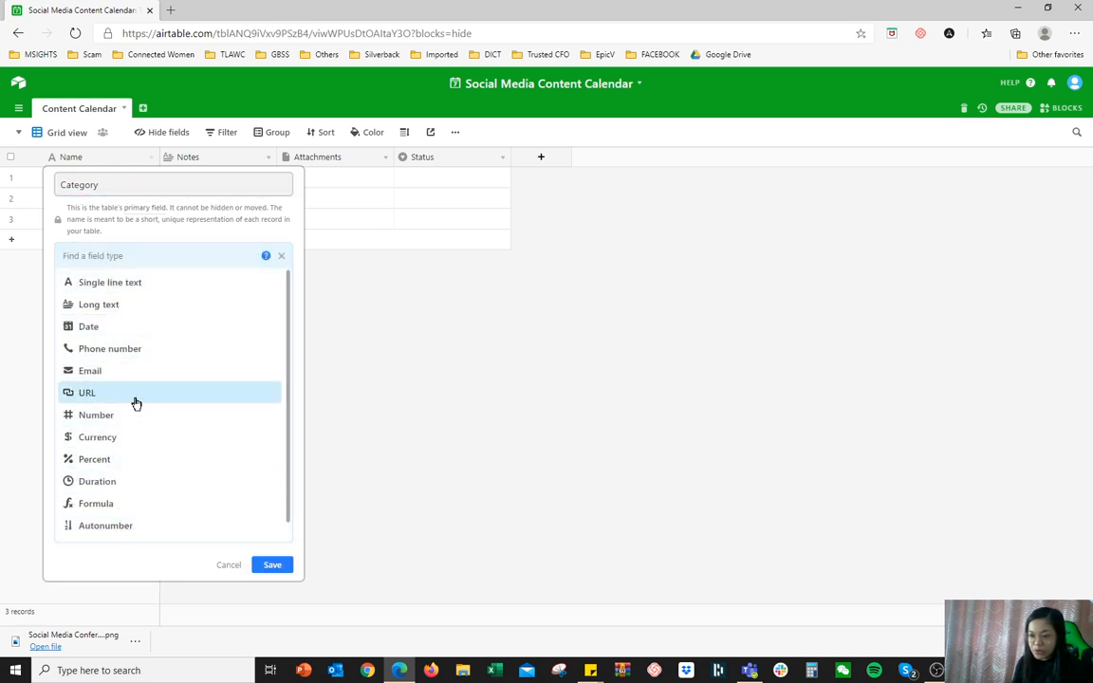
scroll(159, 375, "down", 1)
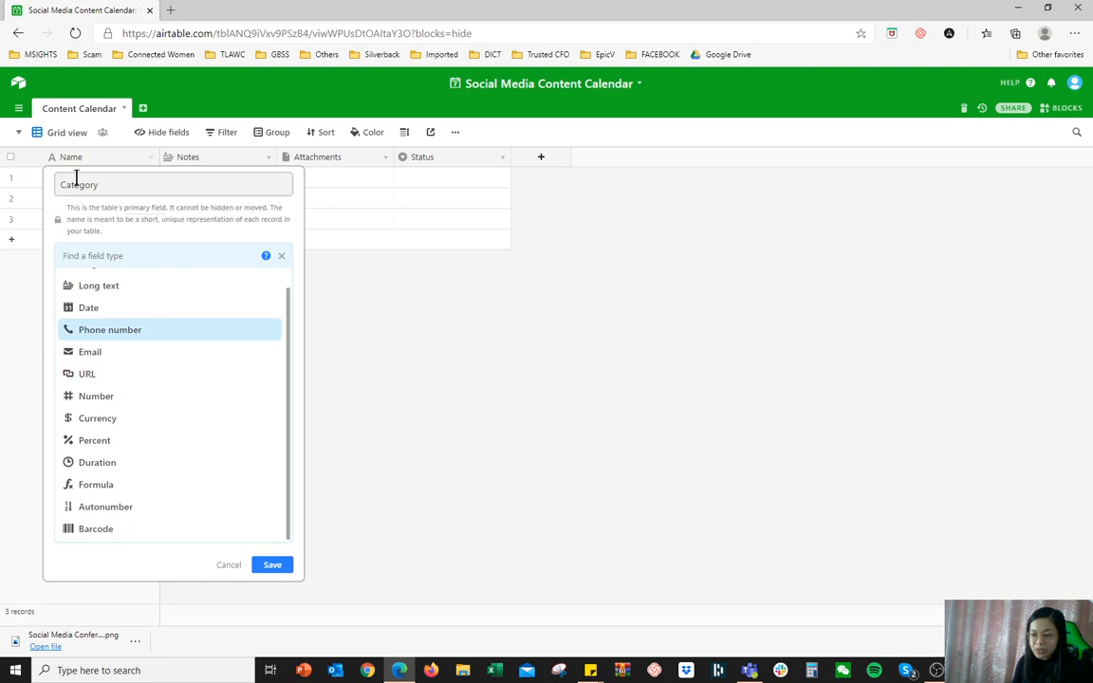
left_click_drag(97, 206, 157, 236)
left_click(127, 233)
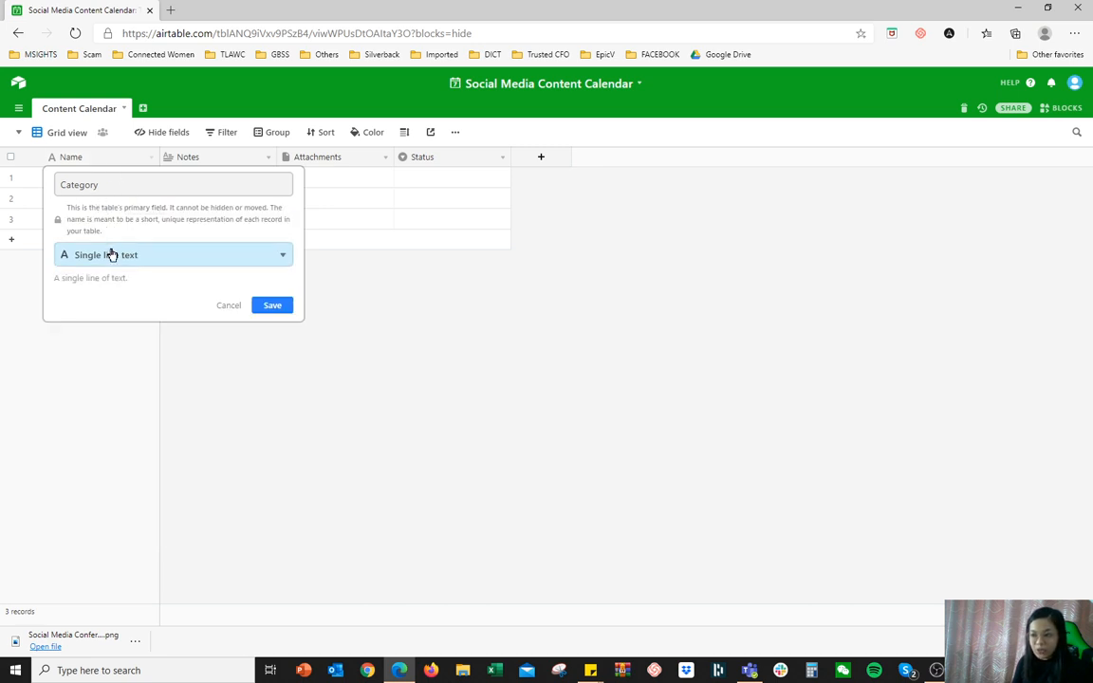
left_click(111, 254)
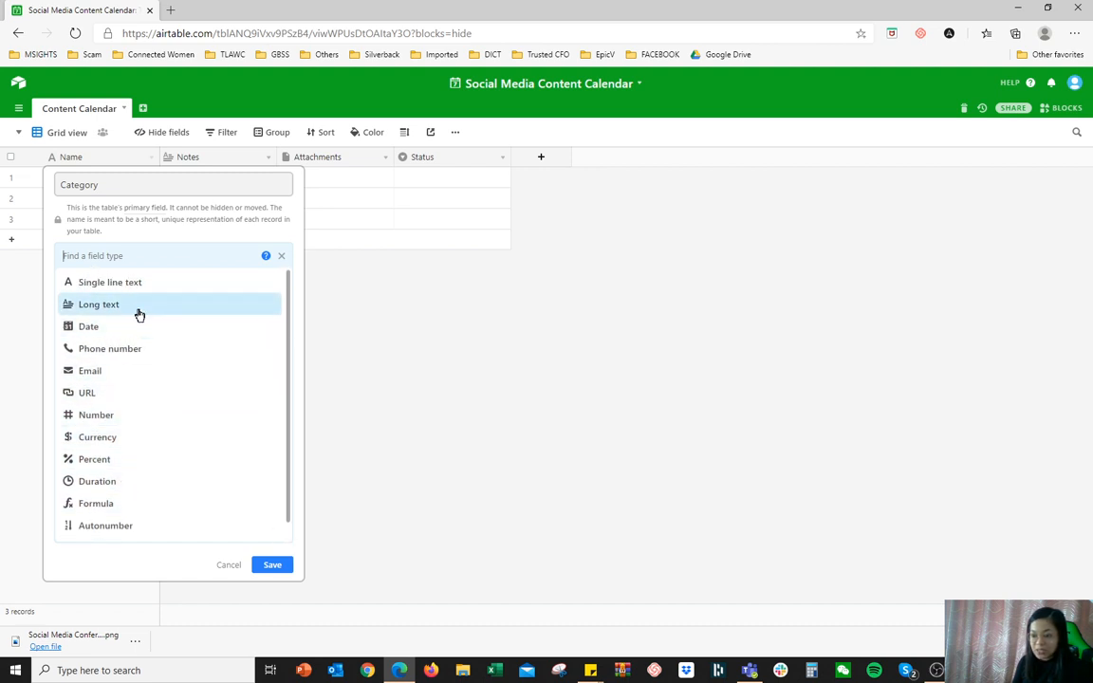
left_click(141, 283)
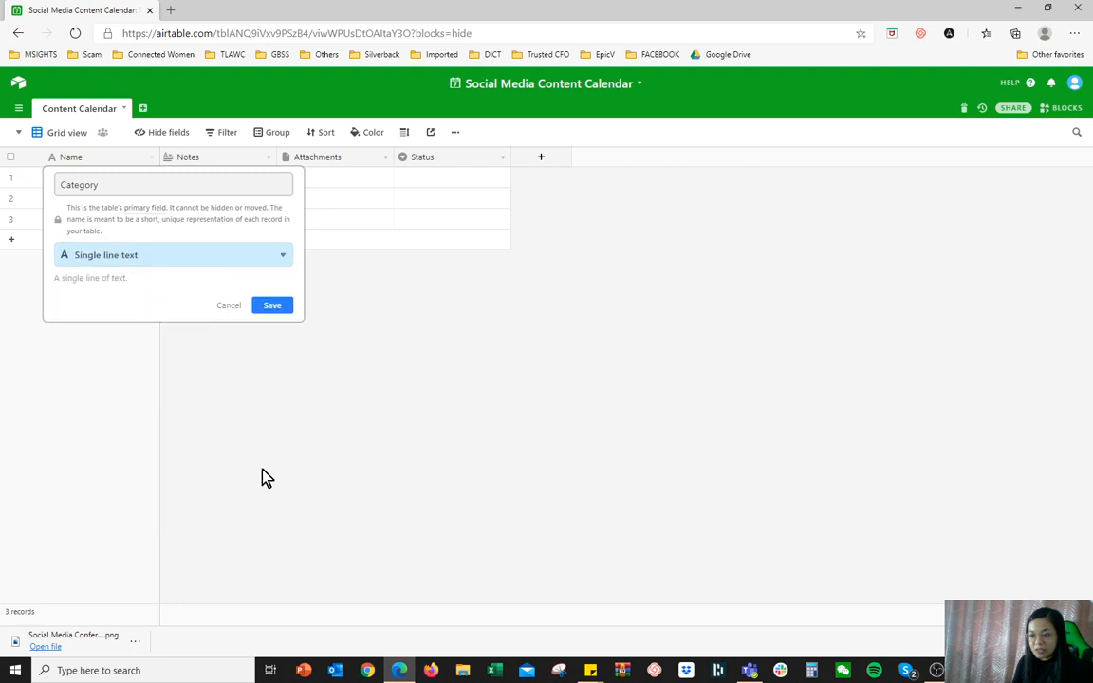
left_click(285, 313)
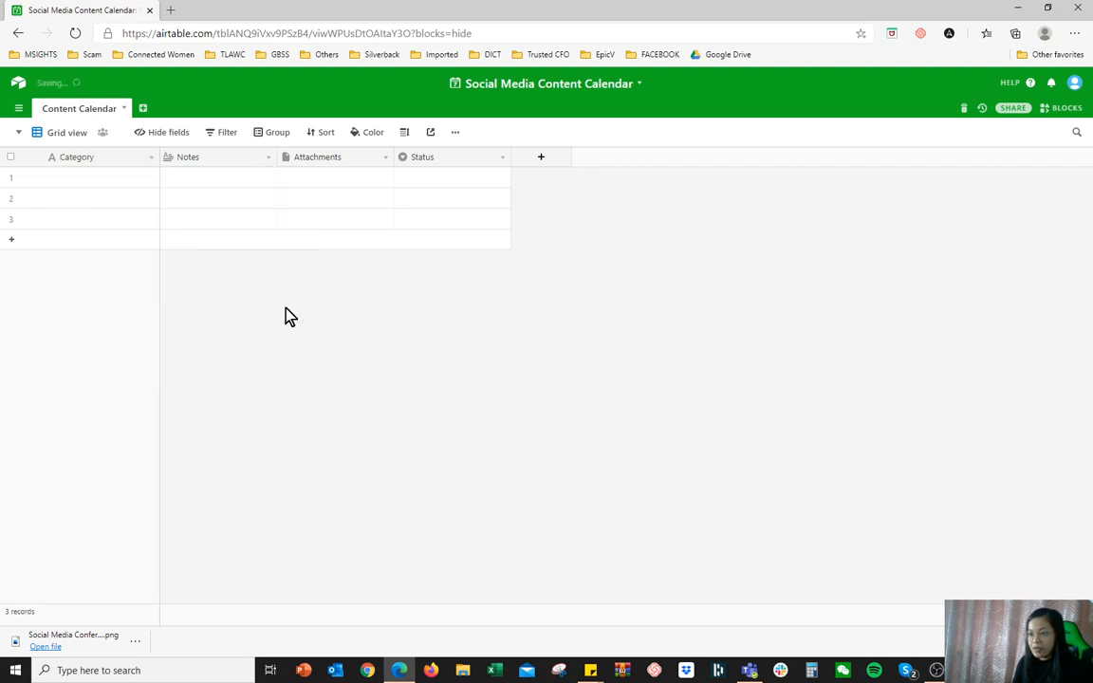
Rename the Notes field as Sub-Category / Sub-Topics and change its type to Single select.
left_click(228, 159)
double_click(228, 159)
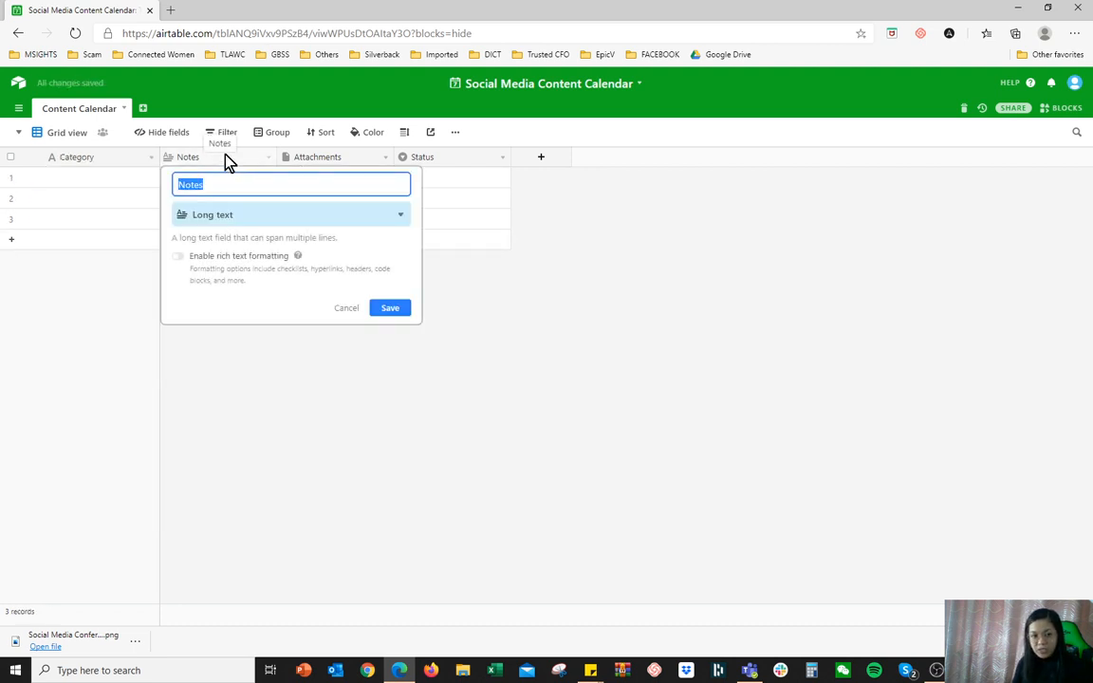
type("Sub-Category")
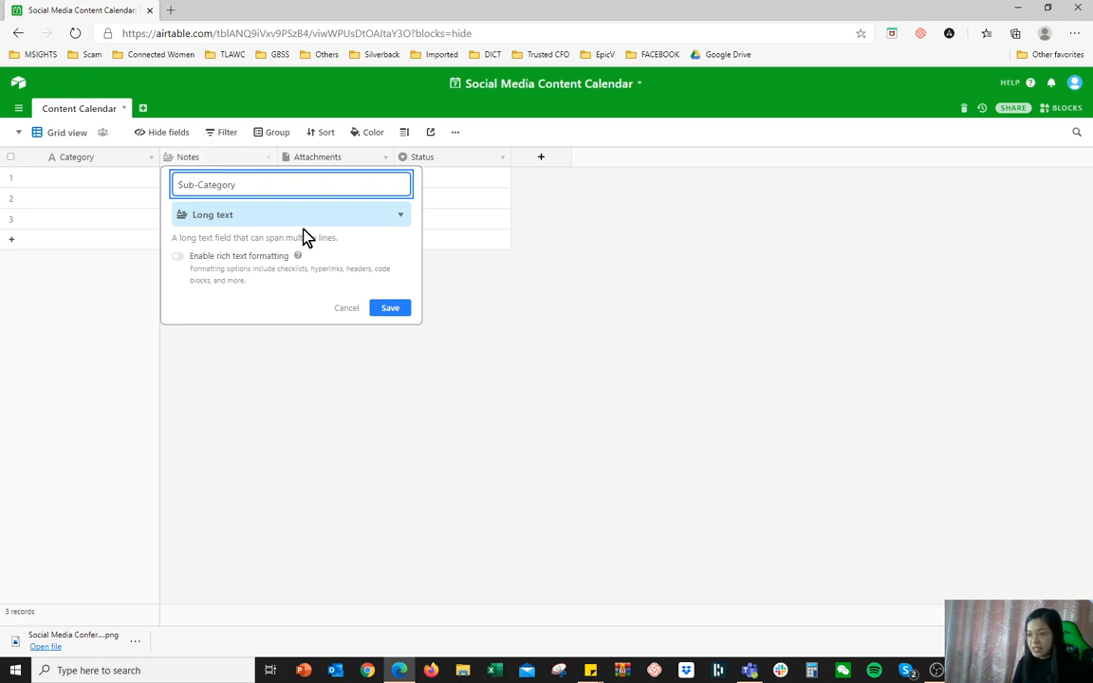
left_click(270, 217)
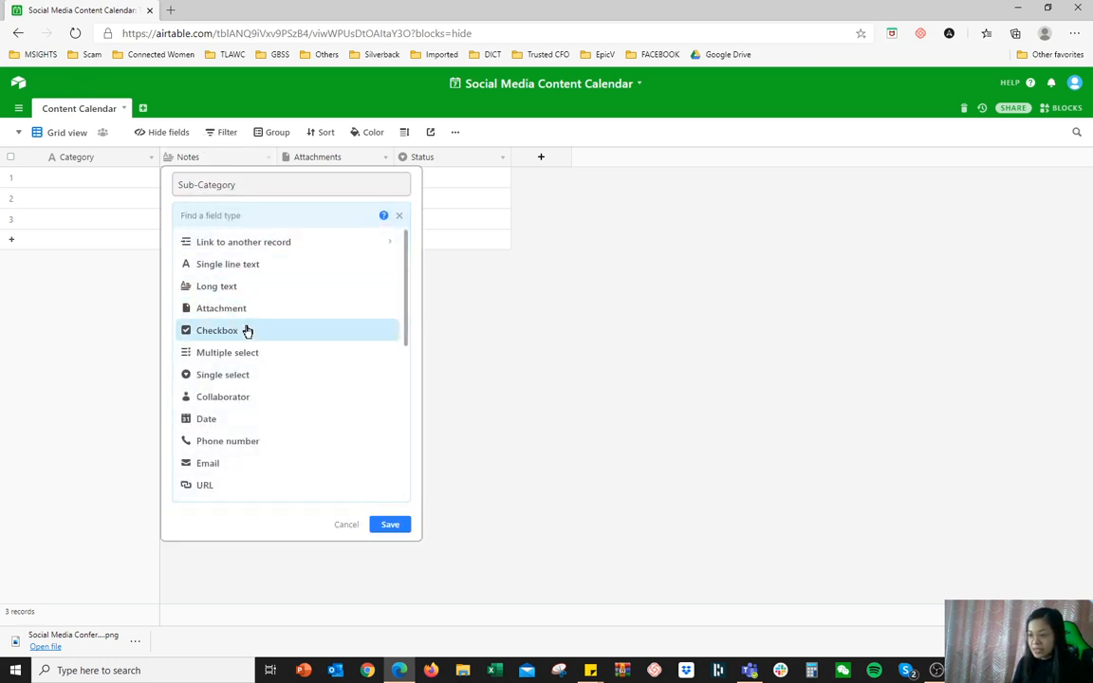
left_click(229, 377)
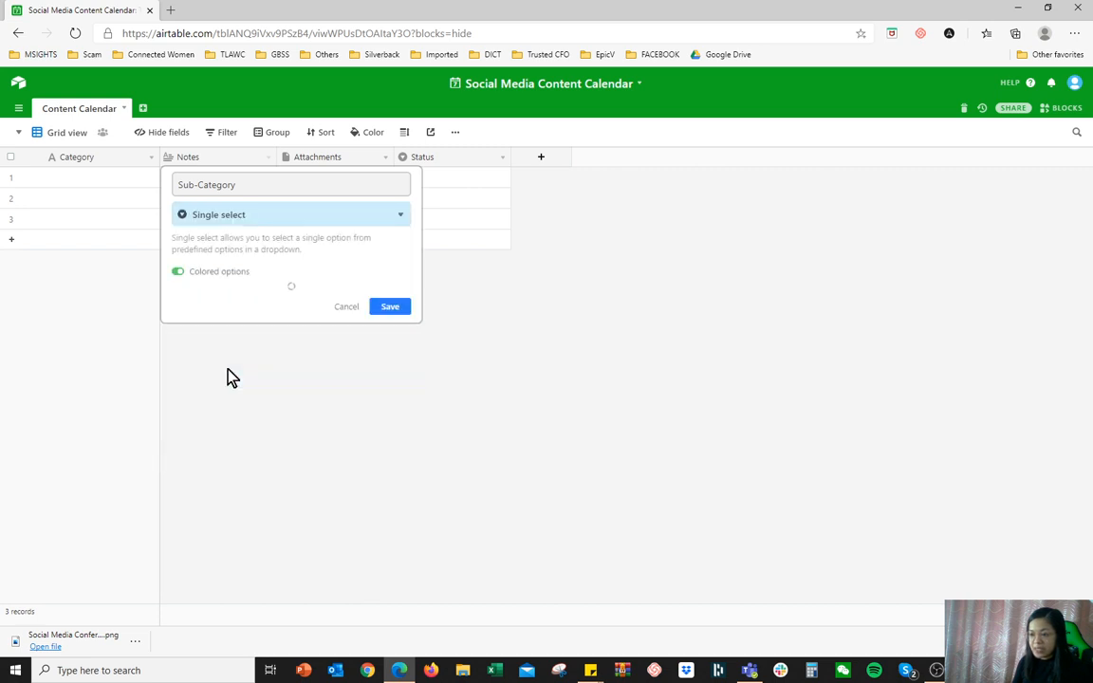
left_click(178, 279)
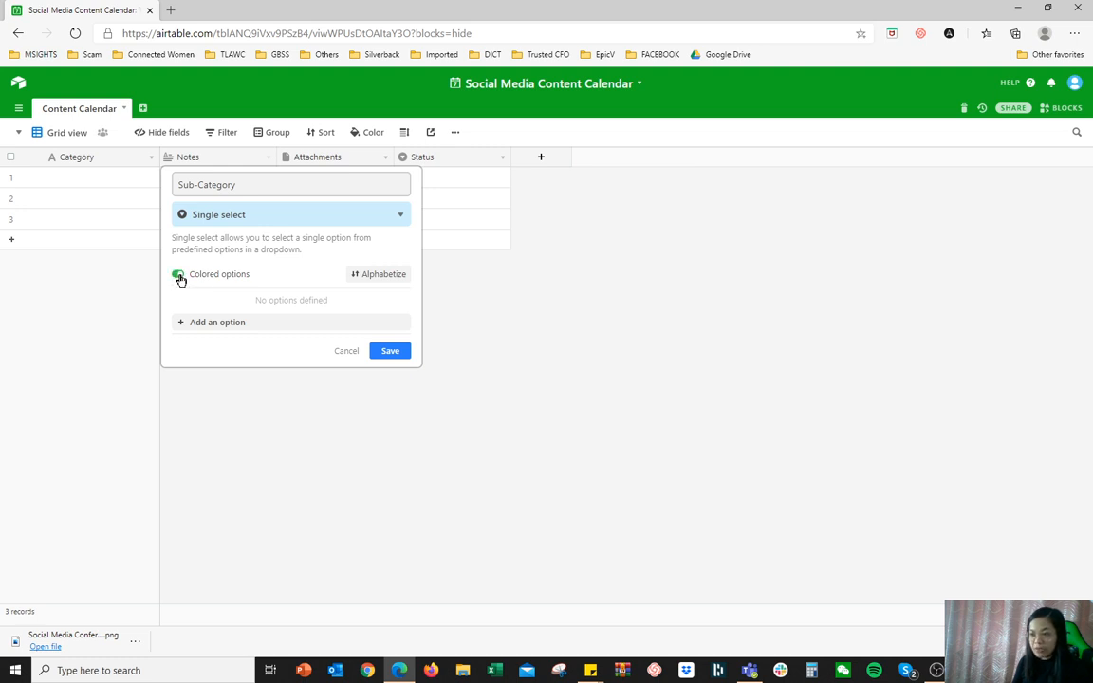
left_click(205, 325)
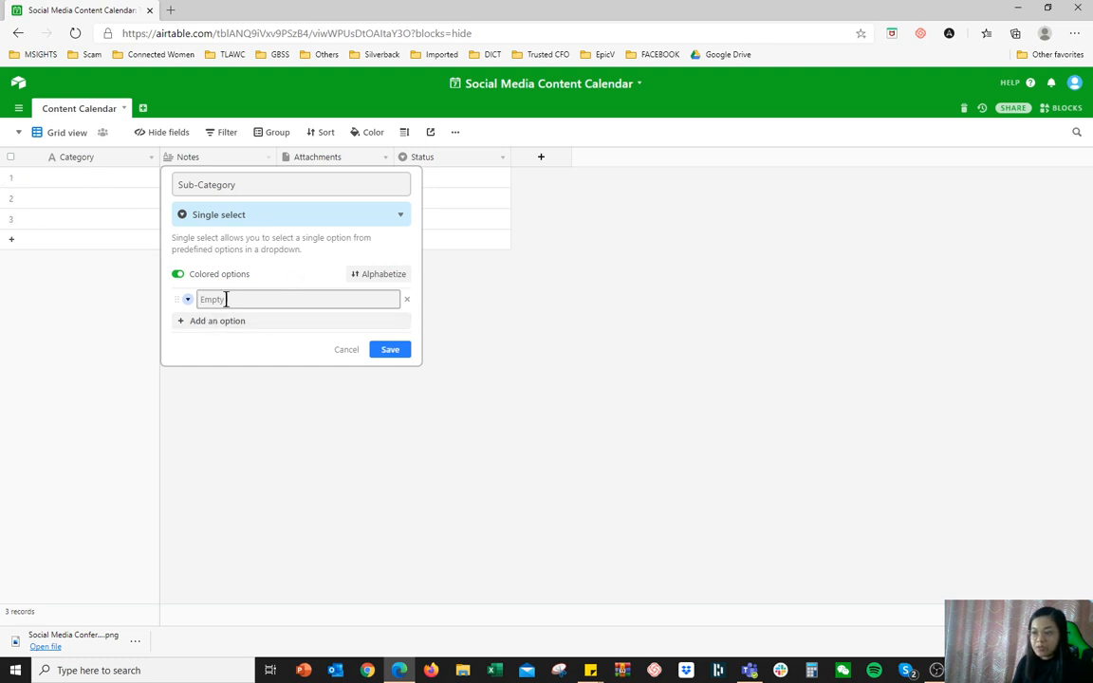
left_click(265, 185)
type("/")
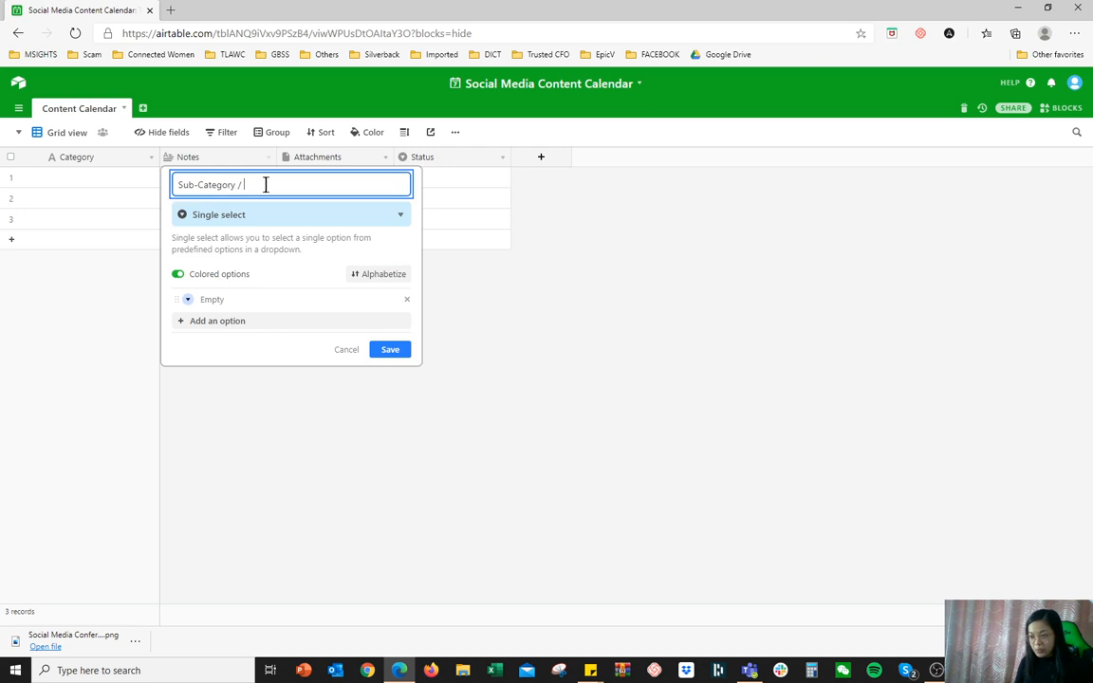
type(" Sub-Topics")
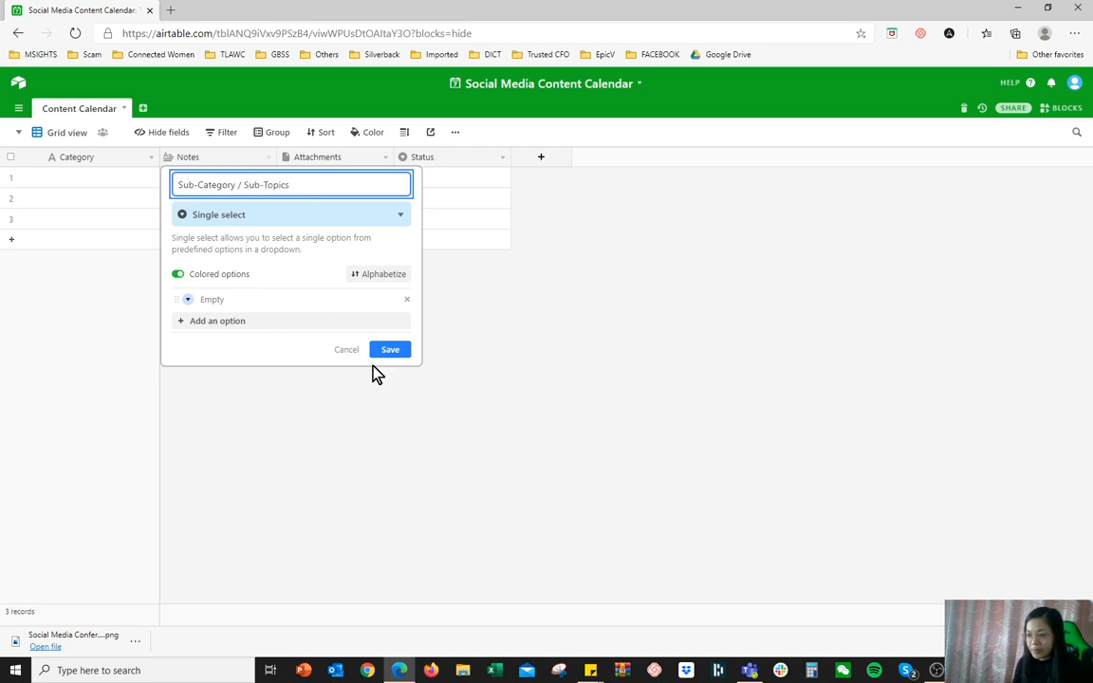
Define the select options MS Excel, Freelancing, Soft Skills and Other Tools for the Sub-Category / Sub-Topics field.
left_click(235, 300)
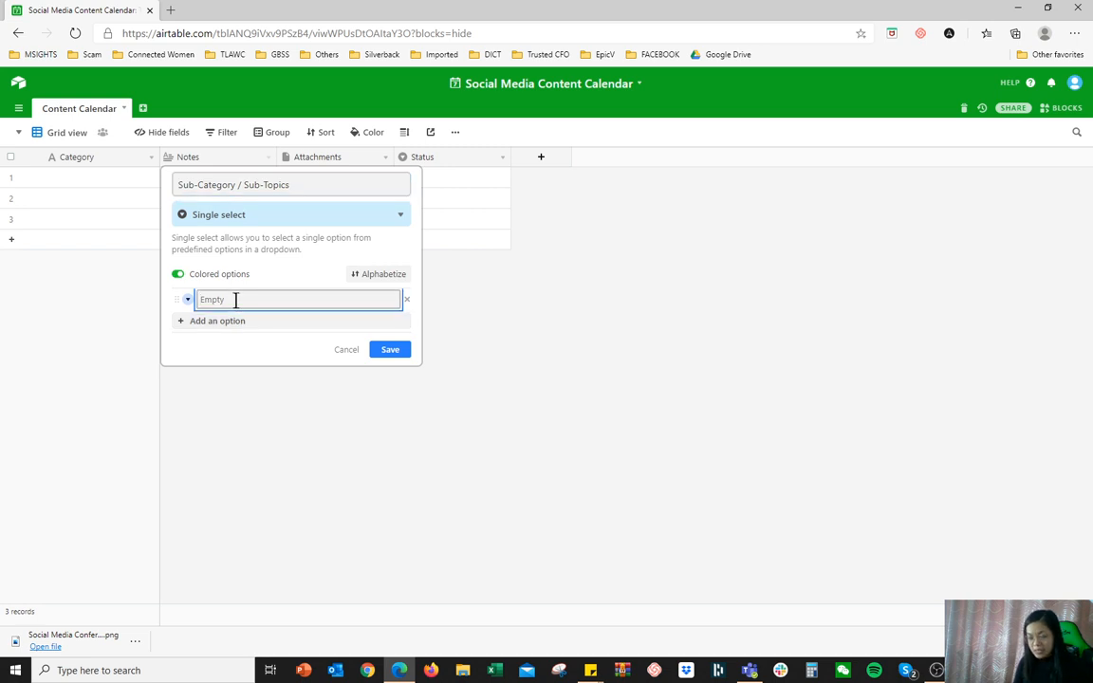
type("MS Excel")
key("Return")
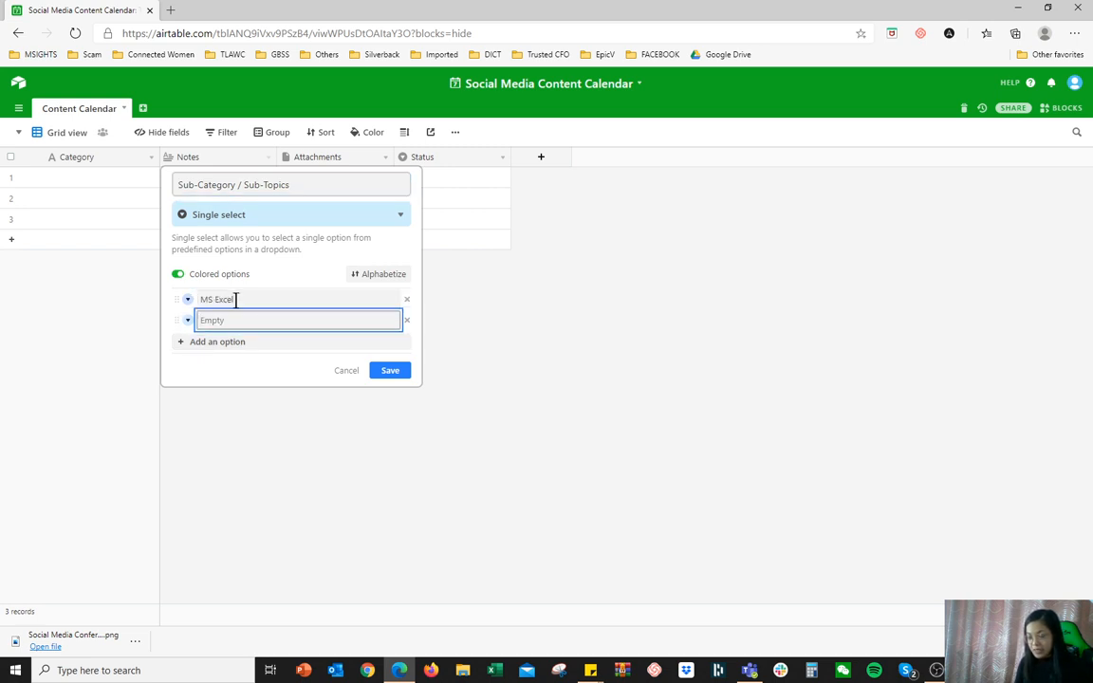
type("VC")
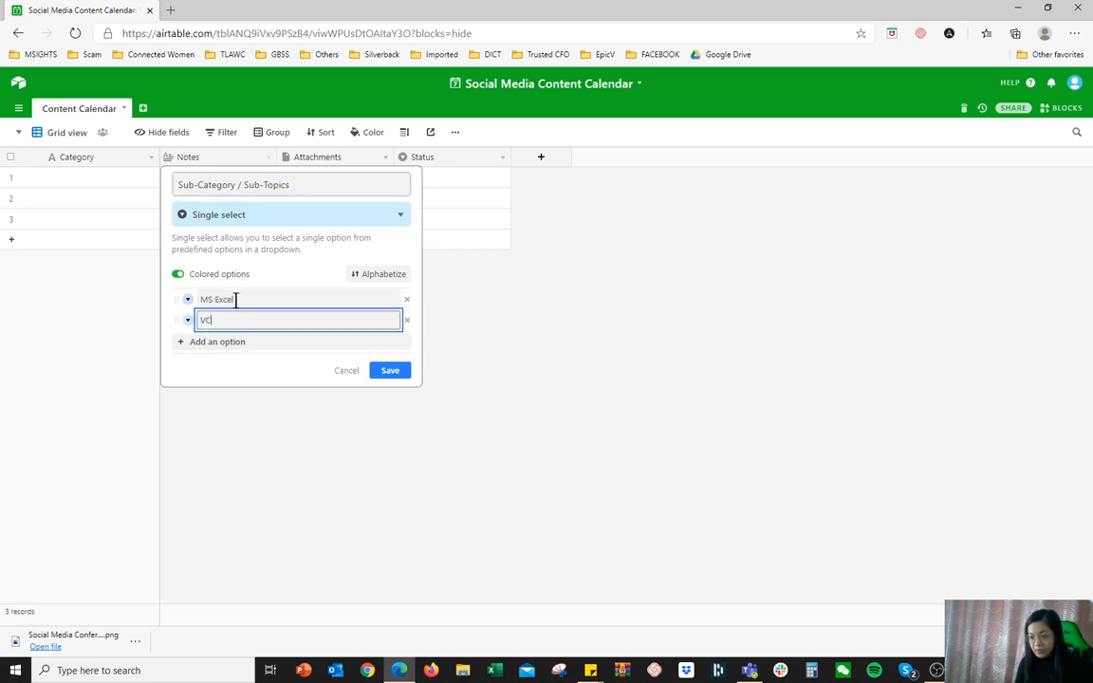
key("BackSpace")
type("Freelancing")
key("Return")
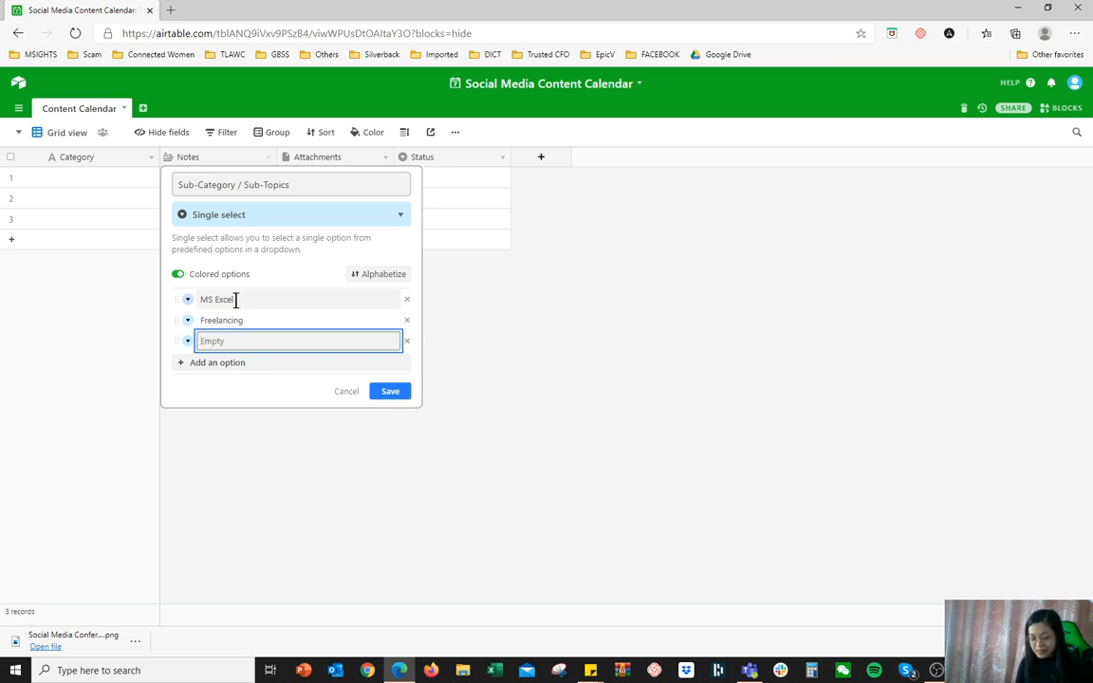
type("Soft Skills")
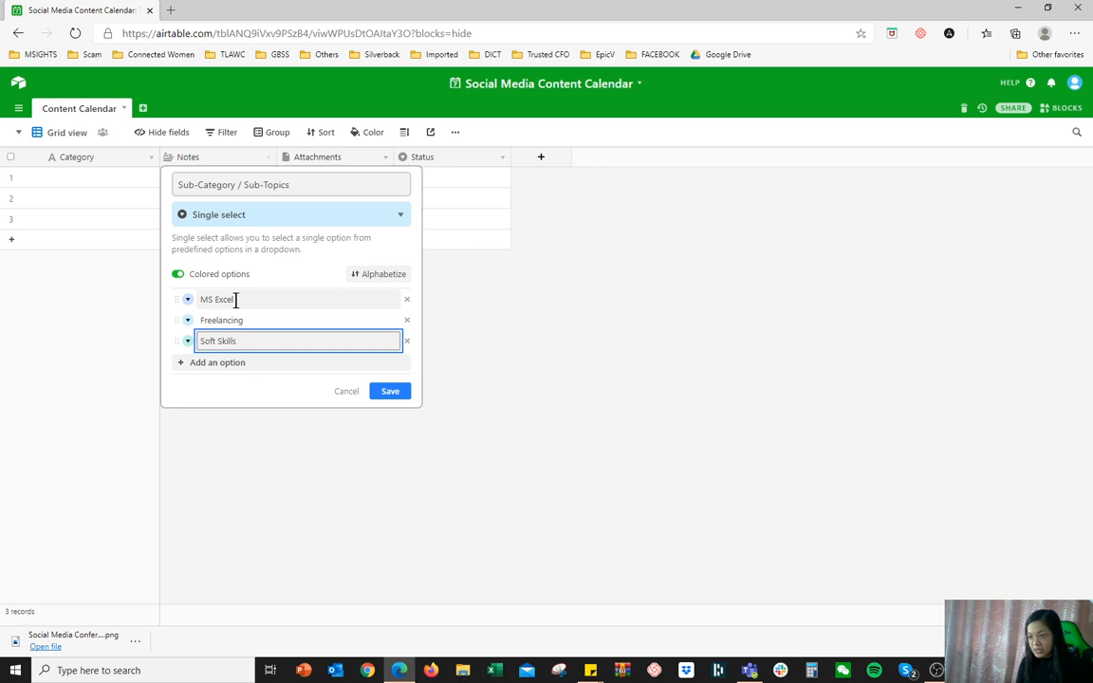
key("Return")
type("Other Tools")
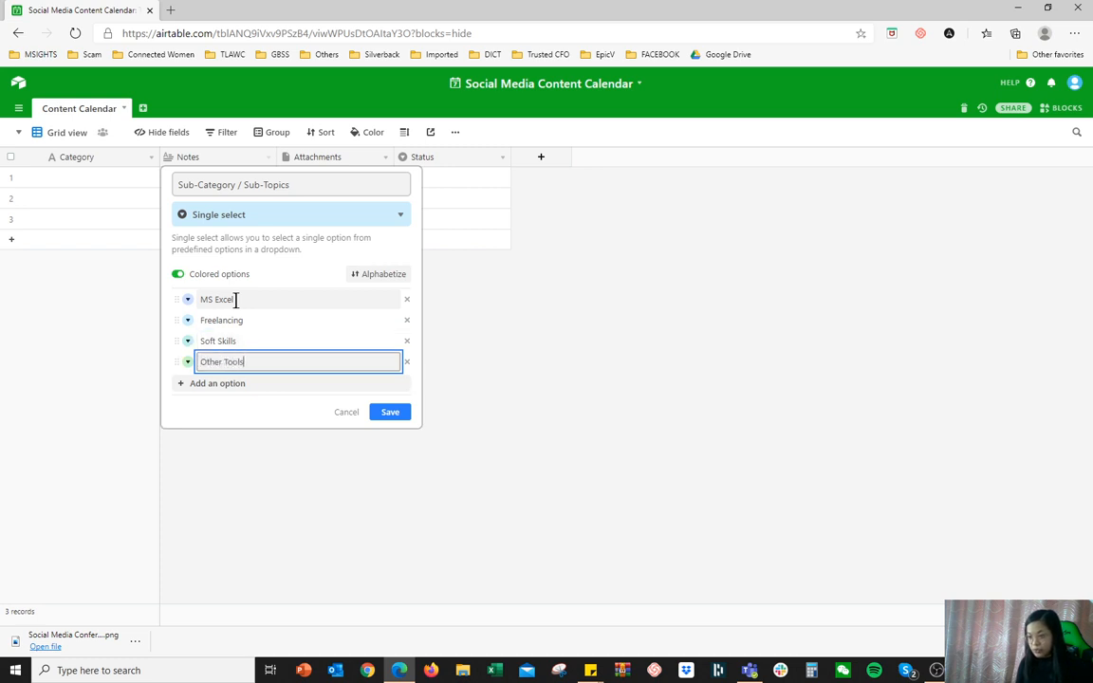
Colour MS Excel dark green, Freelancing orange, Soft Skills pink and Other Tools purple, and save the field.
left_click(187, 299)
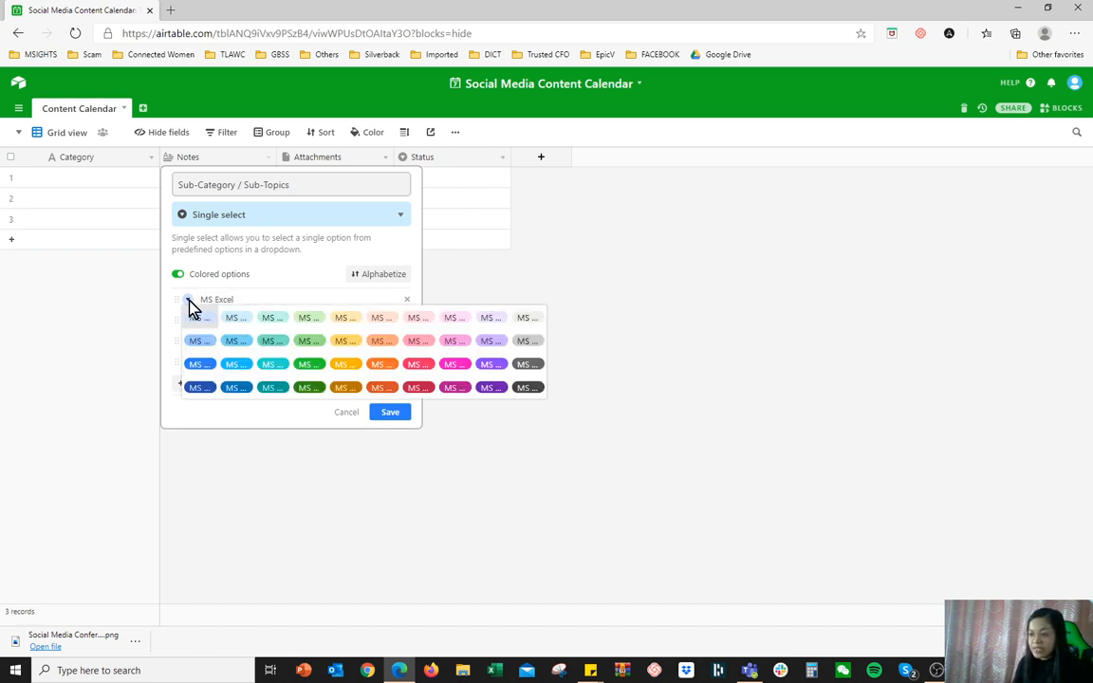
left_click(306, 387)
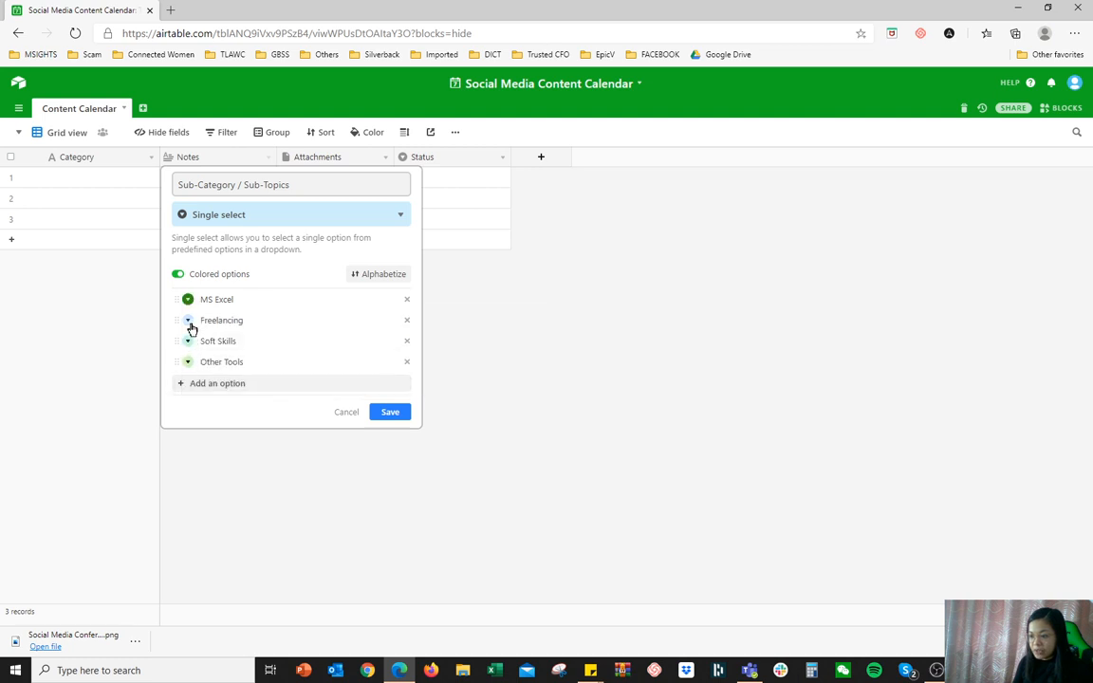
left_click(189, 323)
left_click(382, 384)
left_click(189, 342)
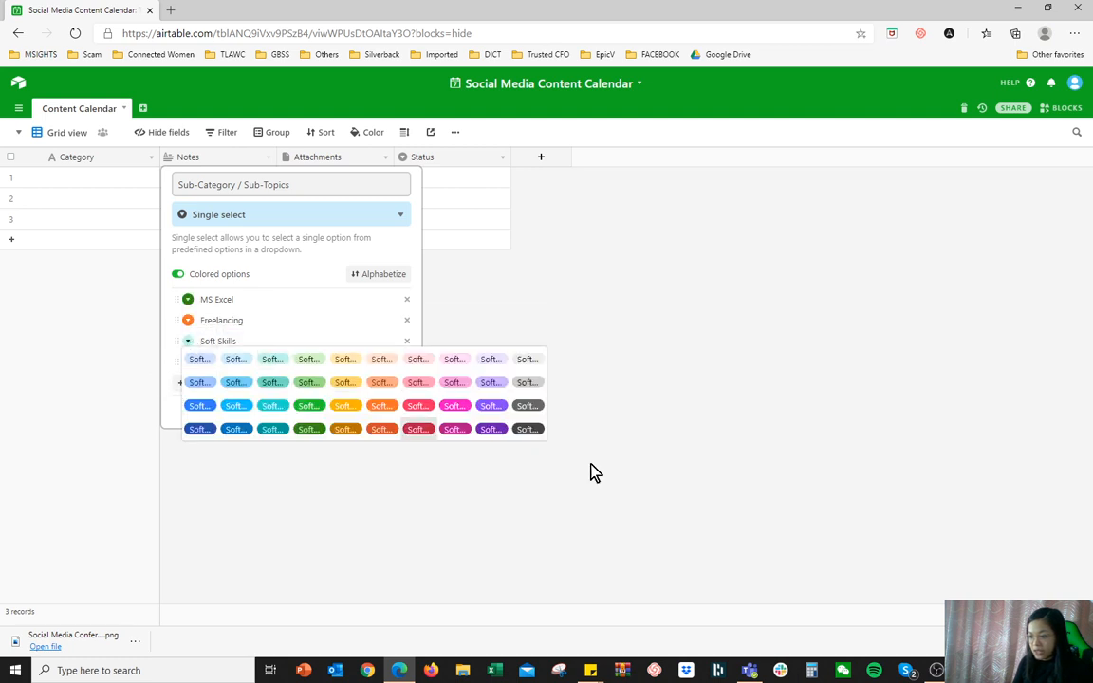
left_click(456, 406)
left_click(187, 362)
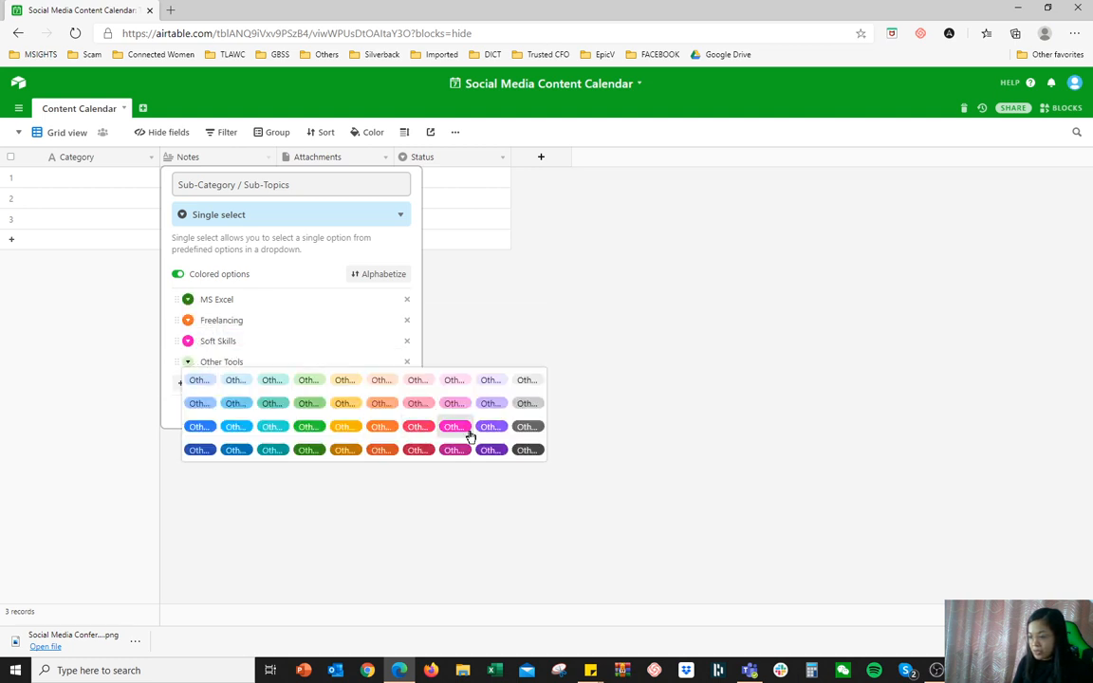
left_click(490, 427)
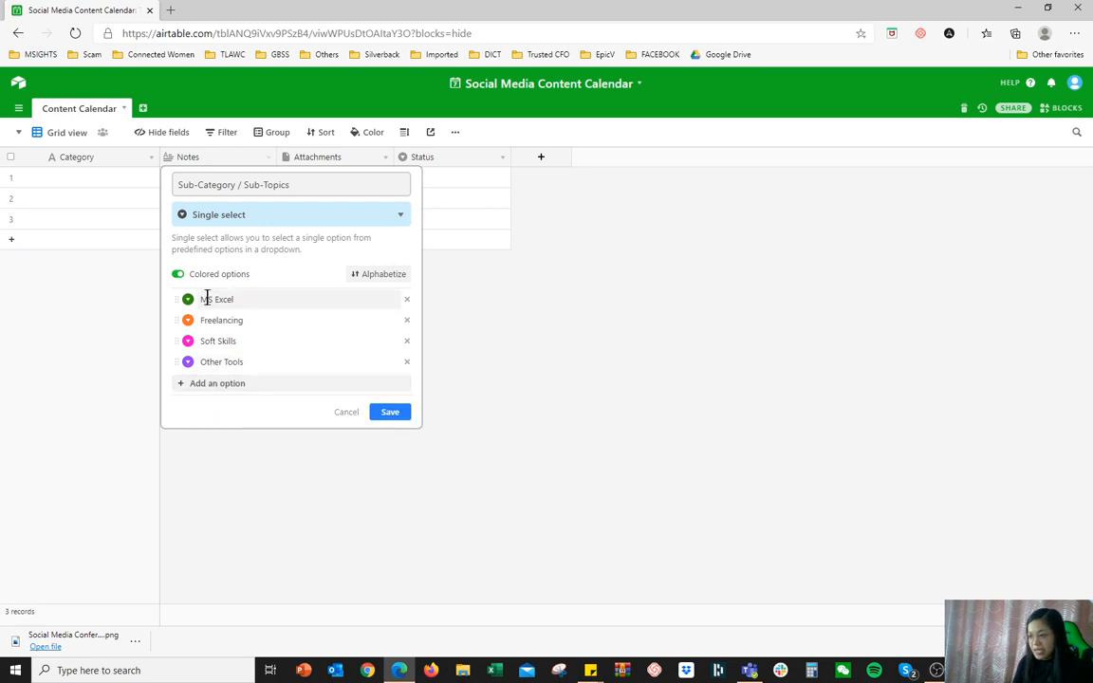
left_click(385, 416)
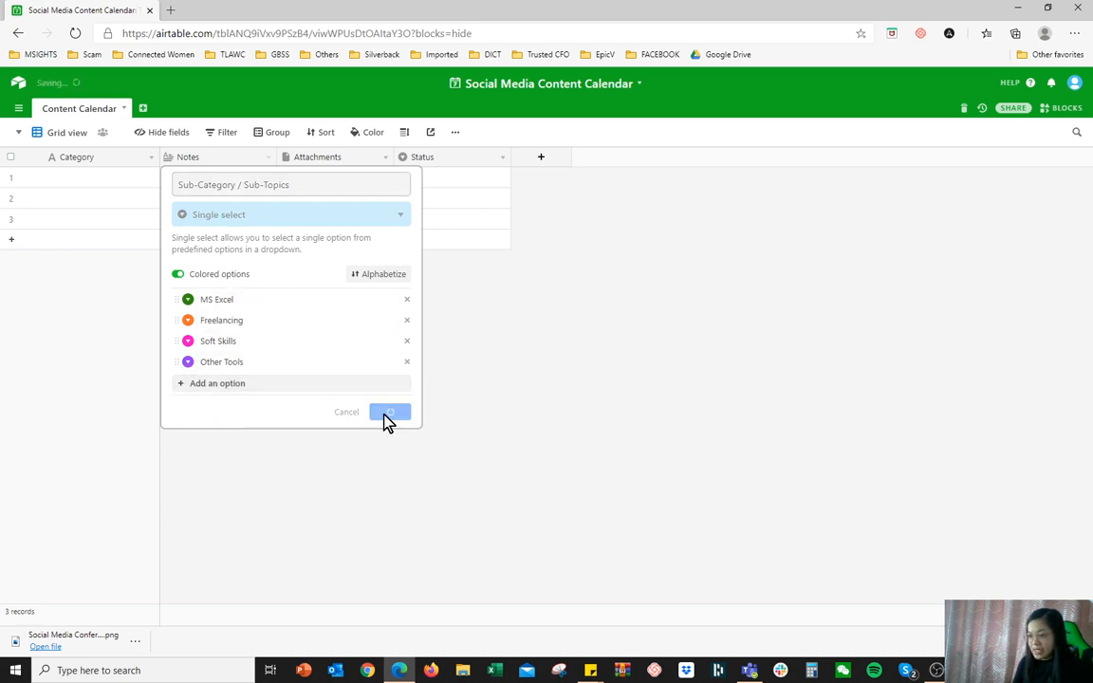
Enter Informational as the Category of the first record.
left_click(90, 185)
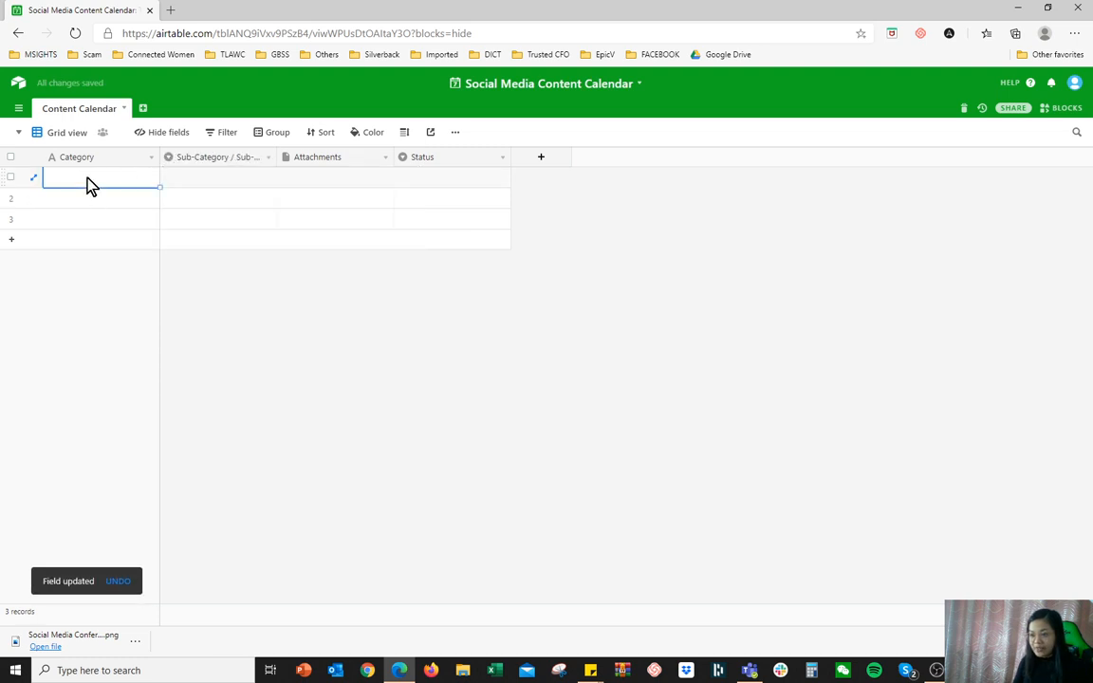
type("Informational")
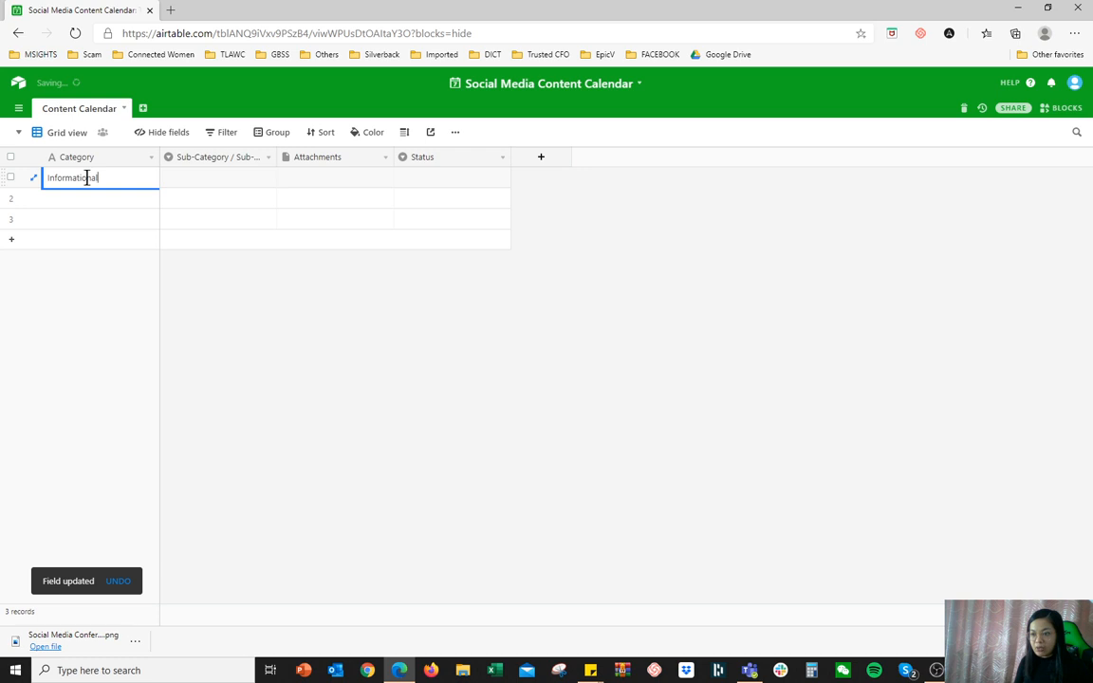
key("Tab")
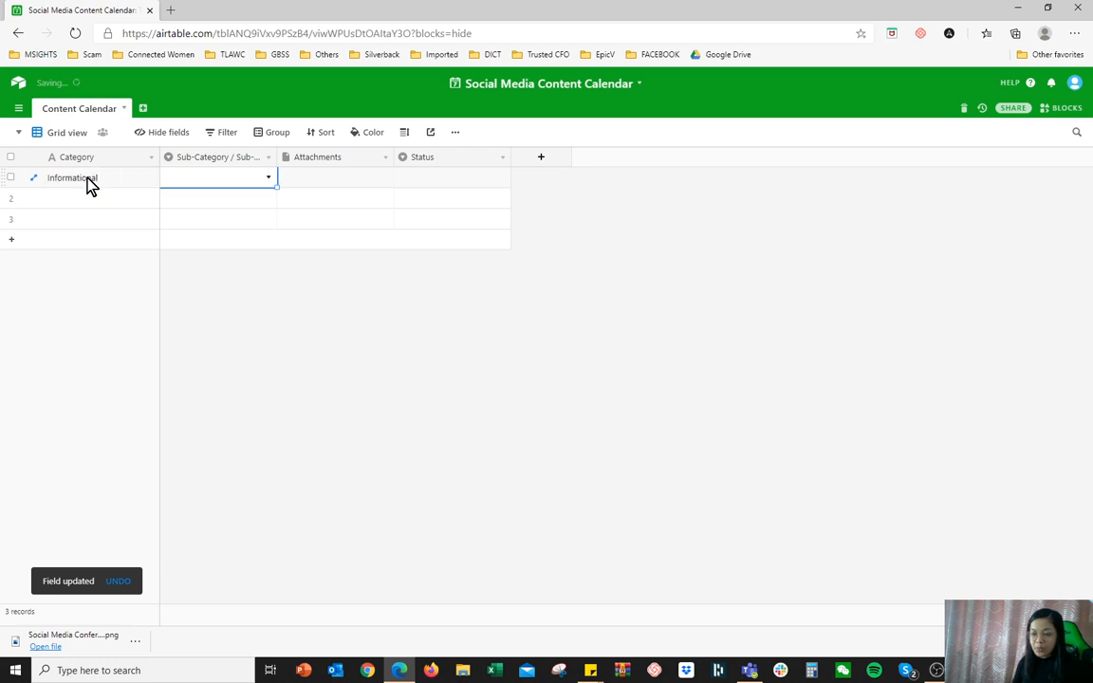
Widen the Sub-Category / Sub-Topics column to fit its full name and choose MS Excel for the first record.
left_click_drag(278, 154, 305, 153)
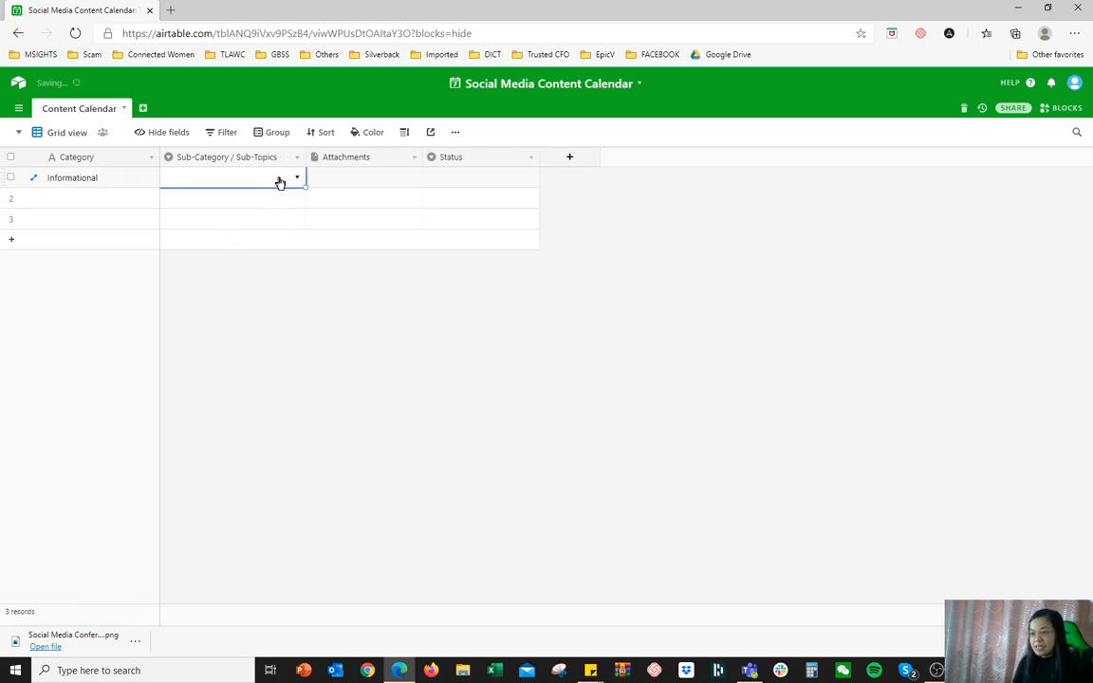
left_click(280, 182)
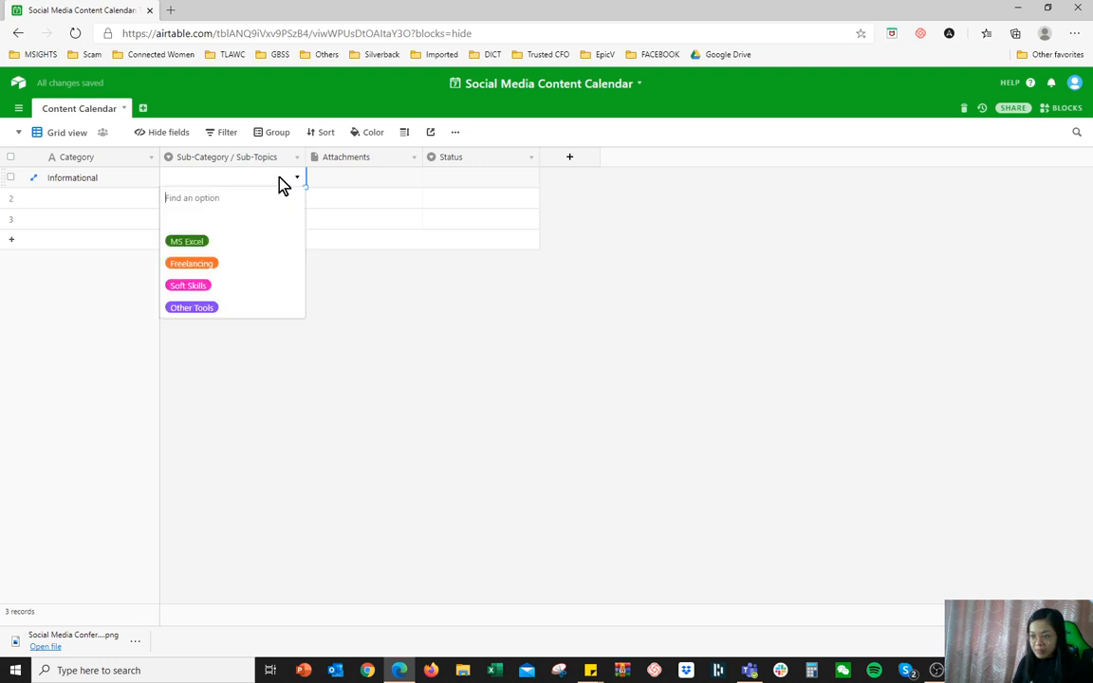
left_click(187, 241)
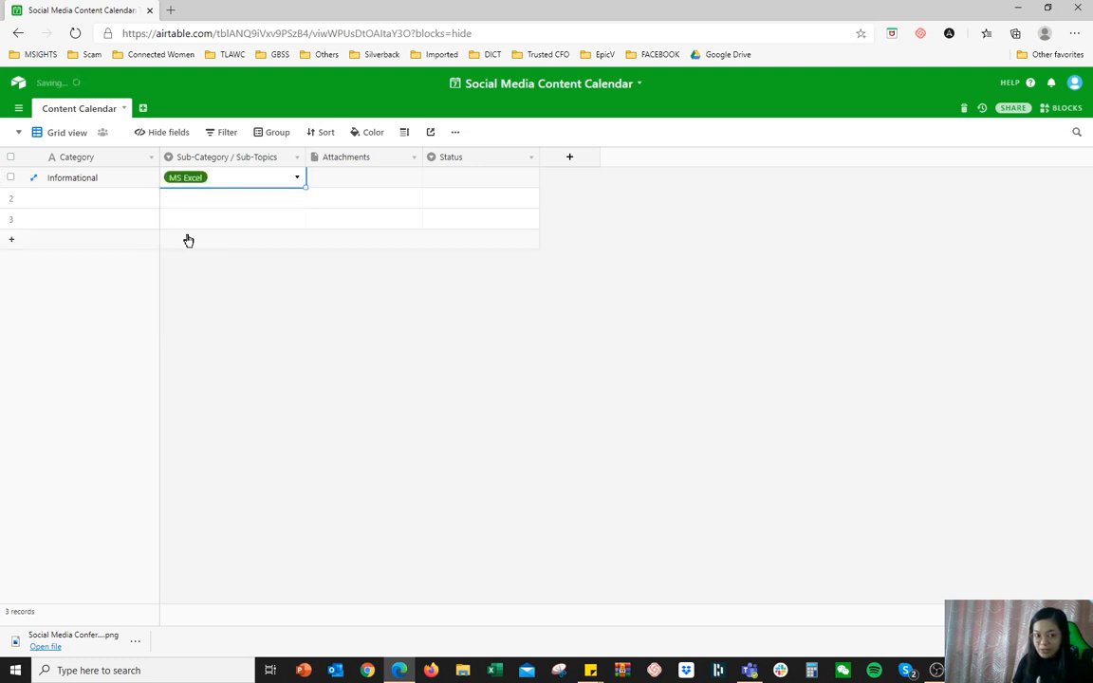
Rename the Attachments field as Description and make it a Long text field with rich text formatting enabled.
double_click(367, 162)
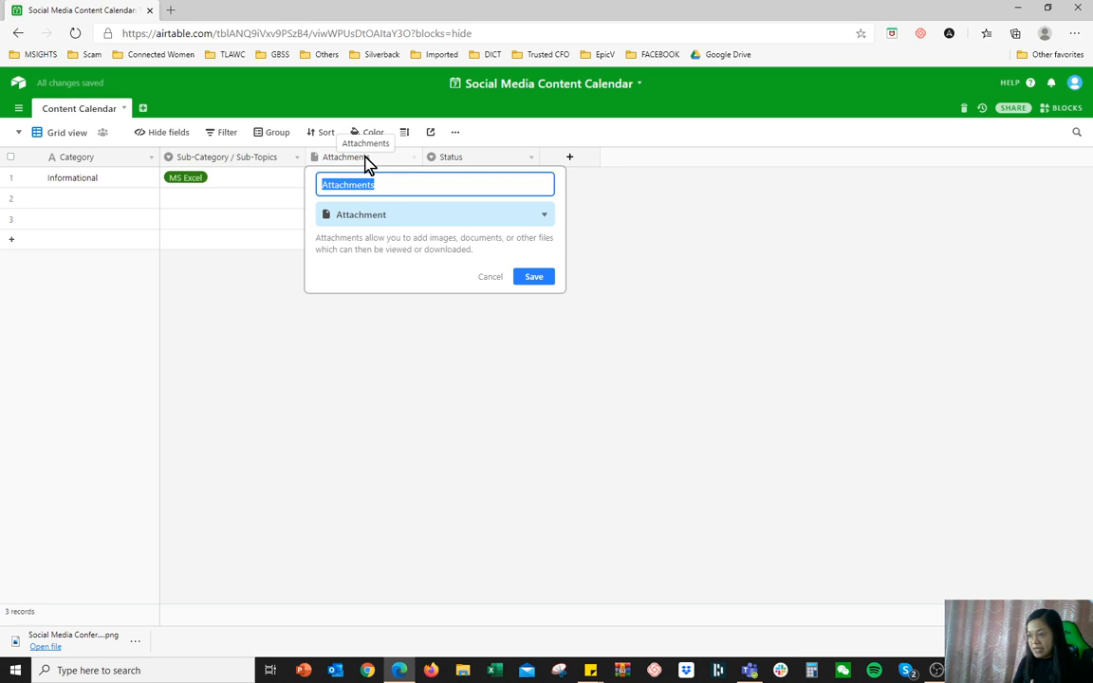
type("Description")
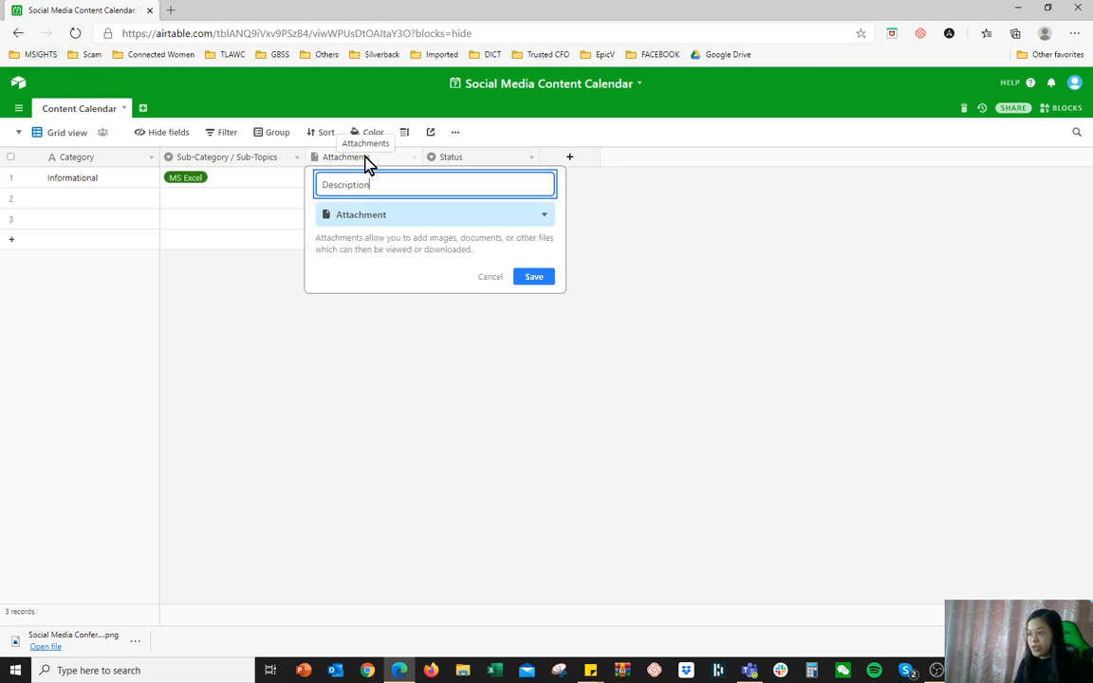
left_click(378, 217)
left_click(374, 294)
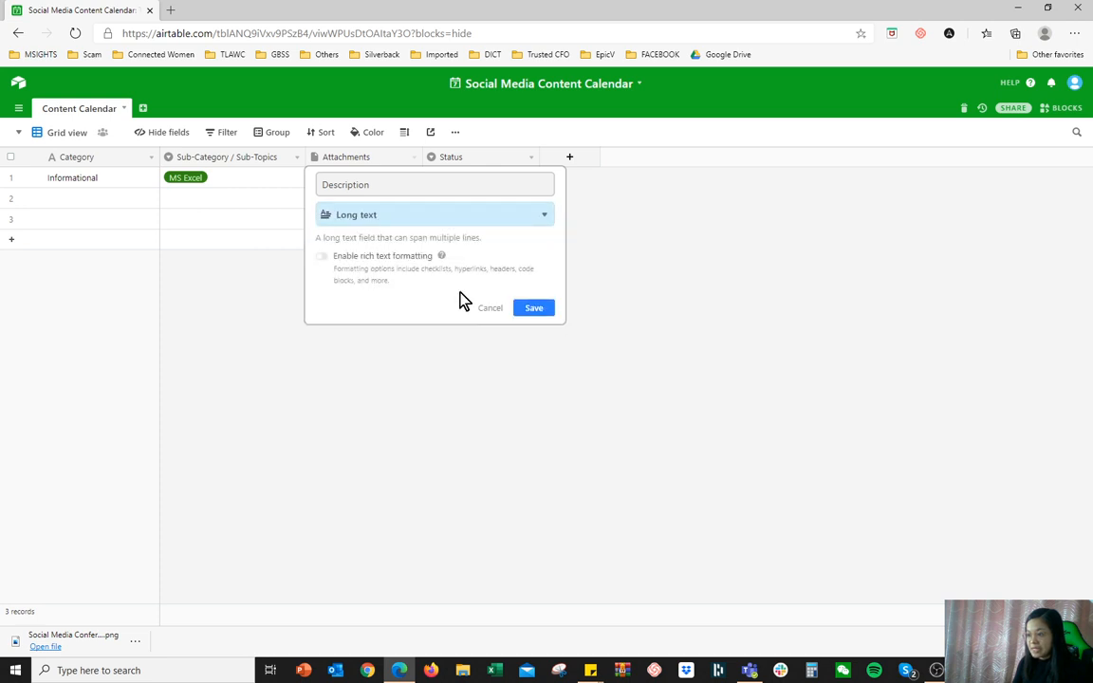
left_click(323, 258)
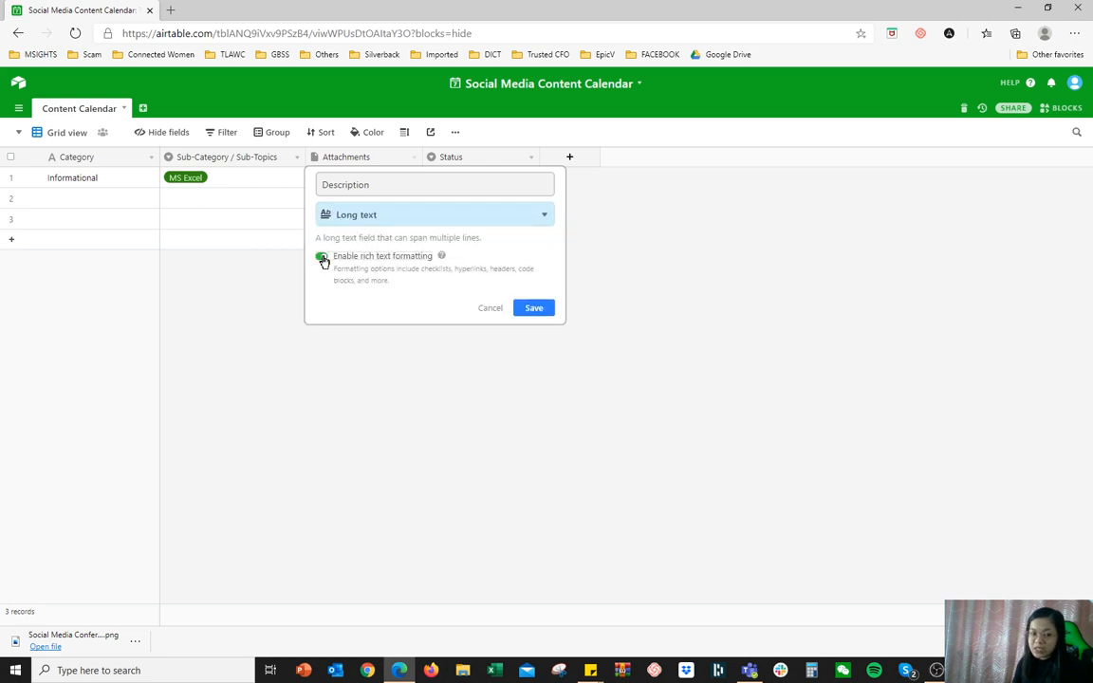
left_click(533, 310)
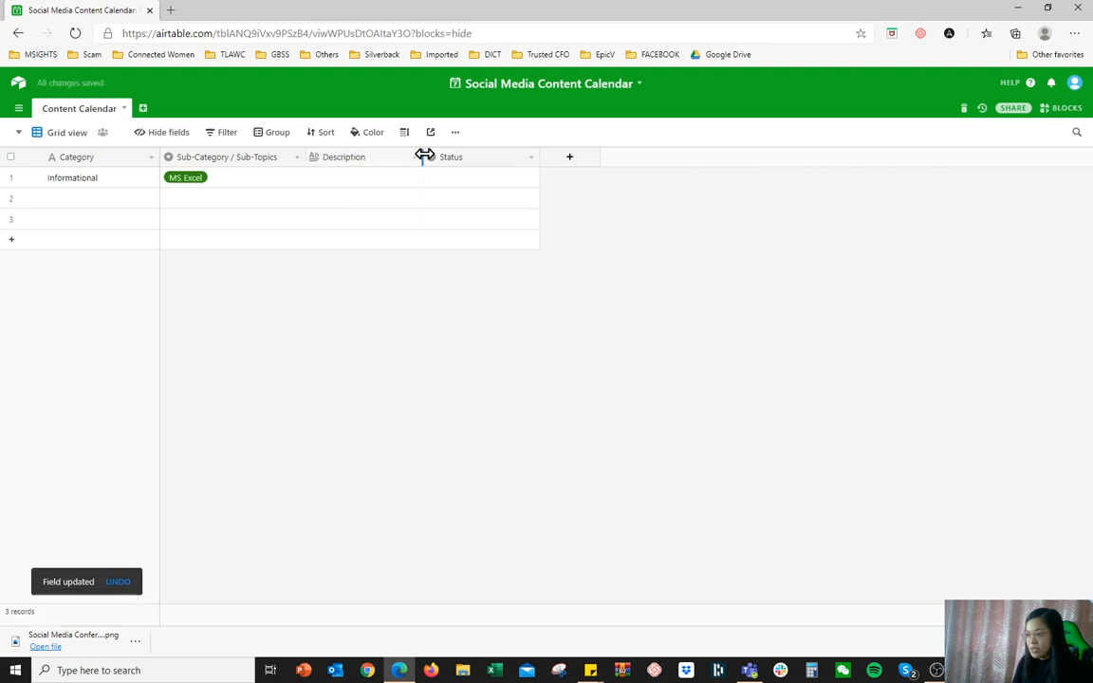
Widen the Description column and start a bulleted list in the first record with Shortcut Keys and Database Management.
left_click_drag(422, 154, 583, 157)
left_click(375, 180)
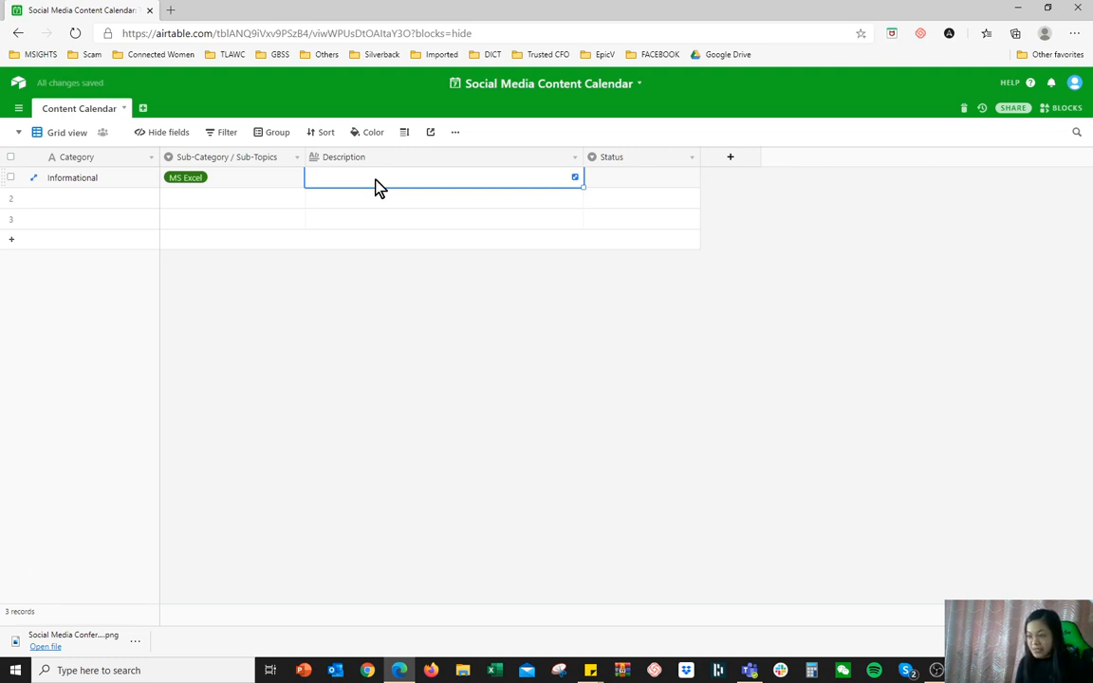
left_click(375, 185)
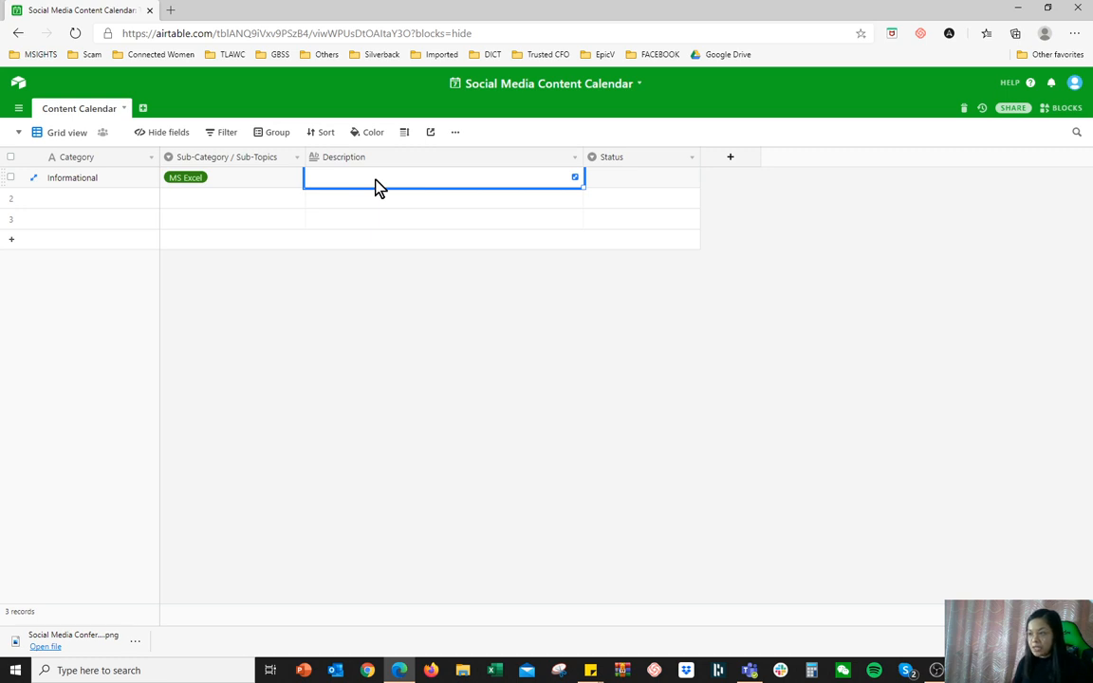
type("-")
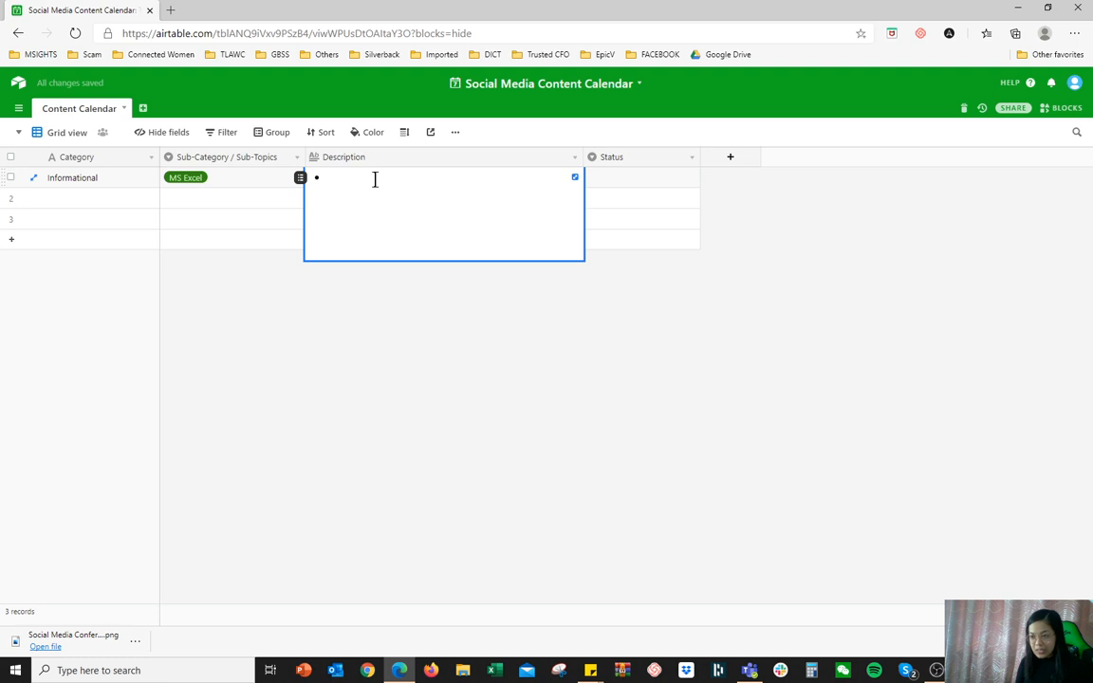
type("S")
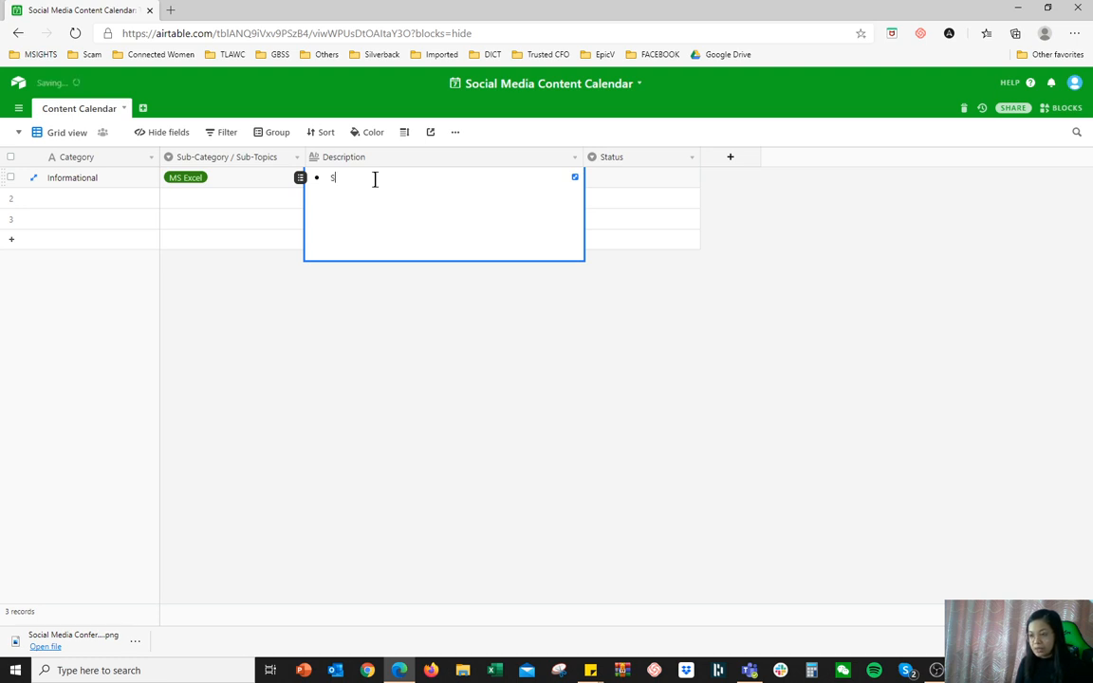
type("hortcut Keys")
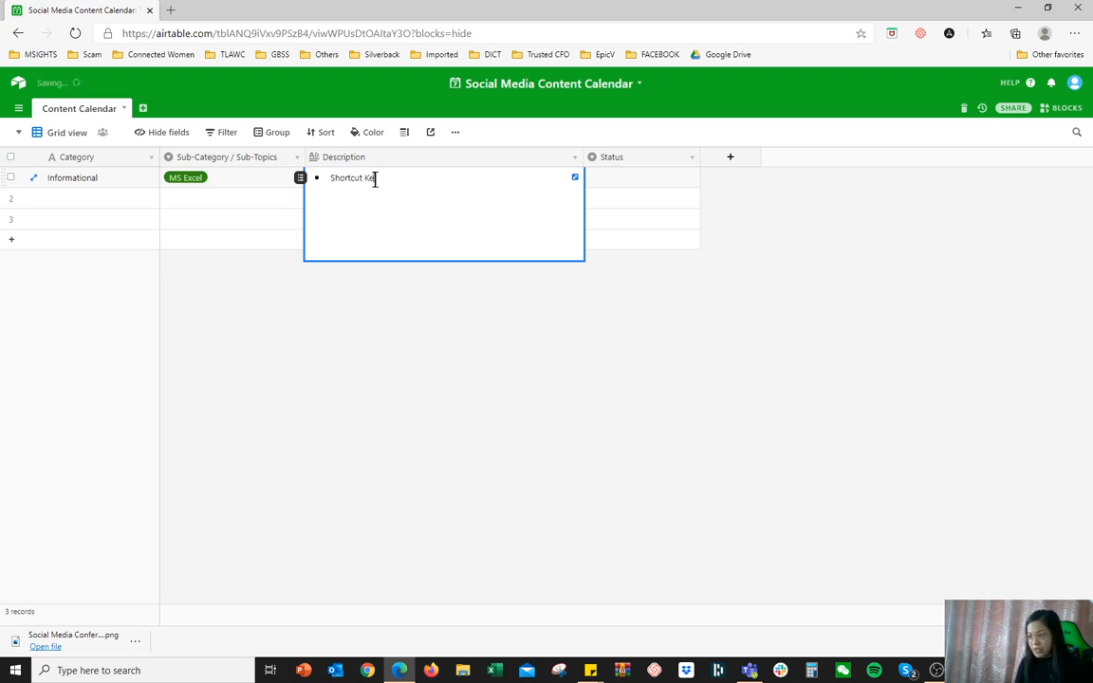
key("Return")
type("Database Management")
key("Return")
Continue the first record's Description list with Dashboard Development, Complex Formulas, Charting and Data Visualization.
type("Dash")
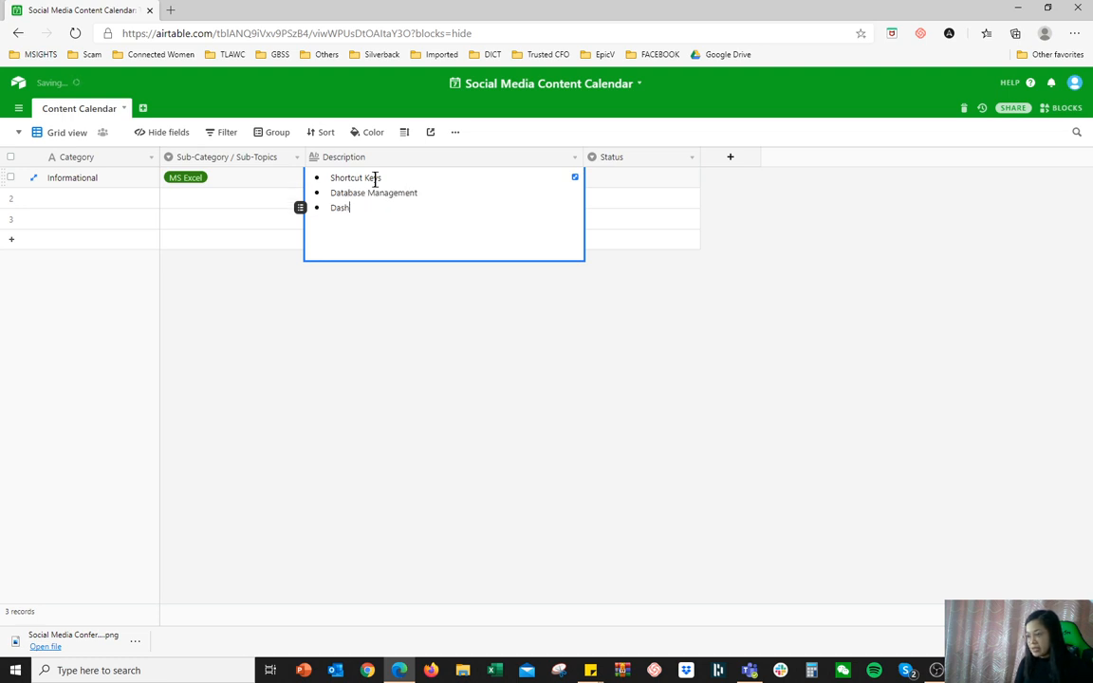
type("board Devel")
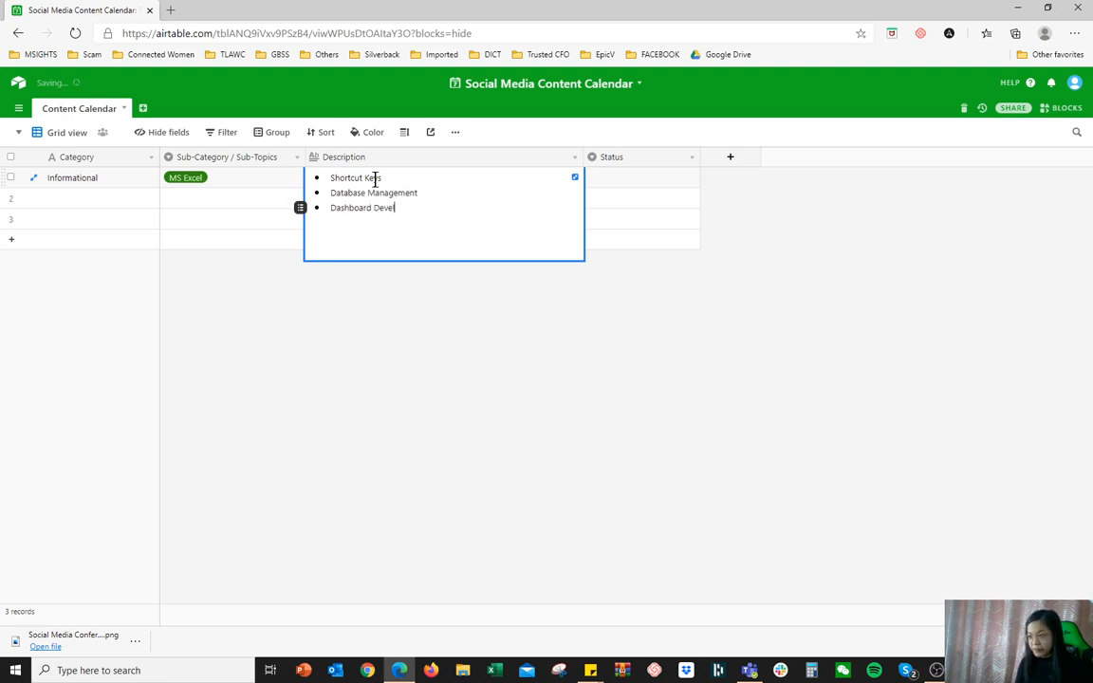
type("opment")
key("Return")
type("Com")
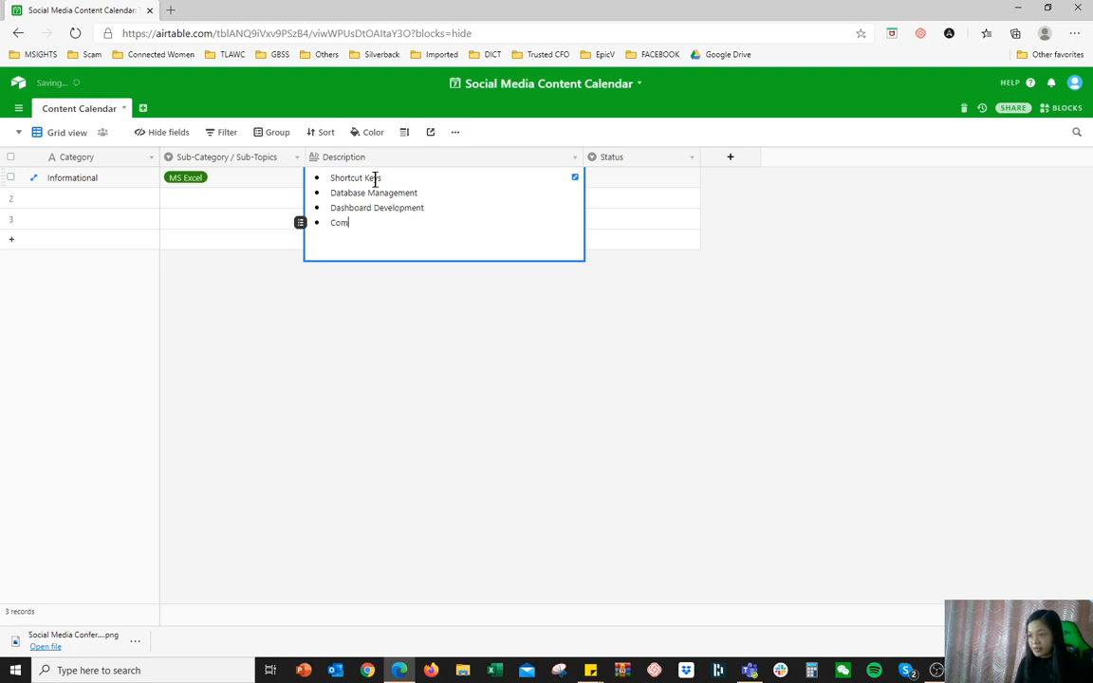
type("plex Formulas")
key("Return")
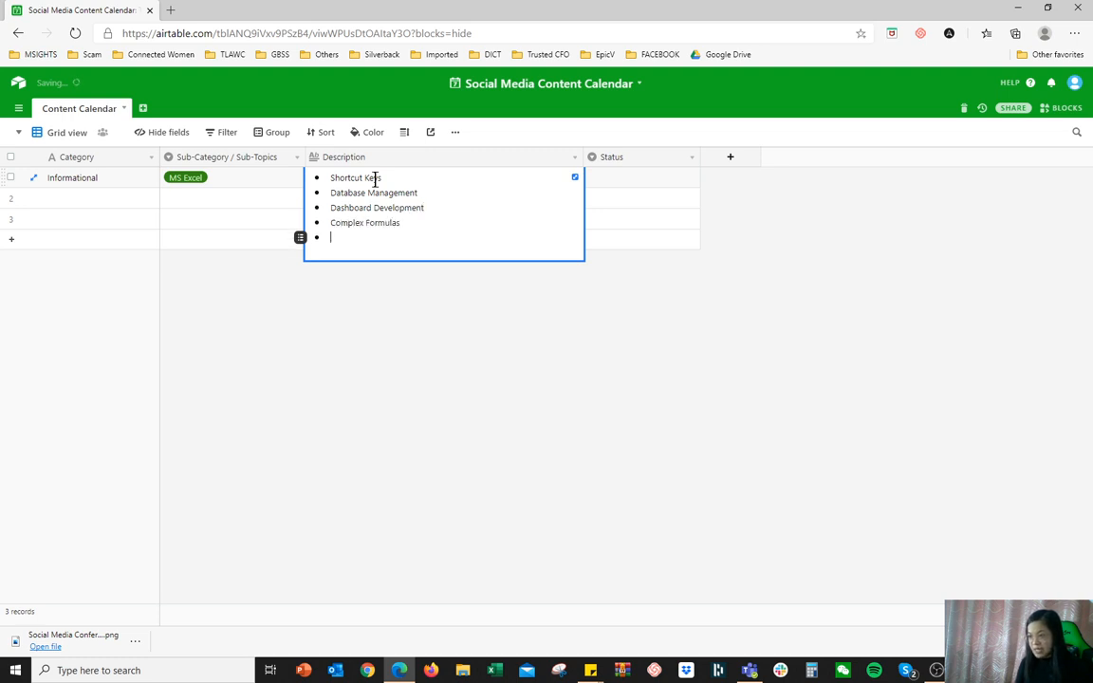
type("Charting")
key("Return")
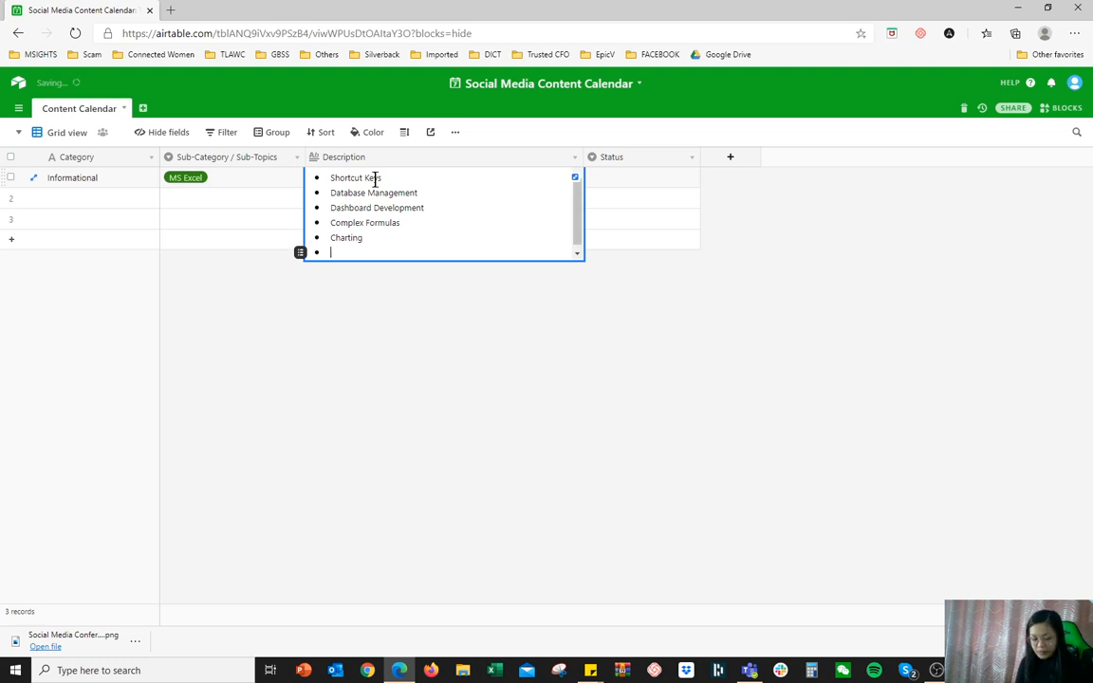
type("DSta")
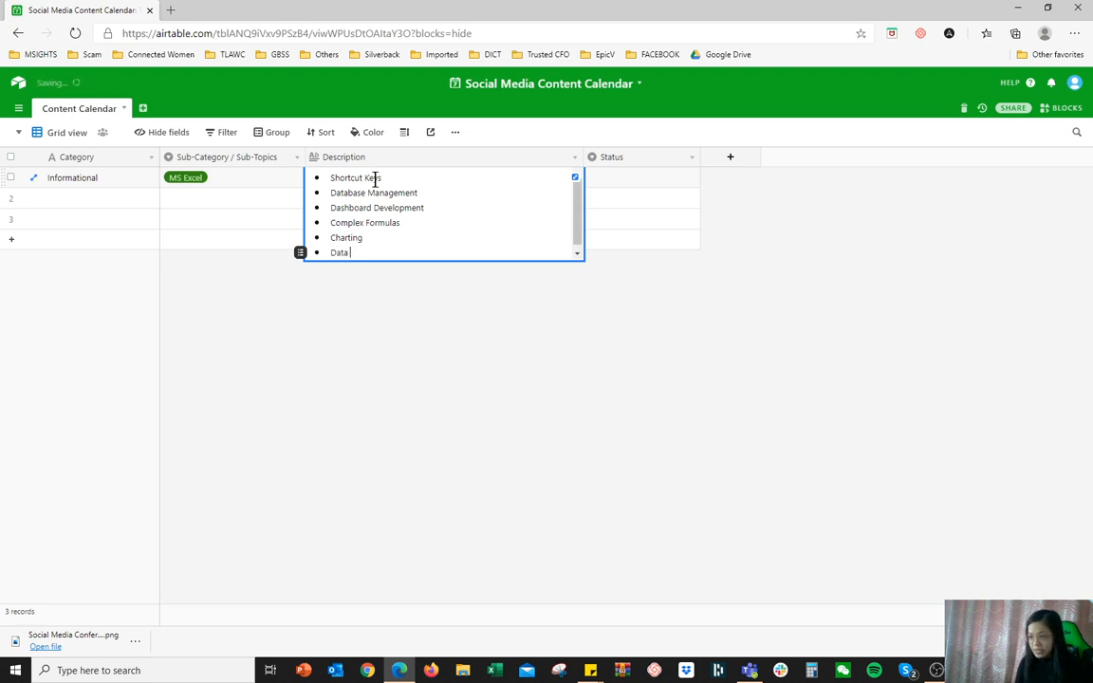
type(" Visualizatio")
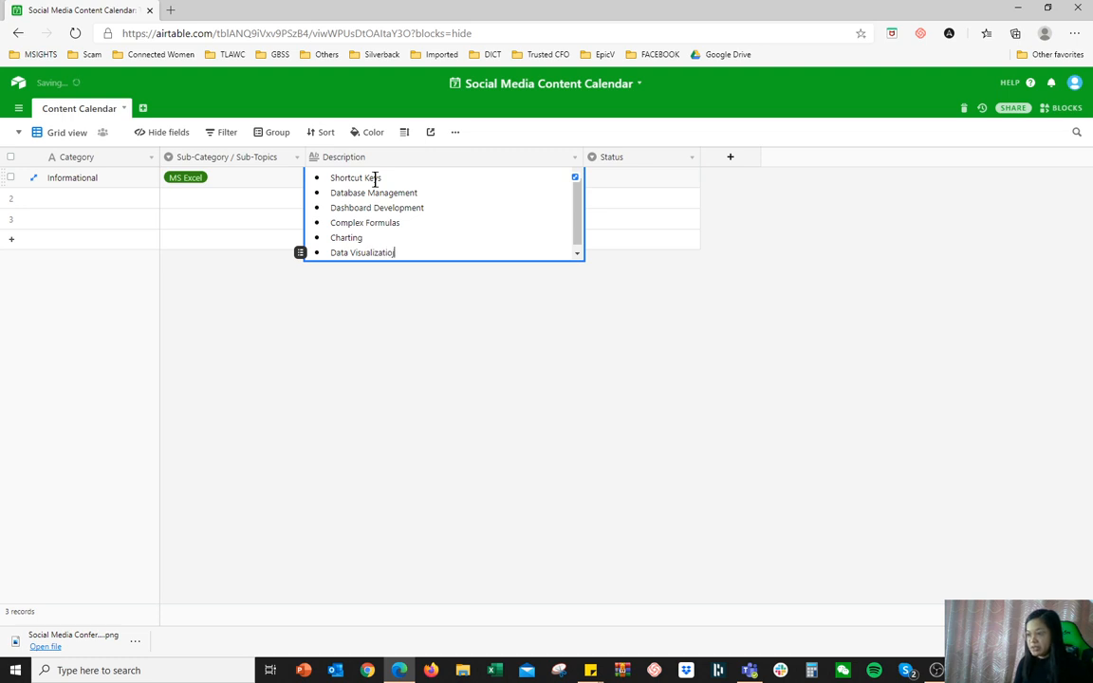
type("n")
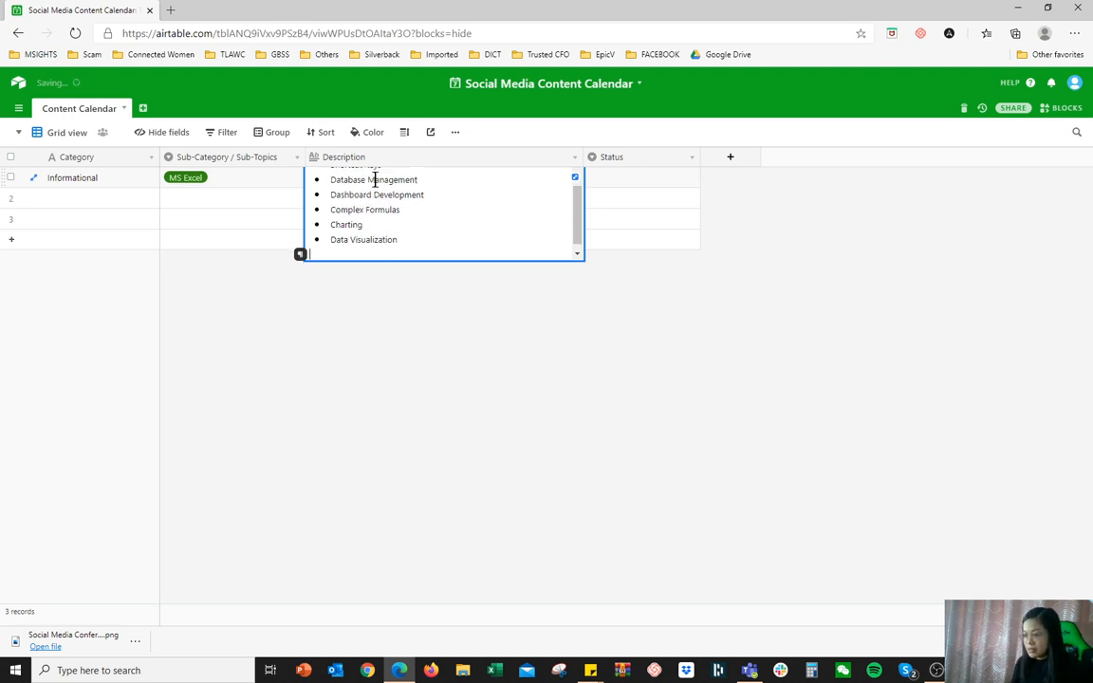
left_click(669, 222)
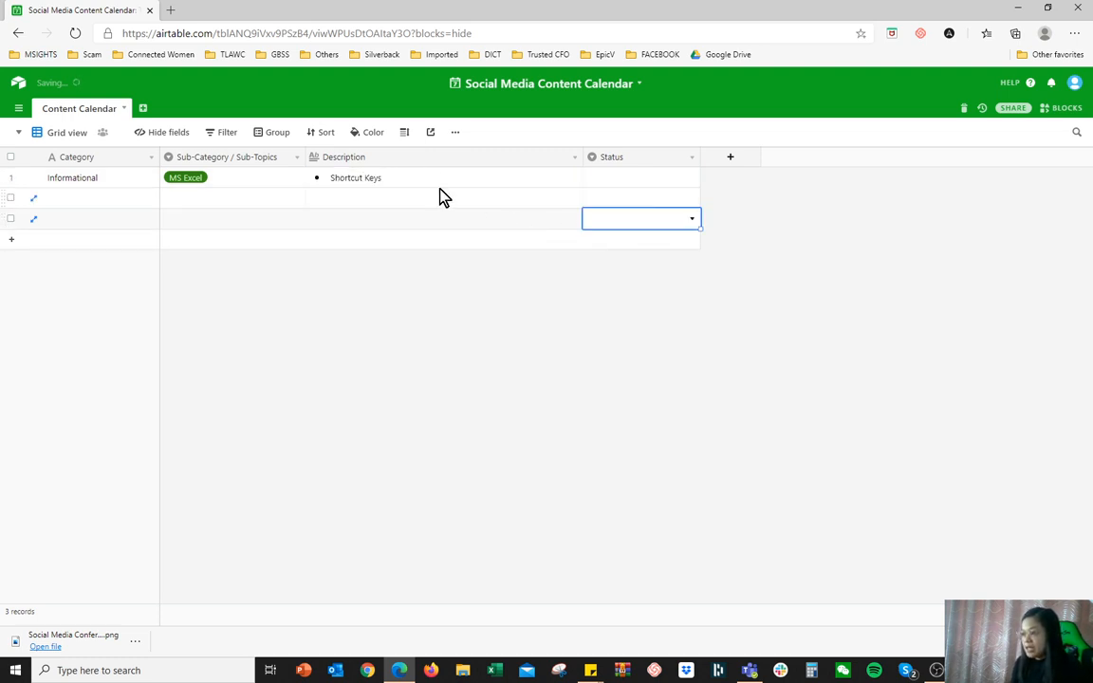
Set the grid's row height to Extra Tall.
left_click(309, 185)
left_click(404, 133)
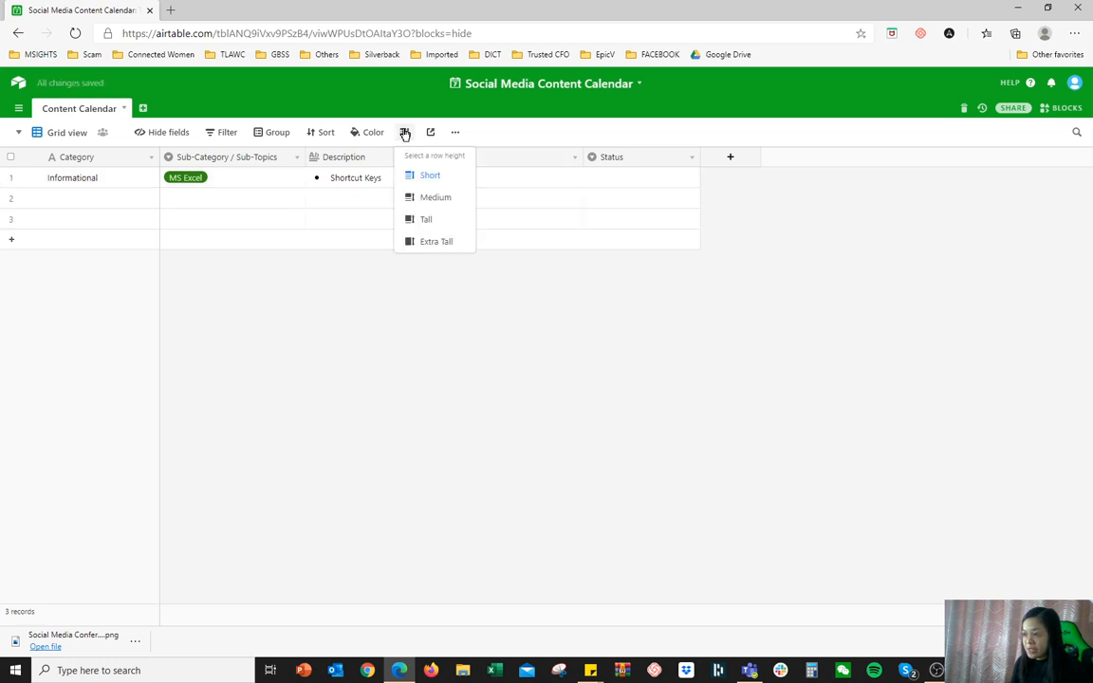
left_click(442, 243)
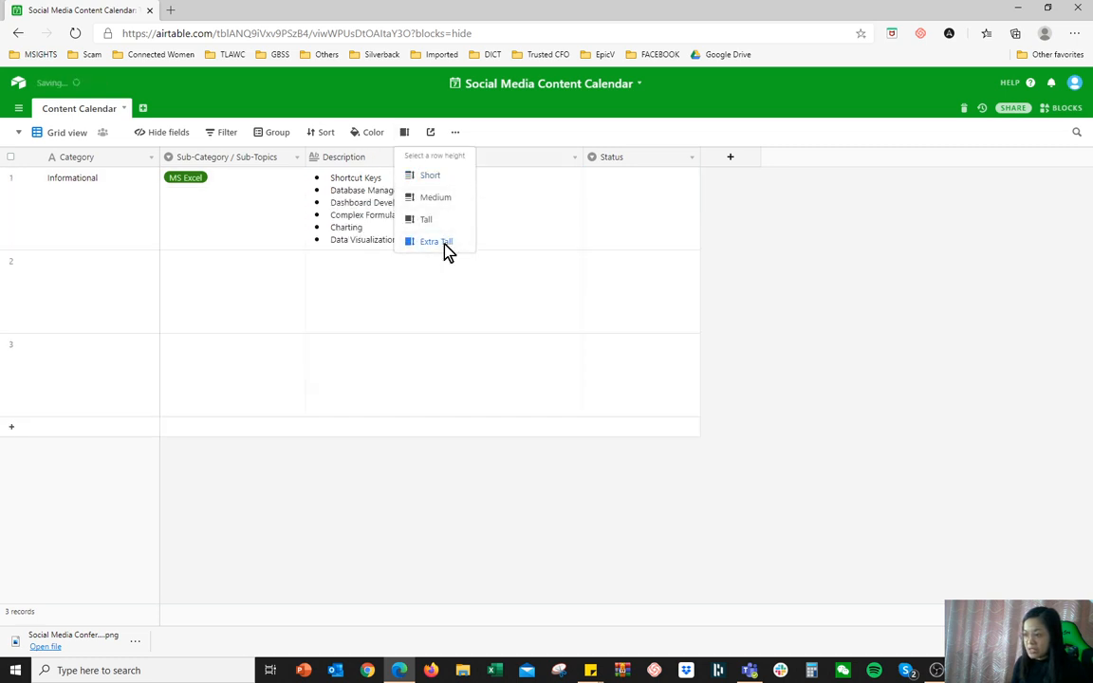
left_click(475, 225)
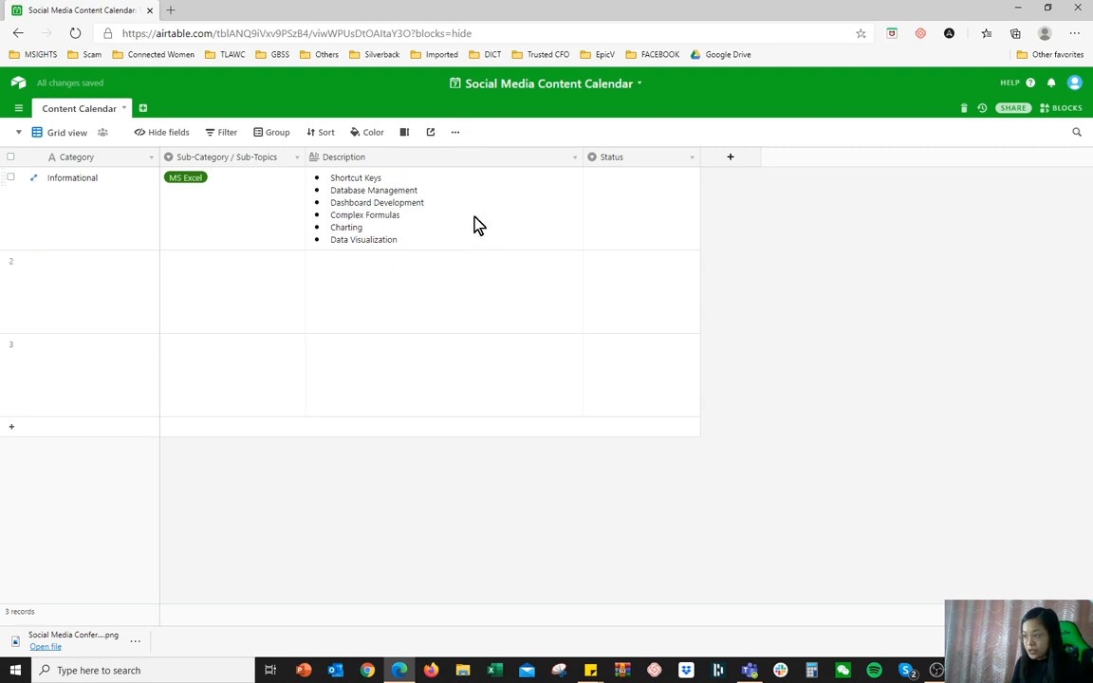
In the Status field's options, rename Todo as In Progress and the existing In progress as Completed.
left_click(634, 216)
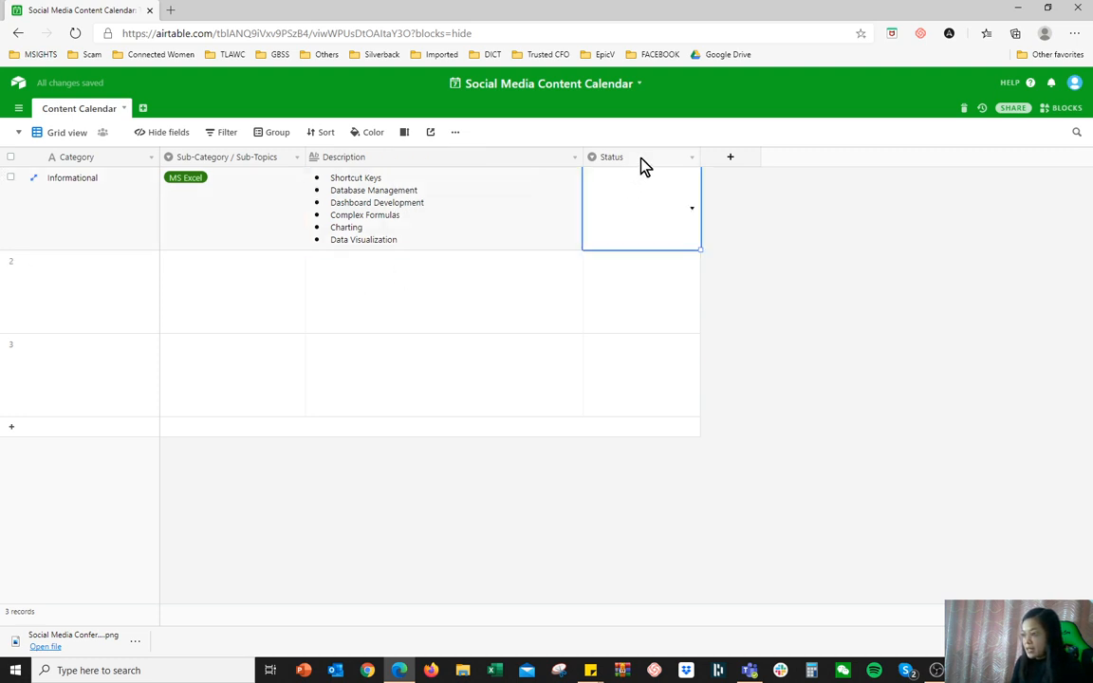
left_click(646, 189)
double_click(645, 161)
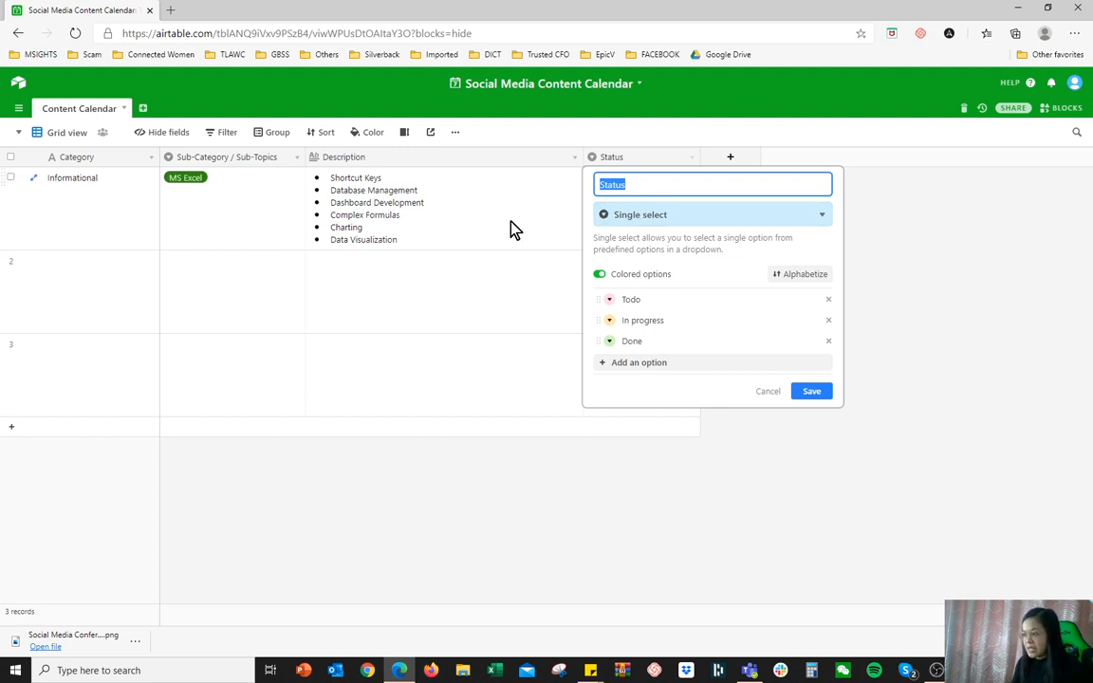
left_click(662, 299)
left_click_drag(662, 299, 606, 302)
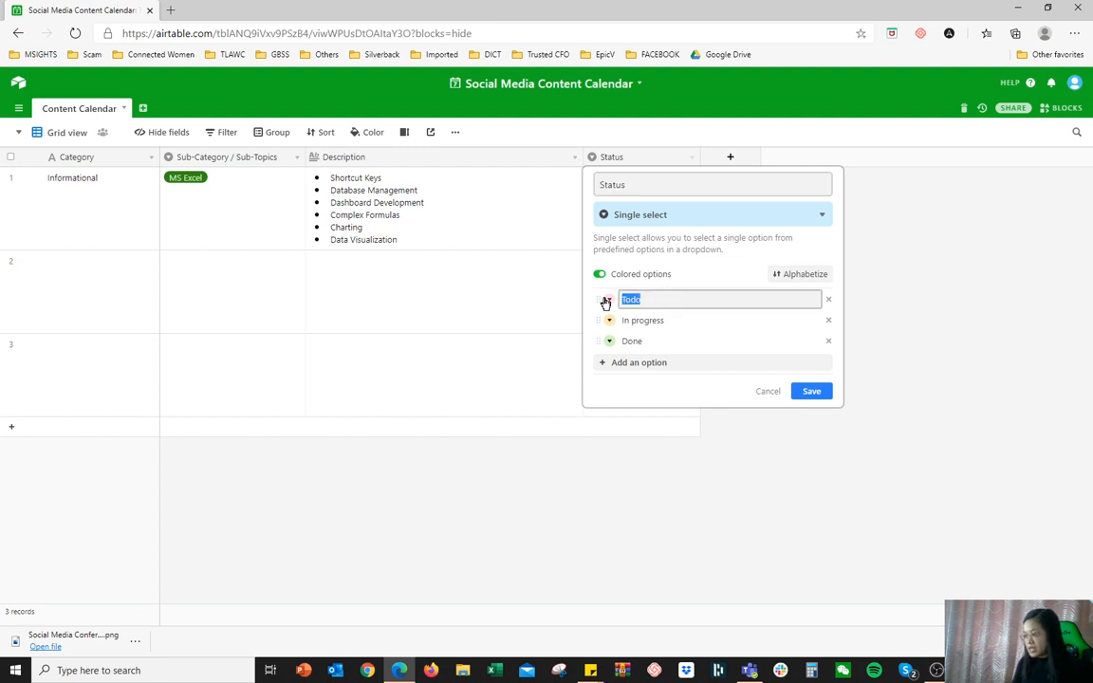
type("In Progress")
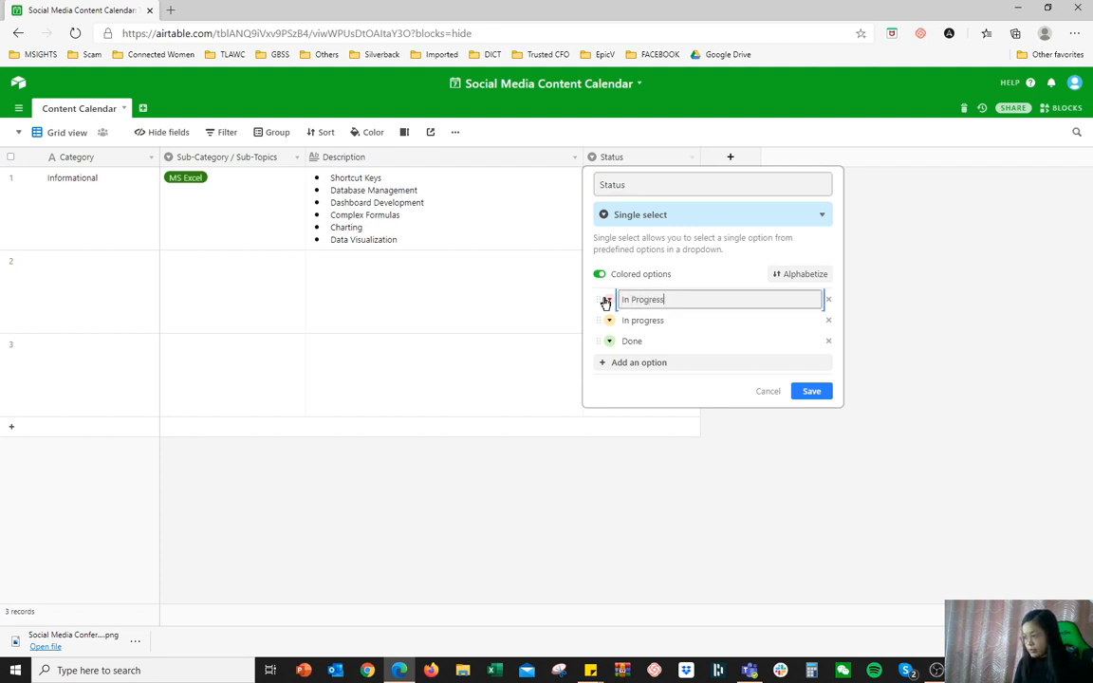
key("Tab")
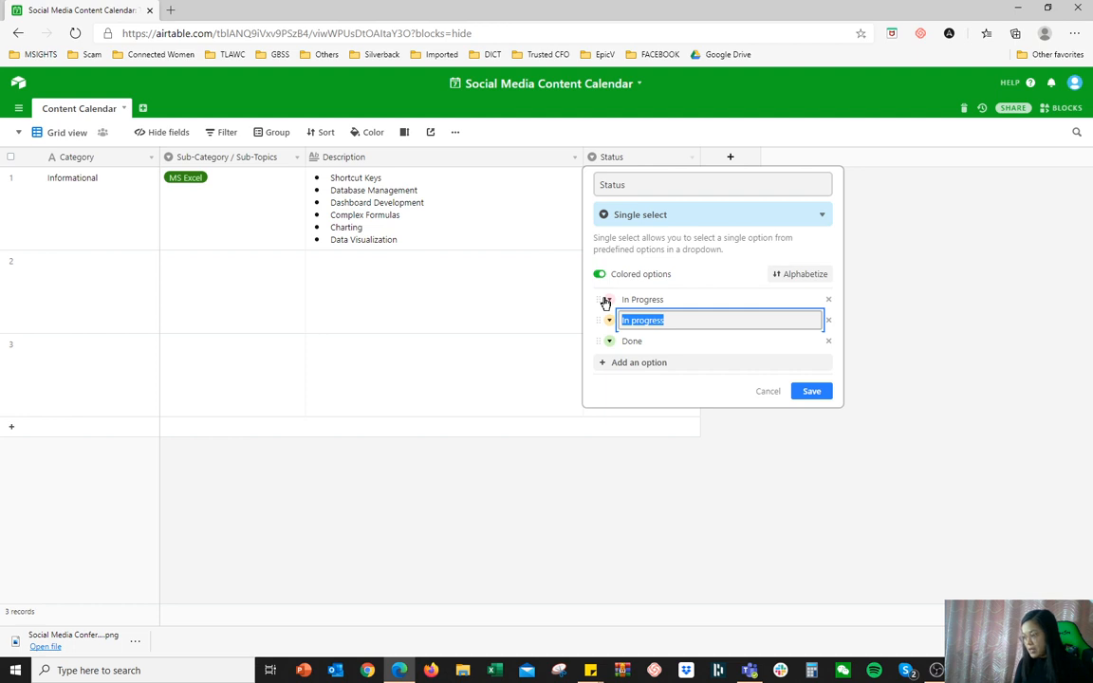
type("Completed")
Add a For Review option to the Status field and remove the Done option.
key("Return")
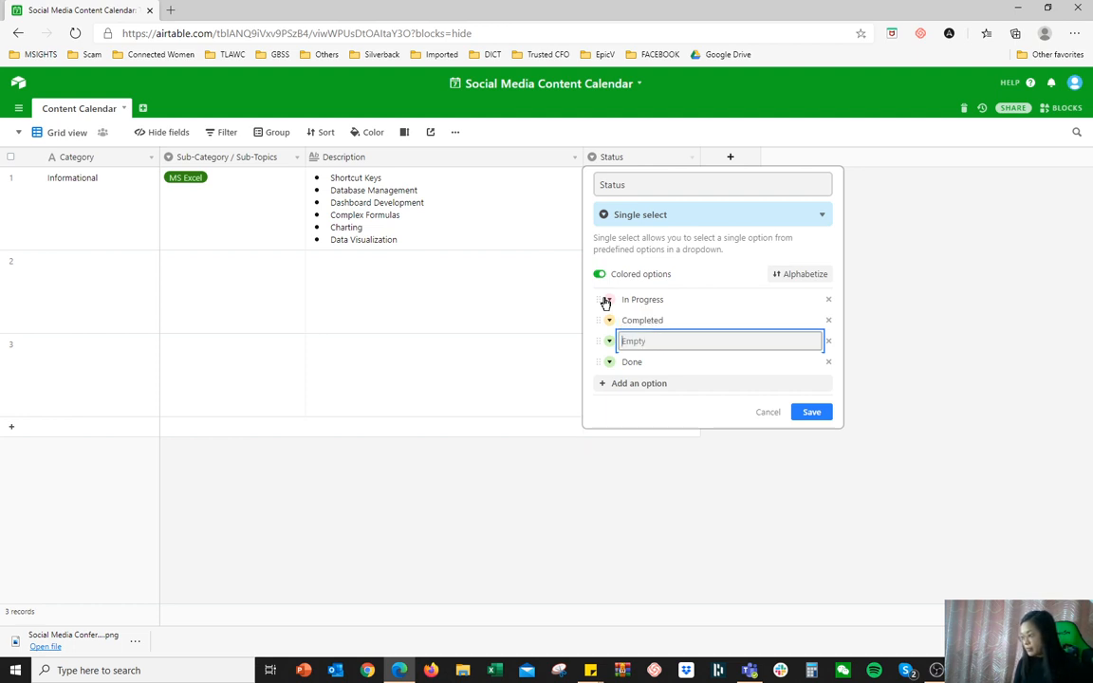
type("F")
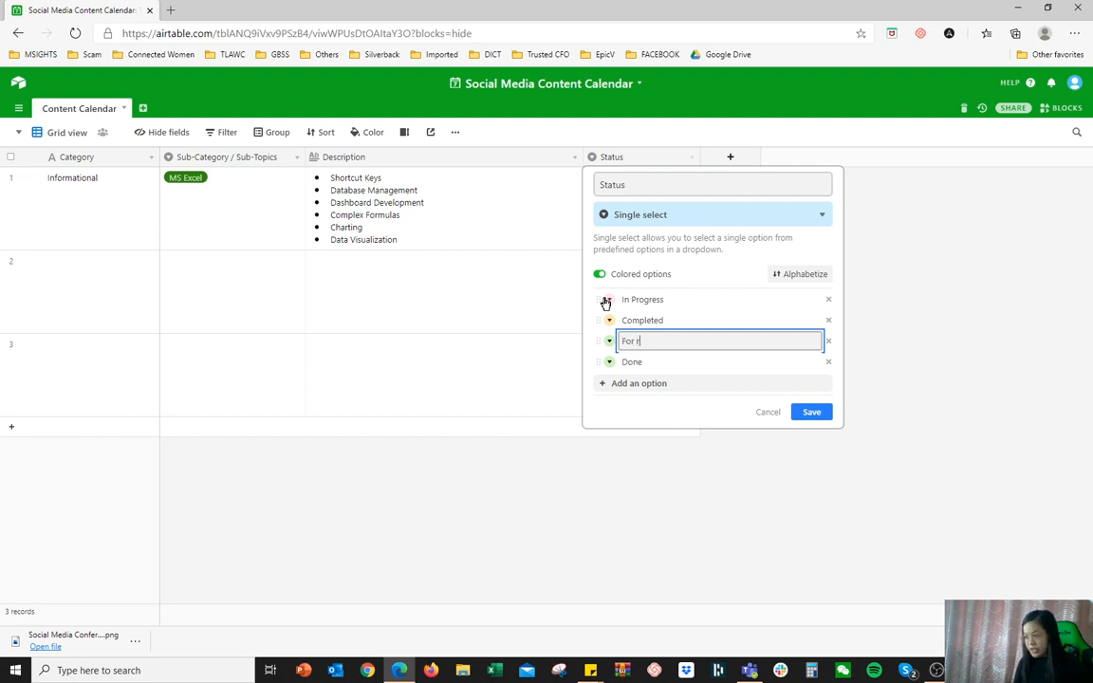
type("or Review")
left_click(828, 363)
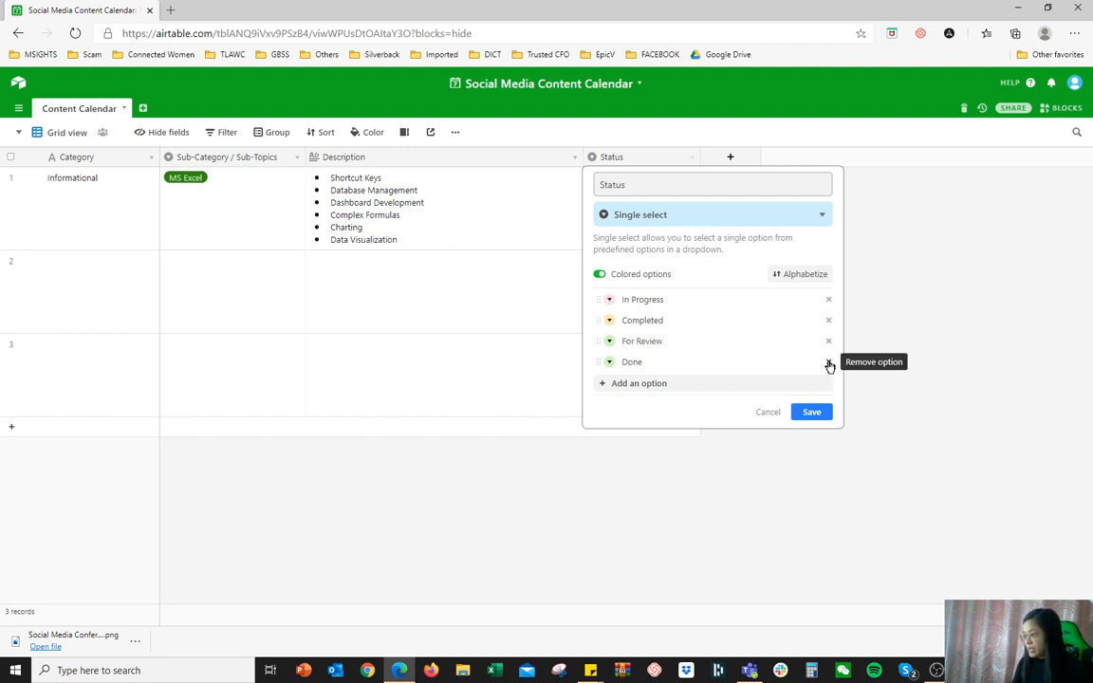
Colour In Progress blue, Completed dark green and For Review dark orange, and save the Status field.
left_click(609, 300)
left_click(622, 364)
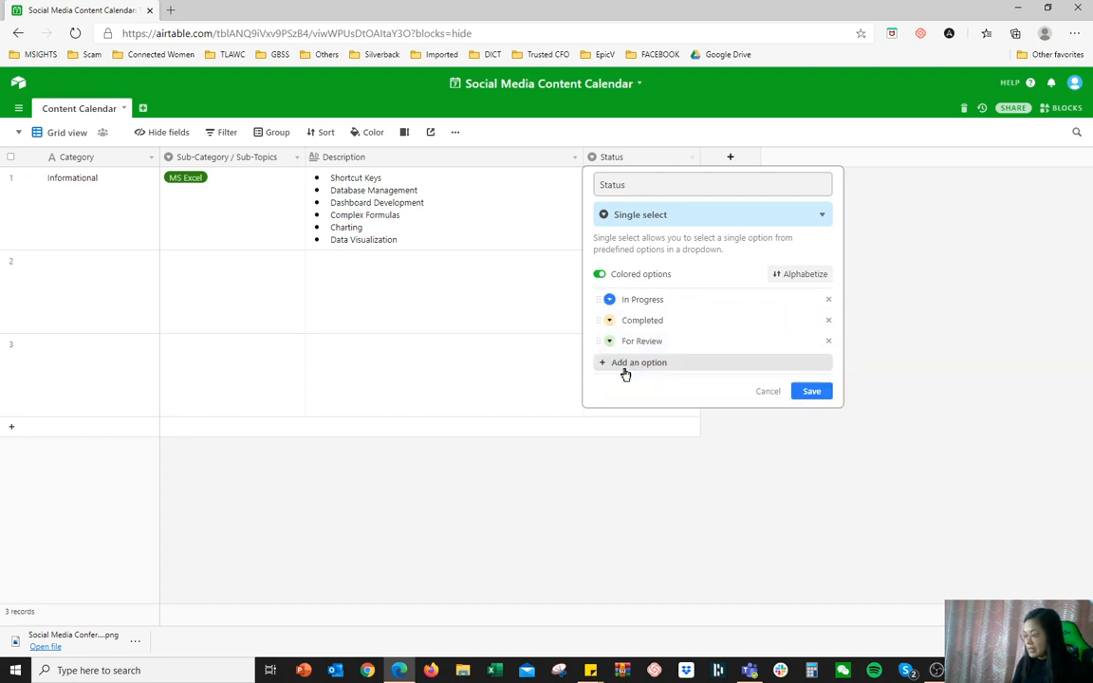
left_click(610, 321)
left_click(621, 409)
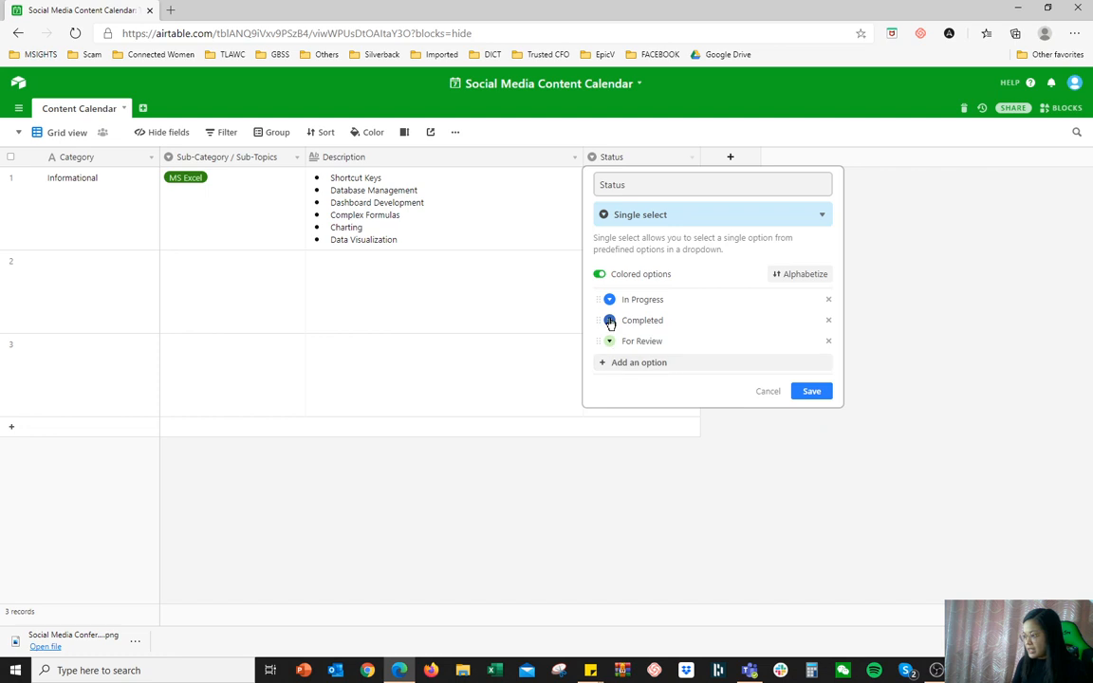
left_click(610, 321)
left_click(728, 410)
left_click(611, 342)
left_click(811, 431)
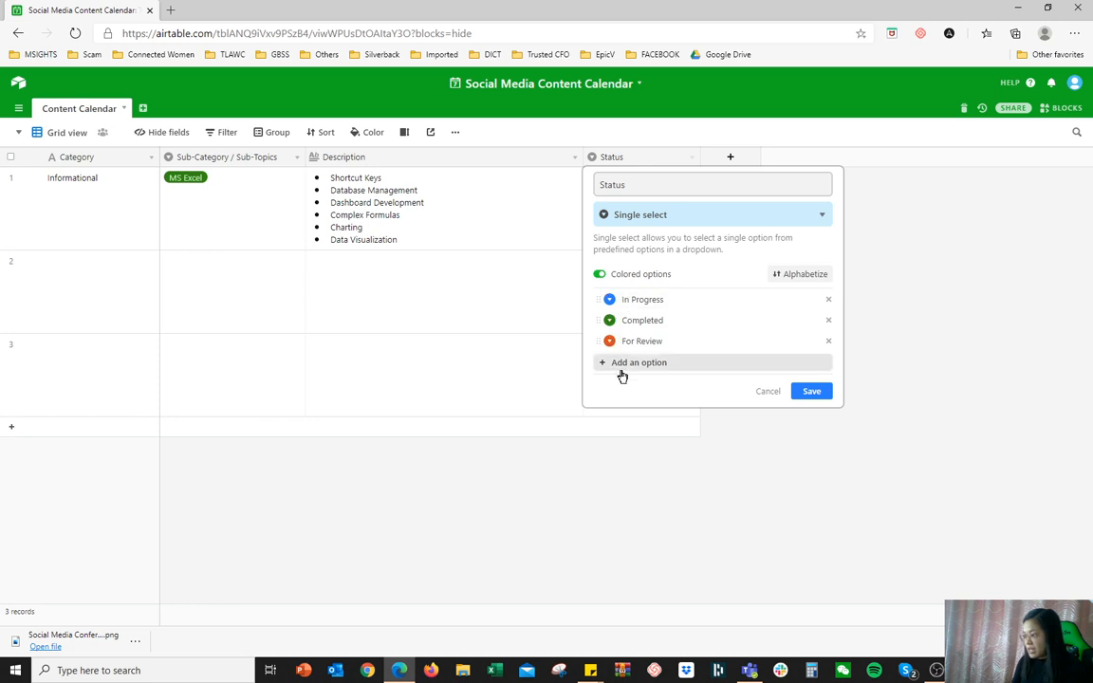
left_click(815, 394)
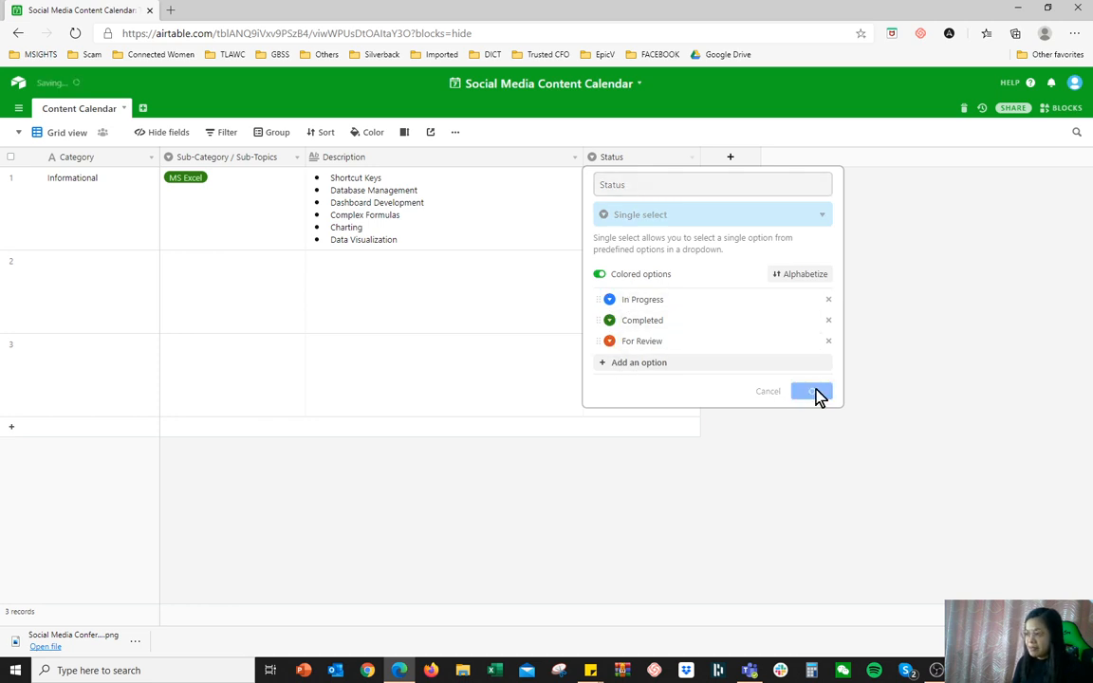
Set the first record's Status to In Progress.
left_click(658, 207)
left_click(672, 213)
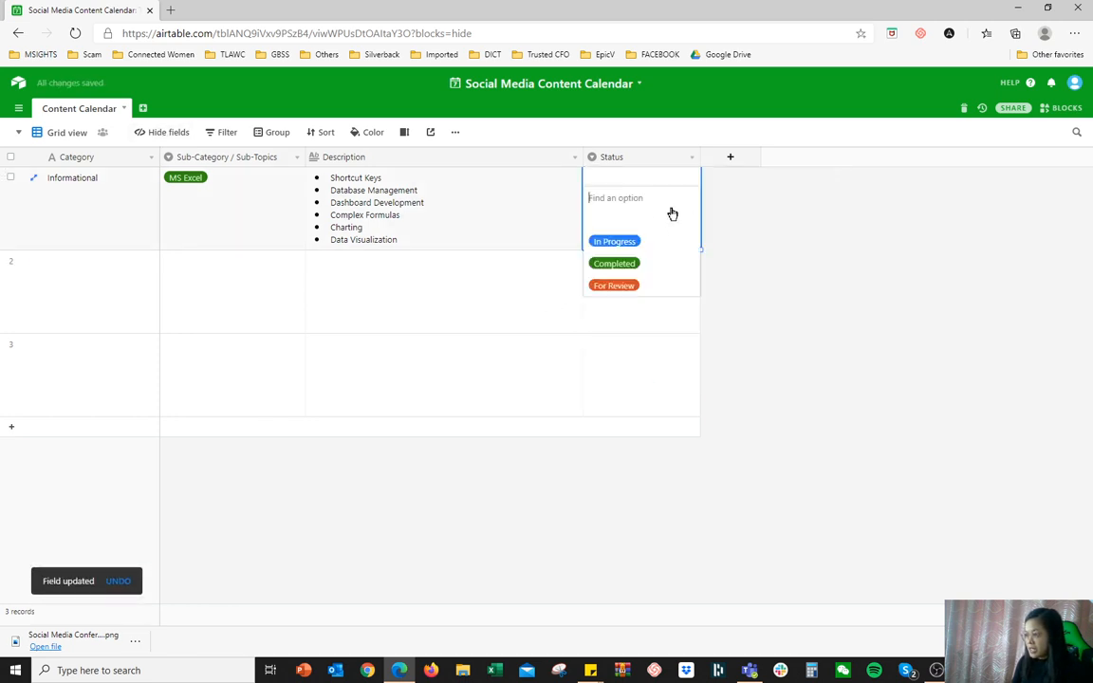
left_click(622, 244)
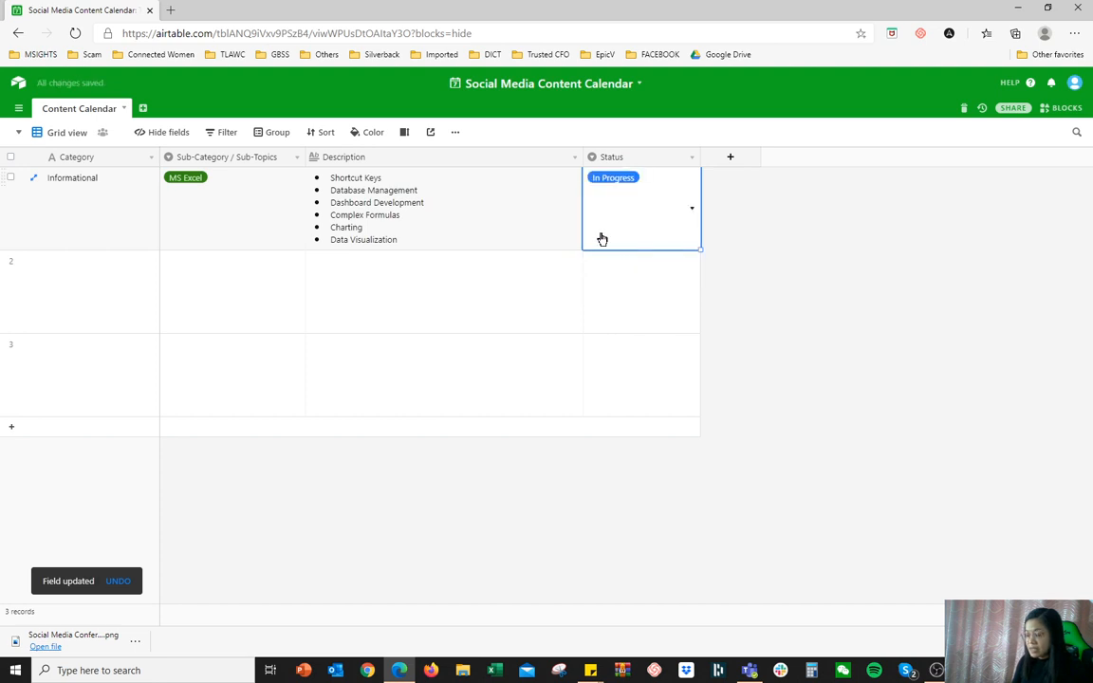
Enter Motivational as the Category of the second record.
left_click(106, 275)
type("Motiva")
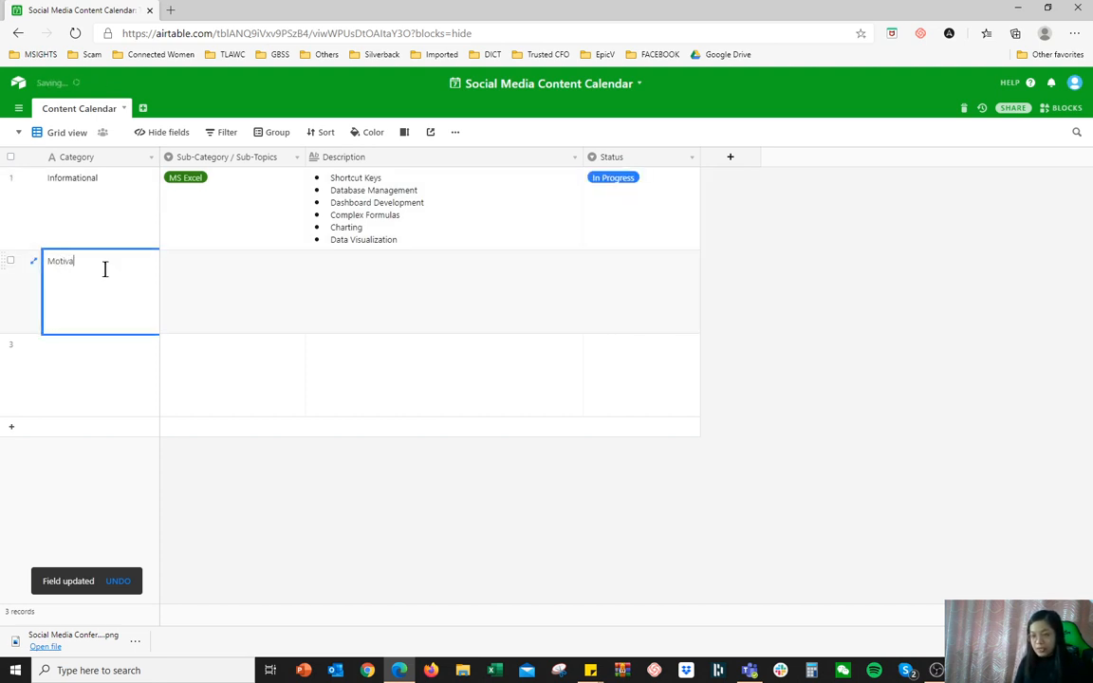
type("tional")
key("Tab")
Add a Tips and Reminders option to the Sub-Category / Sub-Topics field and save the field.
left_click(246, 289)
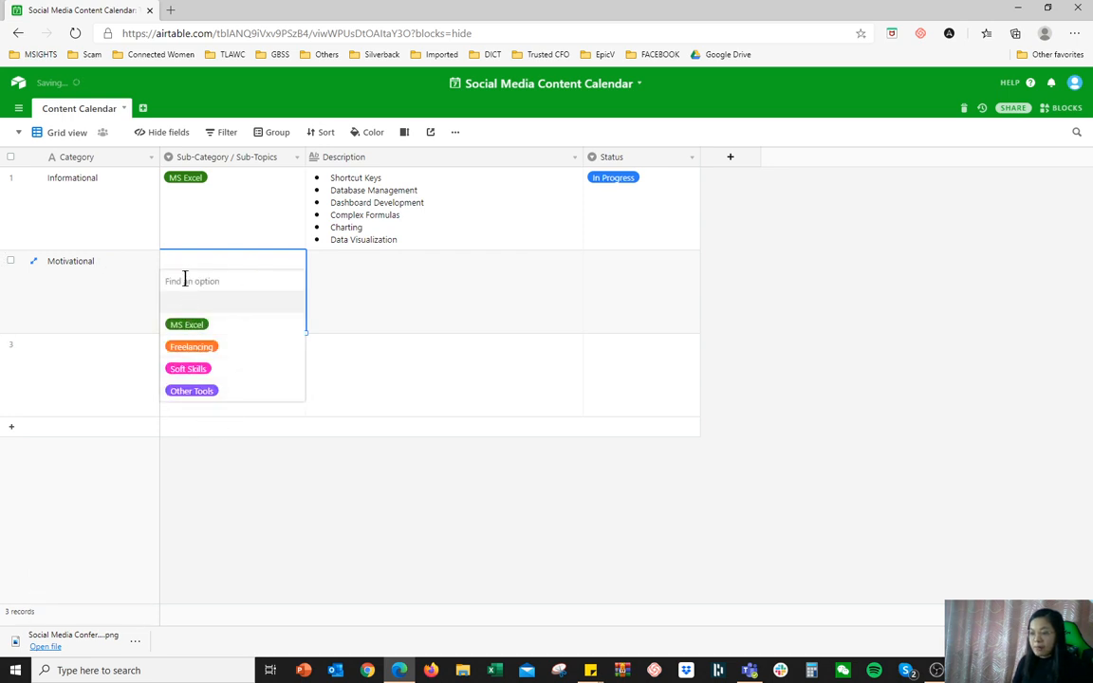
left_click(375, 302)
double_click(218, 158)
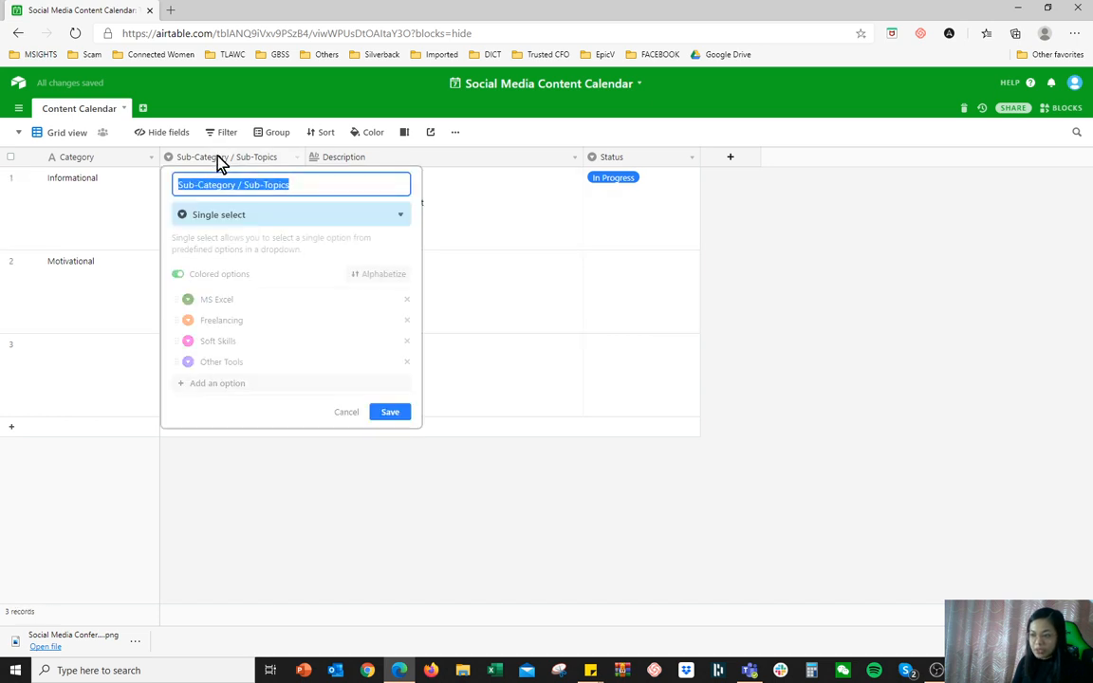
left_click(241, 384)
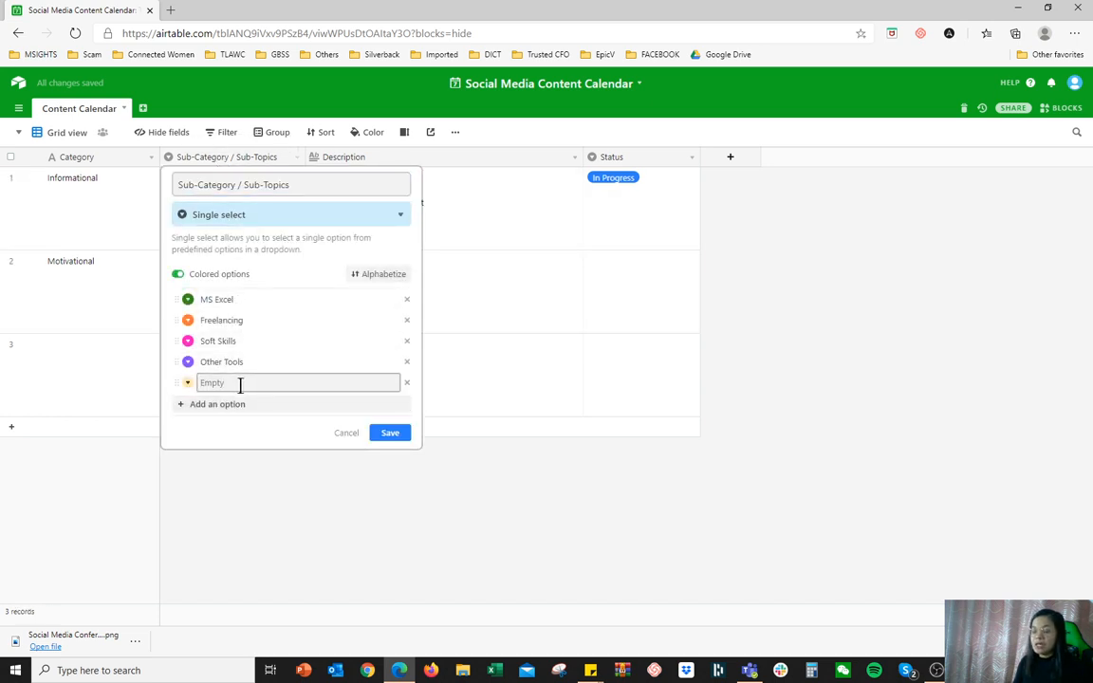
type("M")
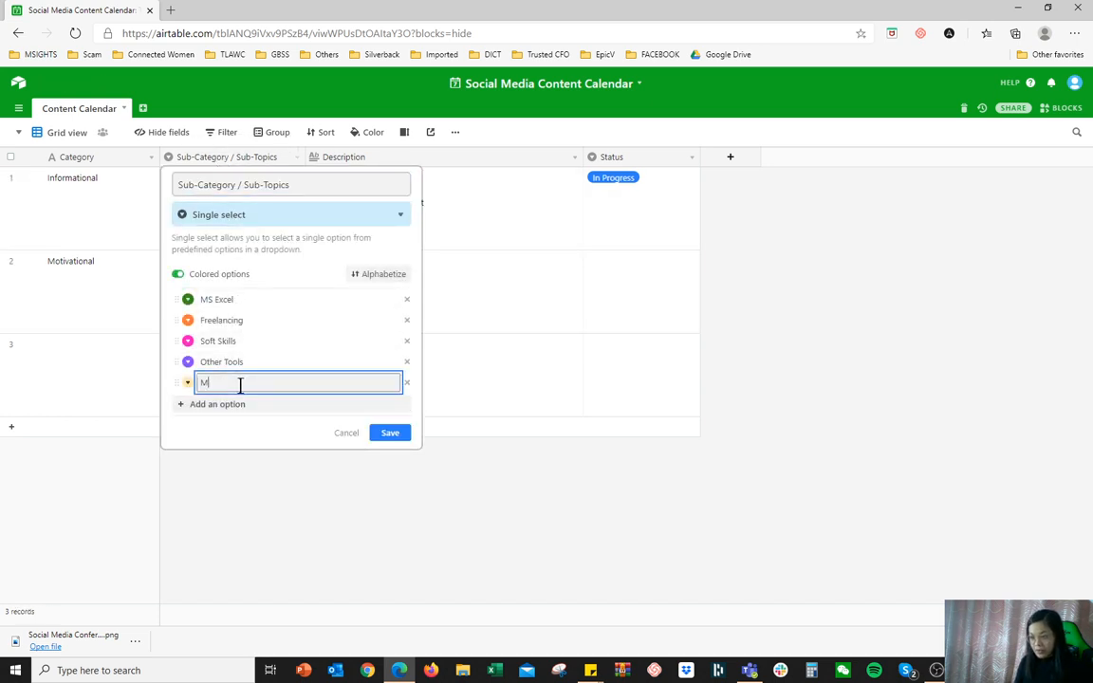
type("O")
key("BackSpace")
key("BackSpace")
type("Tips")
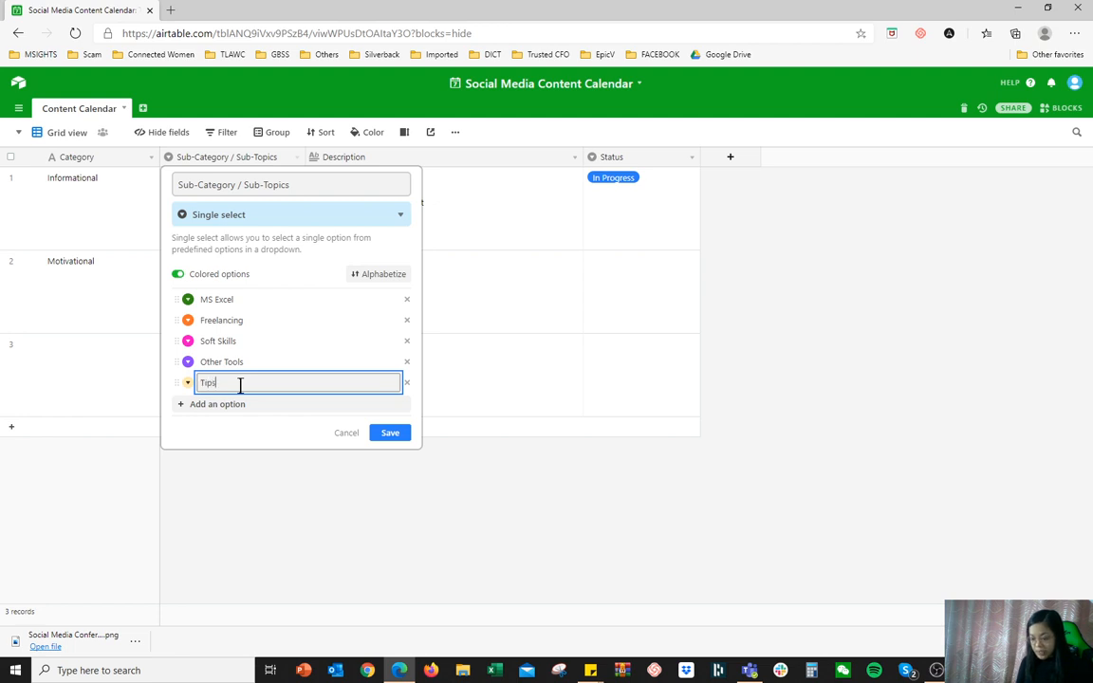
type(" and Reminder")
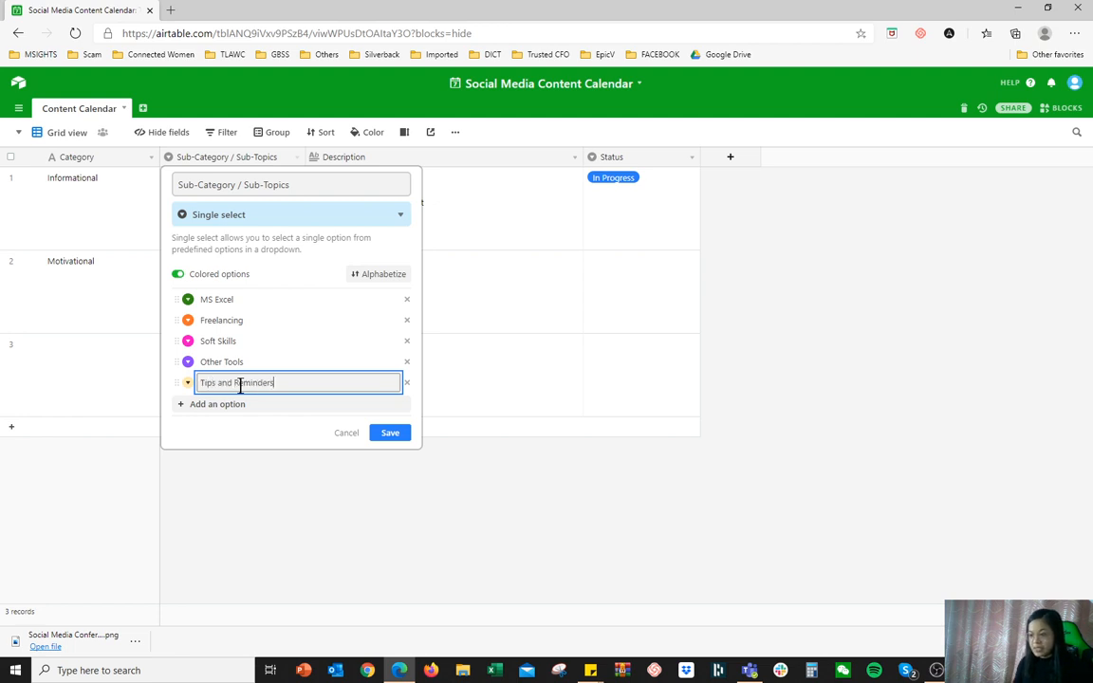
type("s")
left_click(390, 433)
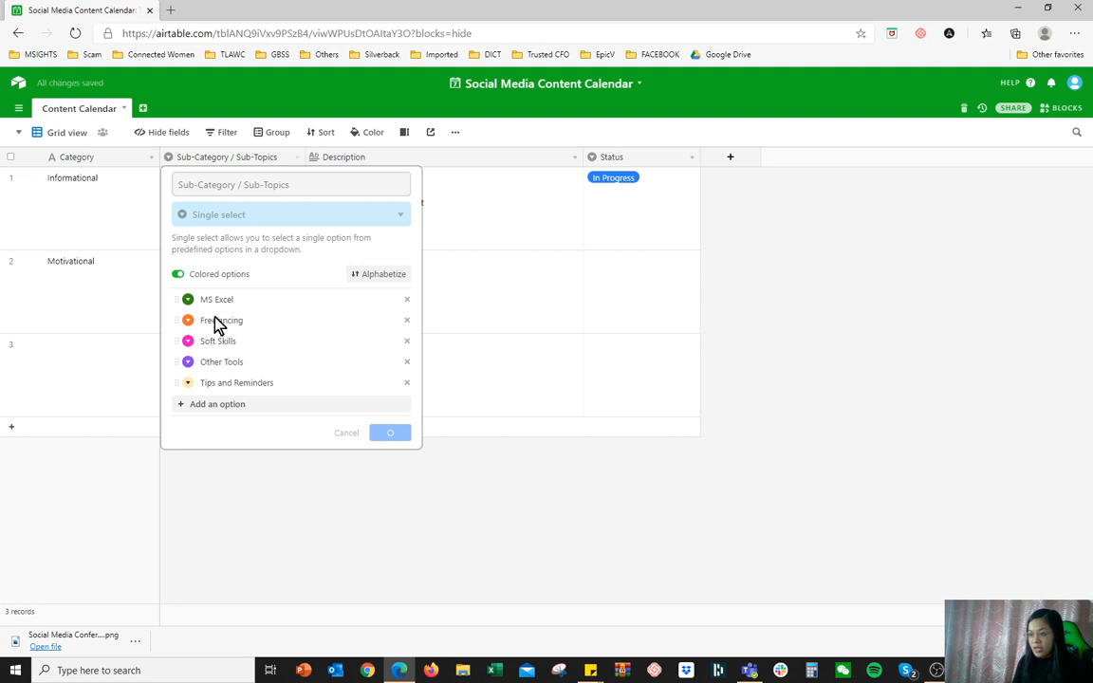
Set the Motivational record's Sub-Category / Sub-Topics to Tips and Reminders.
left_click(218, 291)
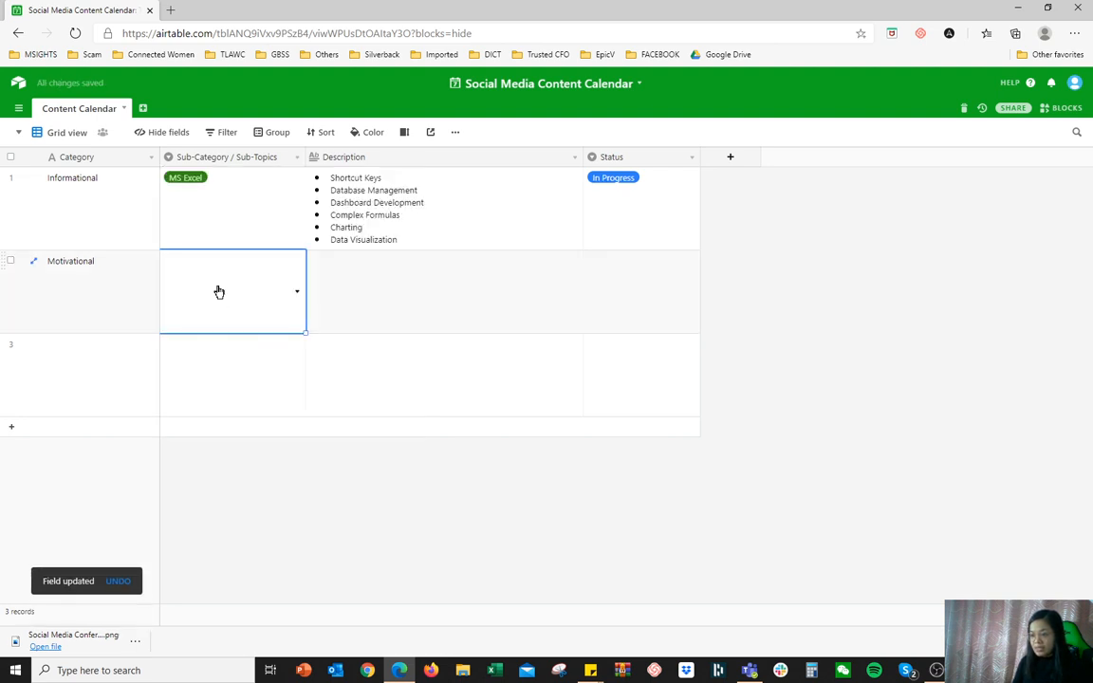
left_click(218, 292)
left_click(203, 416)
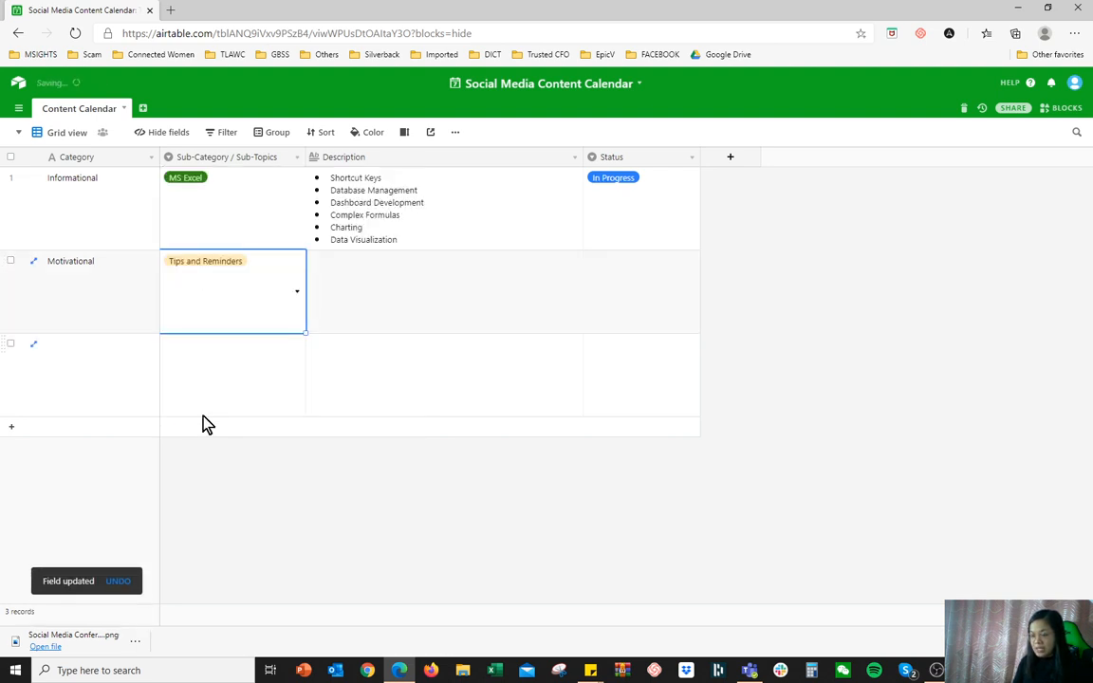
Start a bulleted list in the Motivational record's Description with the item "Motivational for aspiring Freelancers".
left_click(353, 247)
left_click(353, 309)
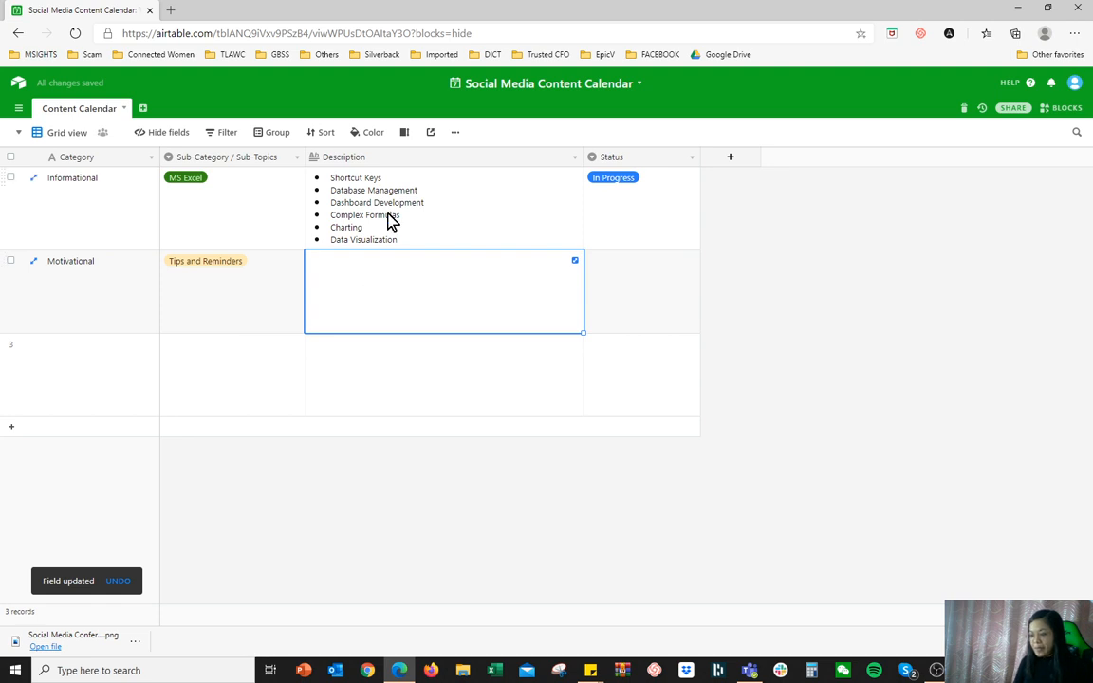
type("- ")
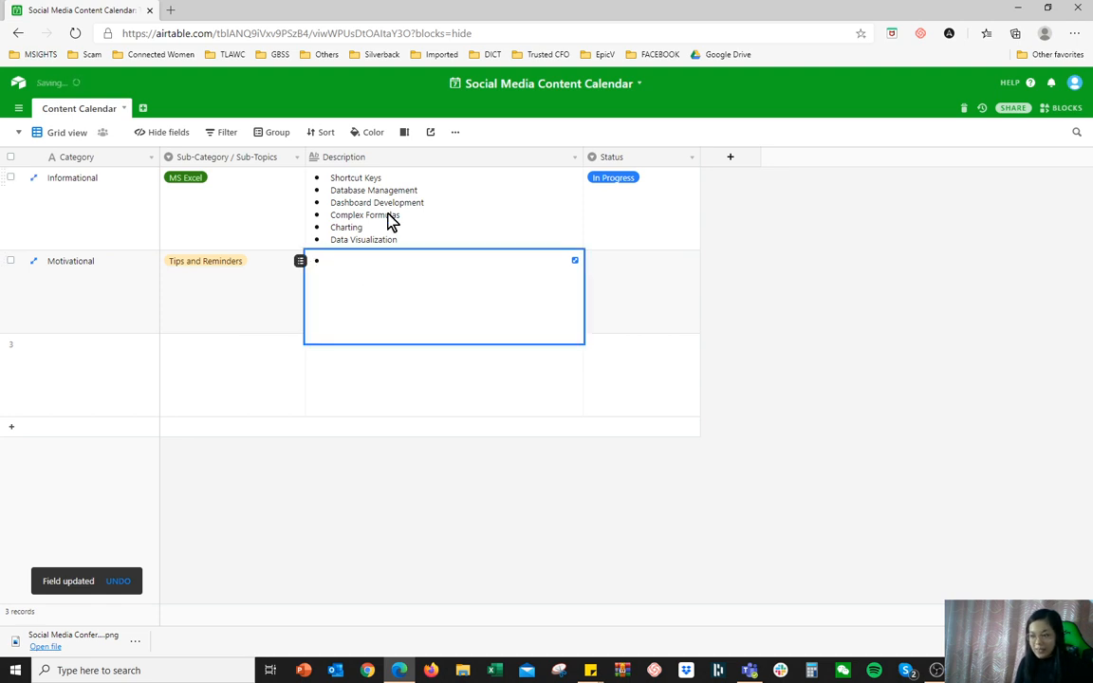
type("Motivational for ")
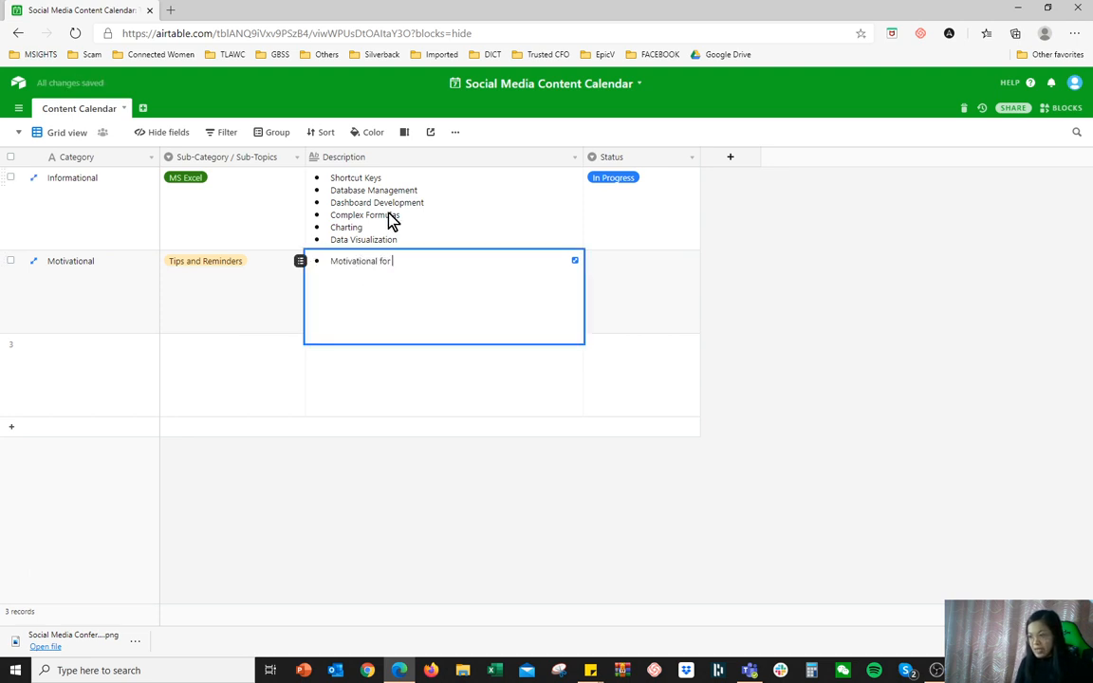
type("aspiring Freelan")
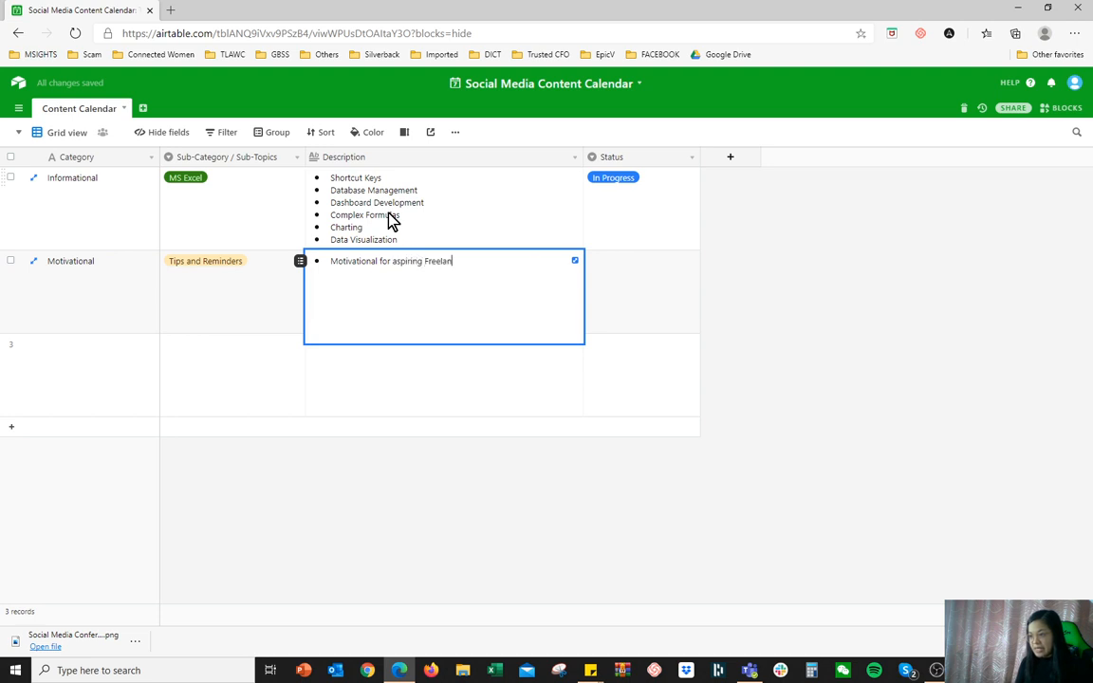
type("cers")
key("Return")
Add "Reminders to never stop learning" as the second bullet of the Motivational record's Description.
type("Reminders to keep learning")
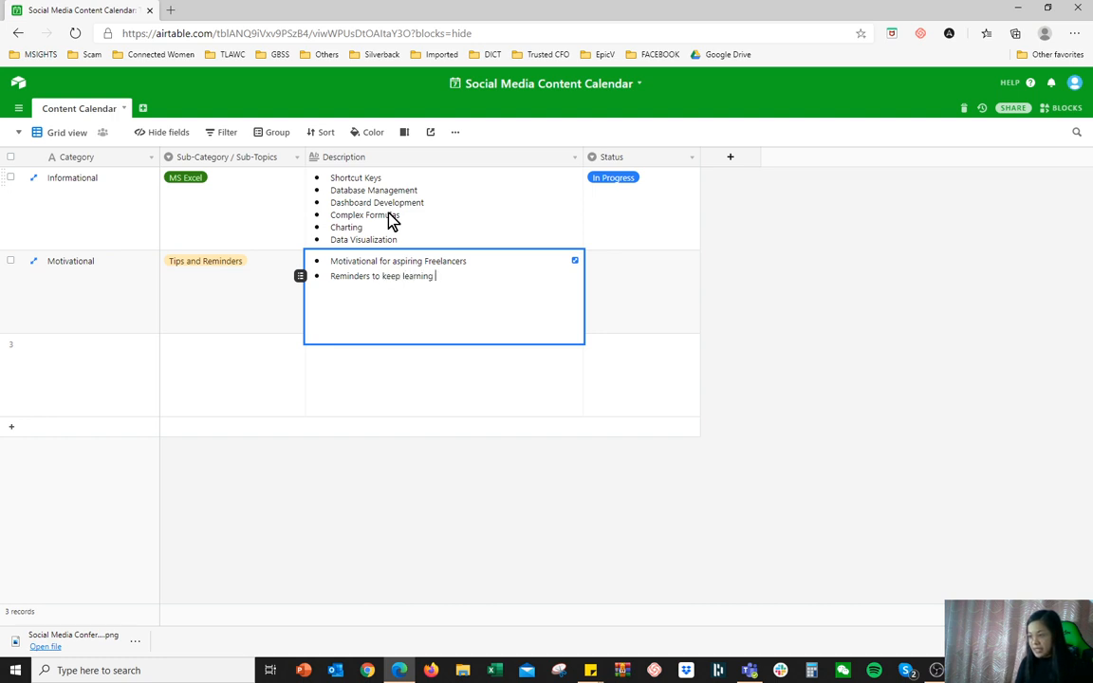
key("BackSpace")
key("BackSpace")
key("BackSpace")
key("BackSpace")
key("BackSpace")
key("BackSpace")
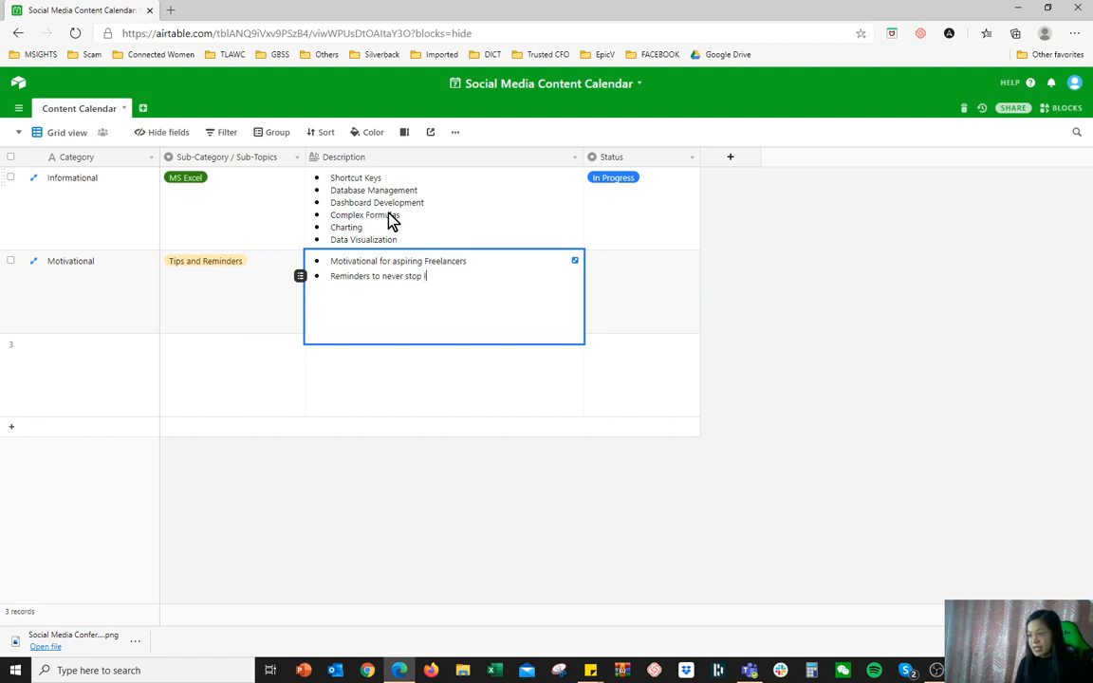
type("ng")
key("Return")
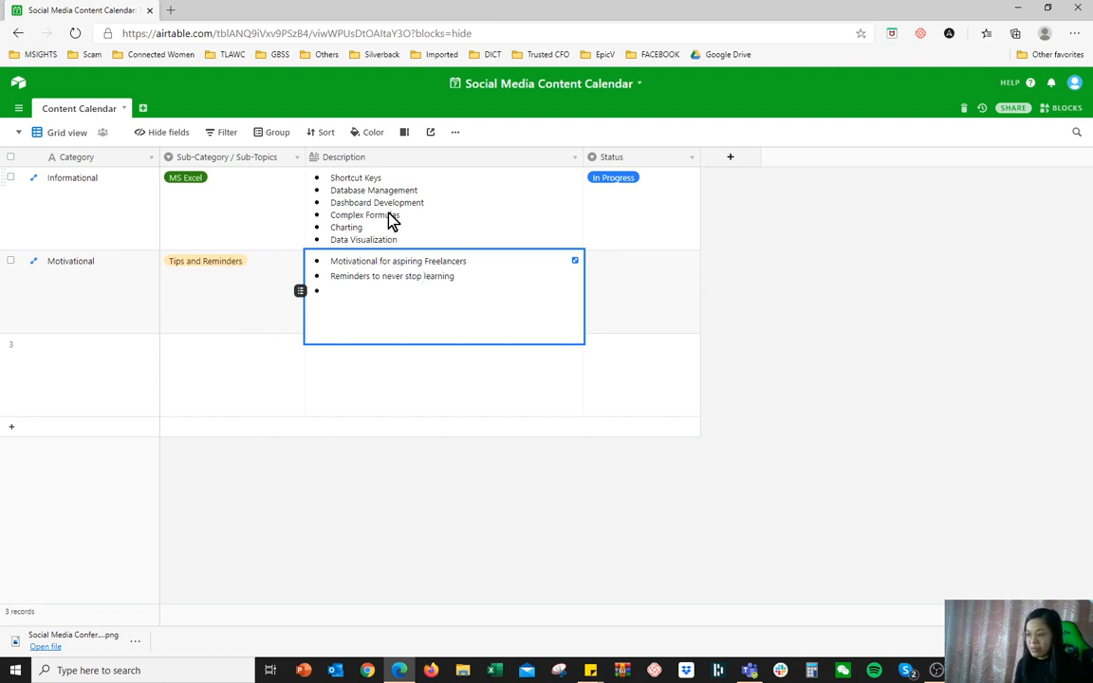
key("BackSpace")
Set the Motivational record's Status to For Review.
left_click(663, 304)
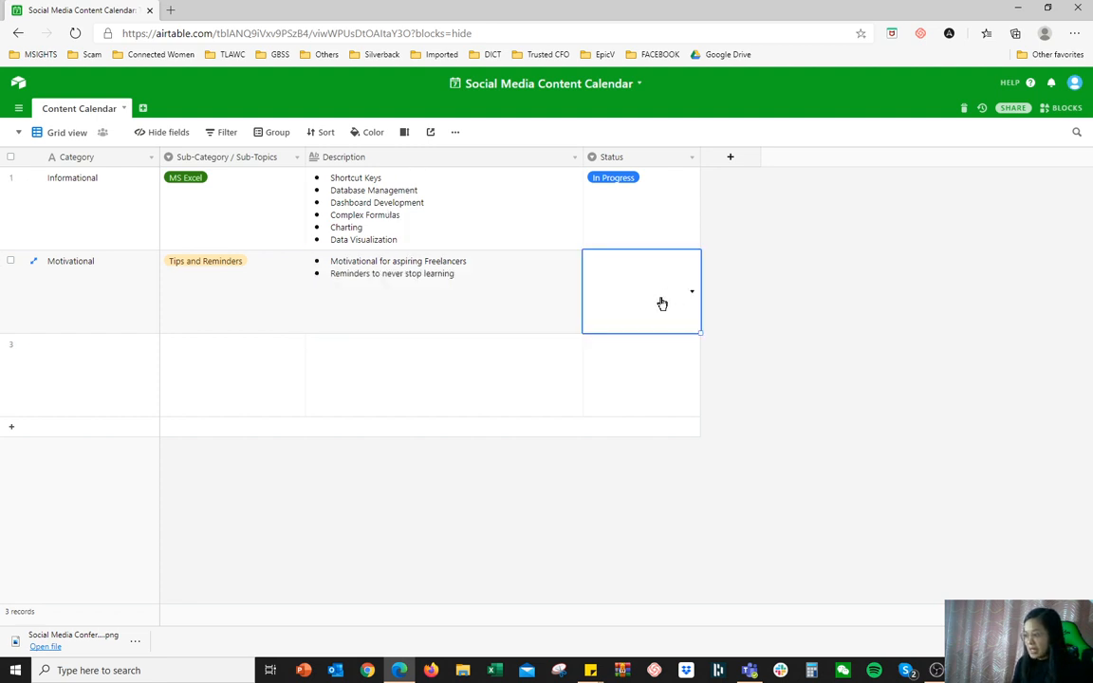
left_click(662, 304)
left_click(629, 368)
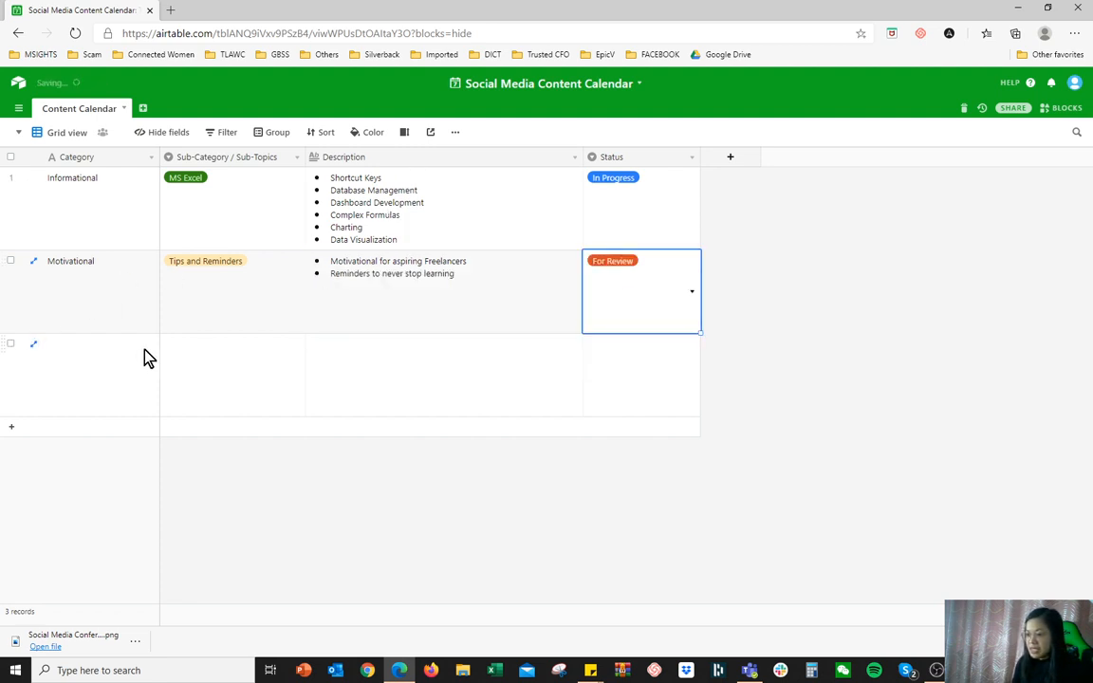
Add a new field named Content with the Attachment type after the Status field.
left_click(730, 160)
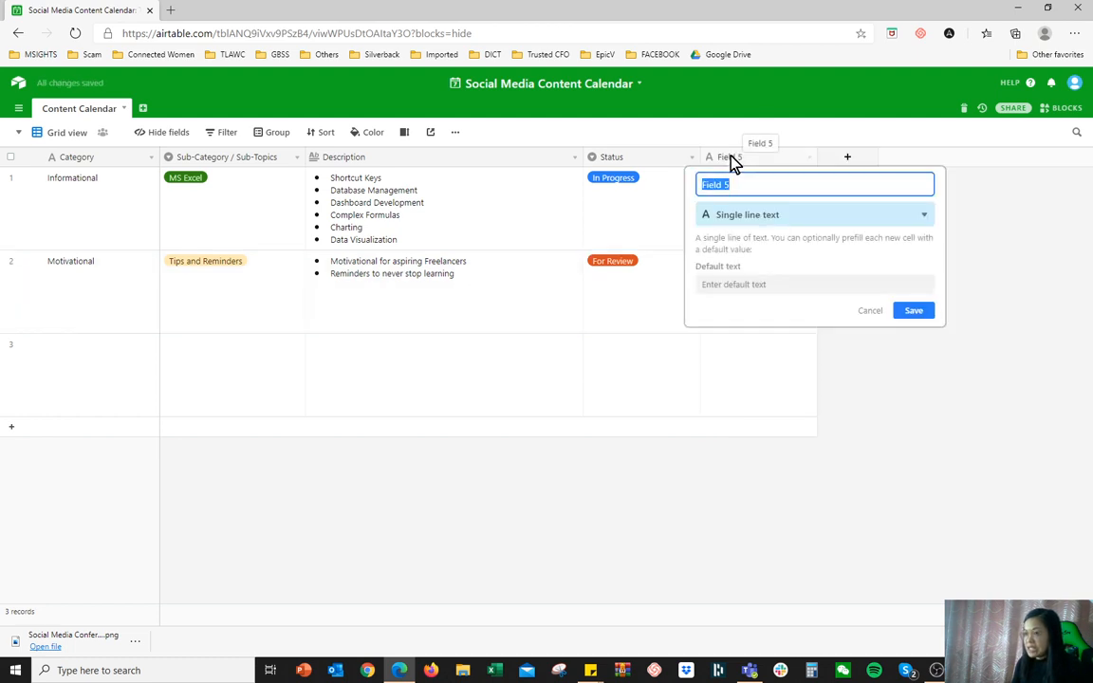
type("Content")
left_click(756, 215)
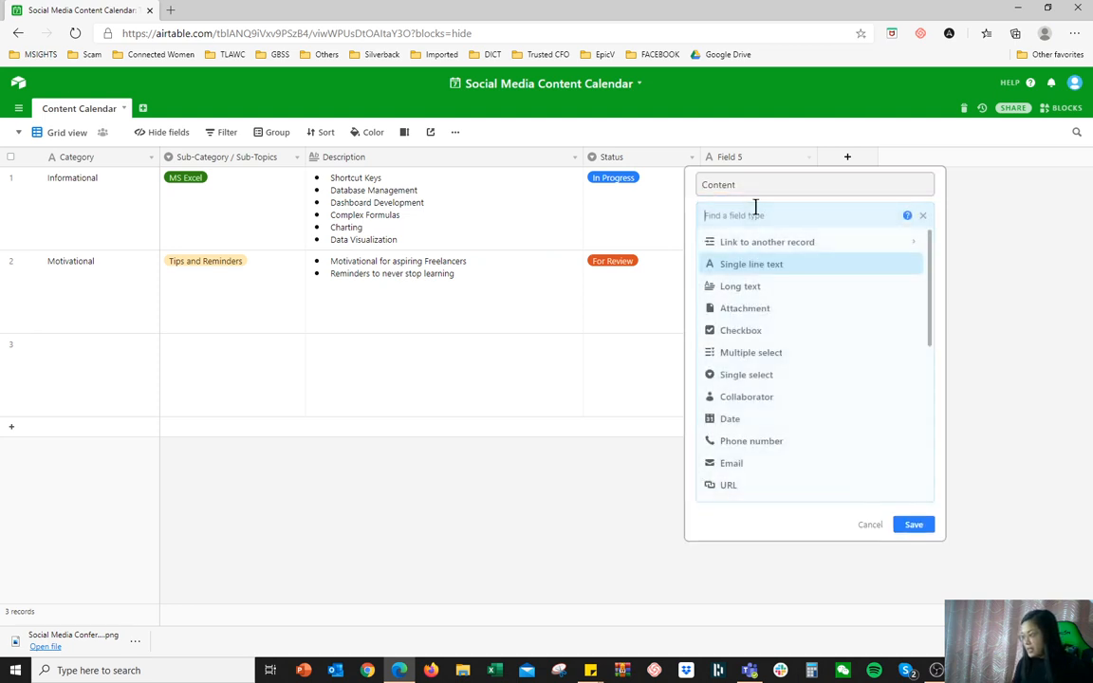
left_click(753, 308)
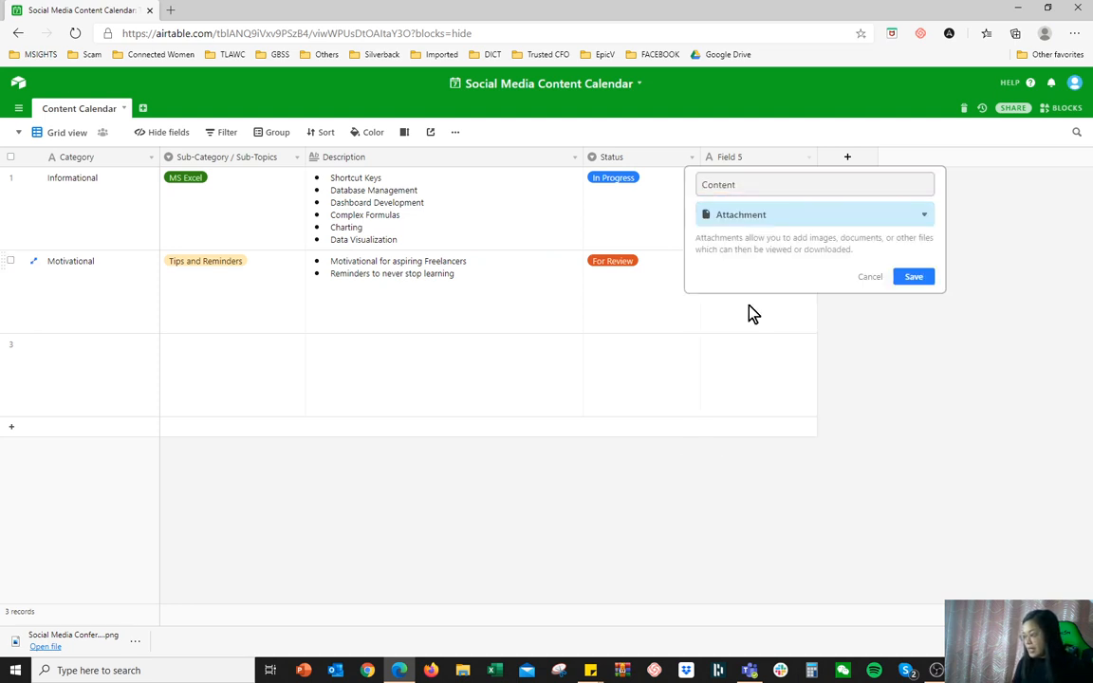
left_click(914, 277)
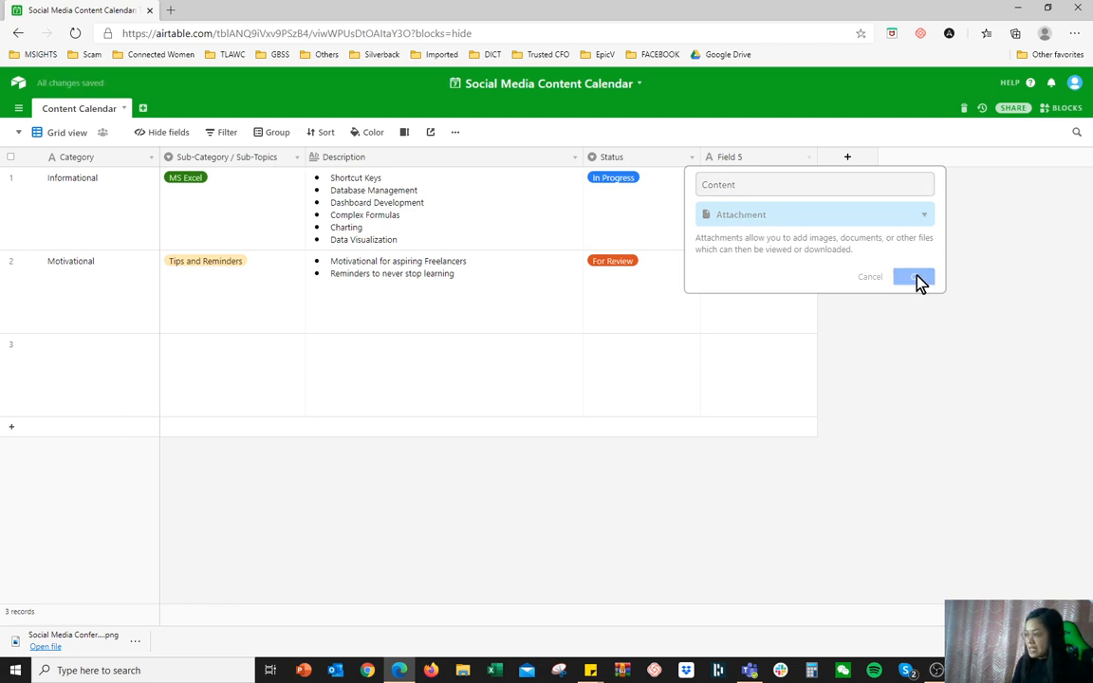
Upload the Diary (9) image from Downloads to the Informational record's Content cell and widen the Content column.
left_click(739, 217)
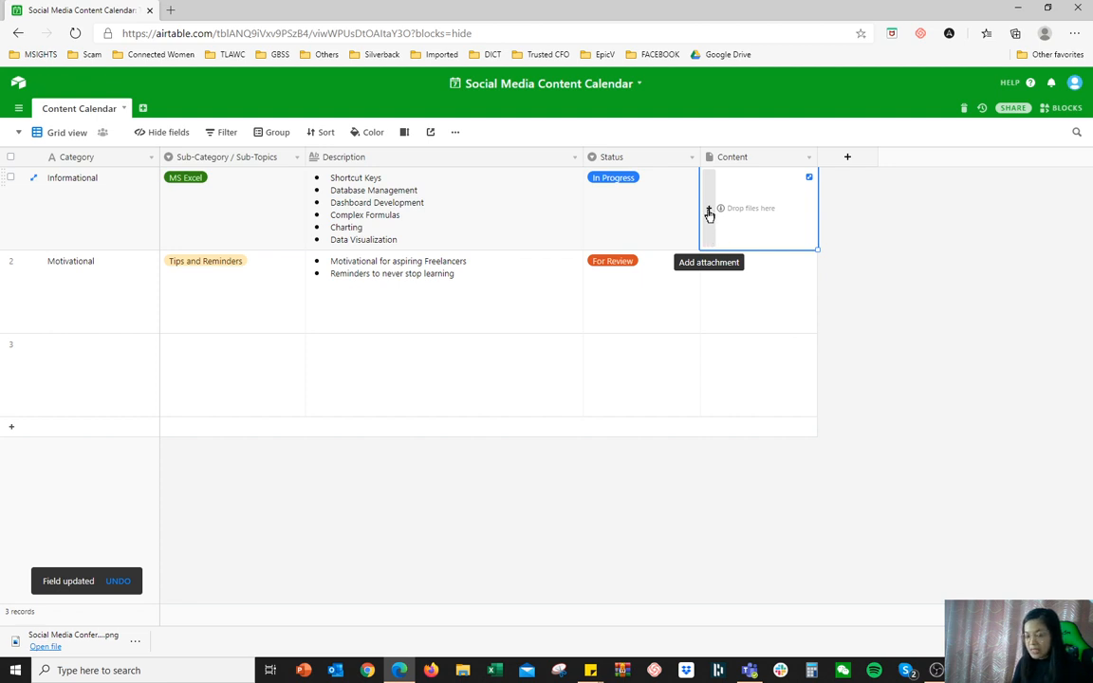
left_click(709, 211)
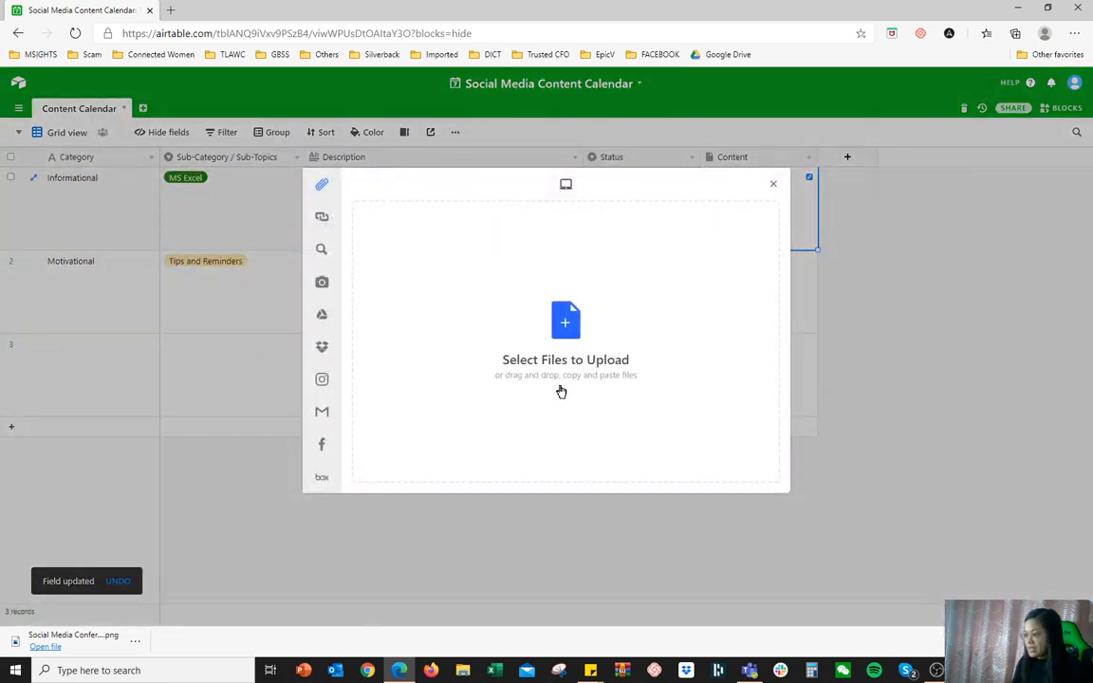
left_click(570, 334)
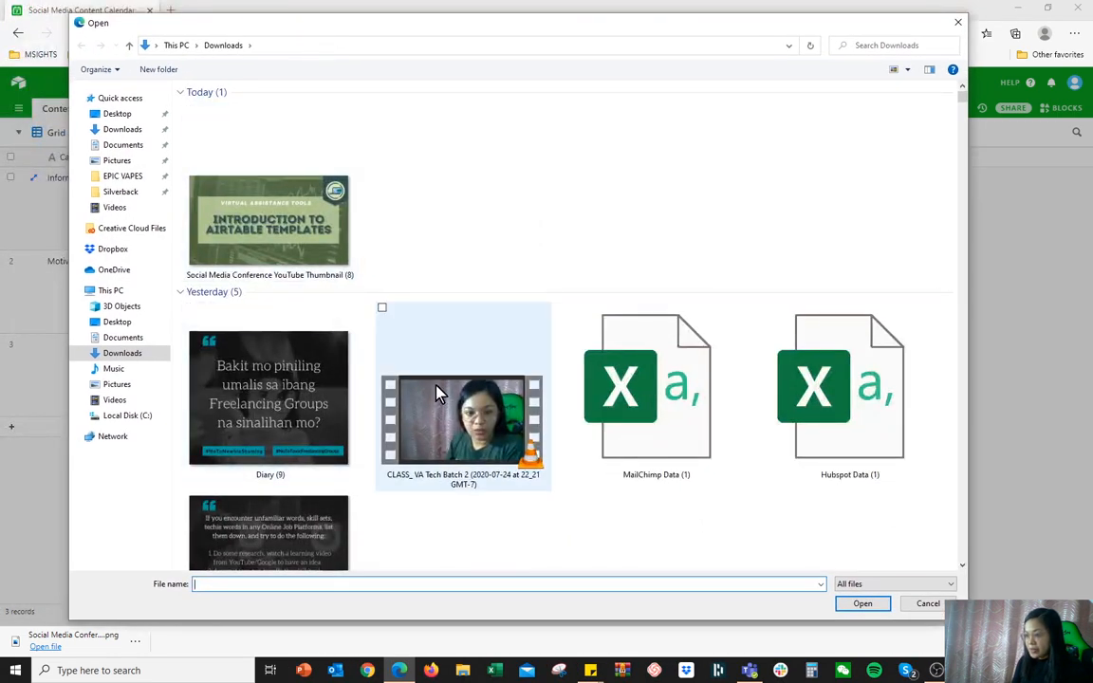
double_click(257, 389)
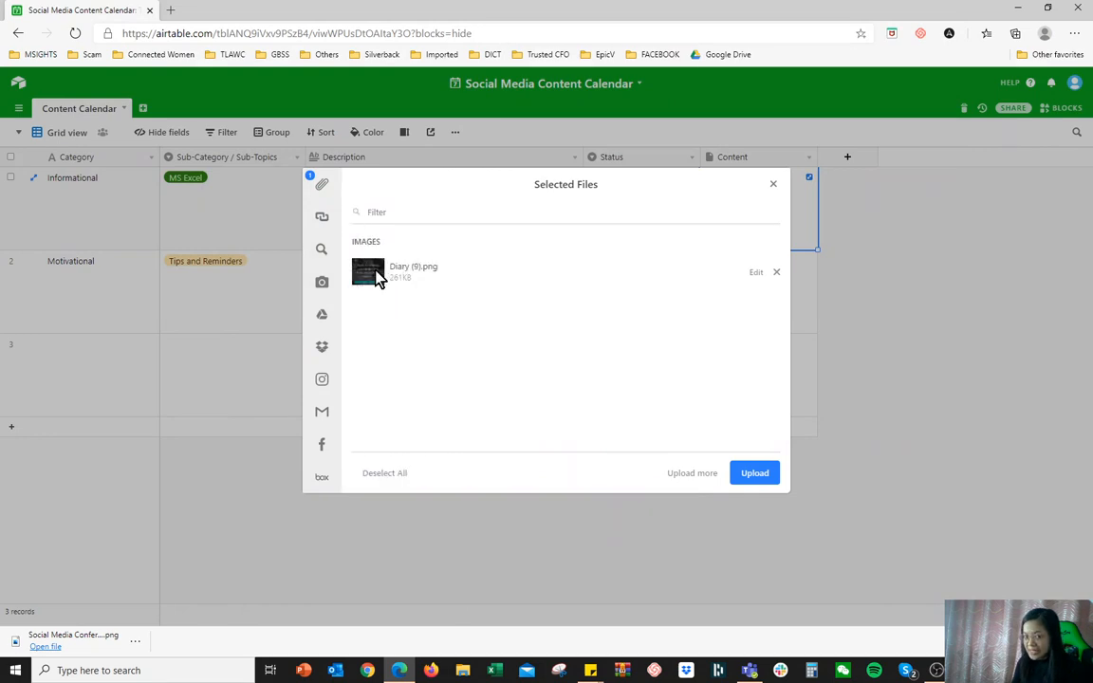
left_click(769, 473)
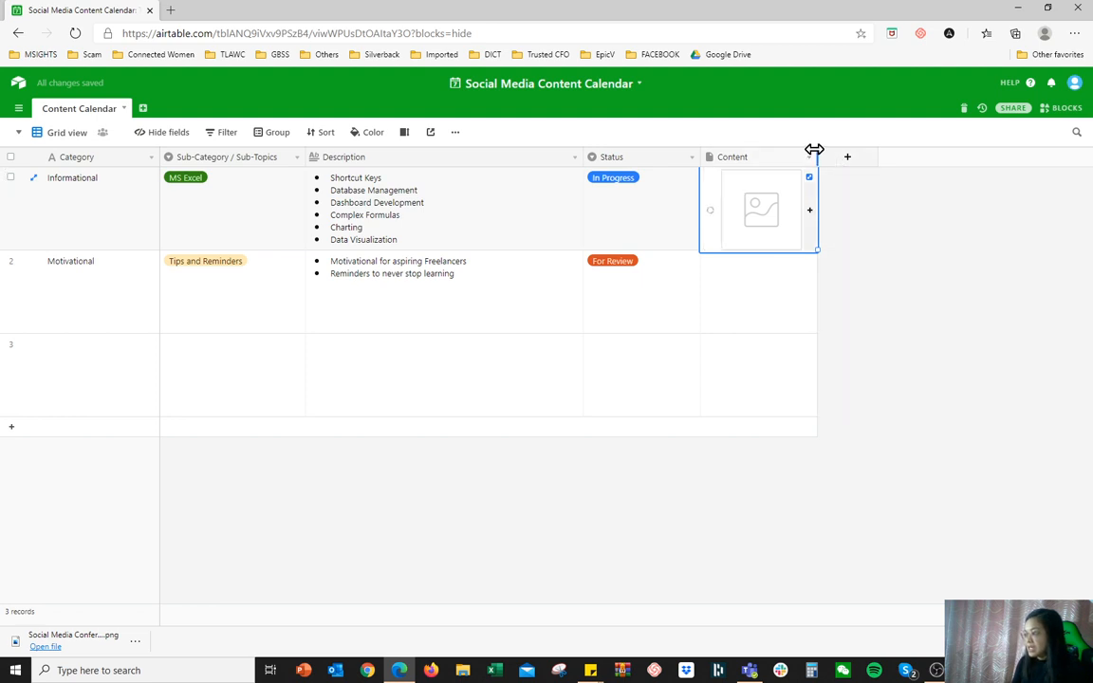
left_click_drag(818, 156, 978, 156)
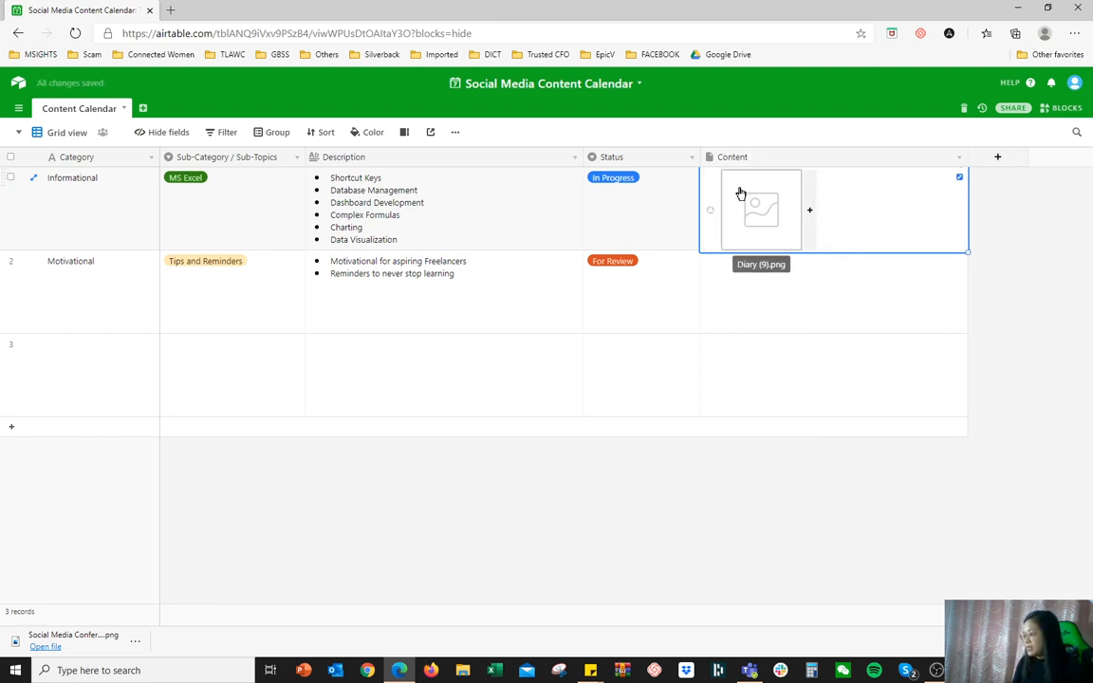
Upload the Diary (8) image from Downloads to the Motivational record's Content cell.
left_click(729, 311)
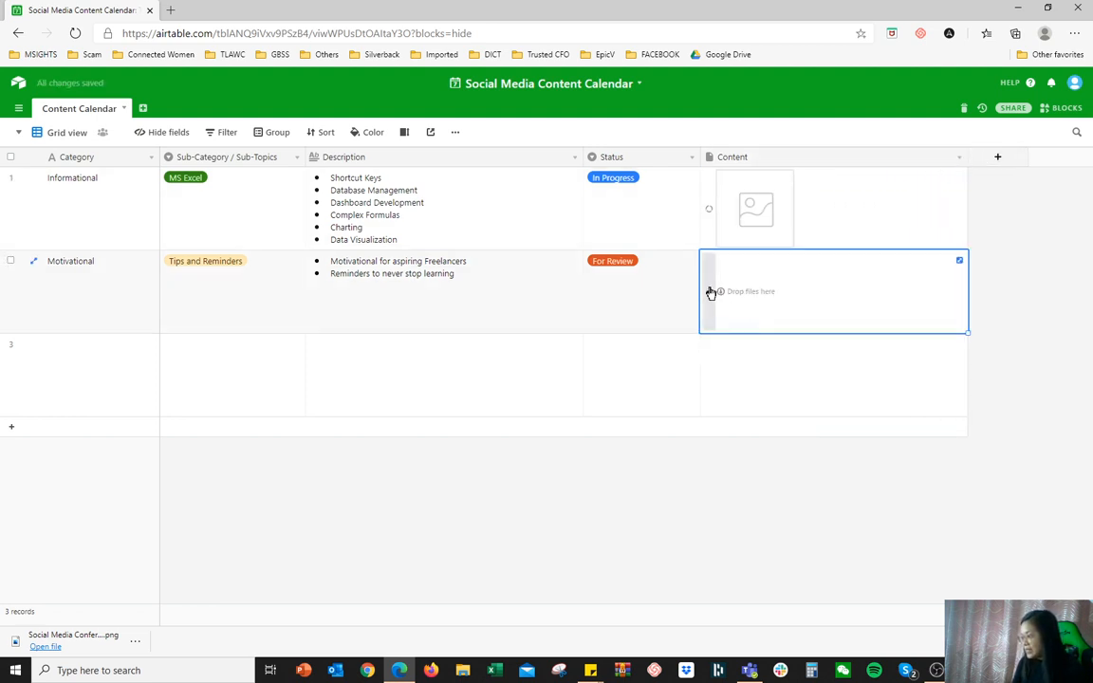
left_click(709, 292)
left_click(577, 323)
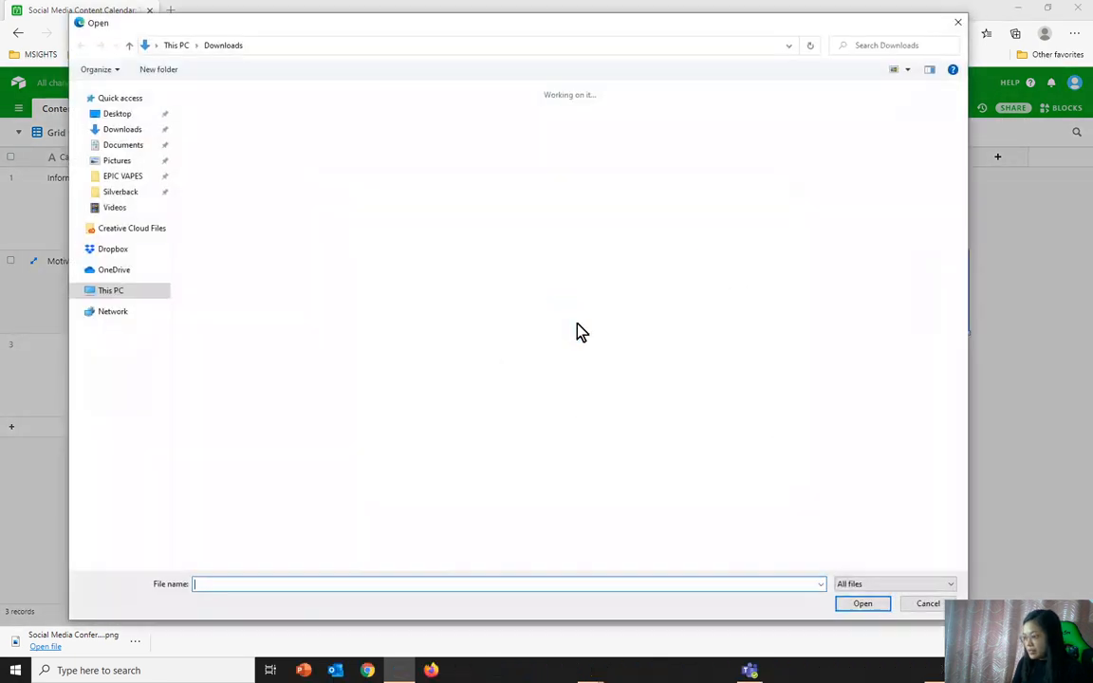
scroll(408, 434, "down", 2)
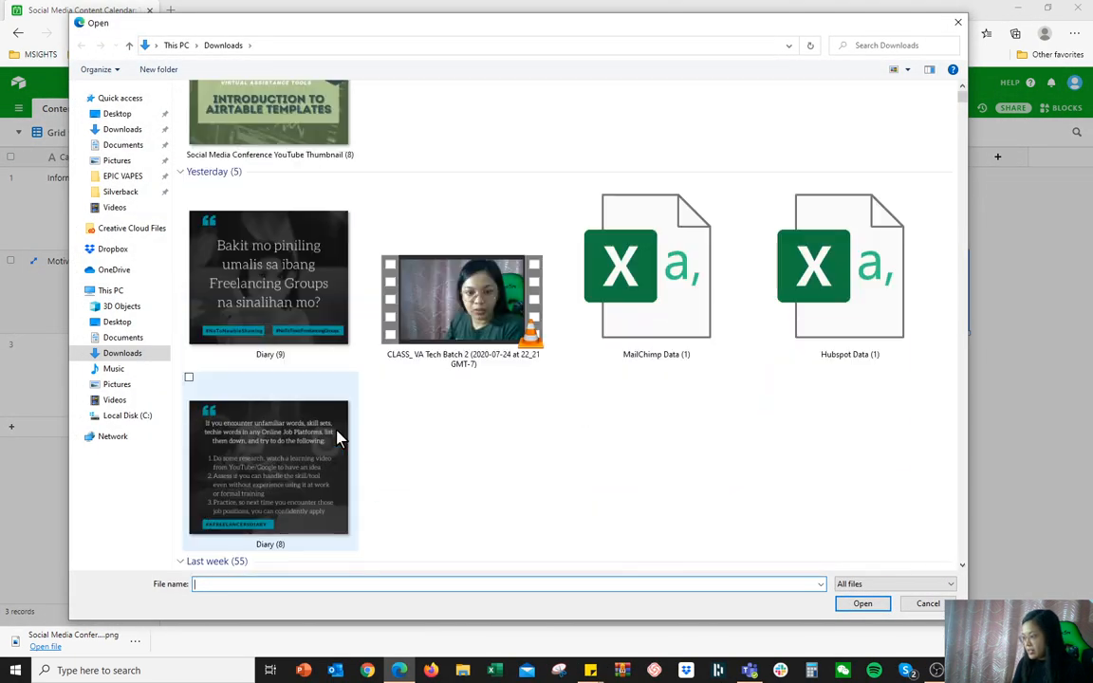
double_click(291, 456)
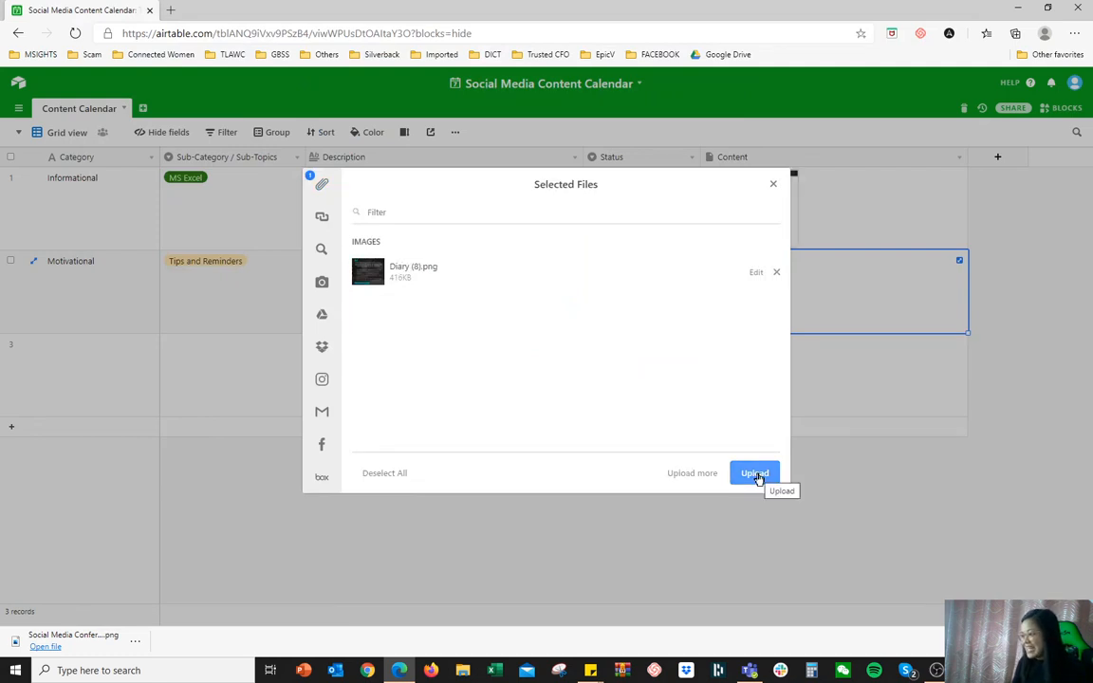
left_click(756, 475)
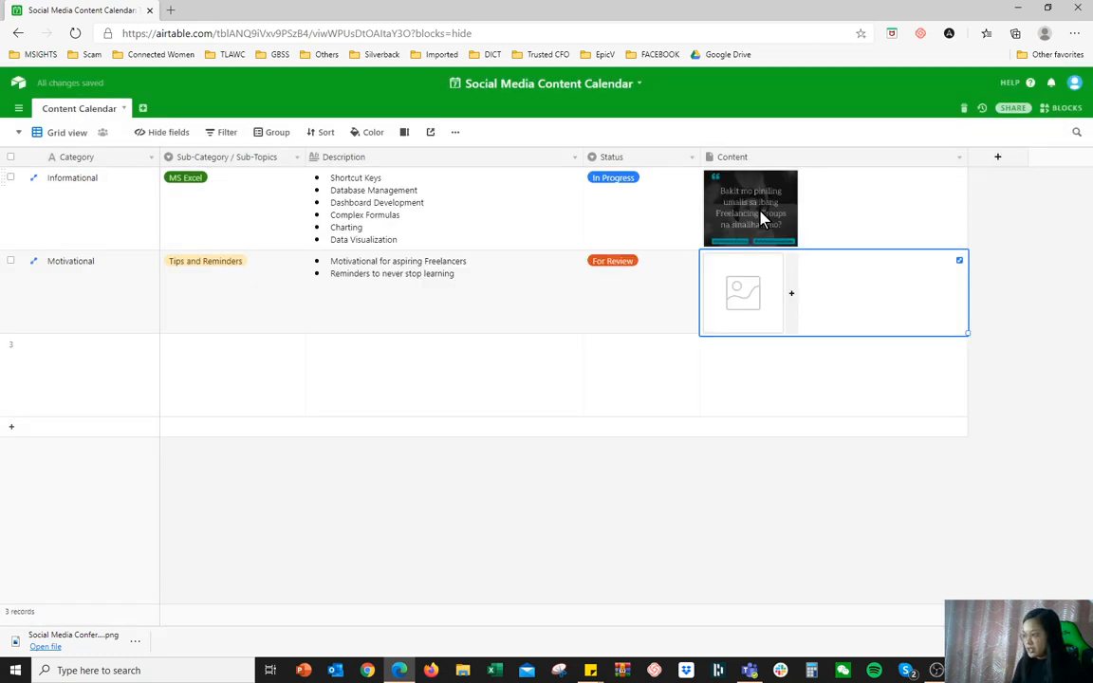
Open the Informational record's Content image in the enlarged preview.
left_click(759, 217)
left_click(759, 218)
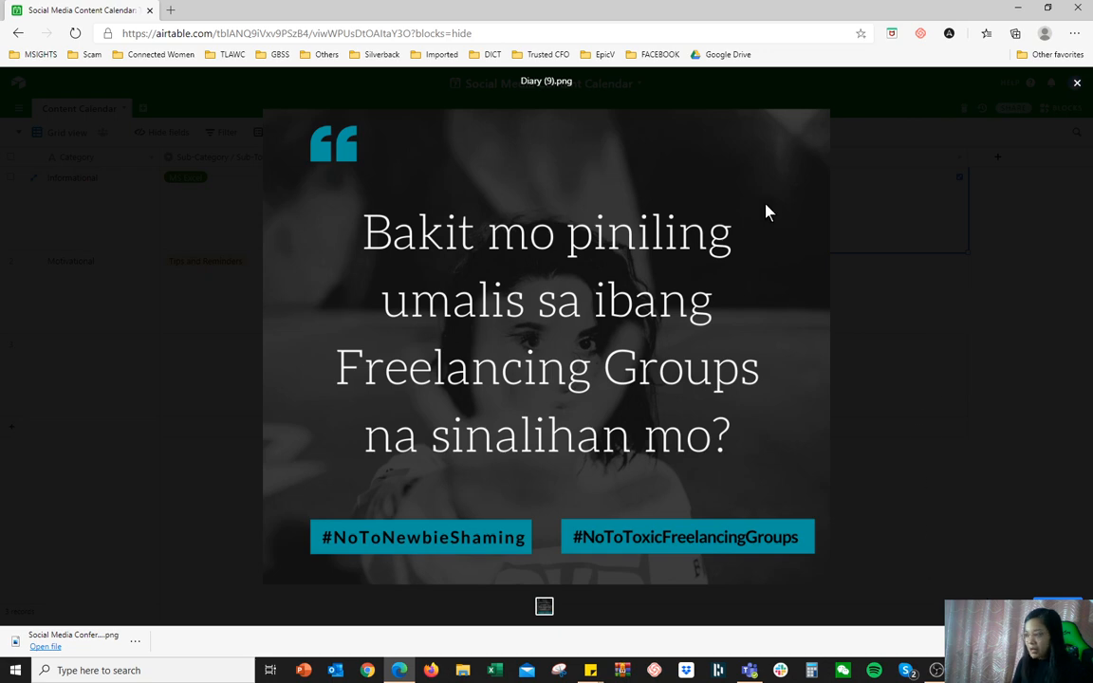
left_click_drag(825, 24, 710, 3)
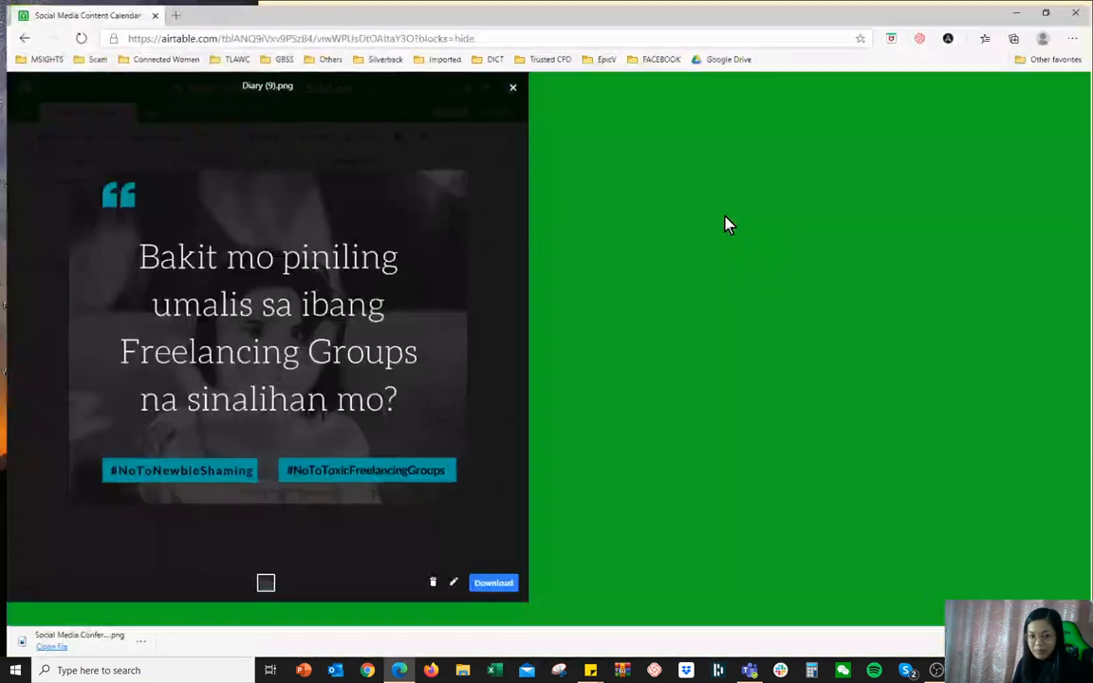
Restore the browser window to full screen and close the enlarged Diary (9) image preview.
left_click_drag(892, 25, 620, 4)
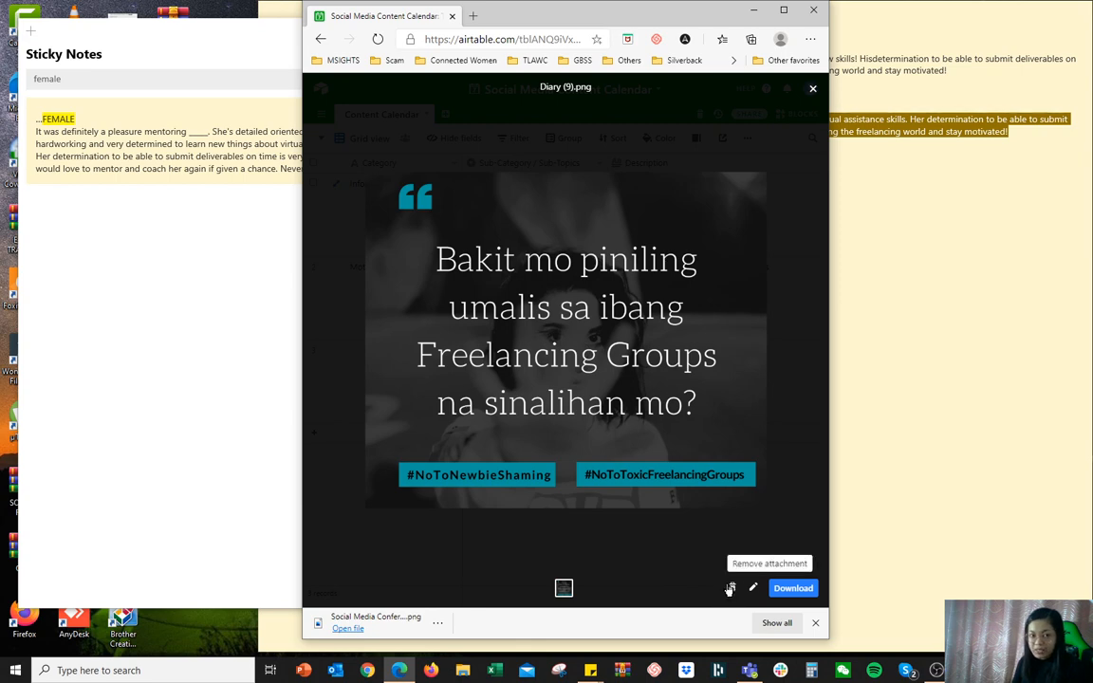
left_click(784, 9)
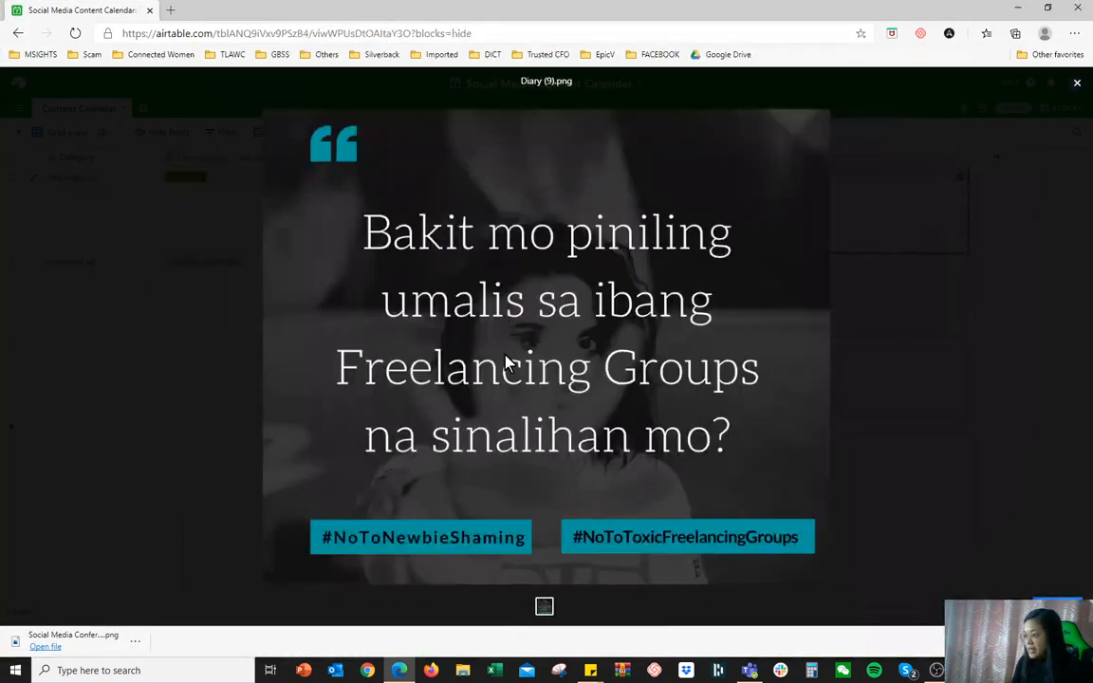
left_click(1077, 82)
left_click(757, 213)
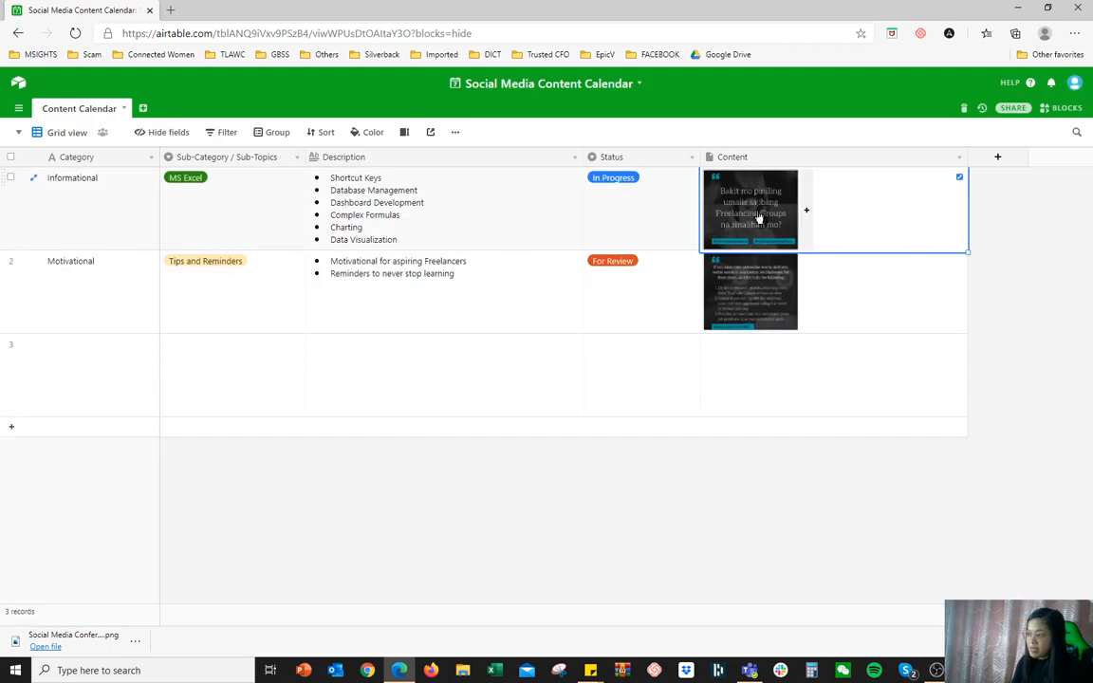
left_click(752, 298)
left_click(731, 190)
left_click(833, 315)
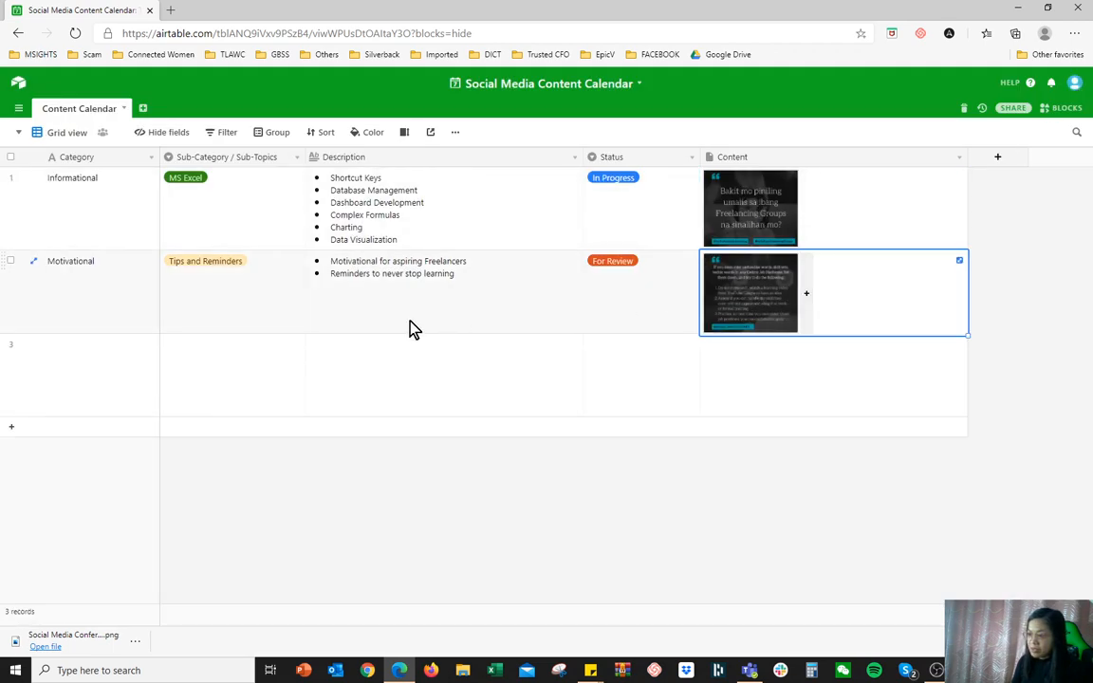
Fill the third record with Promotional as its Category and Freelancing as its Sub-Category / Sub-Topics.
left_click(232, 322)
left_click(130, 372)
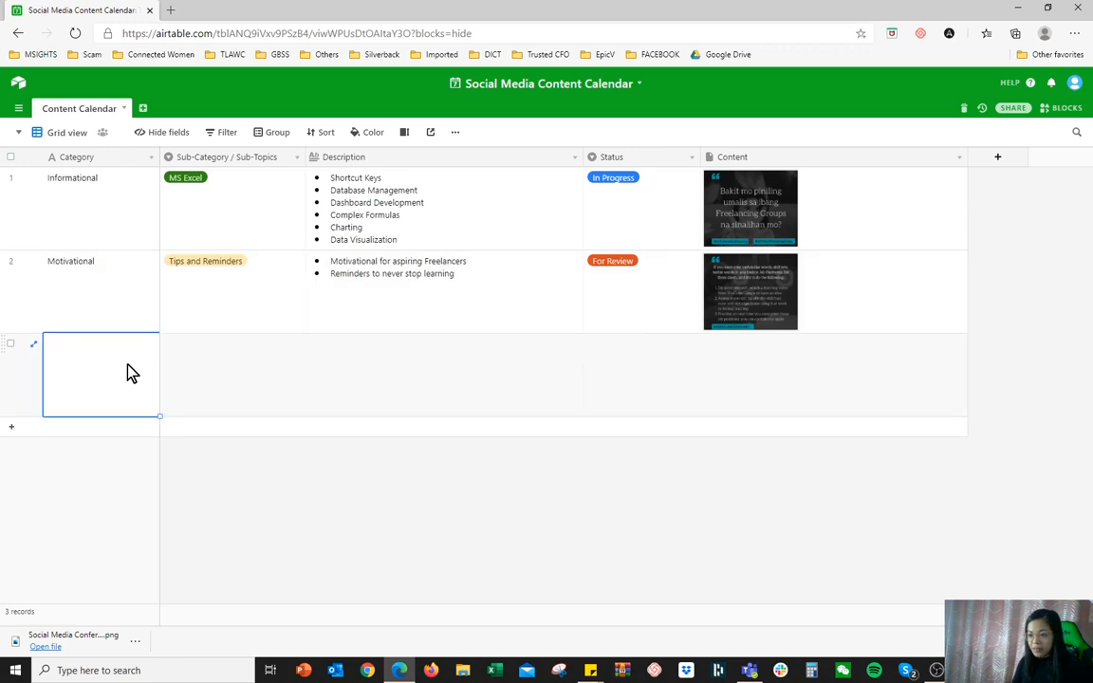
type("pro")
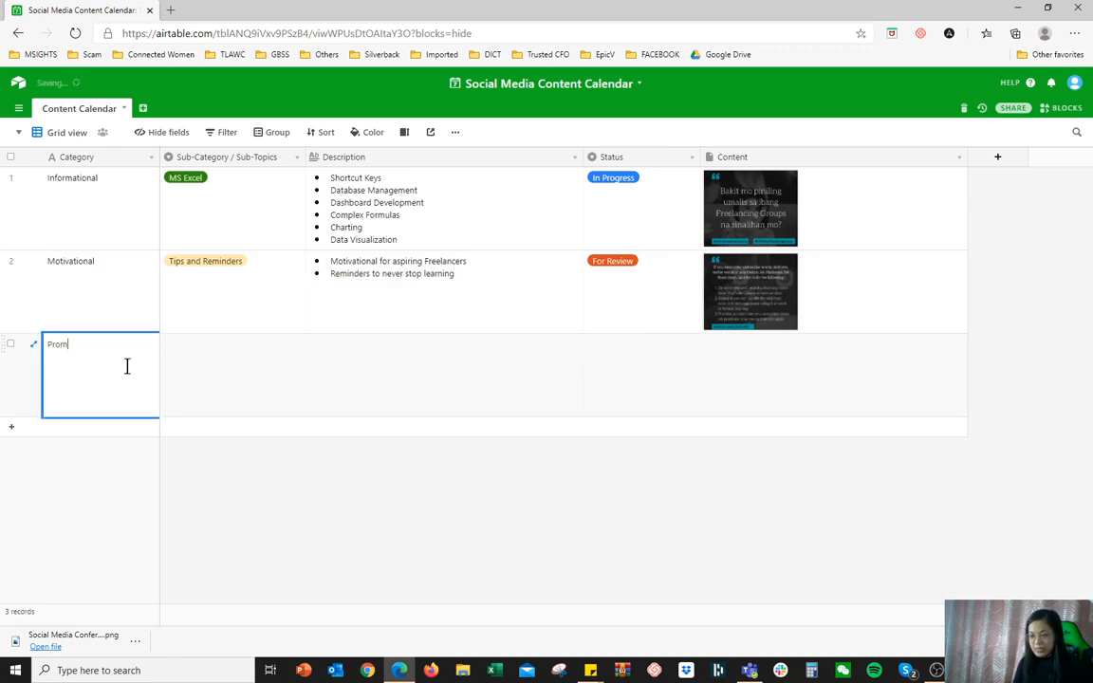
key("Tab")
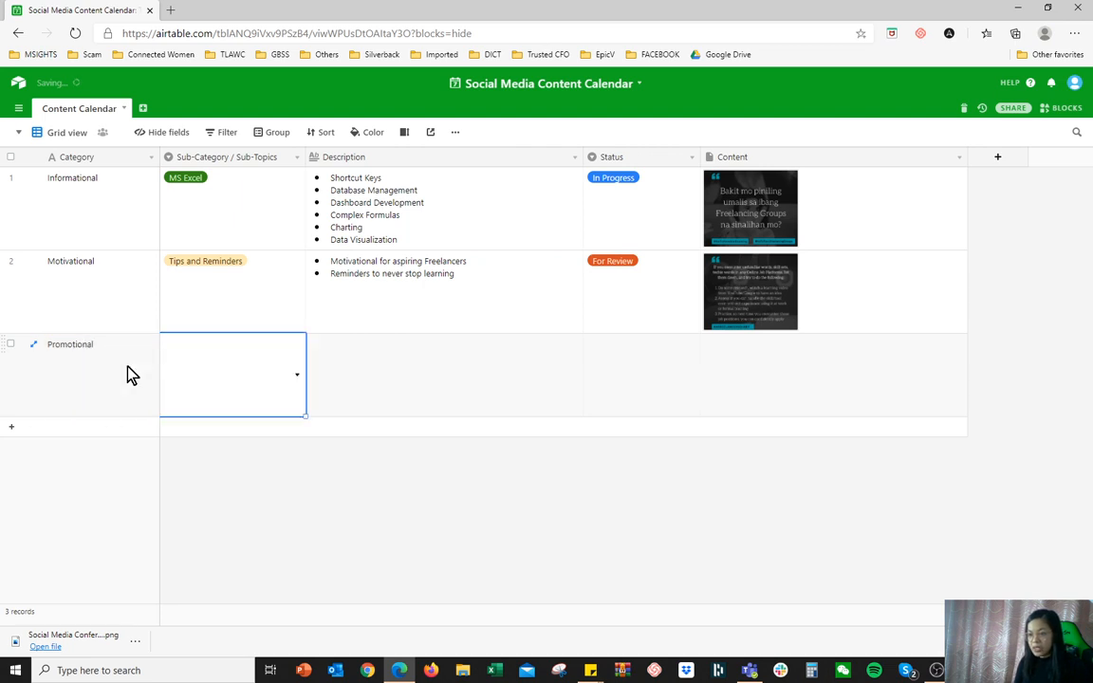
left_click(188, 383)
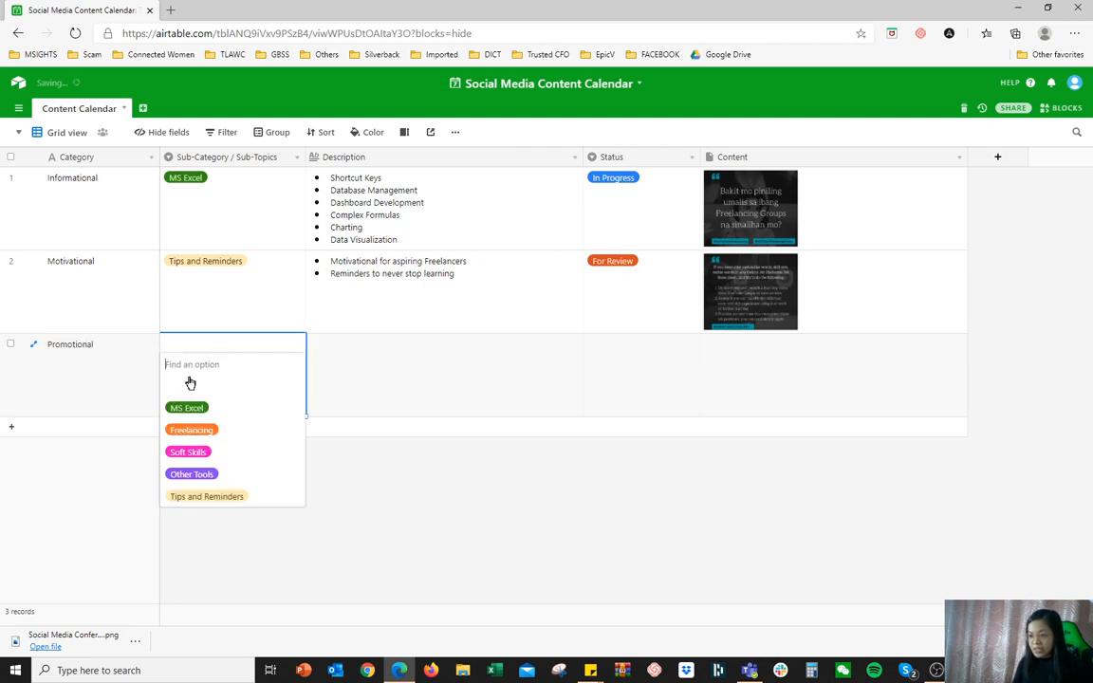
left_click(224, 432)
Enter a bulleted Description for the Promotional record listing VA Tools Promo, SMM Training Promo and Lynda Promo.
left_click(372, 385)
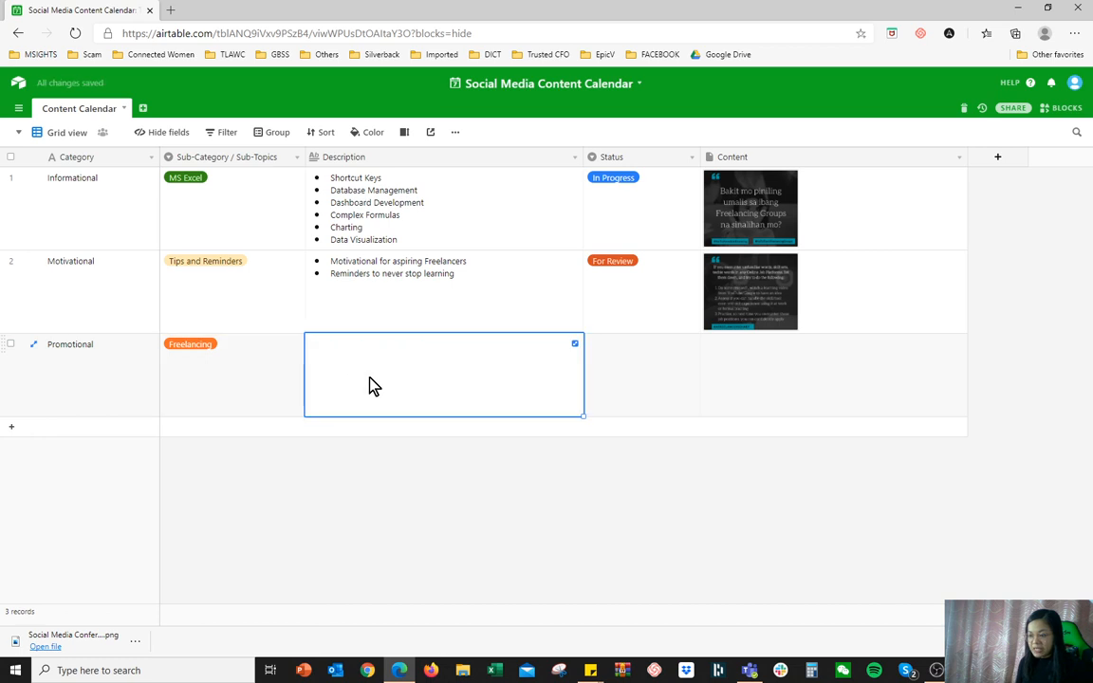
type("- ")
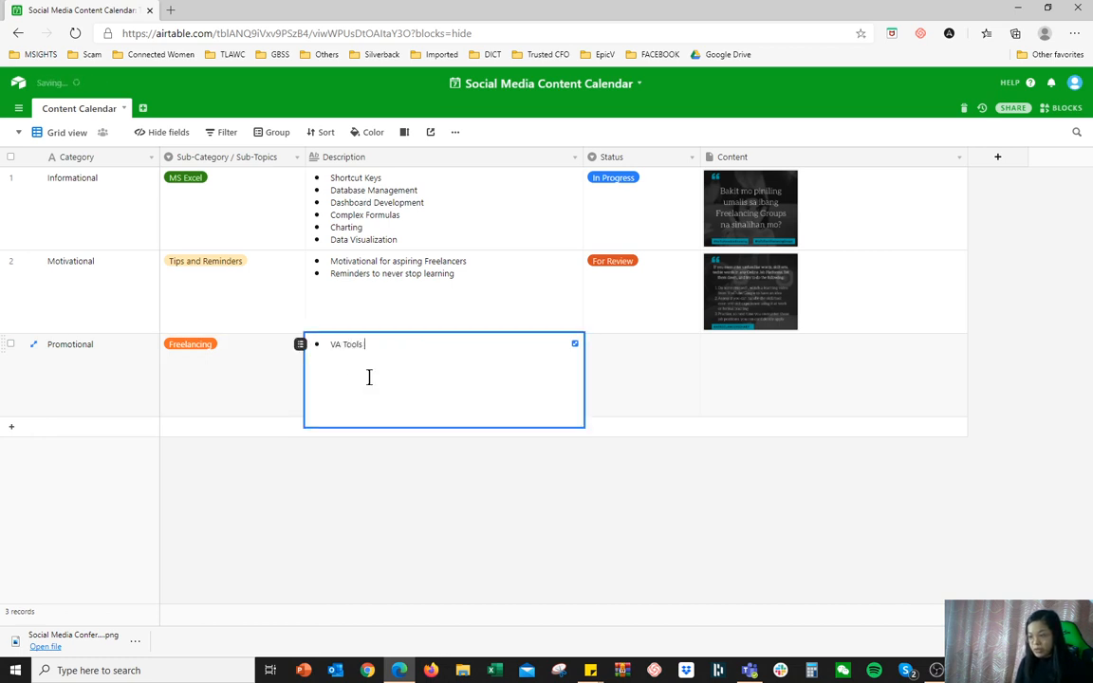
type("VA Tools Promo")
key("Return")
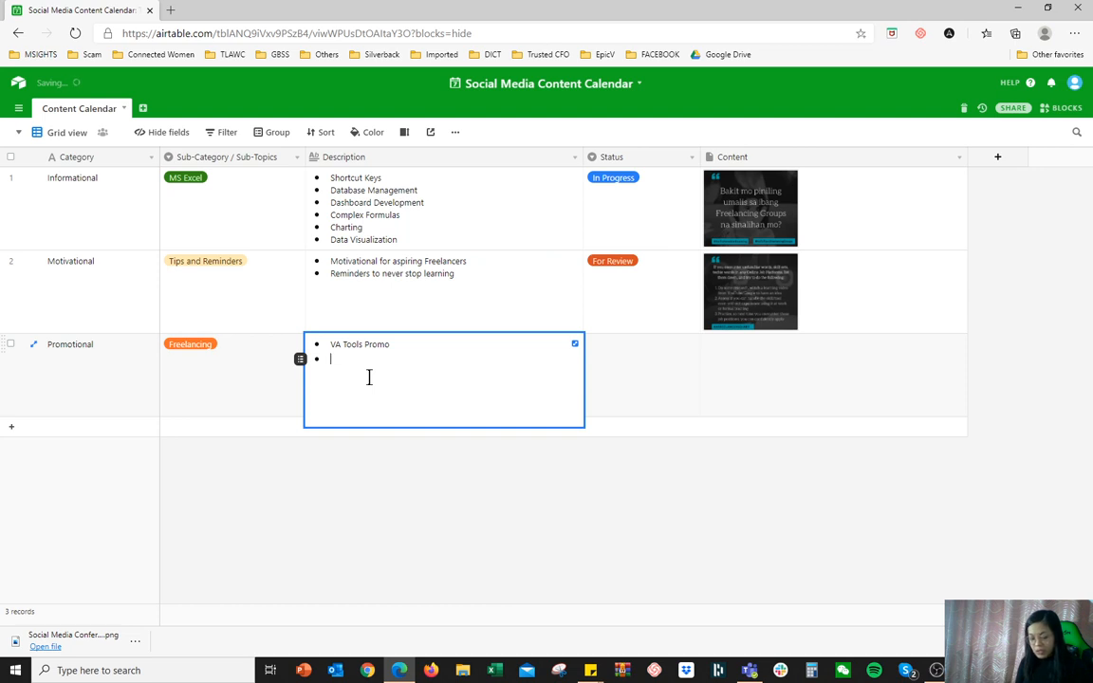
type("SMM Training Promo")
key("Return")
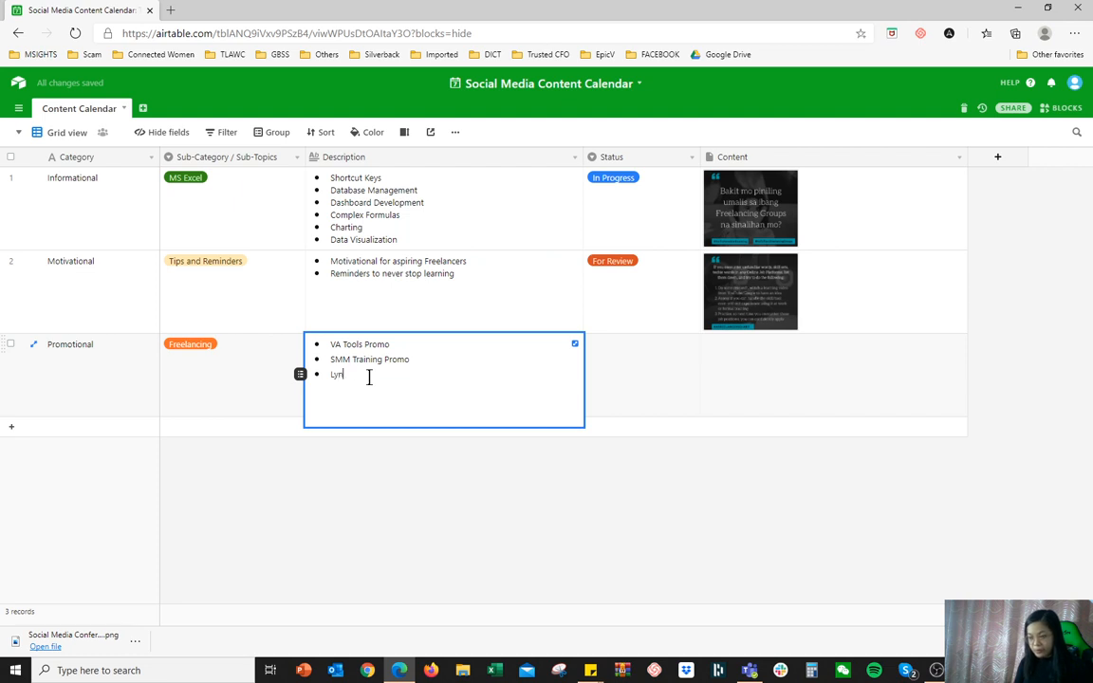
key("Tab")
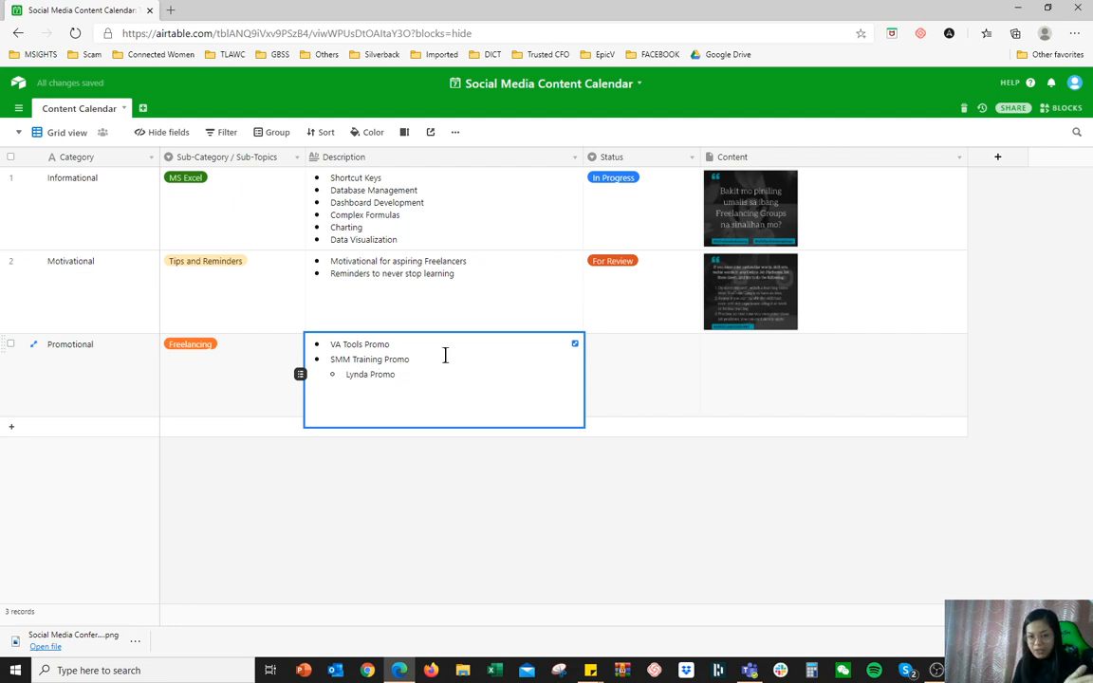
key("shift+Tab")
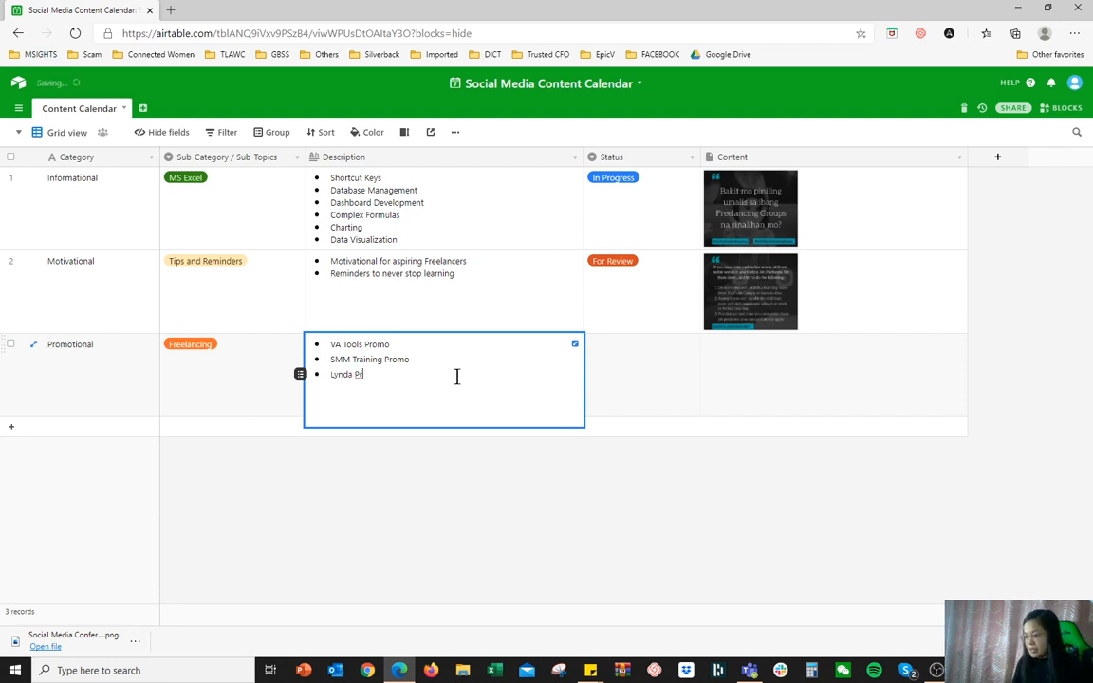
key("BackSpace")
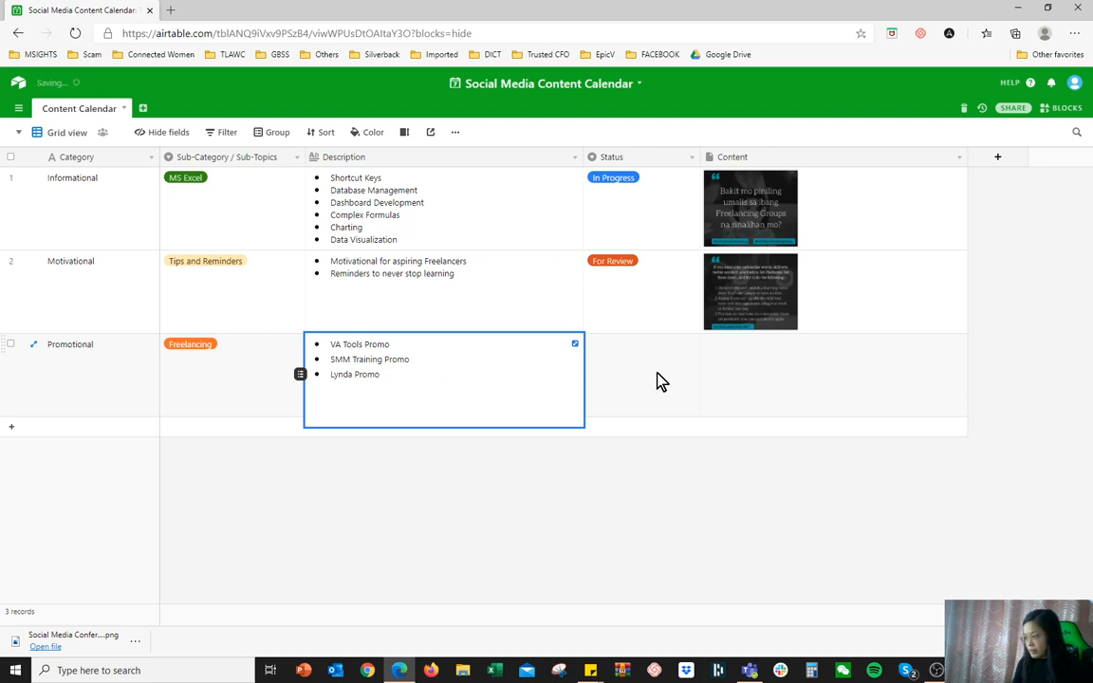
Set the Promotional record's Status to Completed and narrow the Description column.
left_click(642, 394)
left_click(636, 399)
left_click(617, 429)
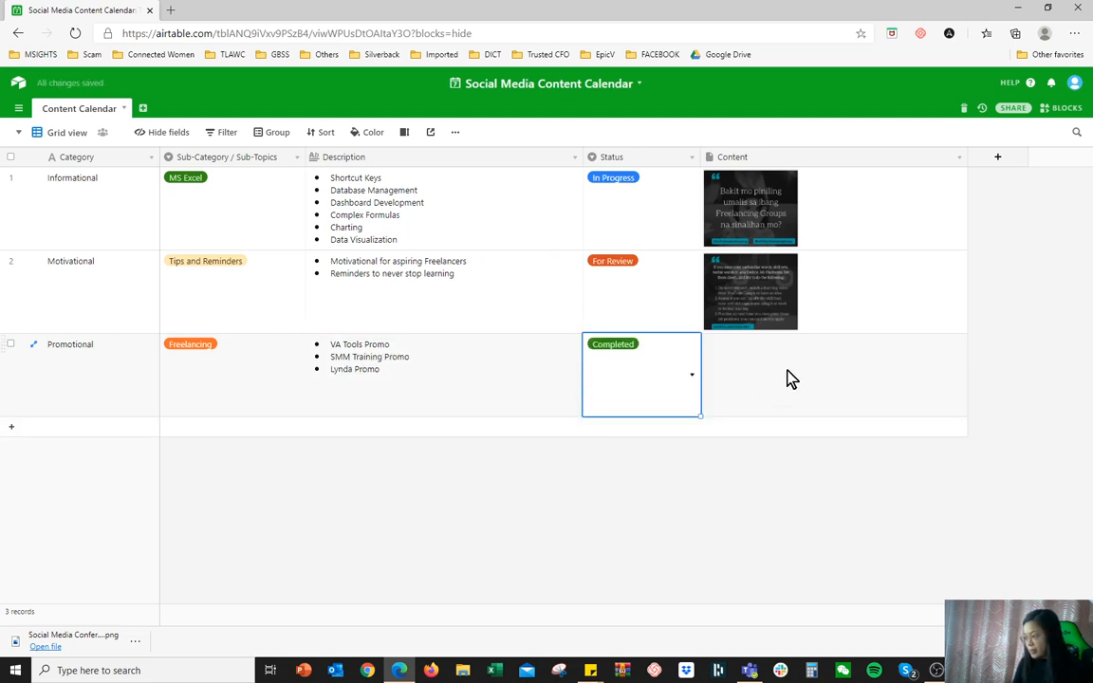
left_click(759, 381)
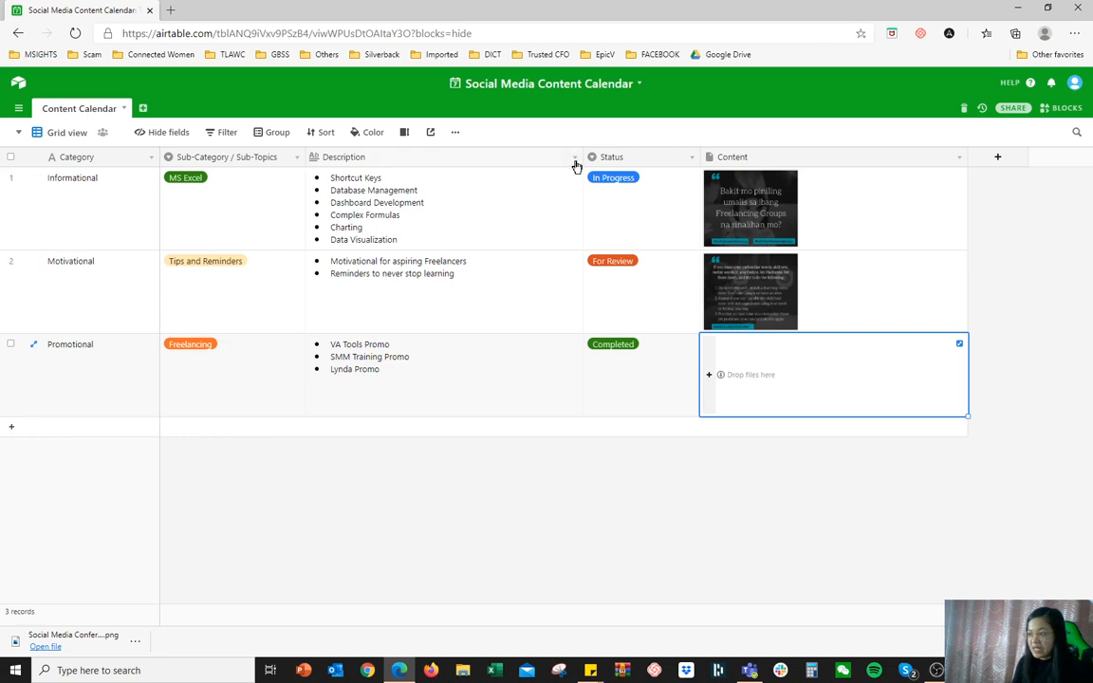
left_click_drag(582, 157, 504, 157)
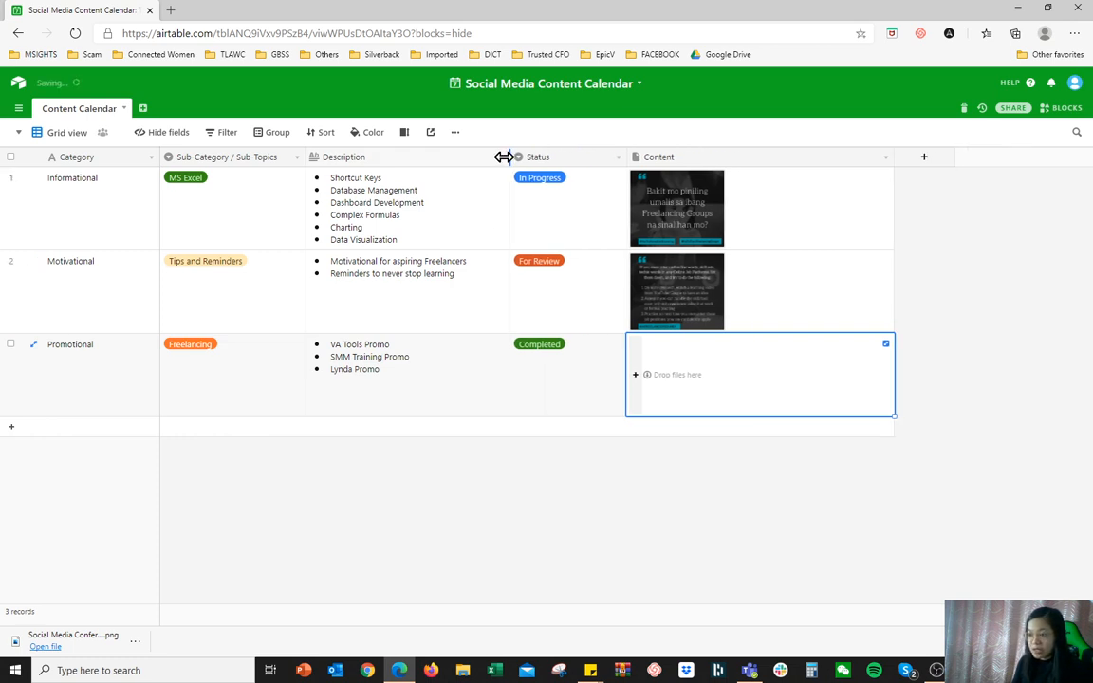
Group the grid records by Status to preview the arrangement, and remove the grouping again.
left_click(275, 133)
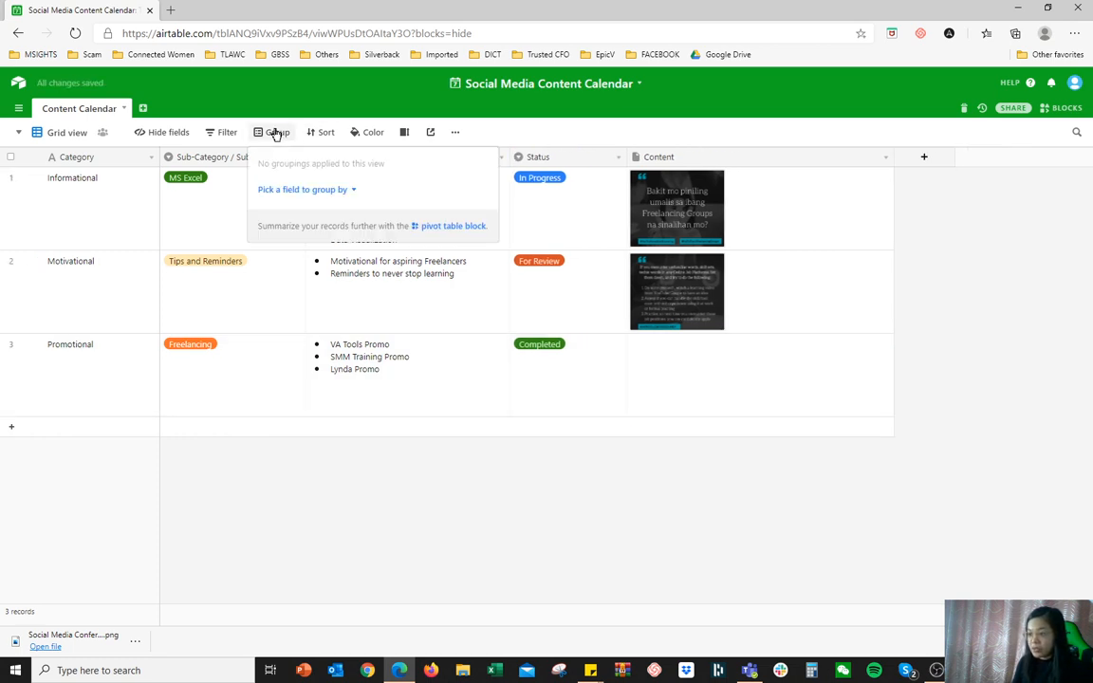
left_click(296, 189)
left_click(283, 300)
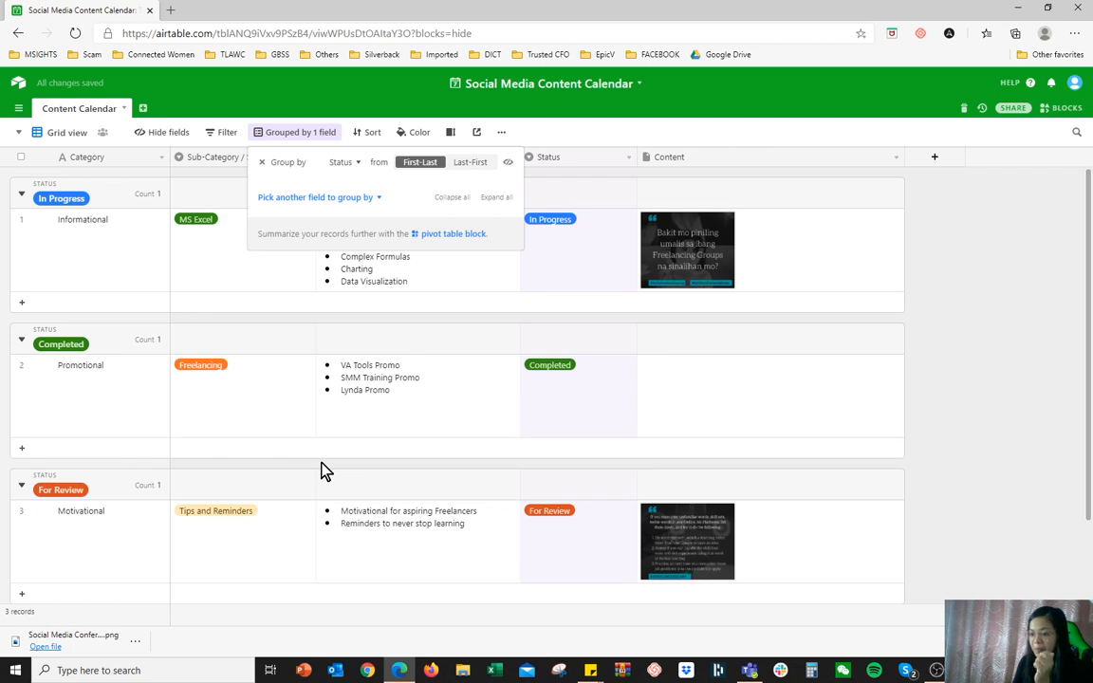
left_click(262, 166)
left_click(401, 372)
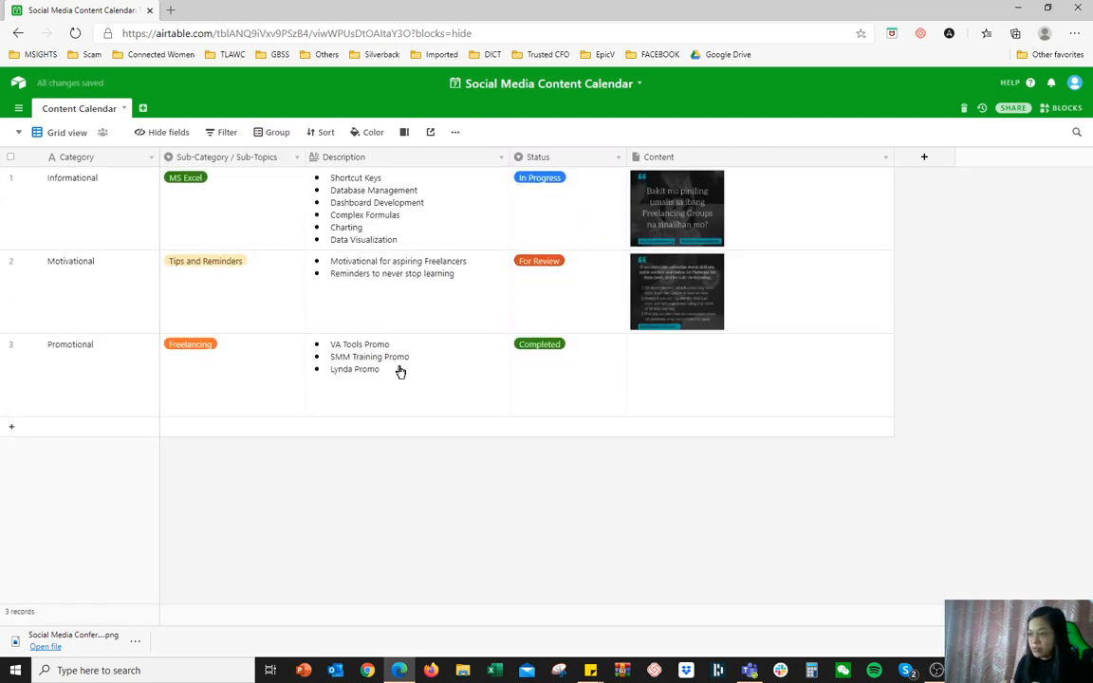
Add a Kanban view of the Content Calendar table with records stacked by the Status field.
left_click(19, 134)
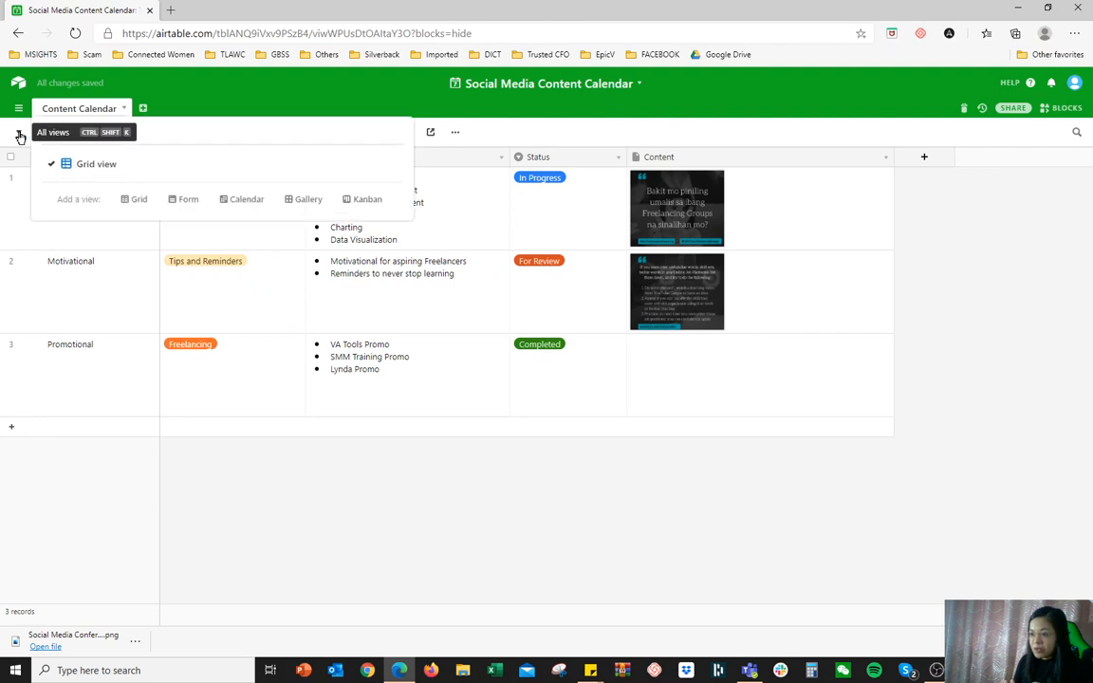
left_click(368, 205)
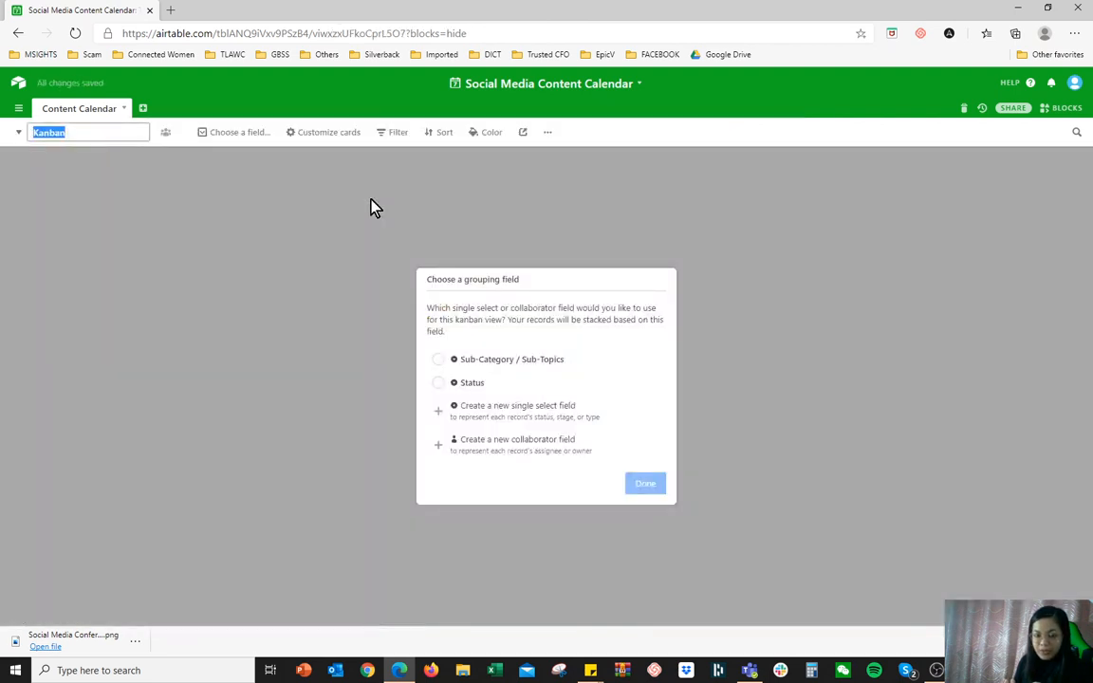
left_click(481, 388)
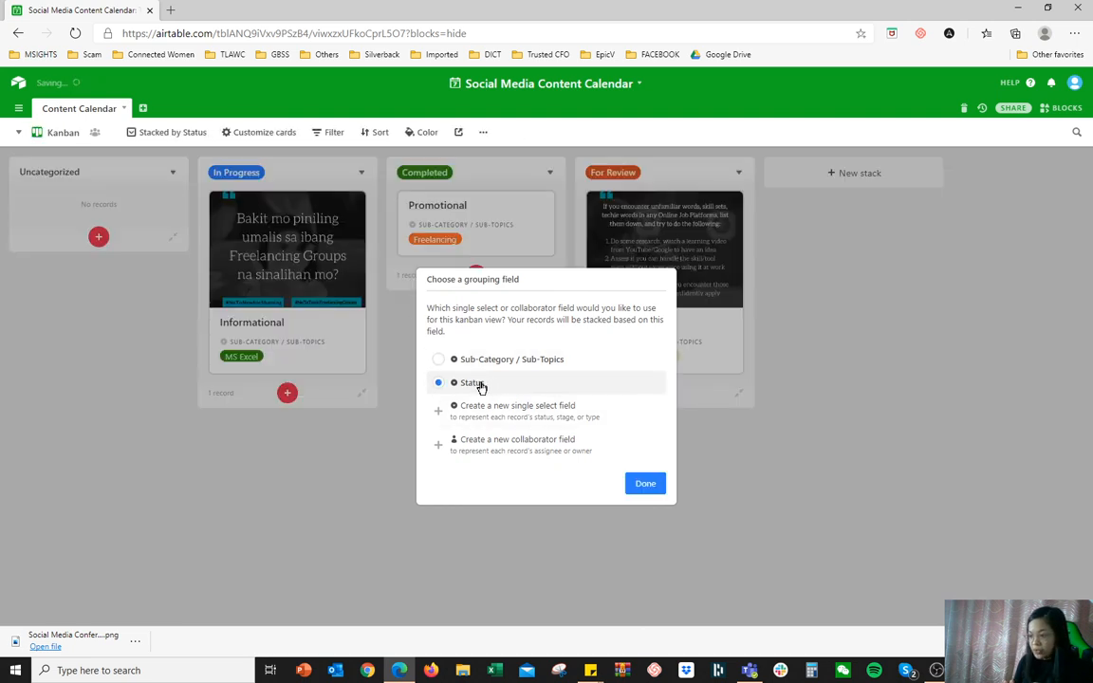
left_click(645, 485)
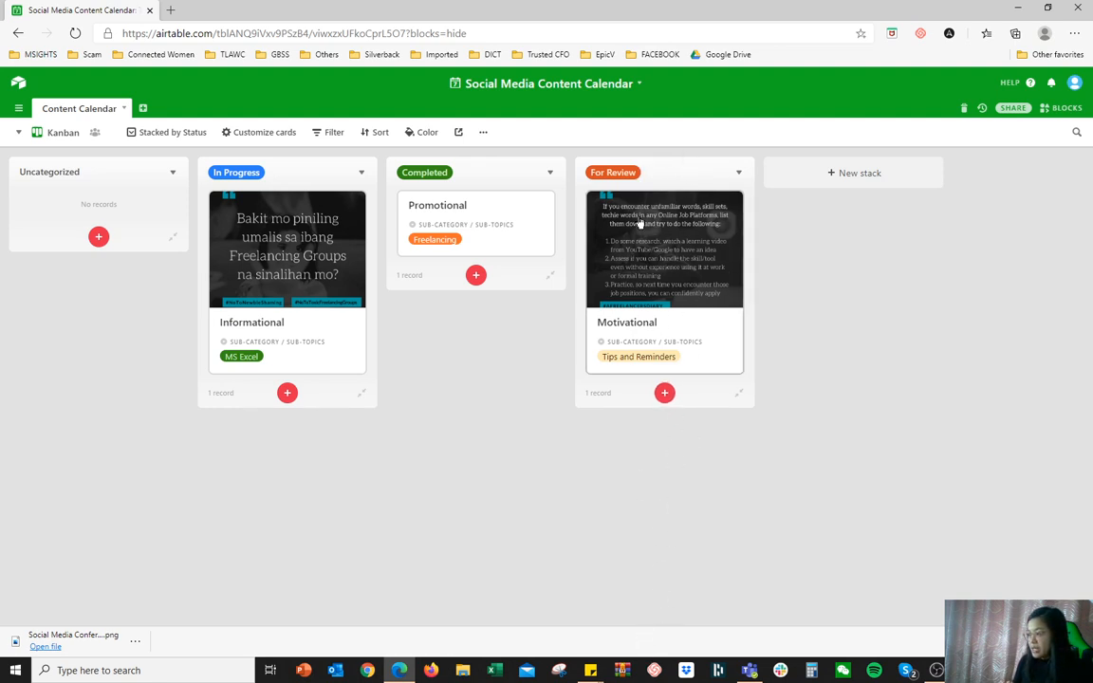
Create an empty second table in the base and name it Tasks.
left_click(142, 110)
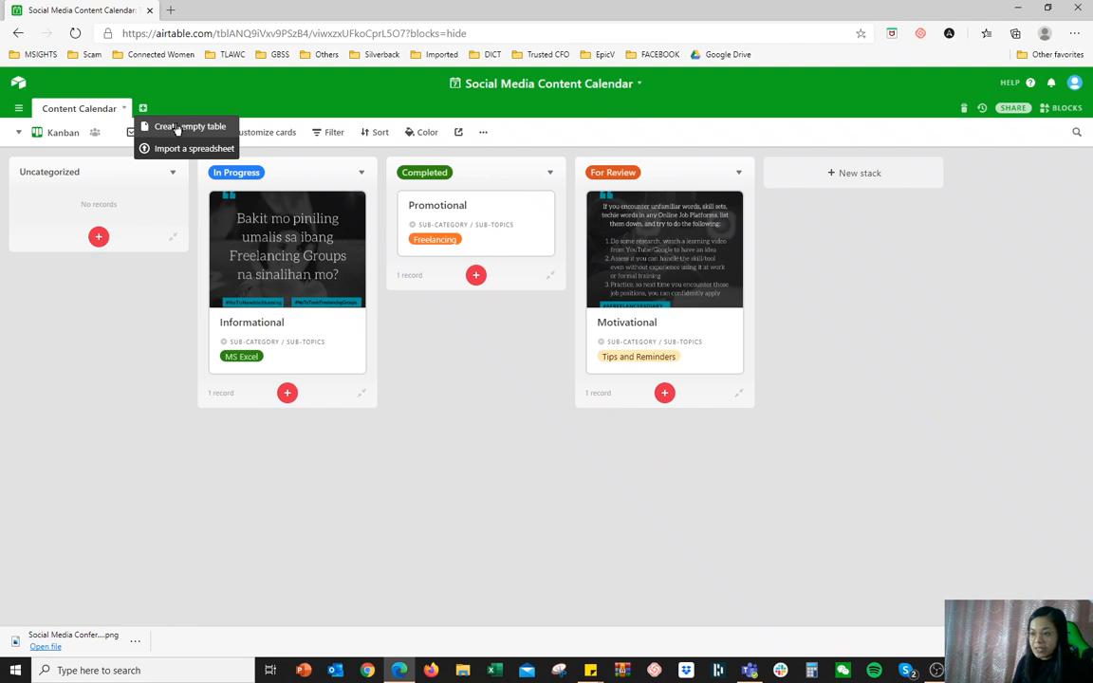
left_click(176, 127)
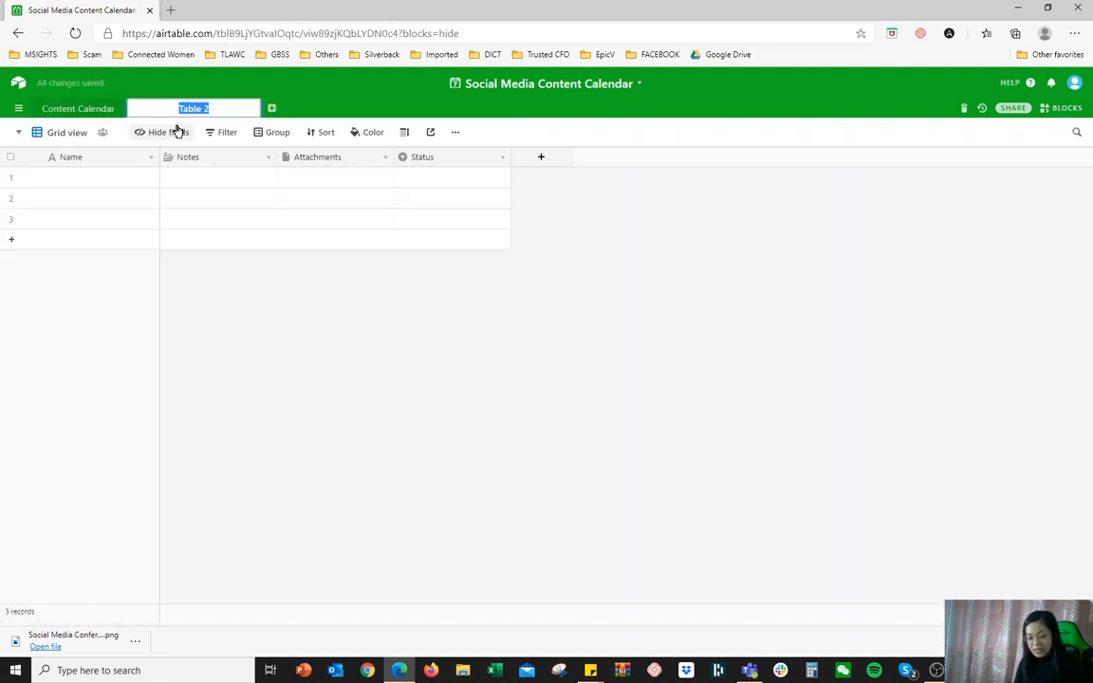
type("Tasks")
key("Return")
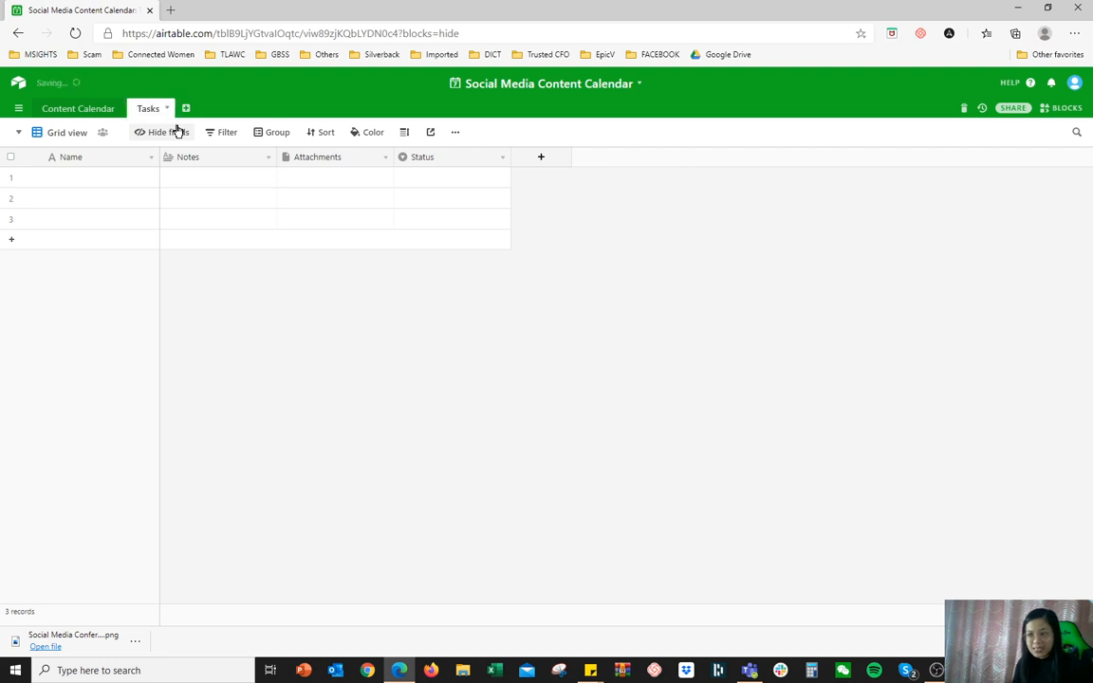
Rename the new table's primary Name field to Tasks and its Notes field to Category.
left_click(92, 183)
double_click(107, 161)
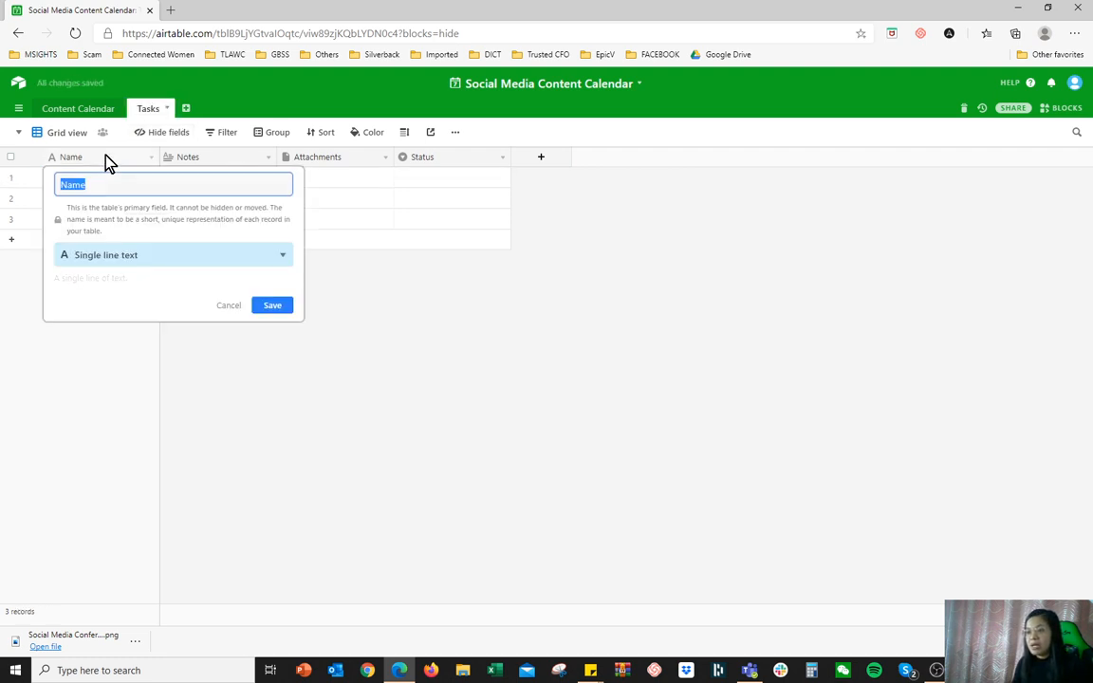
type("Tasks")
key("Return")
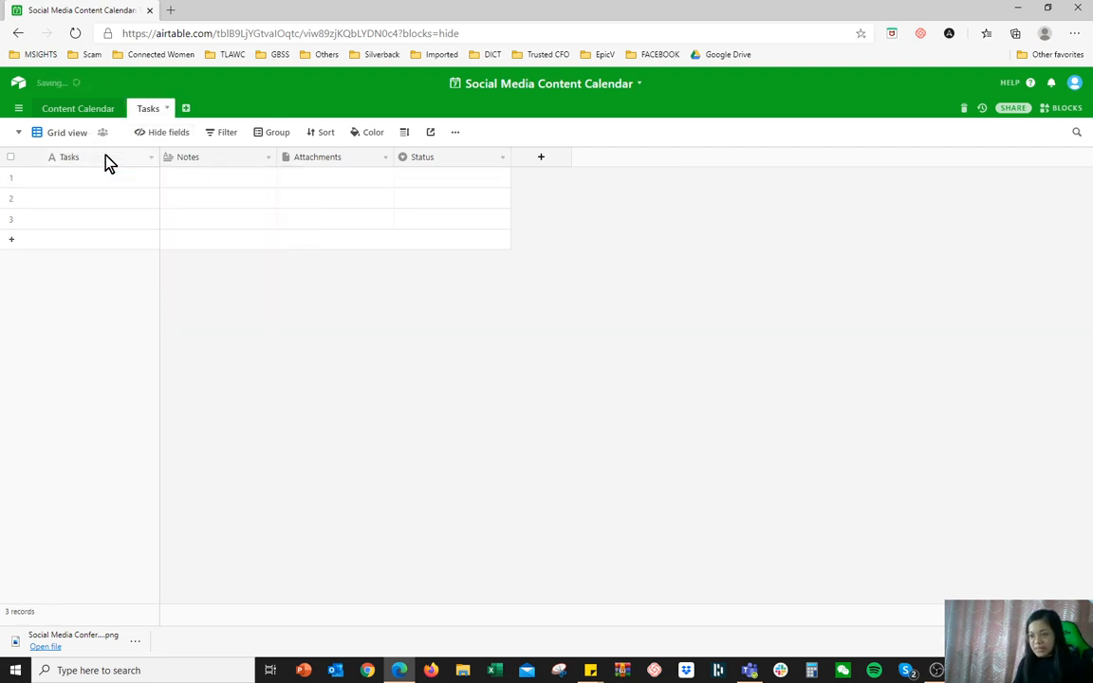
double_click(205, 159)
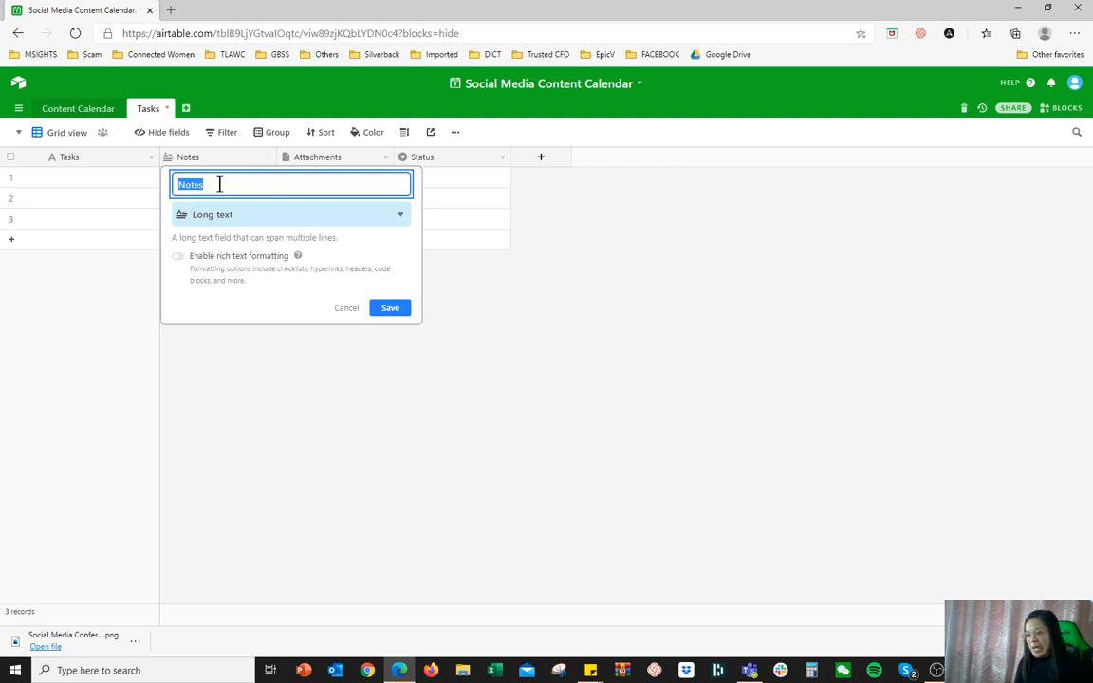
type("Categor")
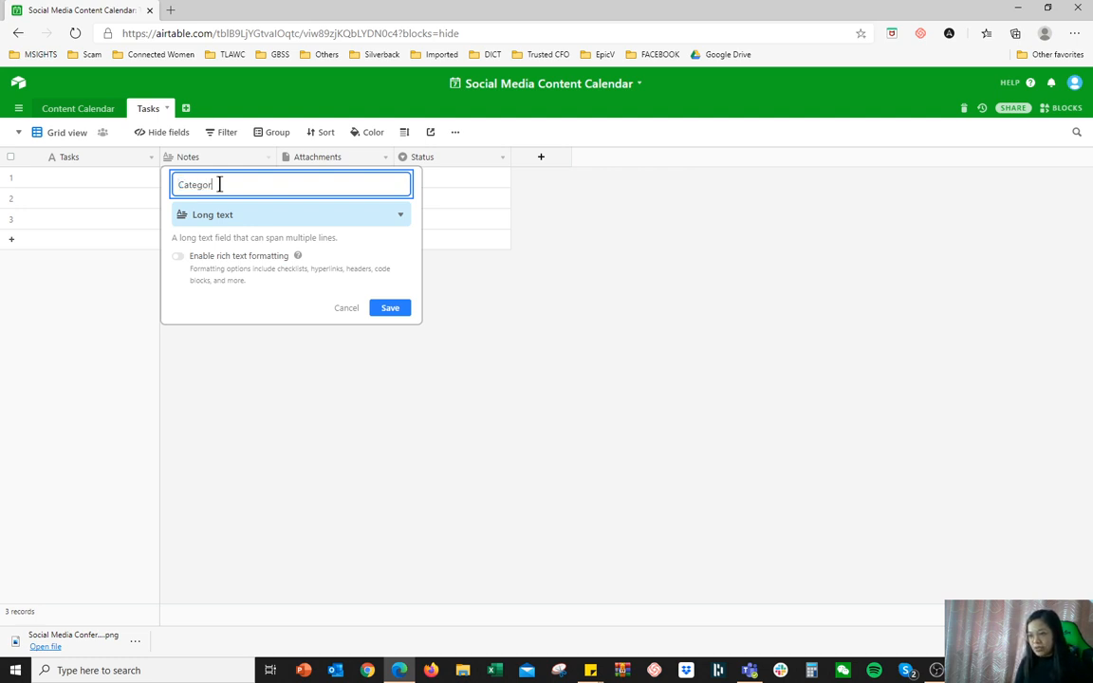
type("y")
key("Return")
Enter "Create Youtube Informational Video" as the first record in the Tasks field.
left_click(83, 183)
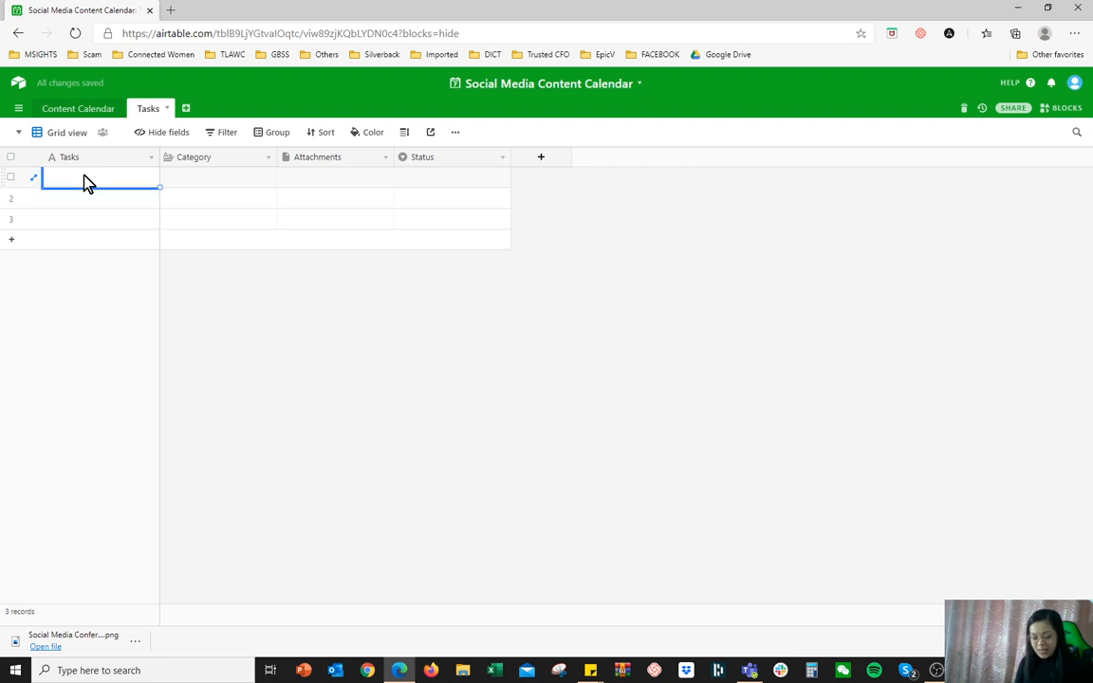
type("Create Youtube ")
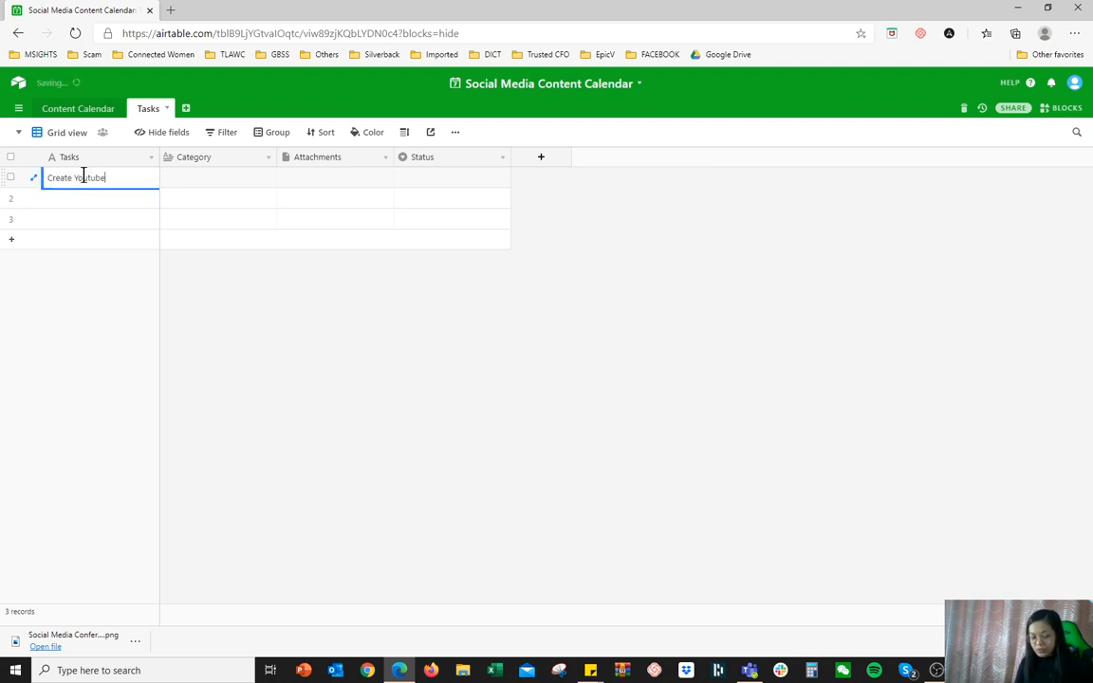
type("Informational Video")
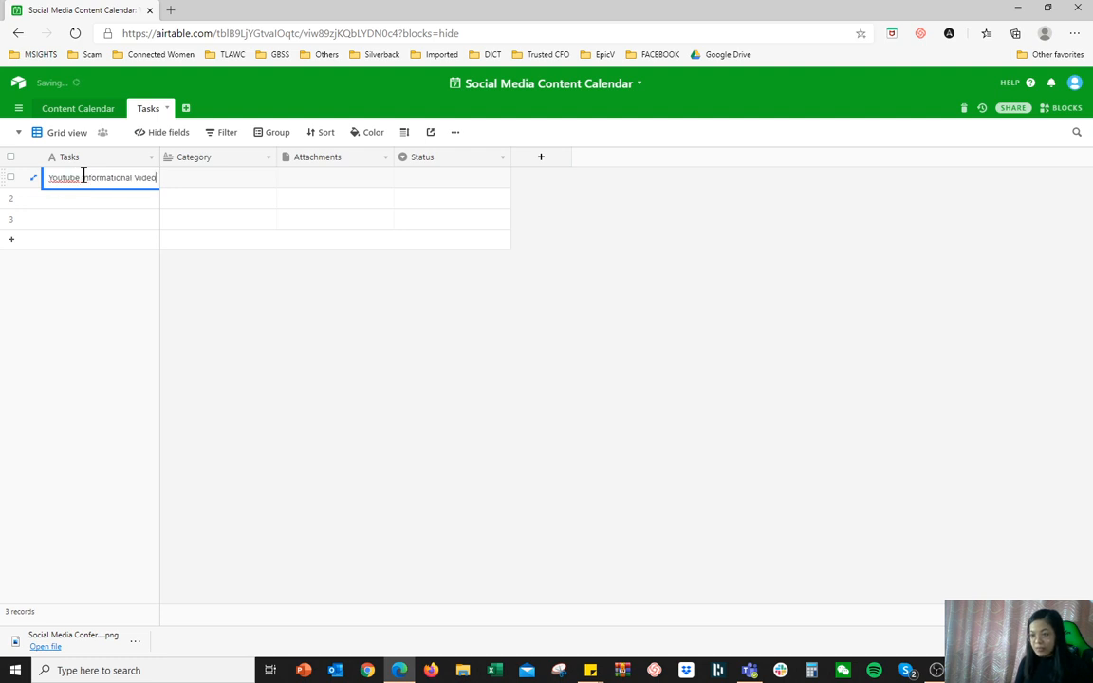
Widen the Tasks column so the full title of the first record fits.
key("Tab")
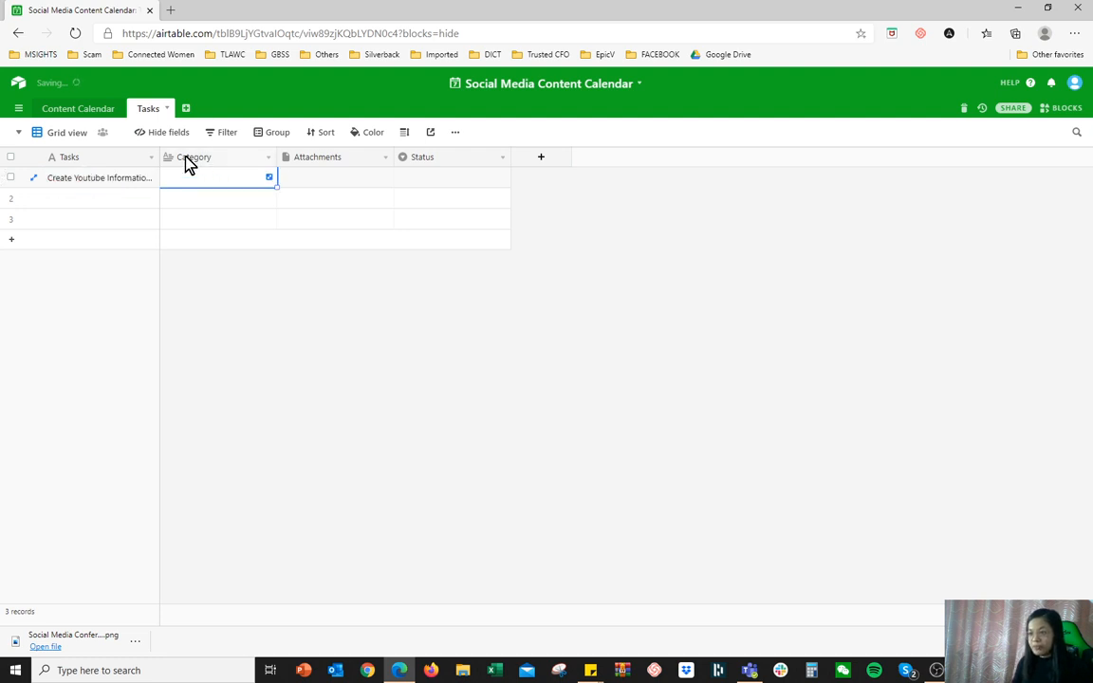
left_click_drag(156, 157, 206, 157)
double_click(273, 182)
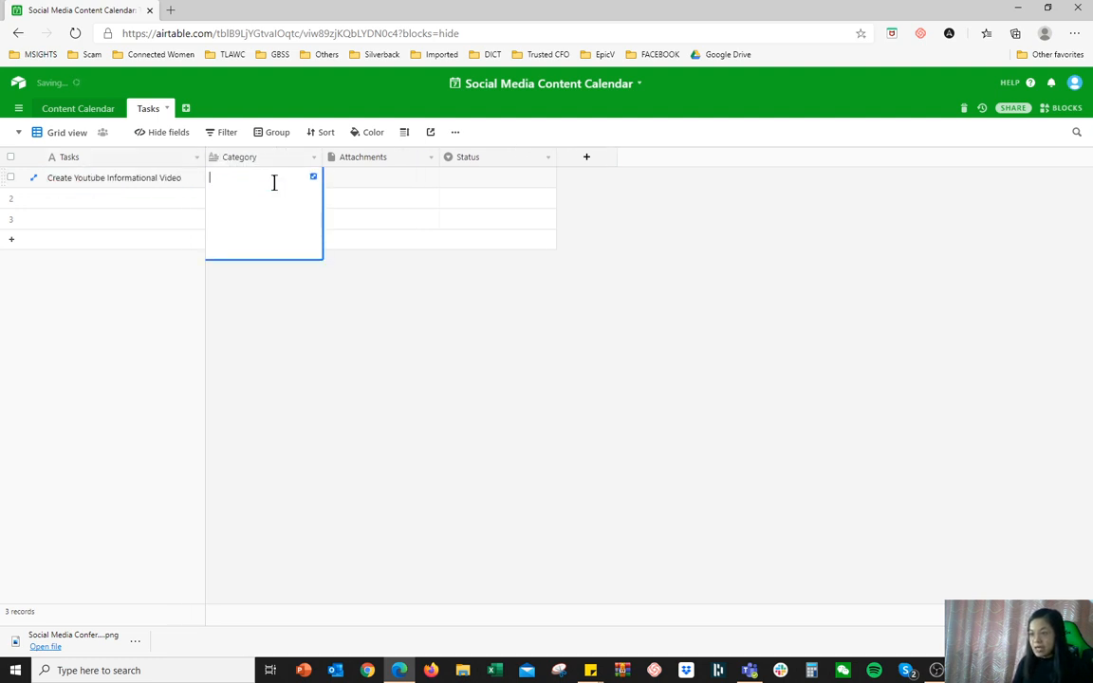
left_click(340, 219)
Change the Category field to a single select and add the options Msights and Silverback.
double_click(271, 165)
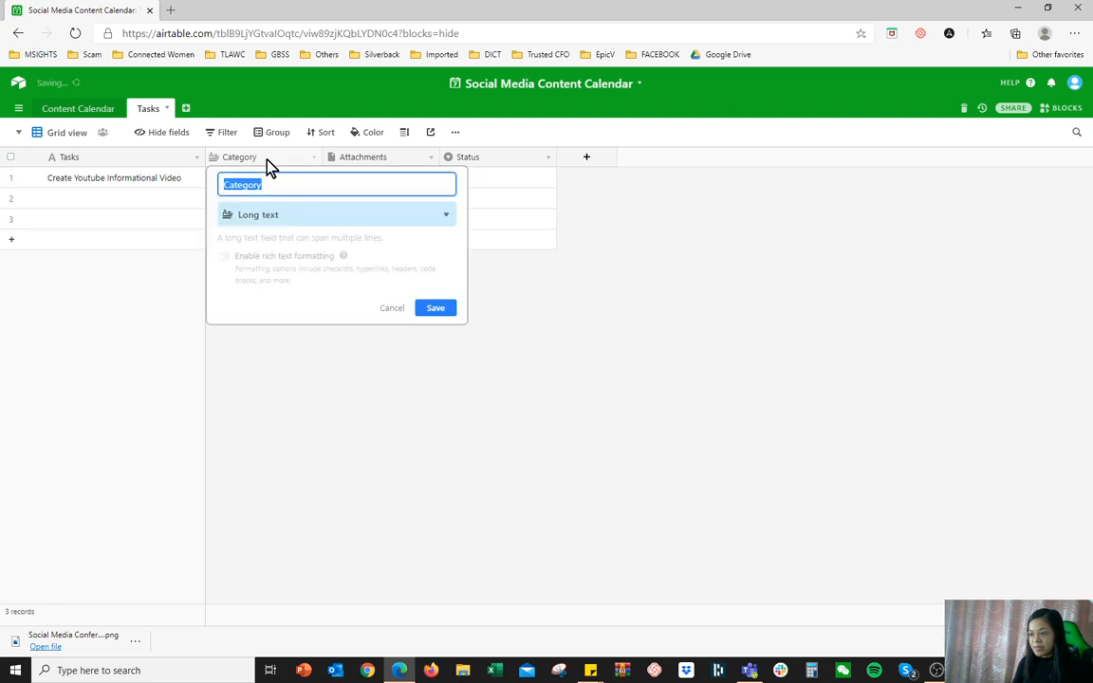
left_click(270, 217)
left_click(279, 374)
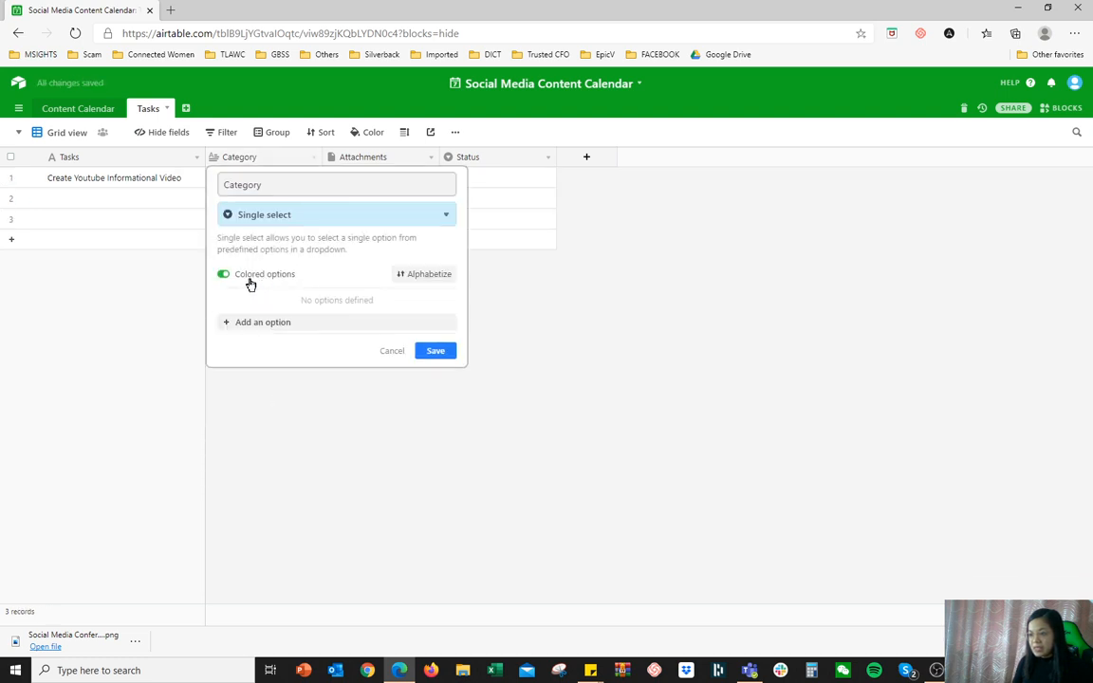
left_click(276, 321)
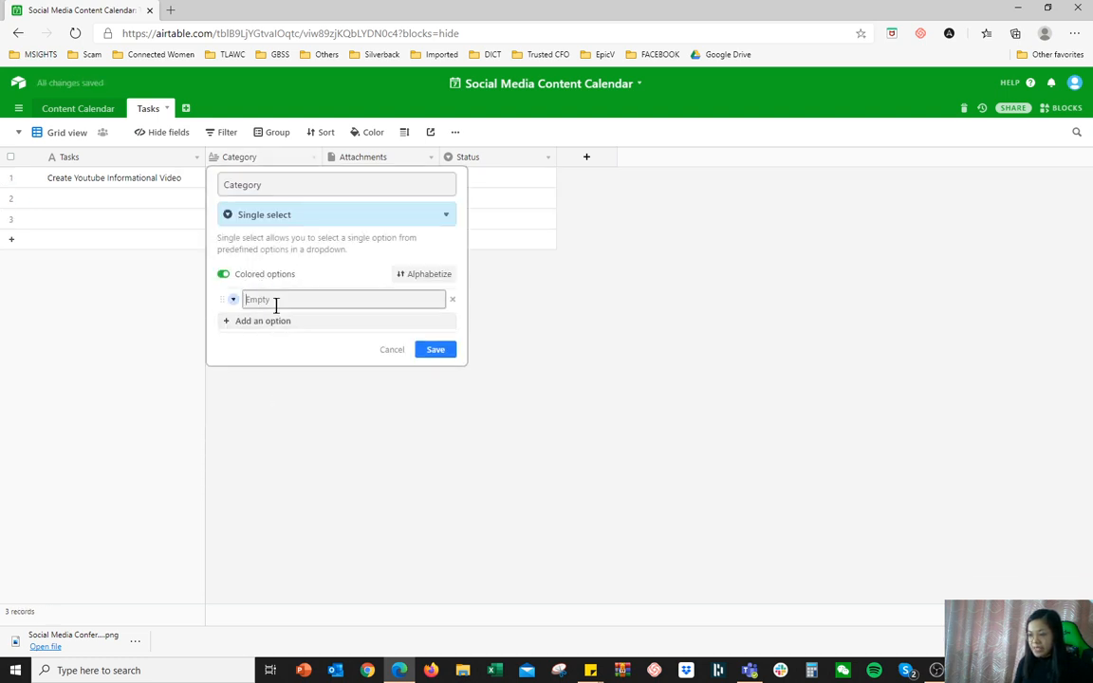
left_click(275, 300)
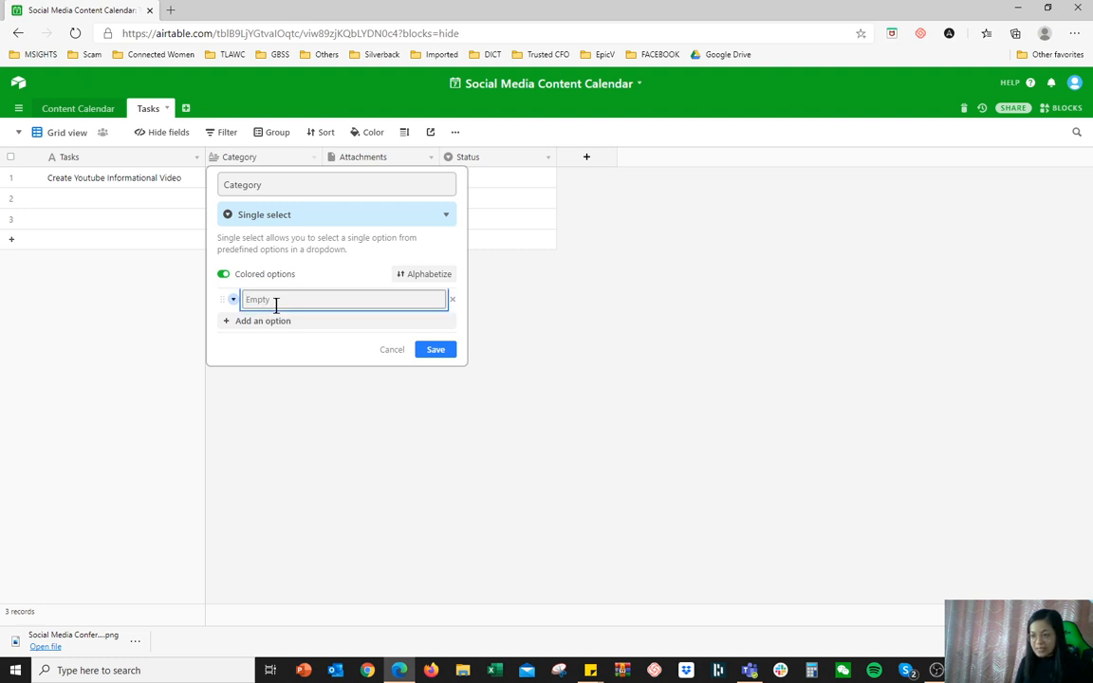
type("Msights")
key("Return")
type("Si")
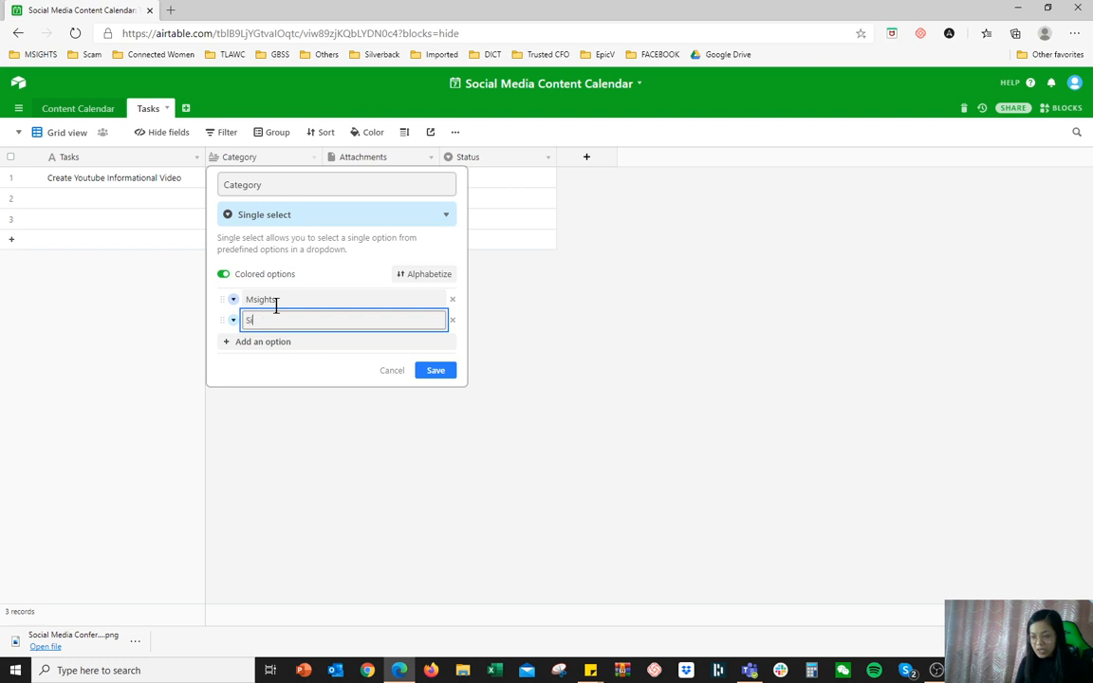
type("lverback")
key("Return")
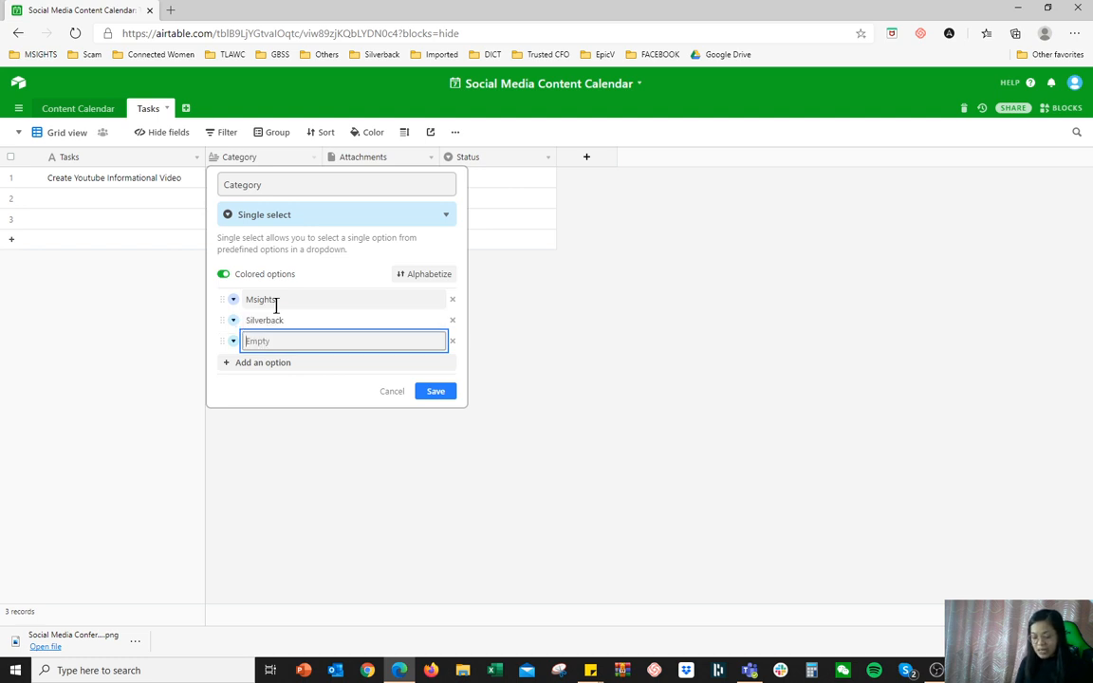
Add the options TLAWC, EPIC Vapes and Xcel Hub to the Category field and save it.
type("Ta")
type("AW")
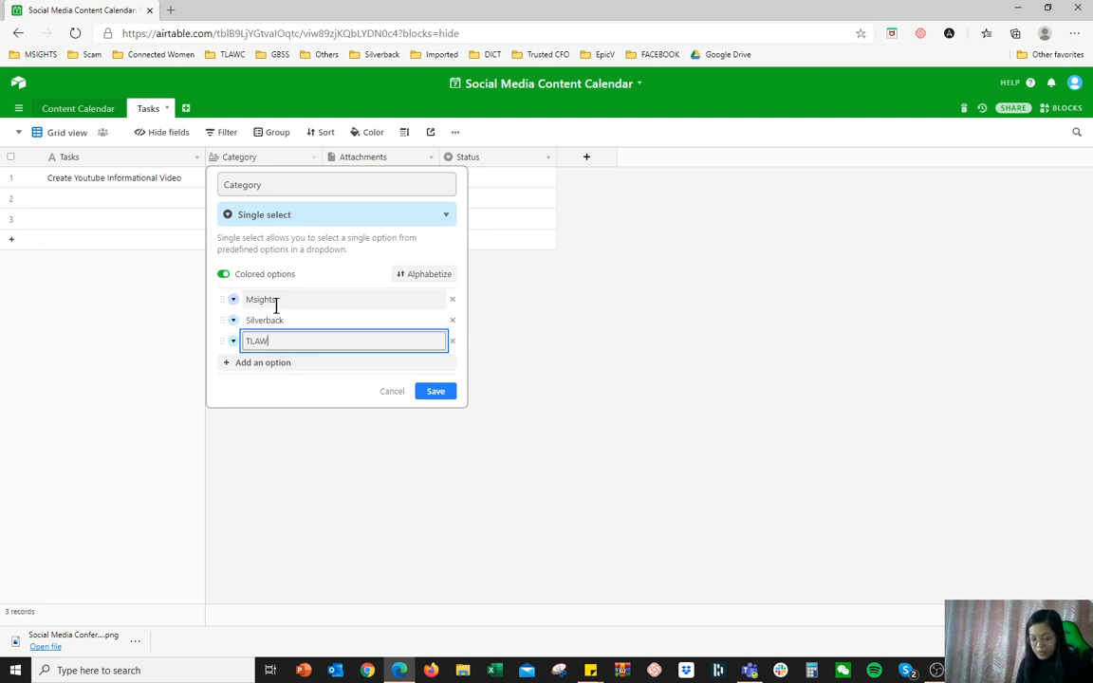
type("C")
key("Return")
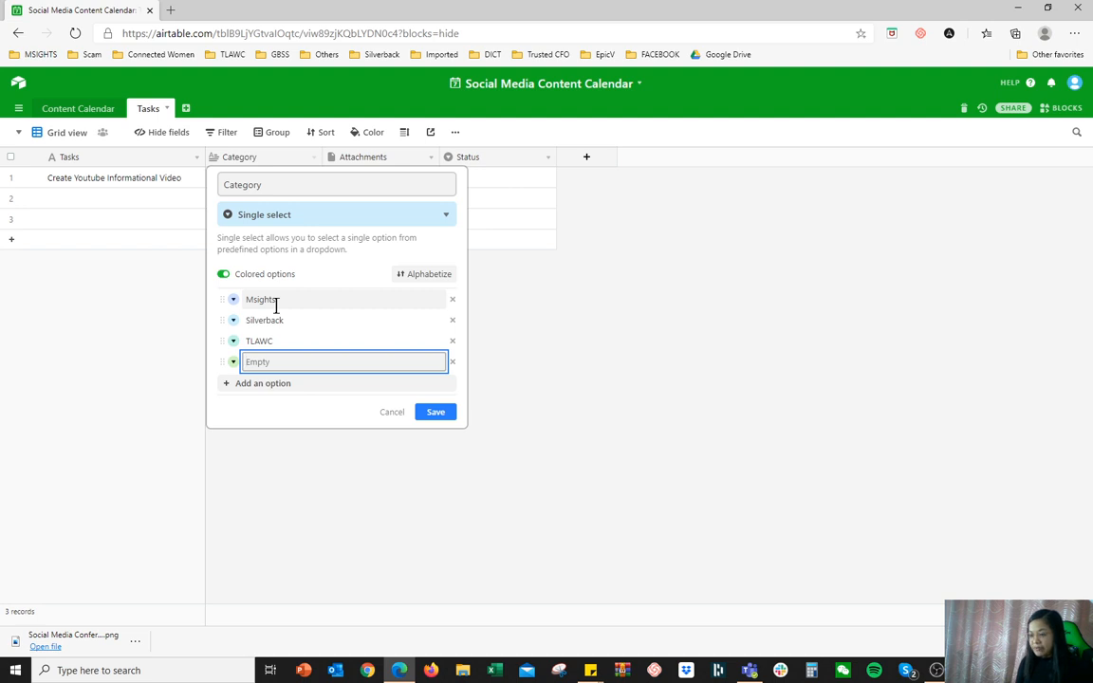
type("EPIC Va")
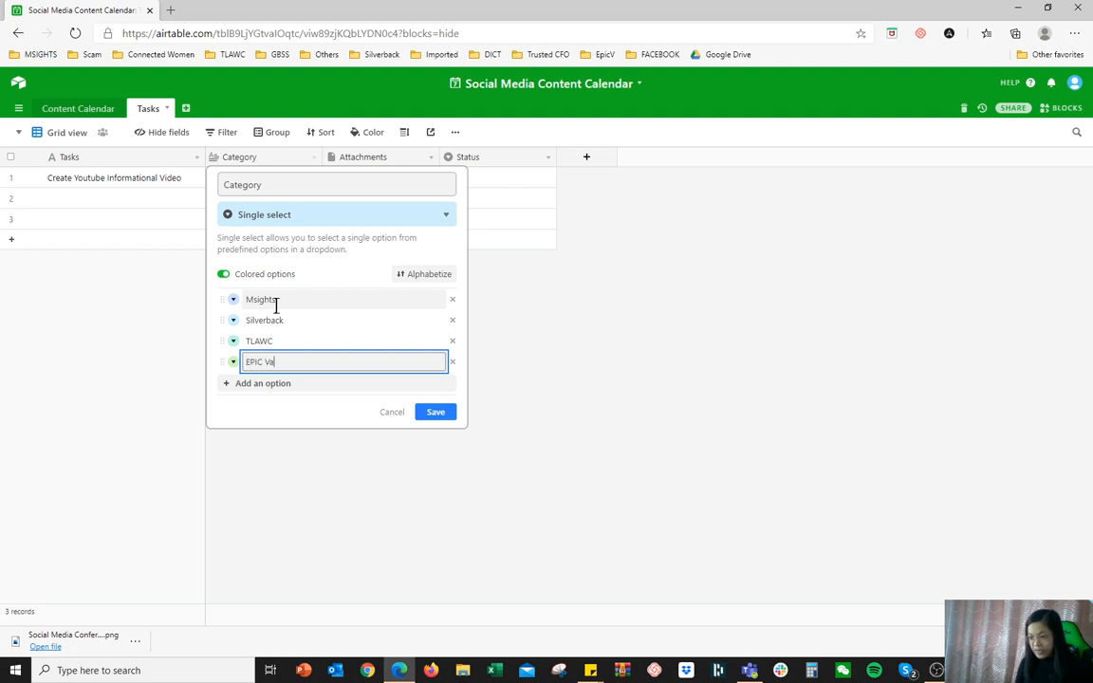
type("pes")
key("Return")
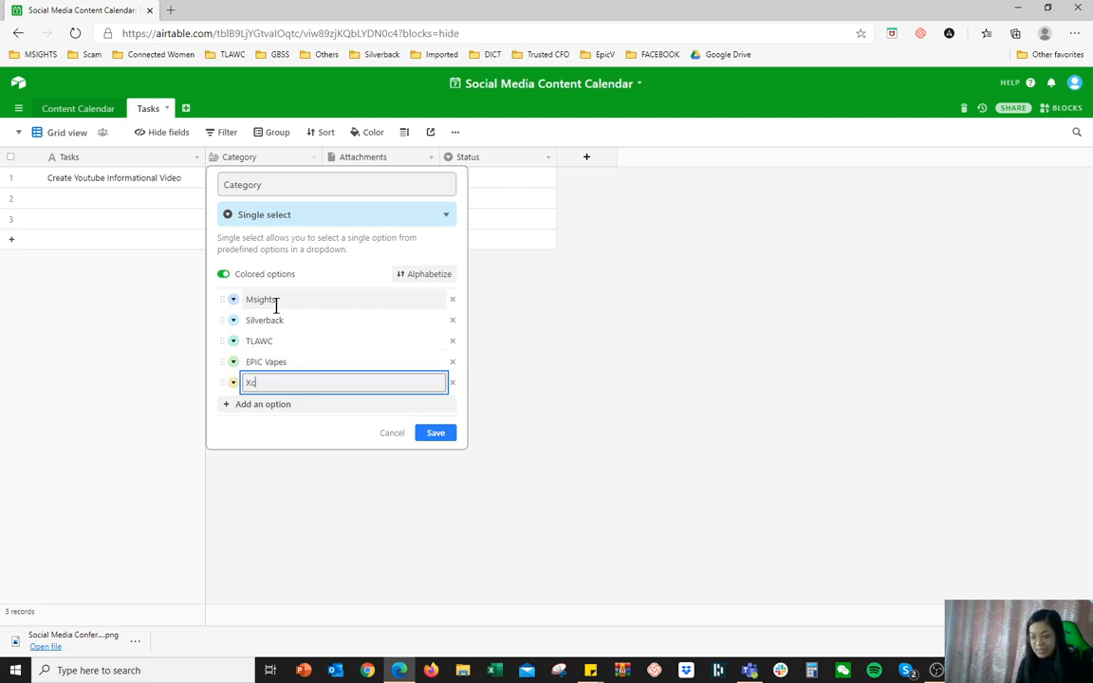
type("Xcel Hub")
key("Return")
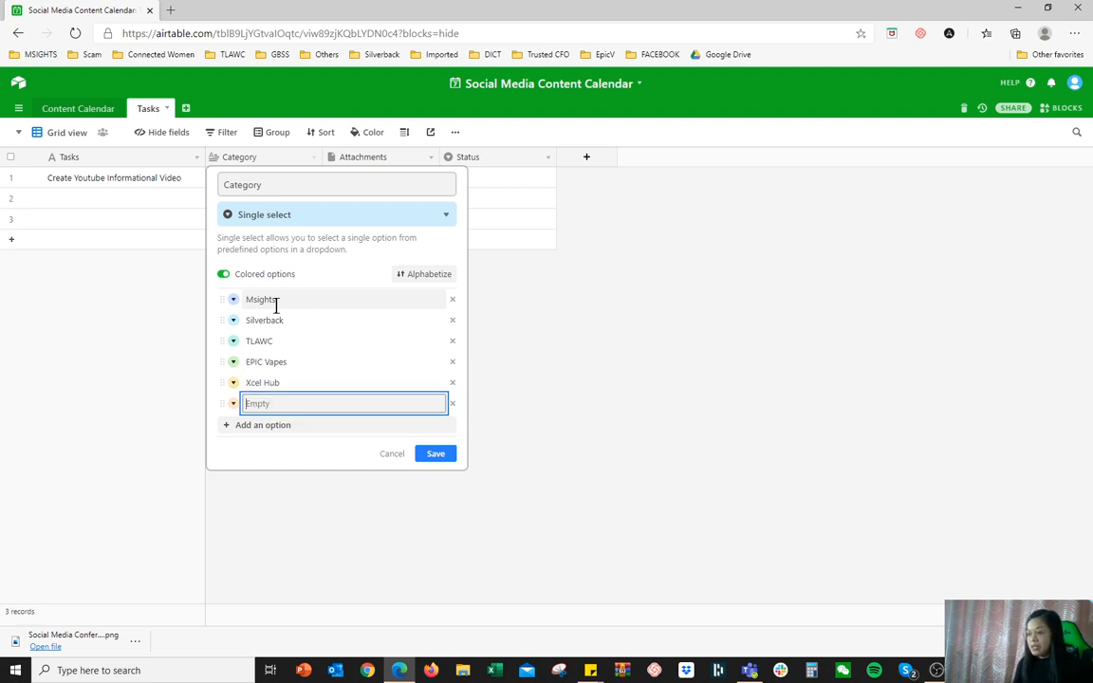
left_click(436, 454)
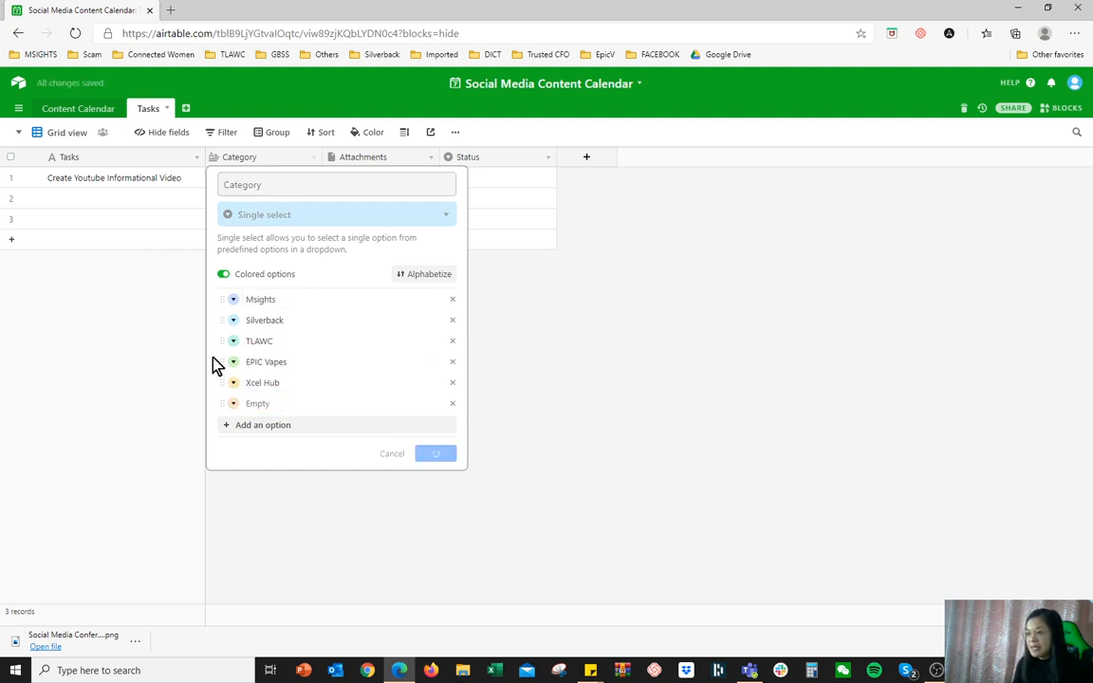
Set the Category of the "Create Youtube Informational Video" record to Xcel Hub.
left_click(275, 176)
left_click(286, 179)
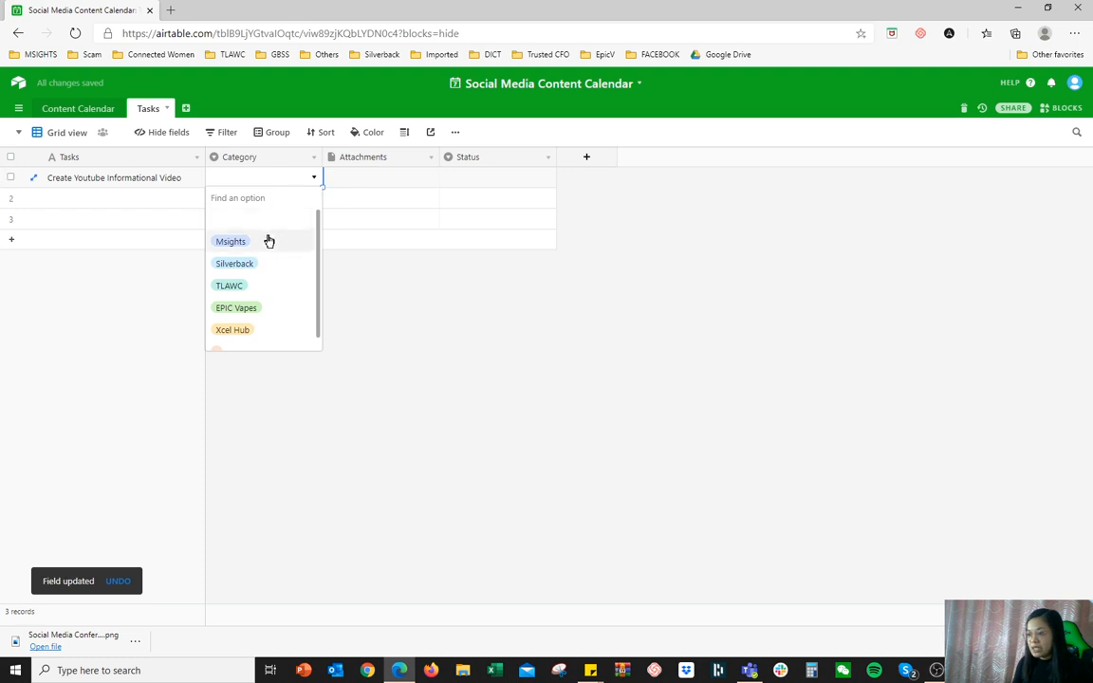
scroll(266, 313, "down", 1)
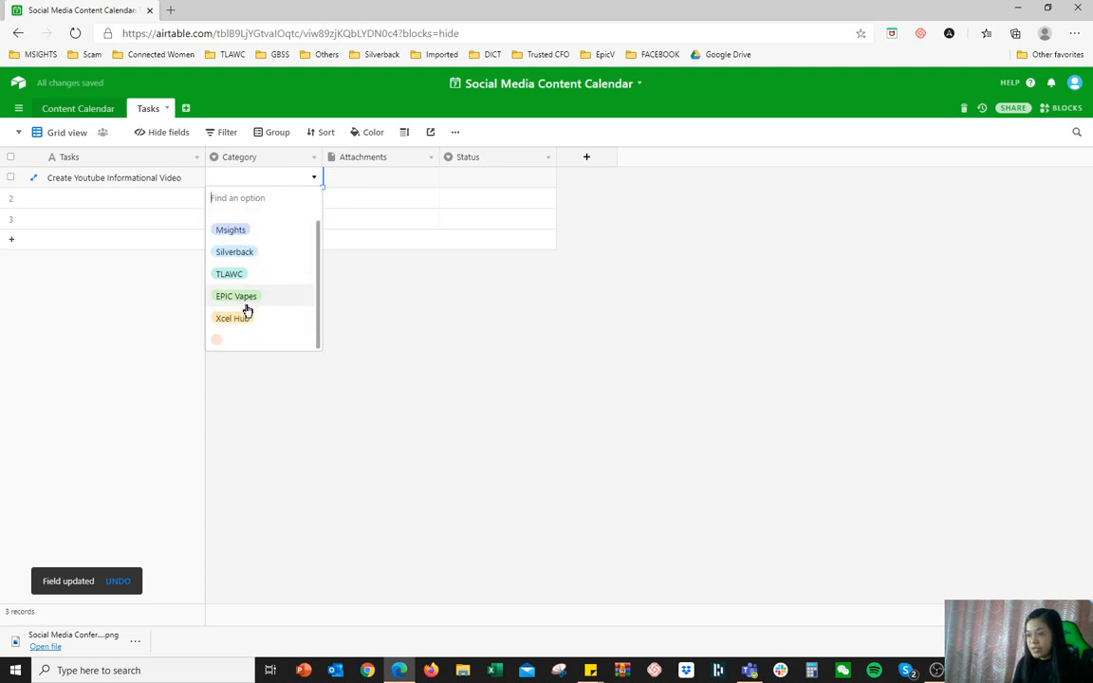
left_click(244, 317)
Enter "Email Marketing" as the second task and assign it the Silverback category.
left_click(125, 200)
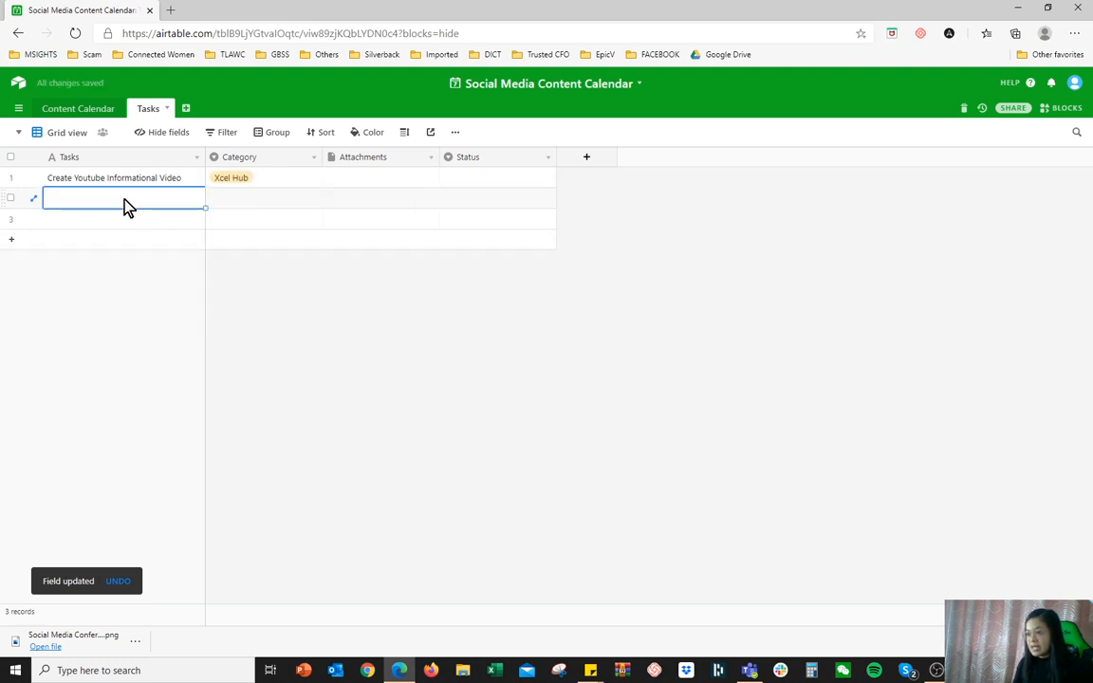
type("Email ")
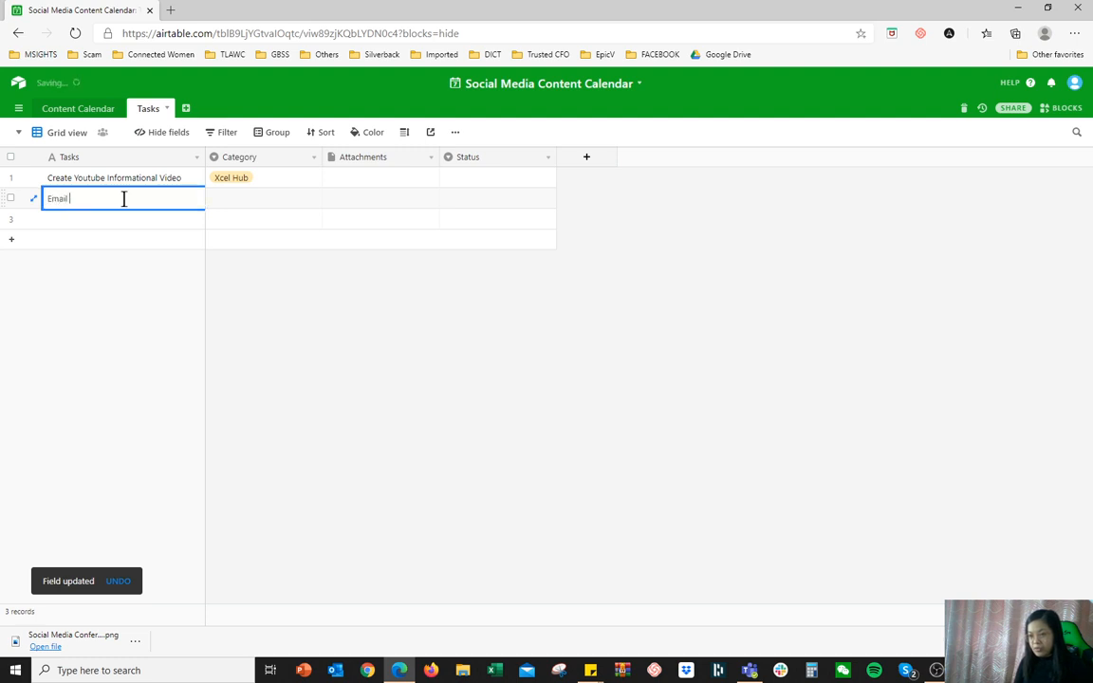
type("Marketing")
key("Tab")
key("Return")
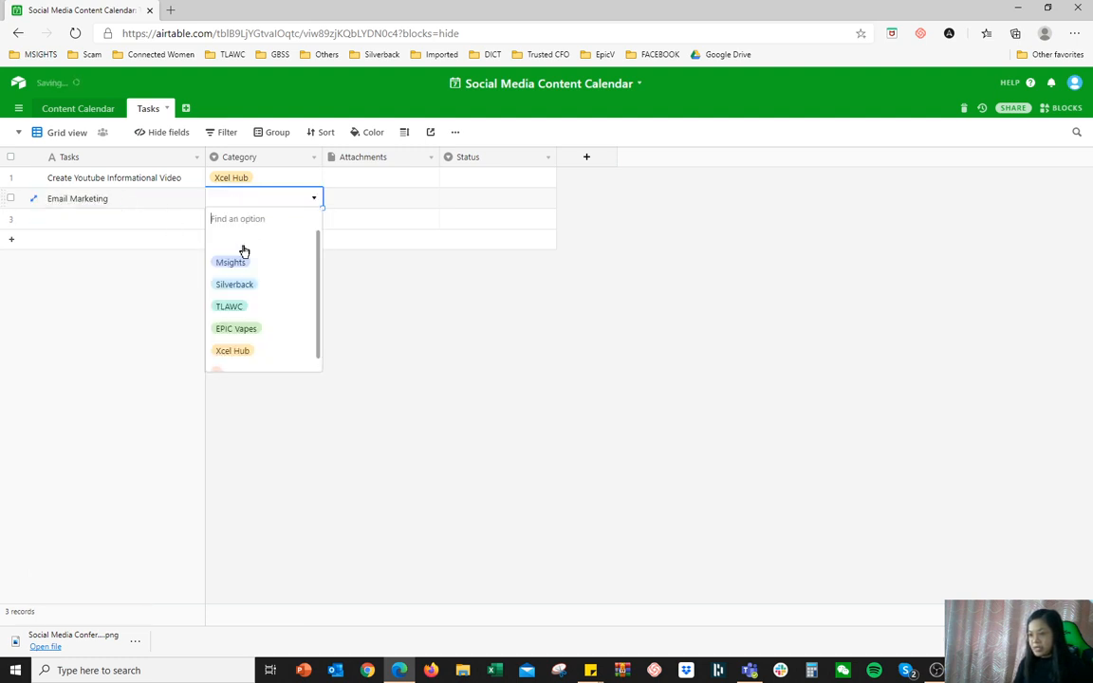
left_click(235, 285)
Enter "Process Payroll" as the third task and assign it the EPIC Vapes category.
left_click(97, 223)
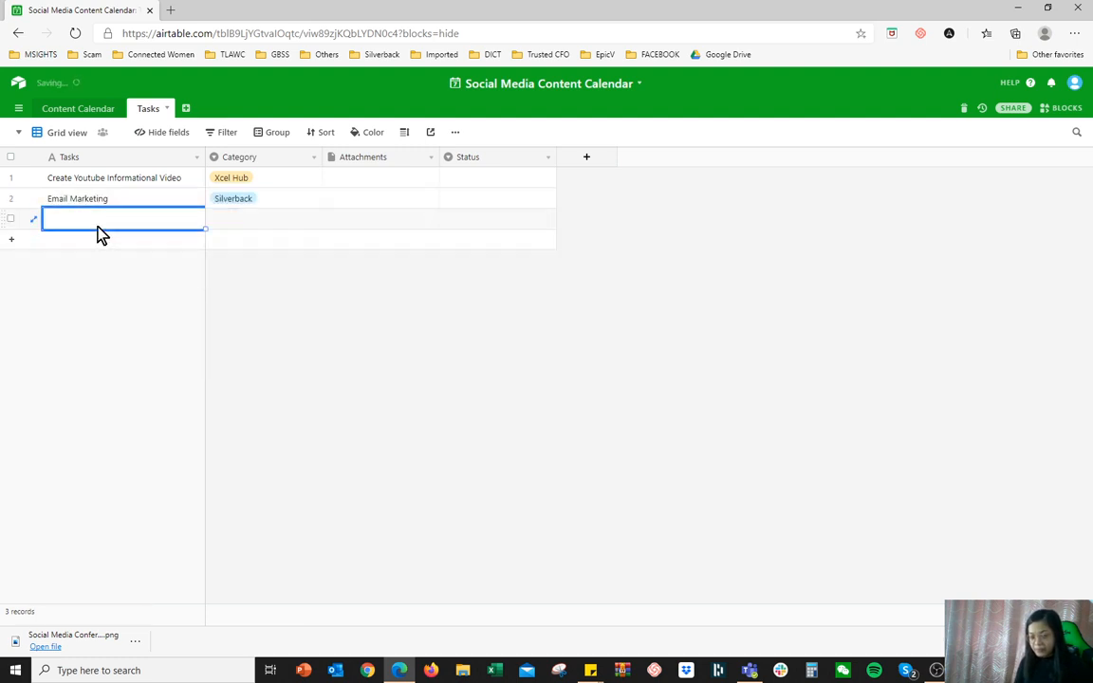
type("Process Payrol")
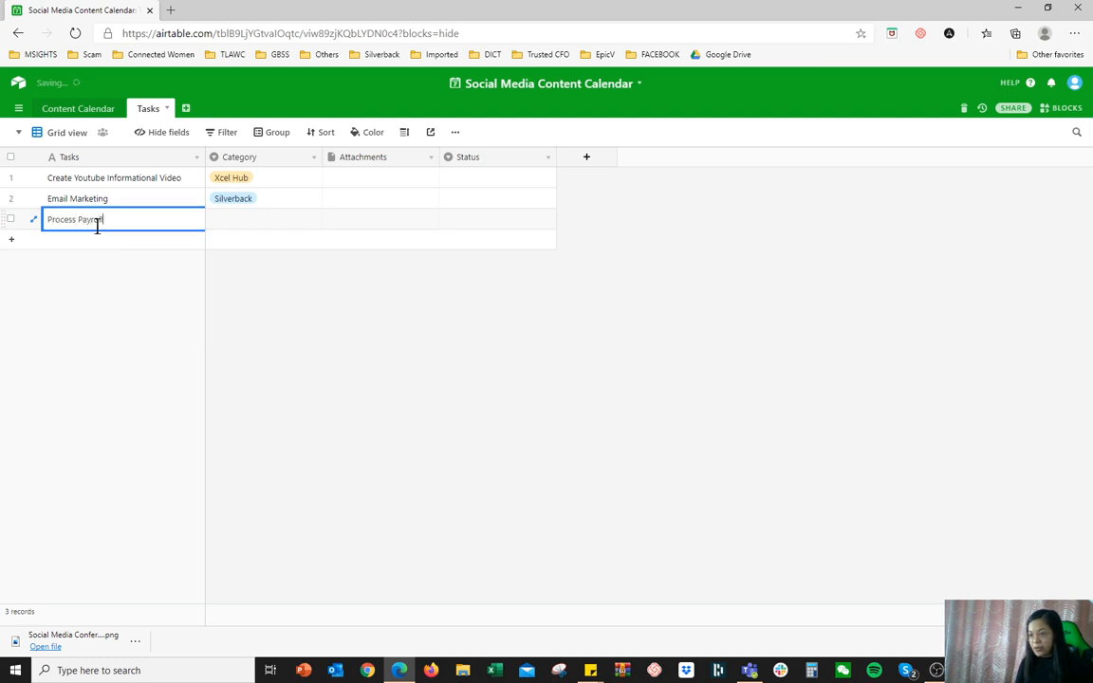
type("l")
key("Tab")
left_click(239, 219)
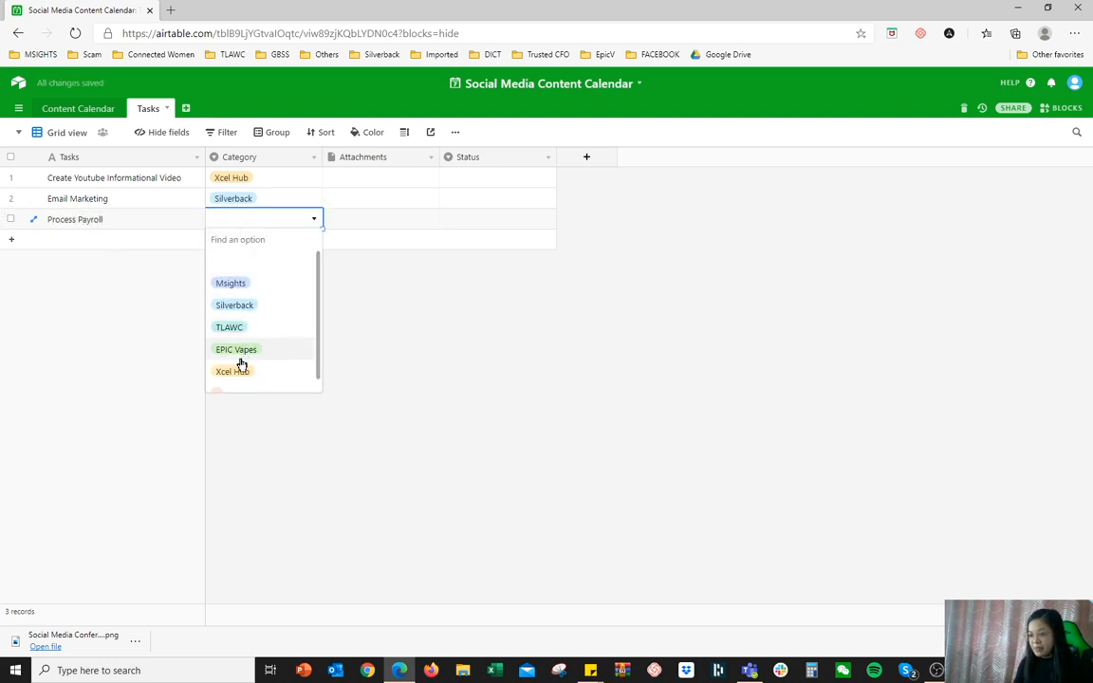
left_click(240, 357)
Add a fourth record named "Generate Google Analytics" and assign it the Msights category.
left_click(117, 239)
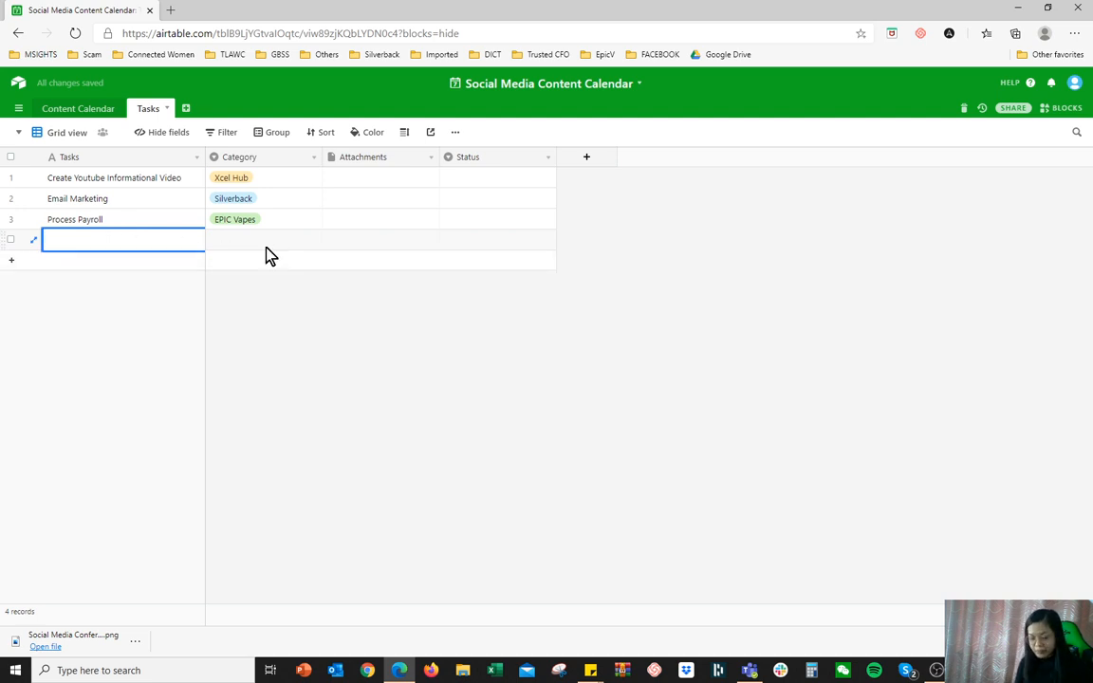
type("PProce")
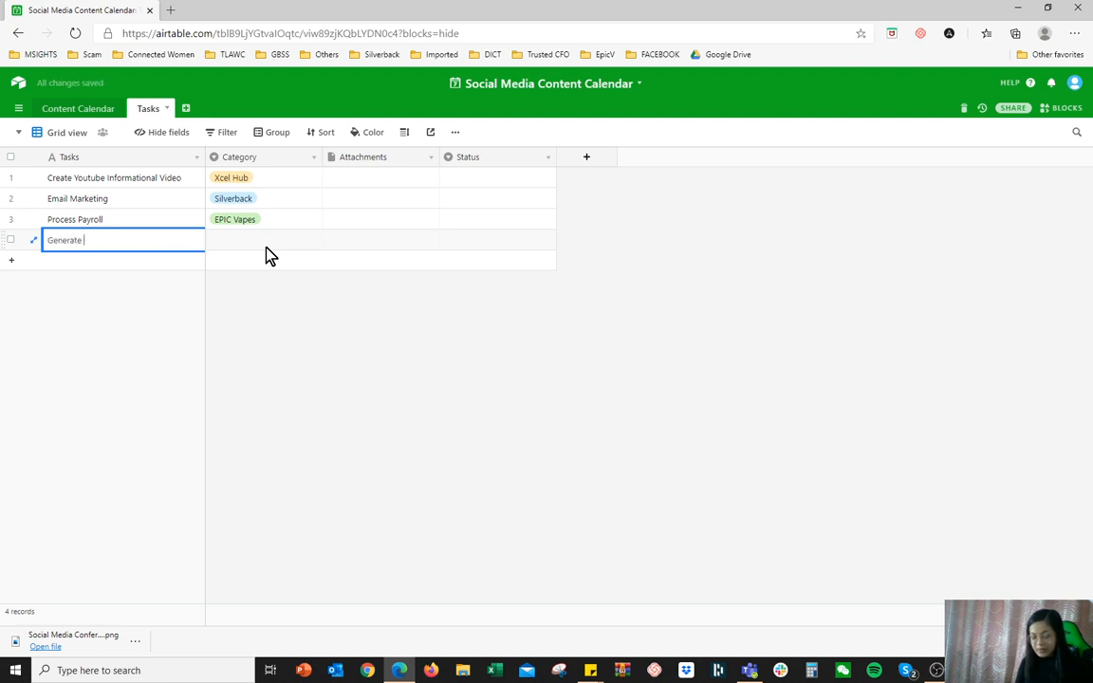
type("Google Analytics")
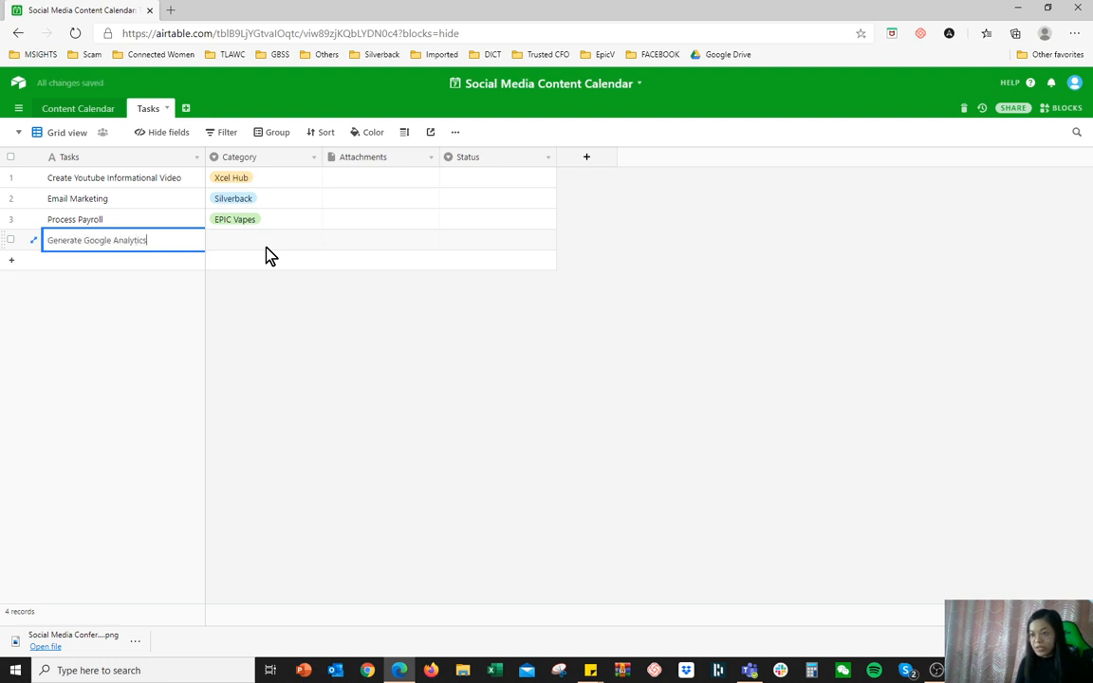
left_click(267, 249)
left_click(267, 253)
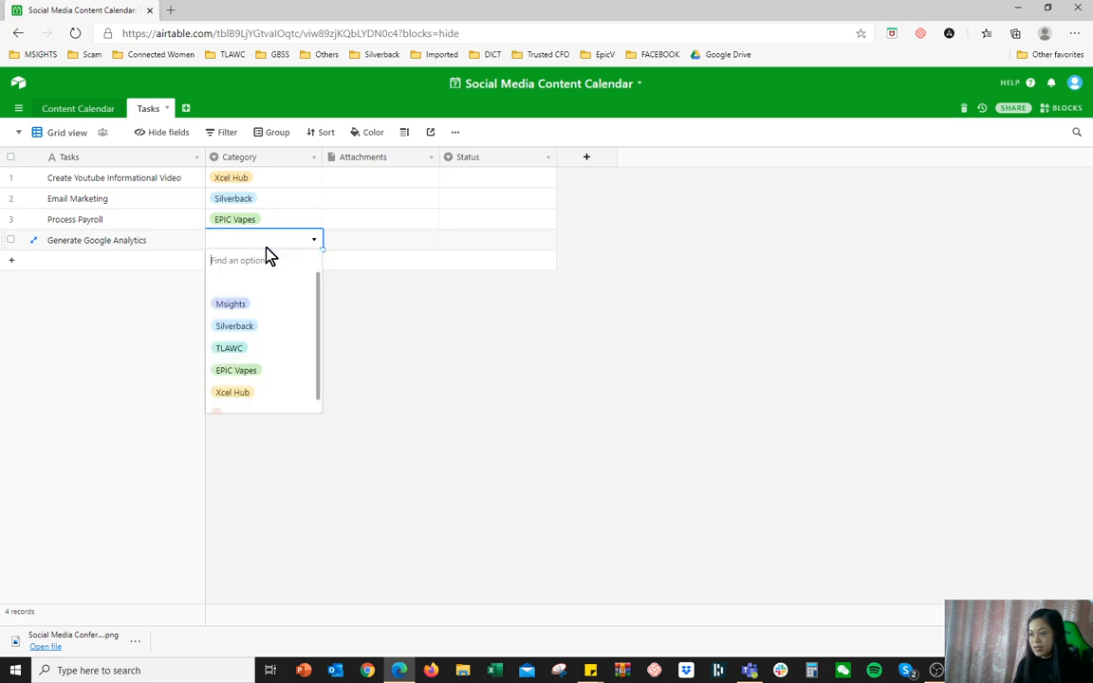
left_click(273, 304)
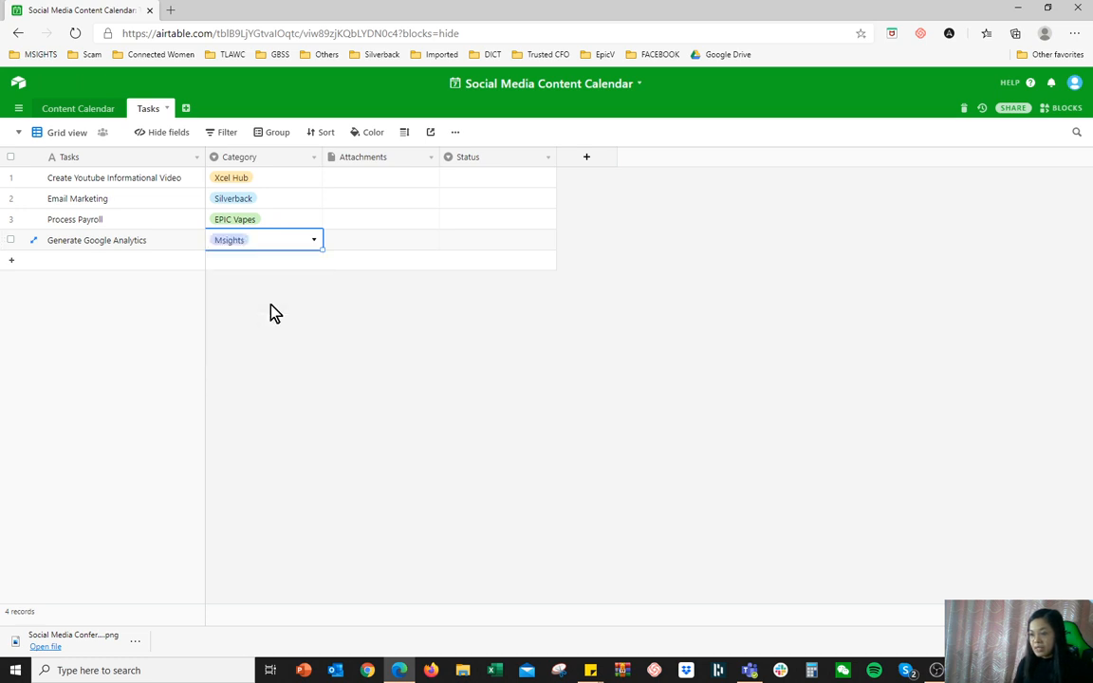
Rename the Attachments field to Schedule and change its type to Single select.
left_click(367, 178)
double_click(378, 161)
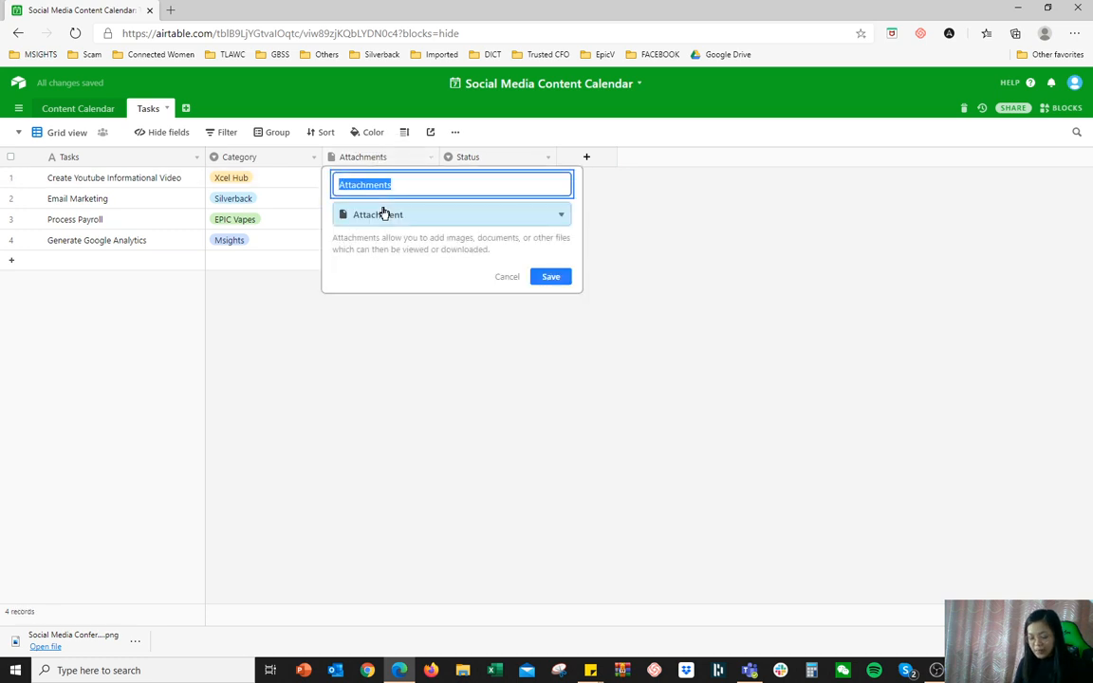
type("Schedule")
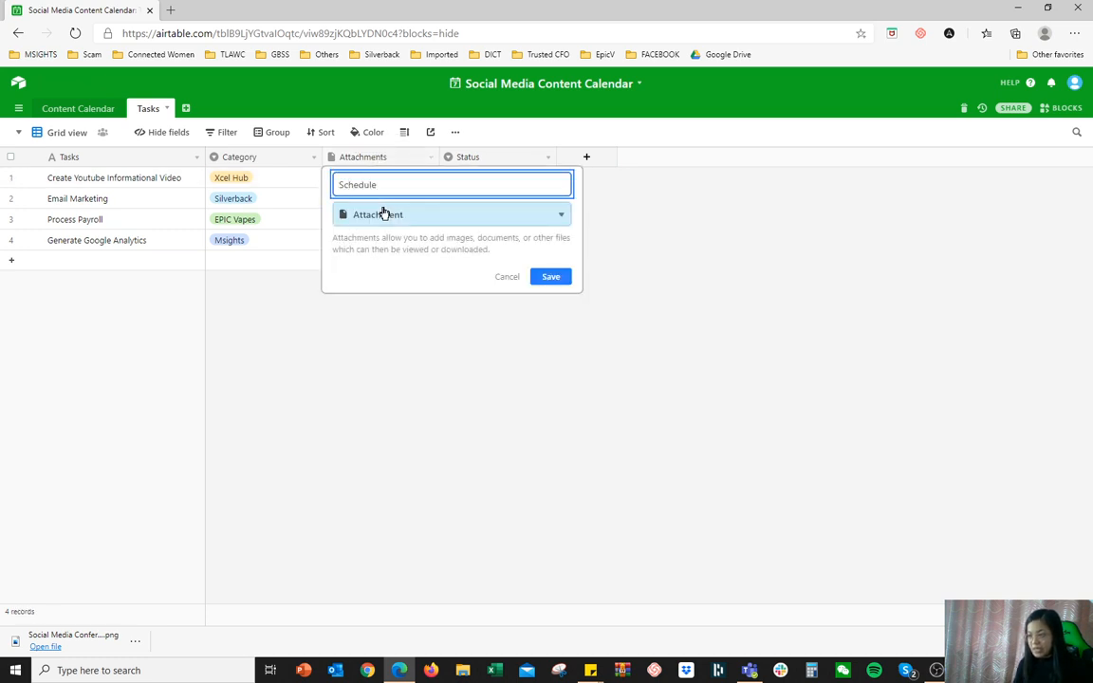
left_click(384, 214)
left_click(391, 375)
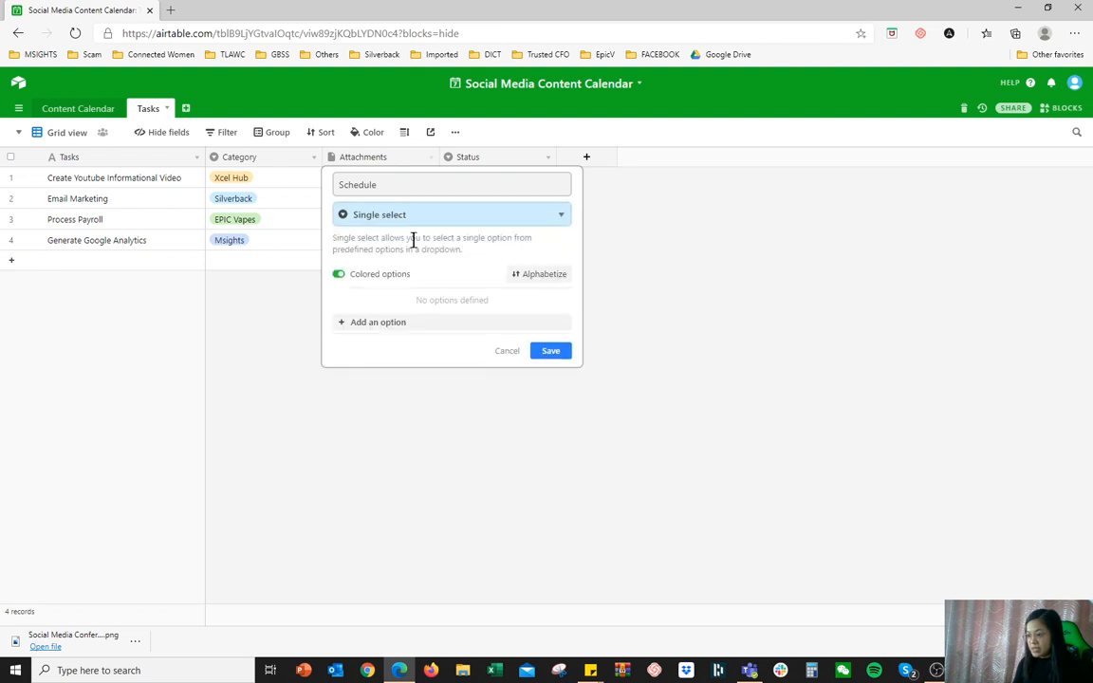
Add Monday, Tuesday, Wednesday, Thursday and Friday as options of the Schedule field.
left_click(397, 323)
type("MOnd")
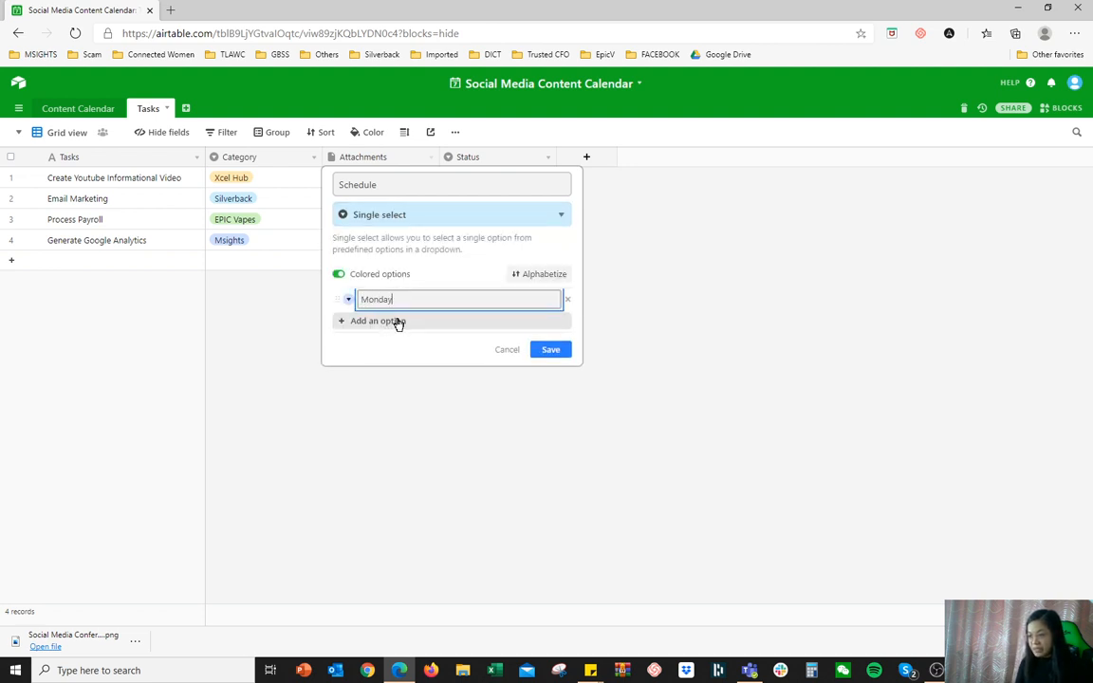
left_click(399, 323)
type("Tuesday")
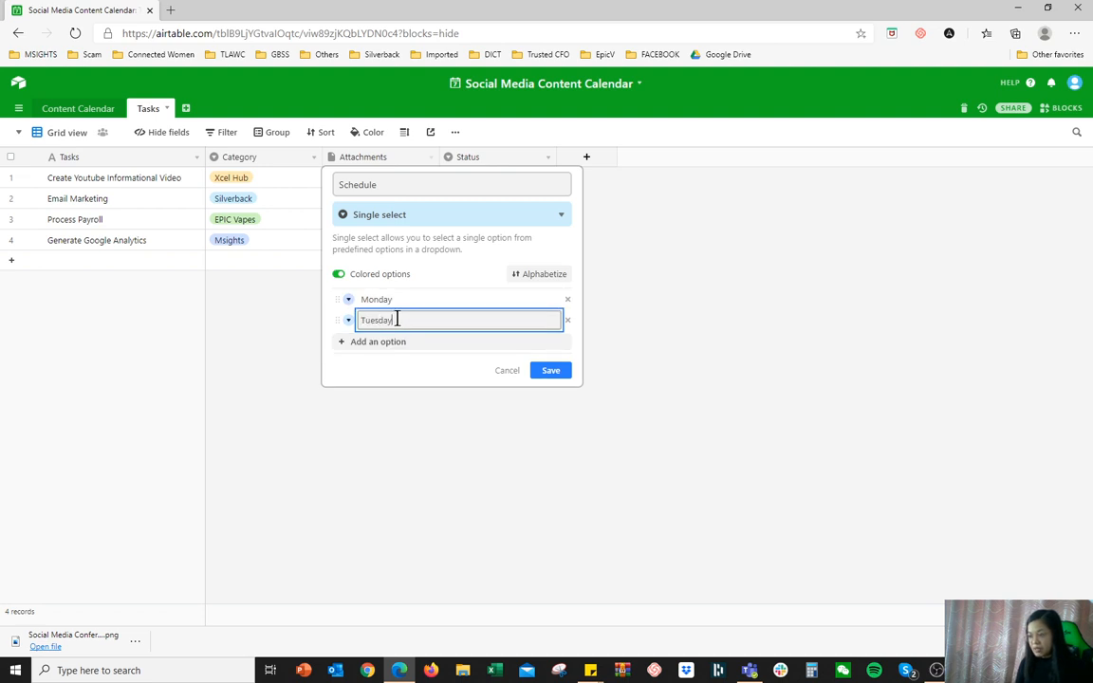
key("Return")
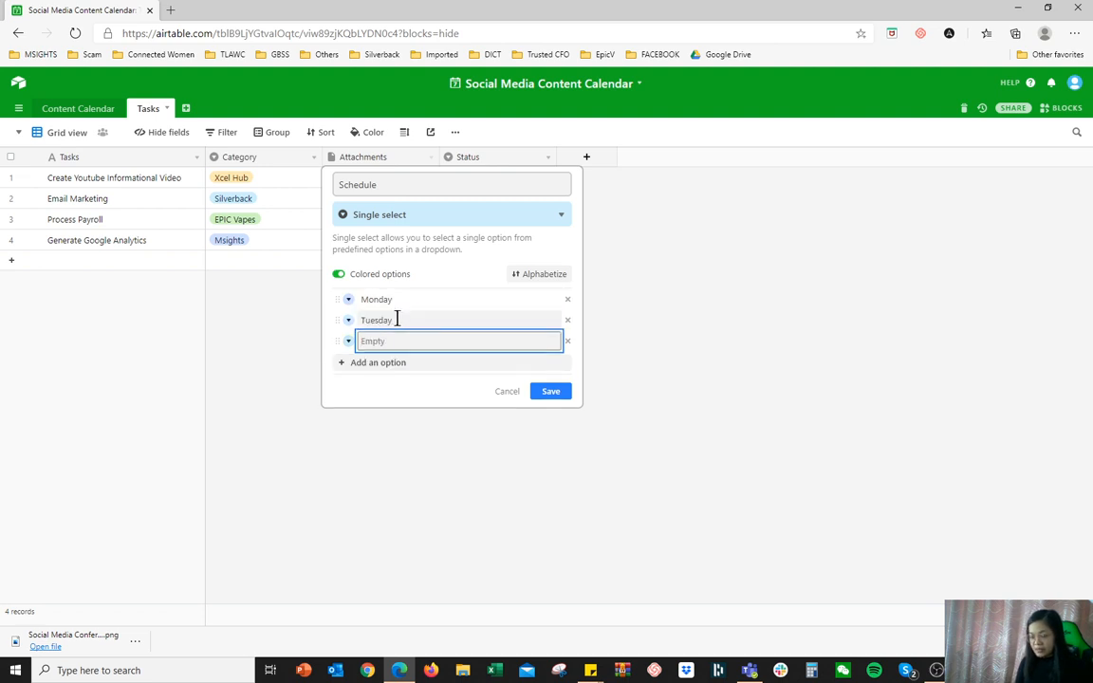
type("Wednesday")
key("Return")
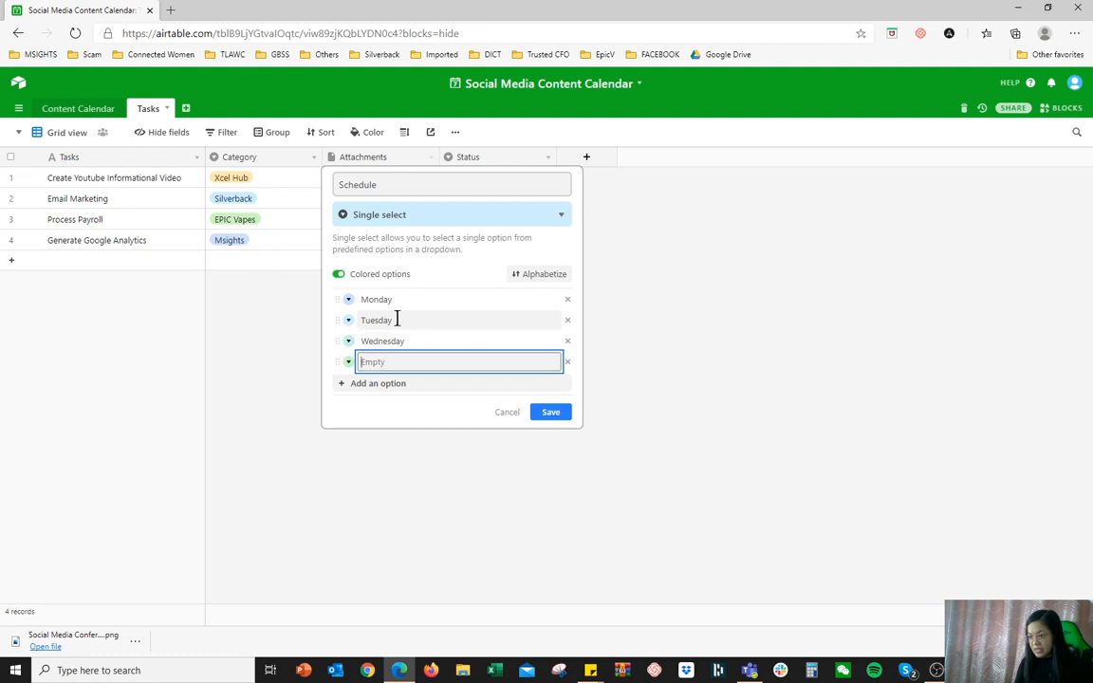
type("TRhursday")
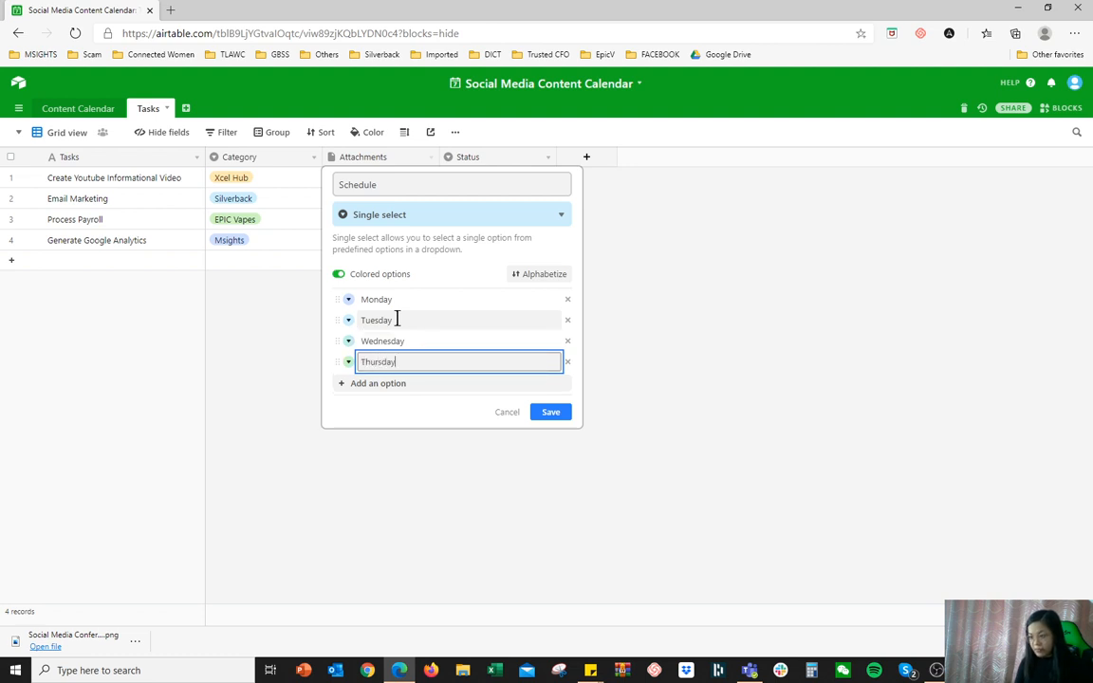
key("Return")
type("Friday")
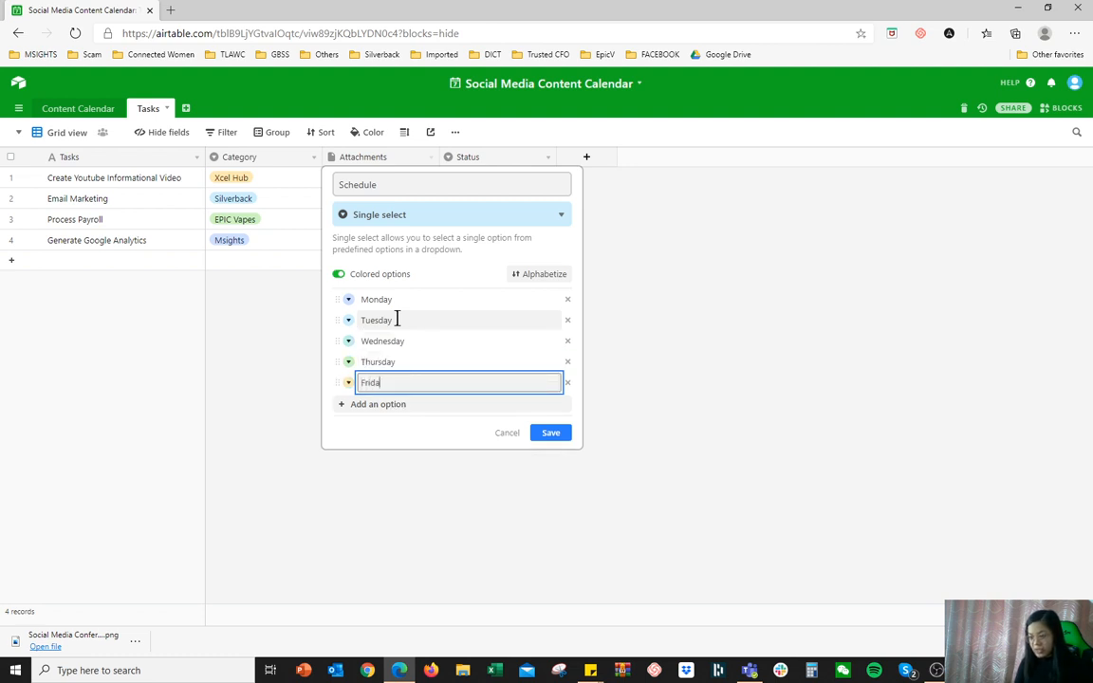
Add "Mon-Fri" and "Weekends" as further Schedule options and save the field.
key("Return")
type("Mon-F")
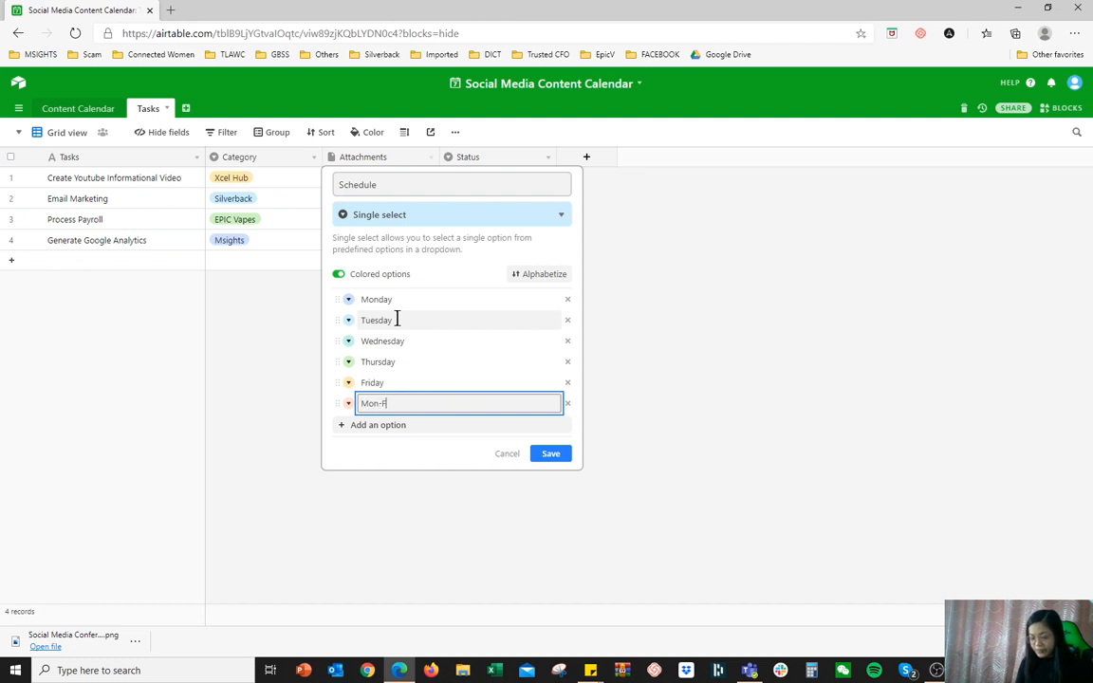
type("ri")
key("Return")
type("Weekend")
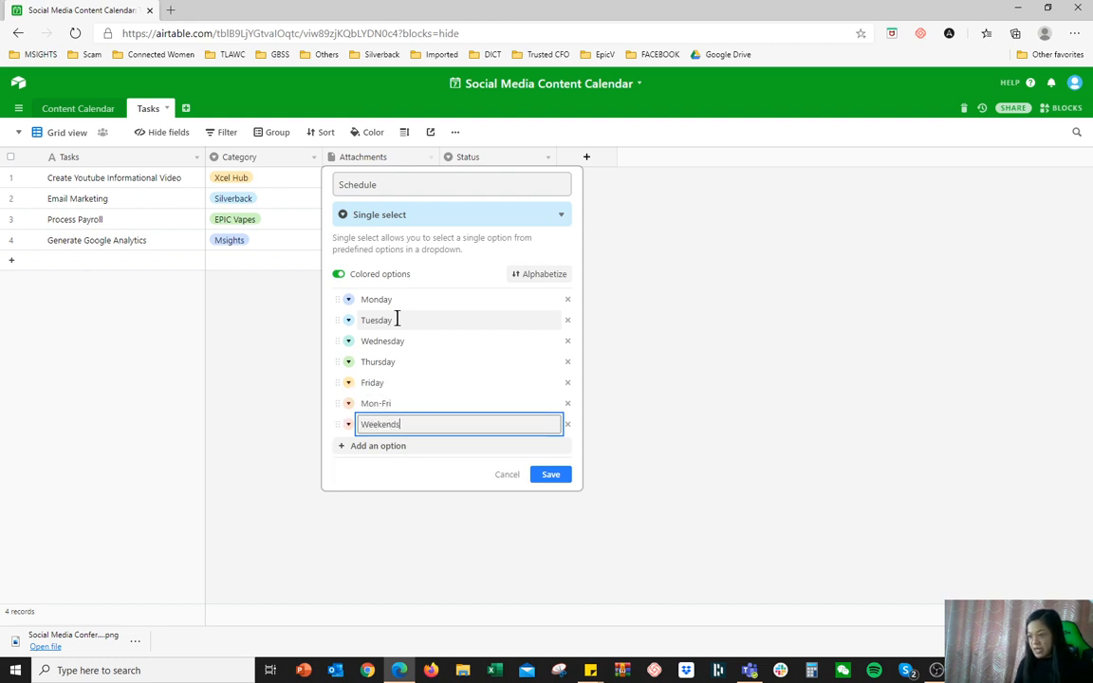
type("s")
left_click(554, 480)
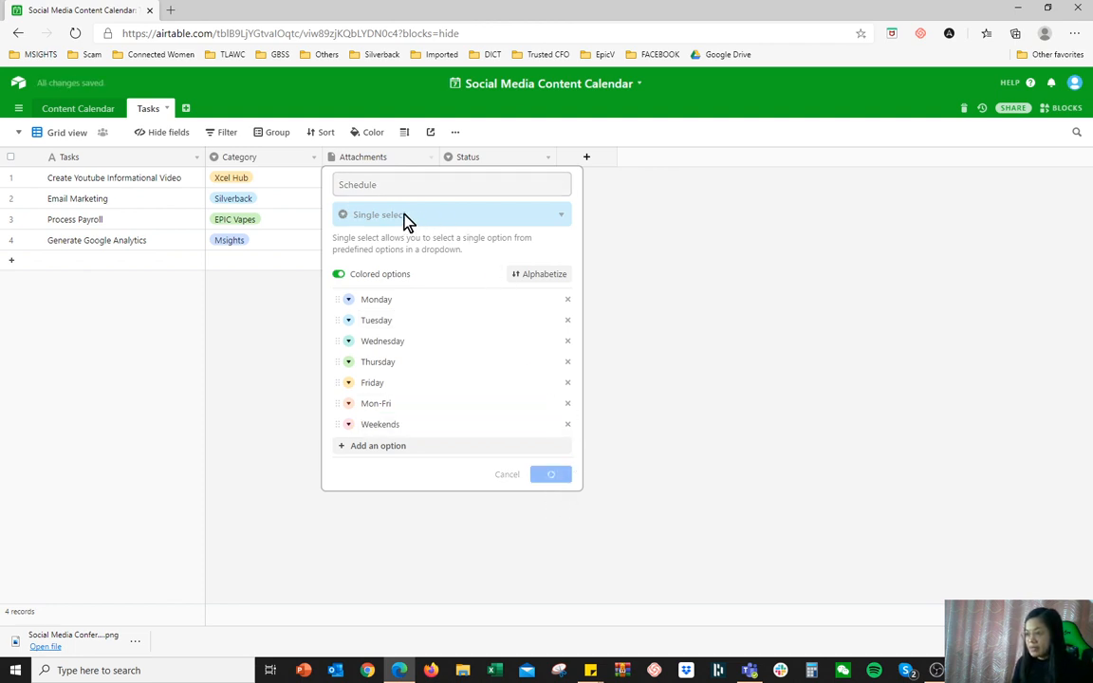
Set the schedule of the Create Youtube Informational Video and Email Marketing tasks to Mon-Fri.
left_click(416, 181)
left_click(418, 182)
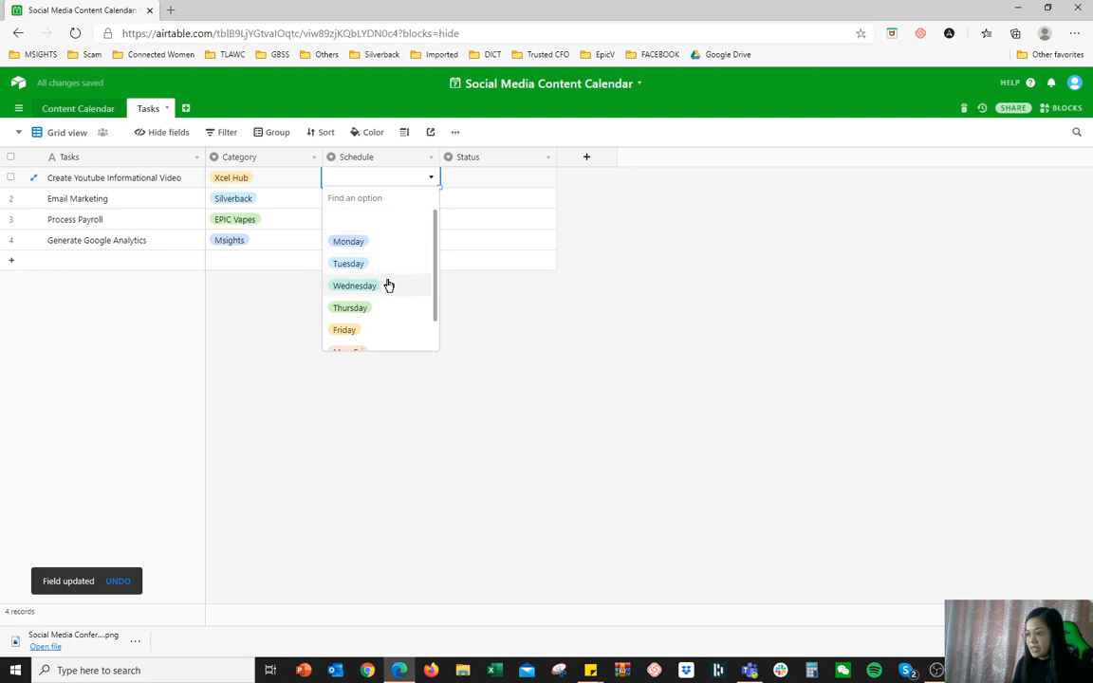
scroll(388, 285, "down", 1)
left_click(384, 313)
left_click(402, 203)
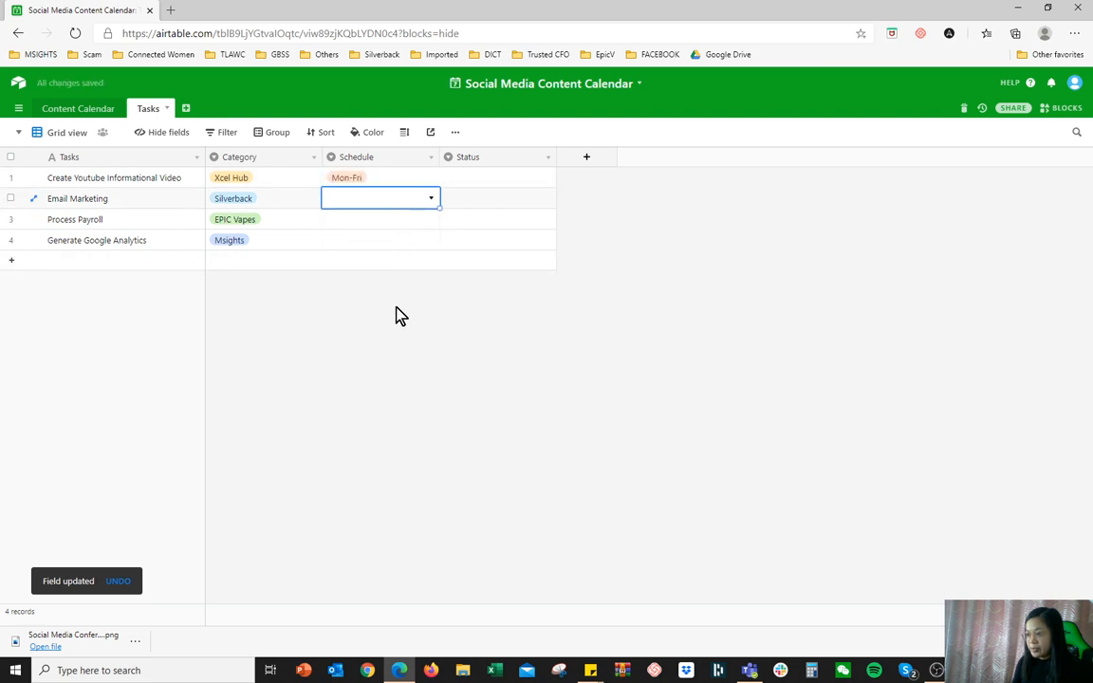
left_click(408, 200)
scroll(394, 353, "down", 1)
left_click(398, 344)
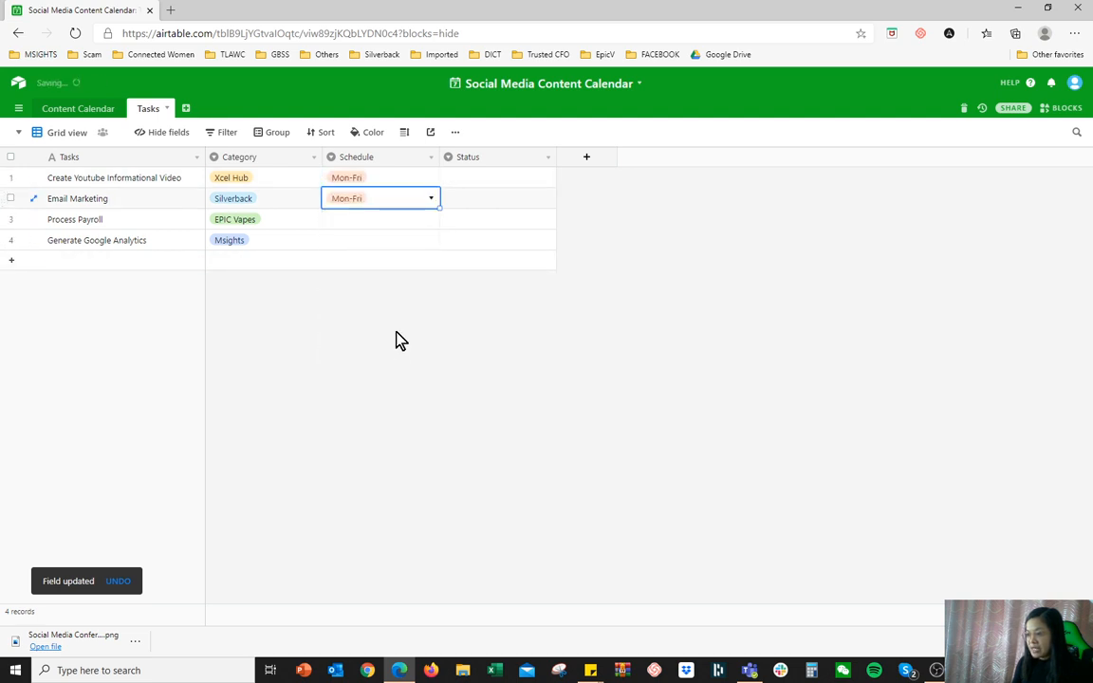
Set the schedule of the Process Payroll and Generate Google Analytics tasks to Weekends.
left_click(412, 221)
left_click(422, 222)
scroll(400, 357, "down", 1)
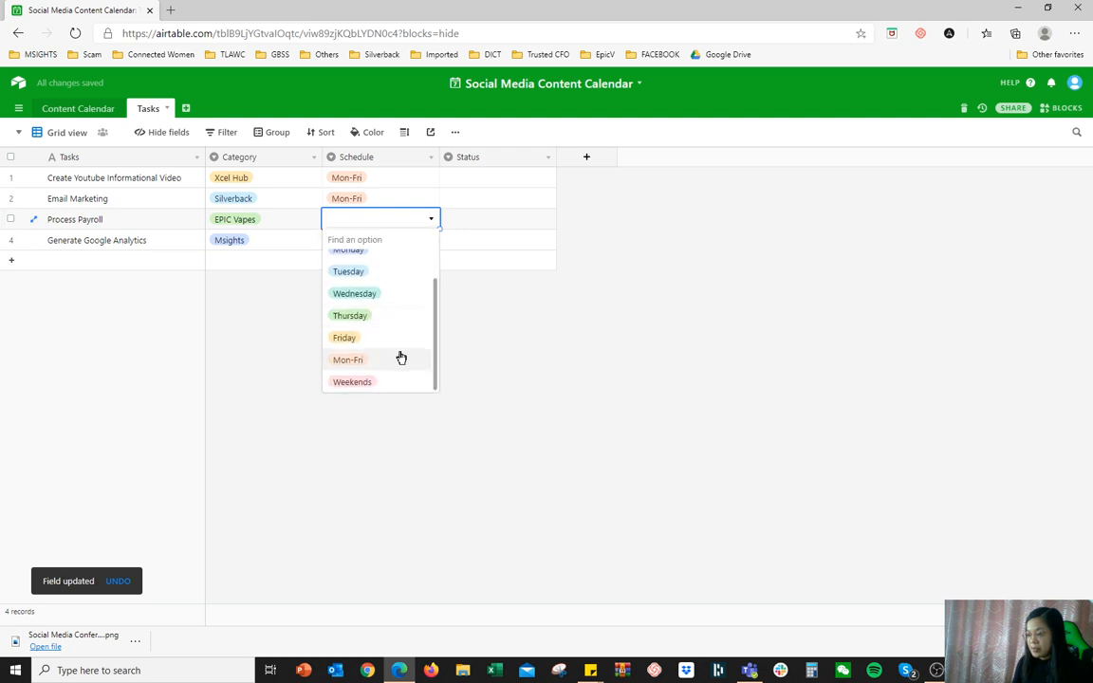
left_click(394, 380)
left_click(402, 241)
left_click(408, 240)
scroll(399, 399, "down", 1)
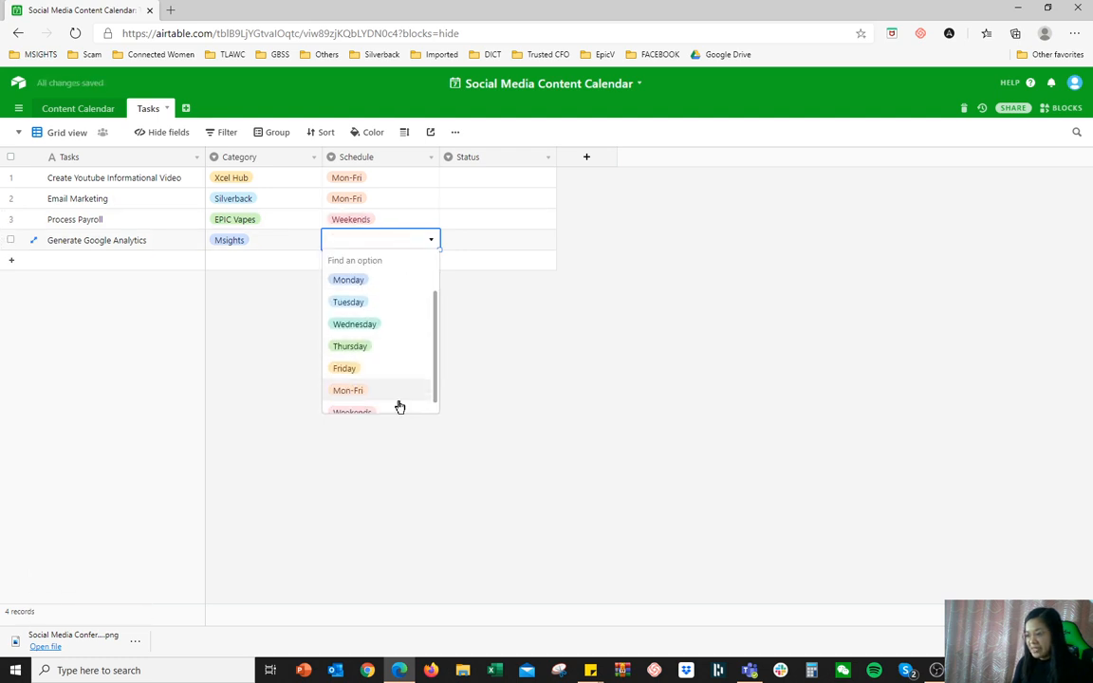
left_click(400, 411)
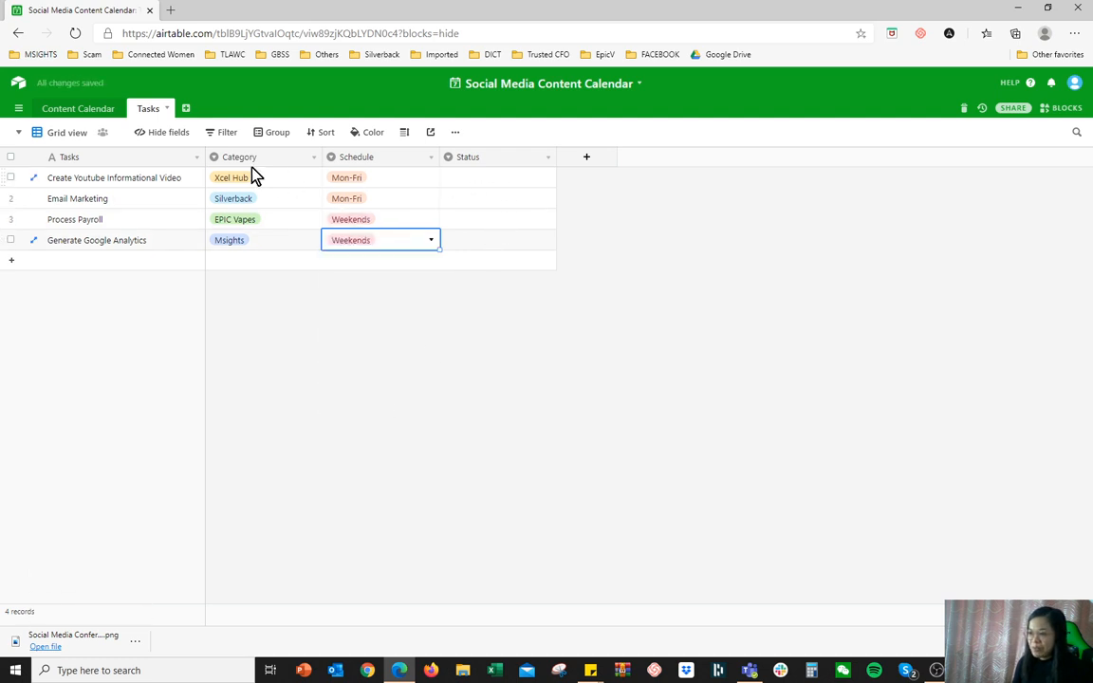
Create a Kanban view of the Tasks table with records stacked by the Schedule field.
left_click(269, 134)
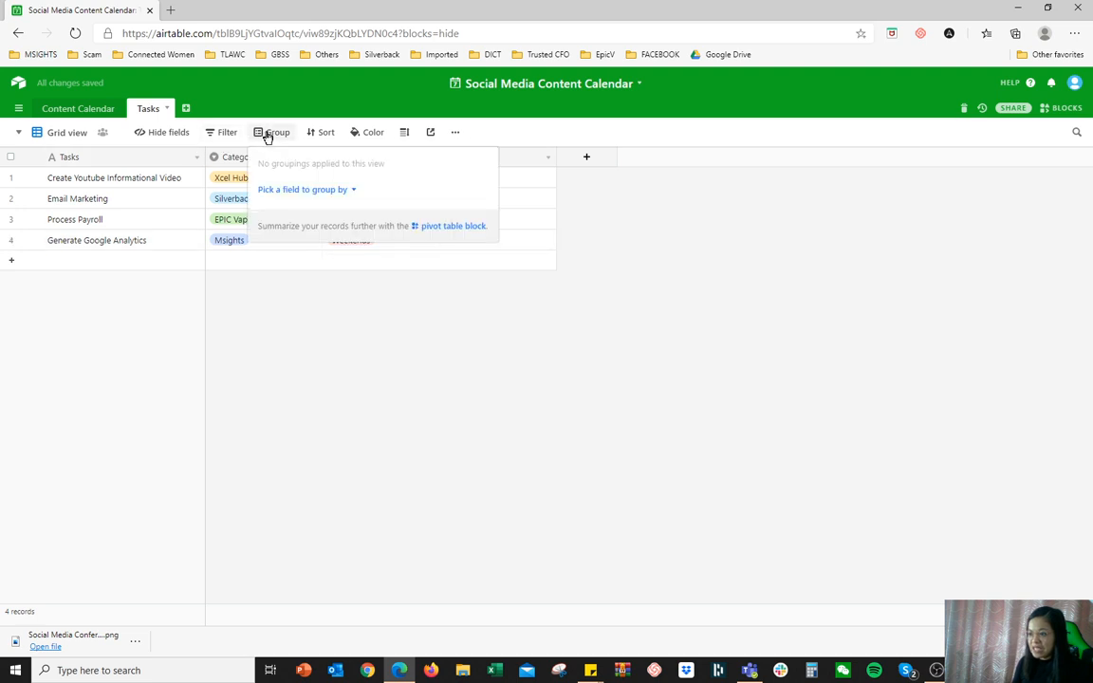
left_click(64, 133)
left_click(361, 203)
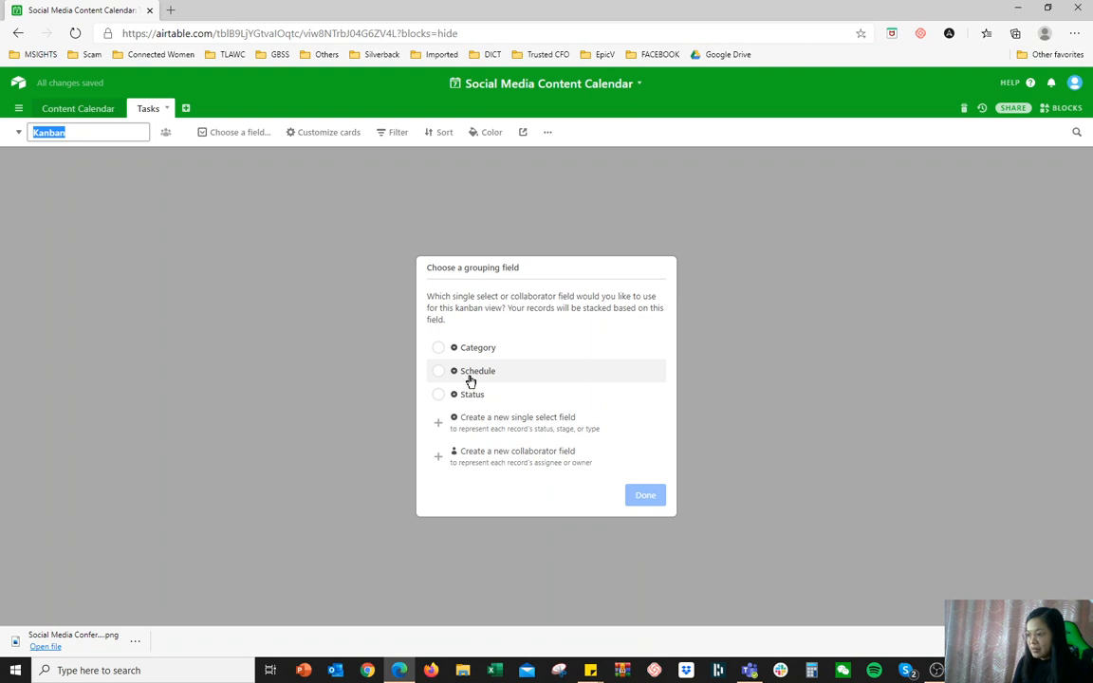
left_click(471, 374)
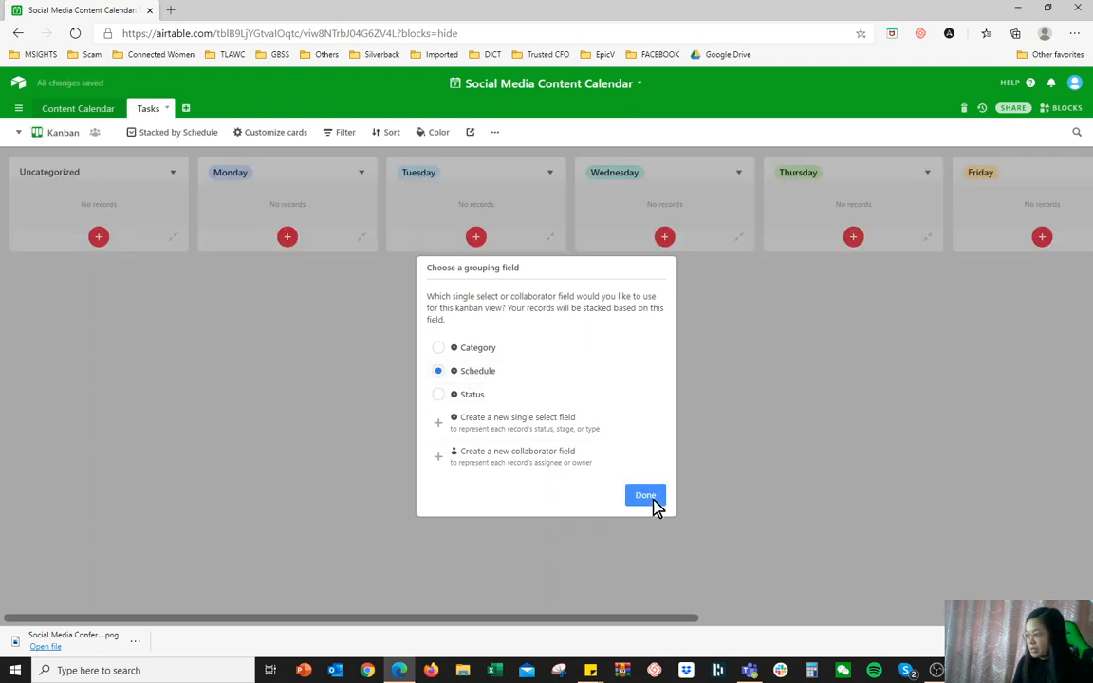
left_click(646, 496)
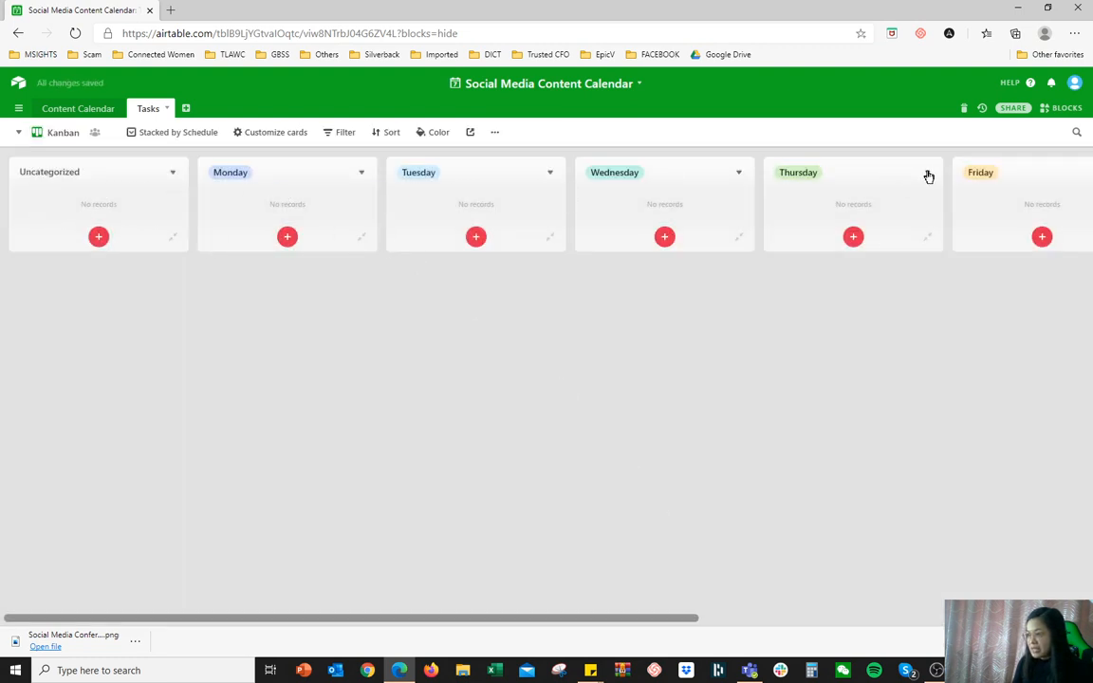
Add a blank, unnamed record to the Mon-Fri stack of the Kanban board.
left_click_drag(487, 623, 885, 625)
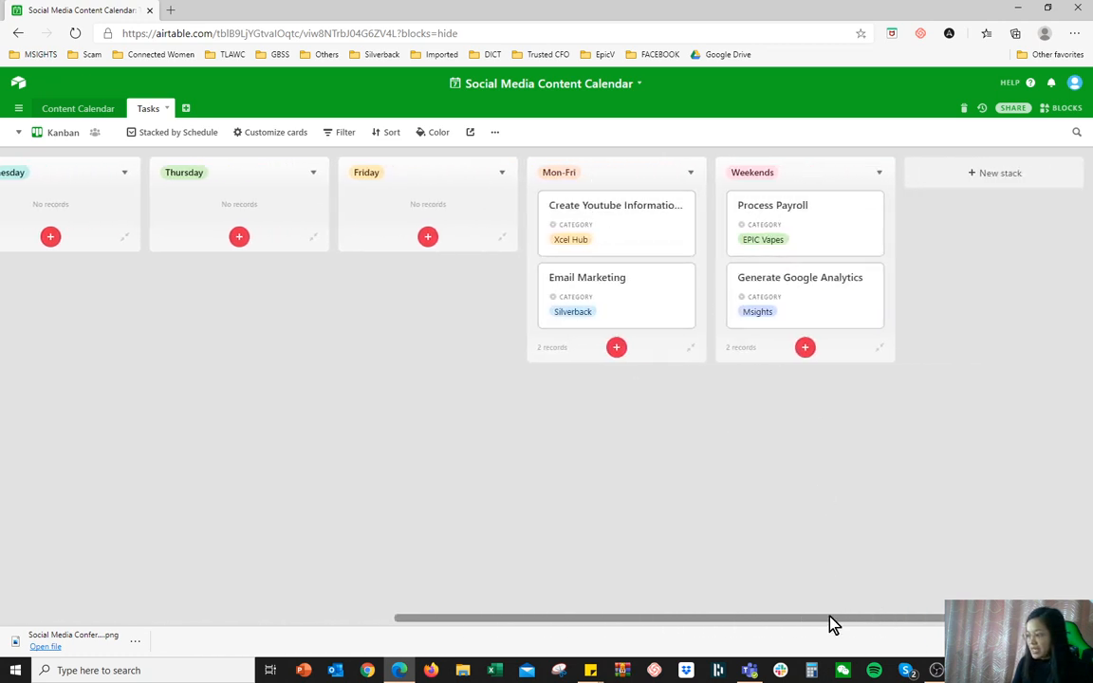
left_click_drag(831, 624, 417, 625)
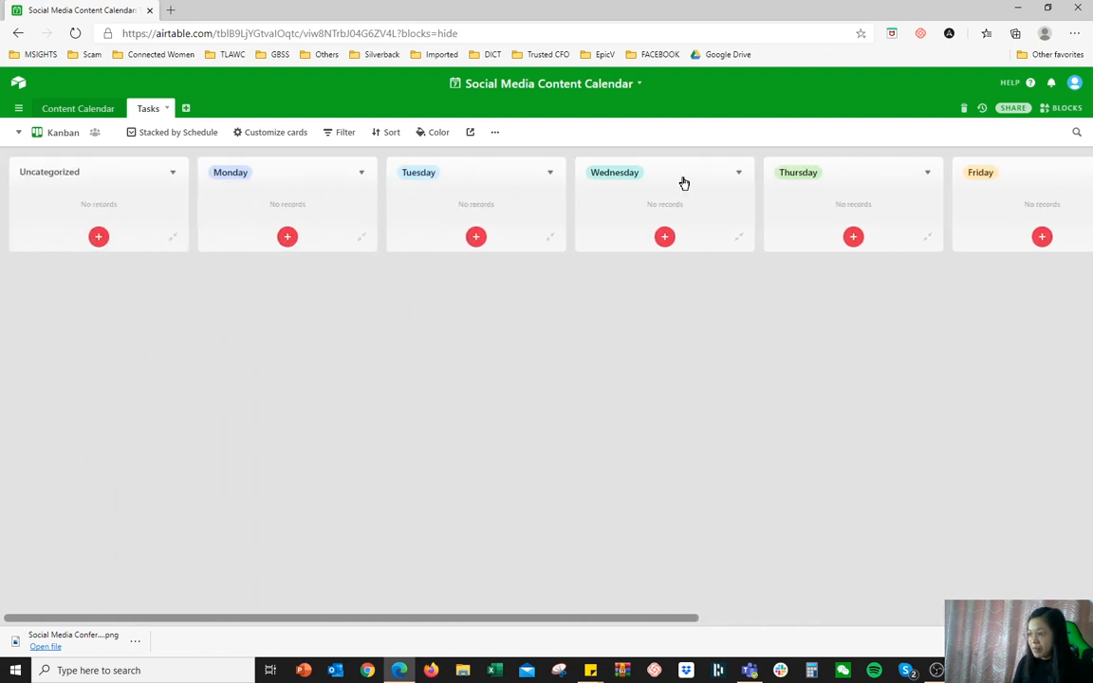
left_click_drag(544, 626, 949, 622)
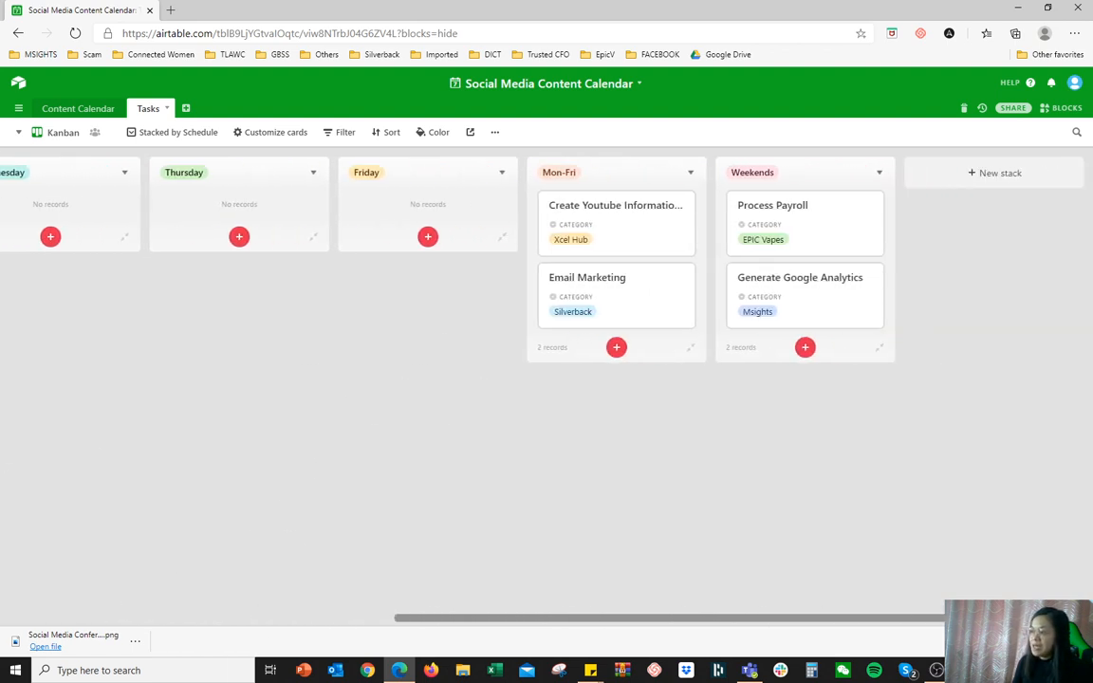
left_click(617, 348)
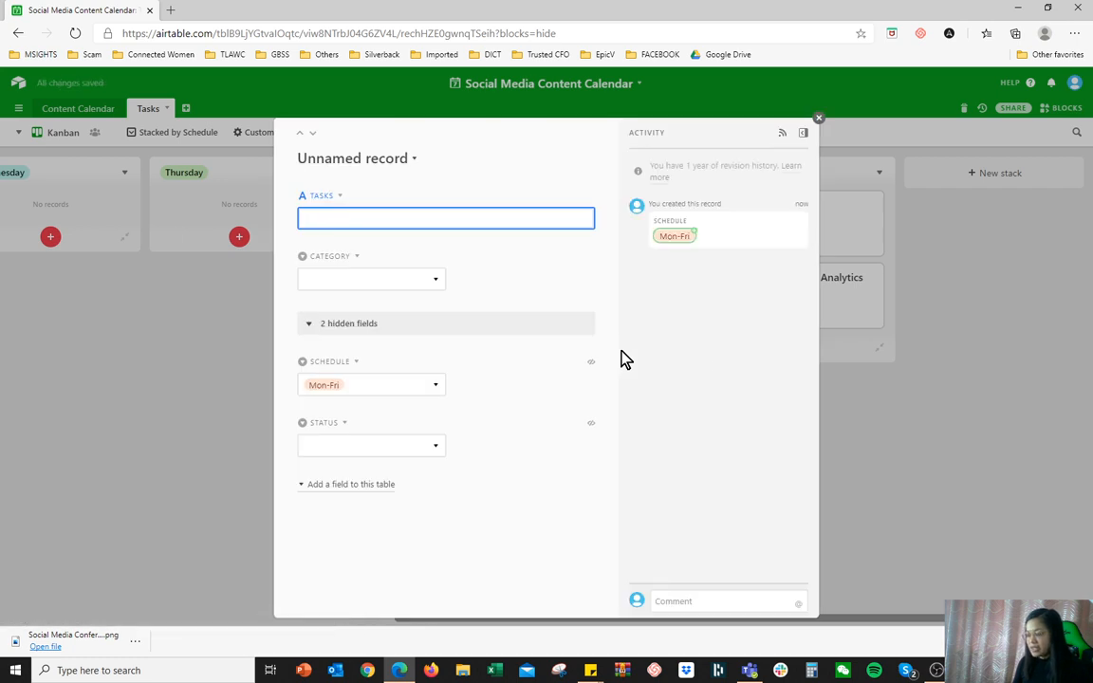
key("Escape")
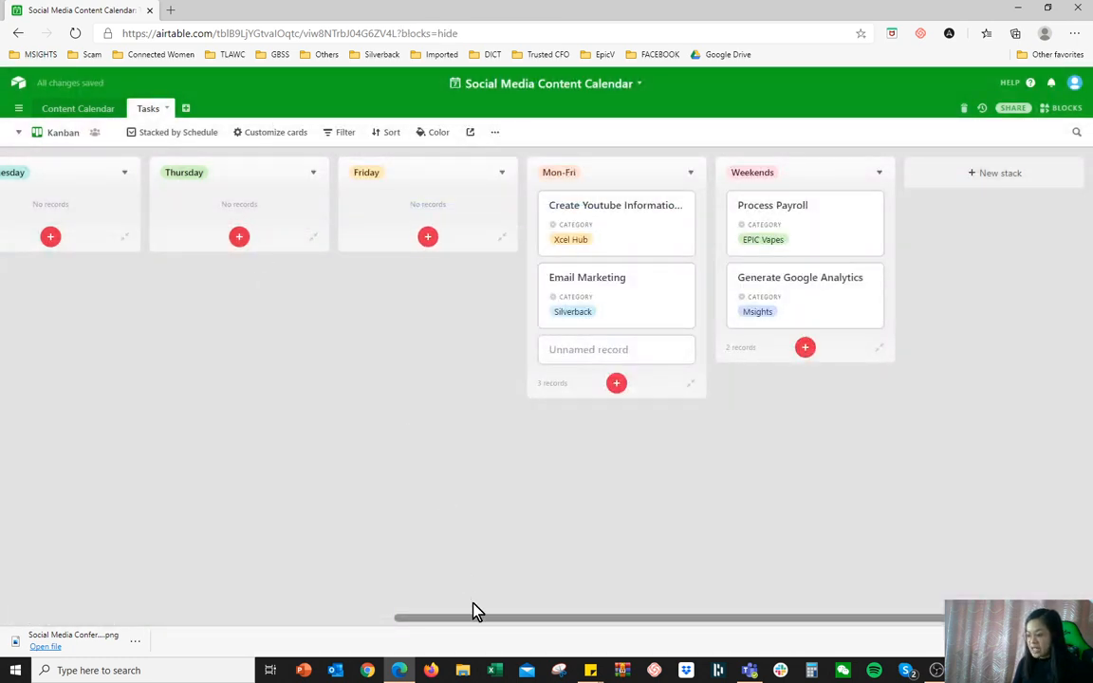
Add a "Summary Spreadsheet" record to the Wednesday stack with the Silverback category and Todo status.
left_click_drag(439, 624, 354, 623)
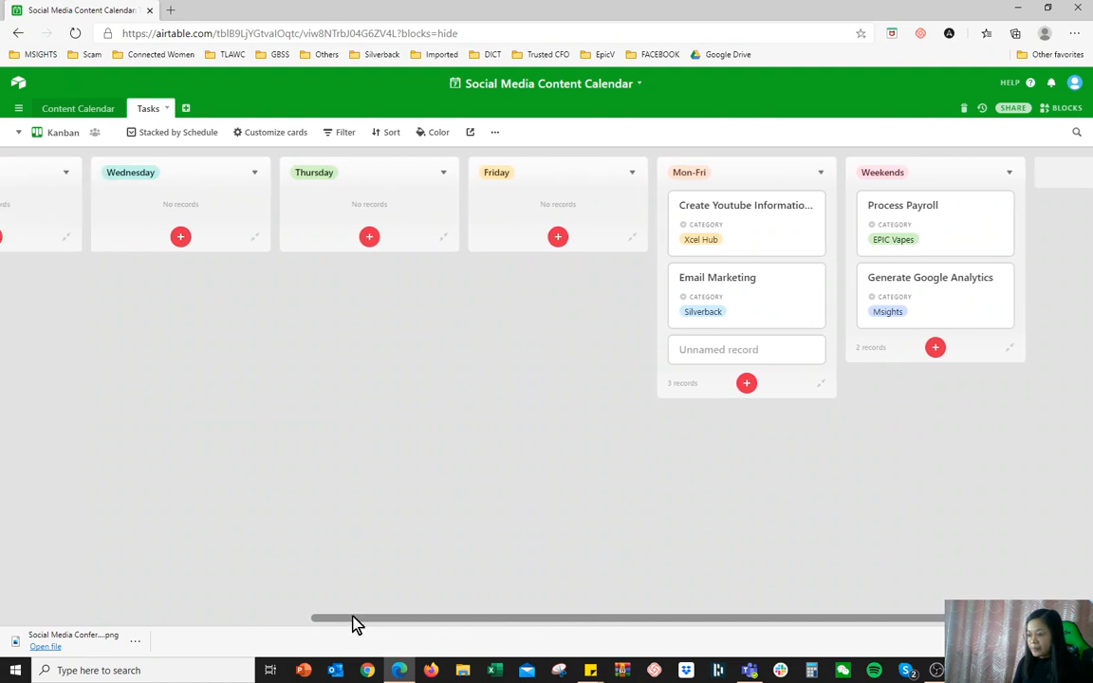
left_click(180, 237)
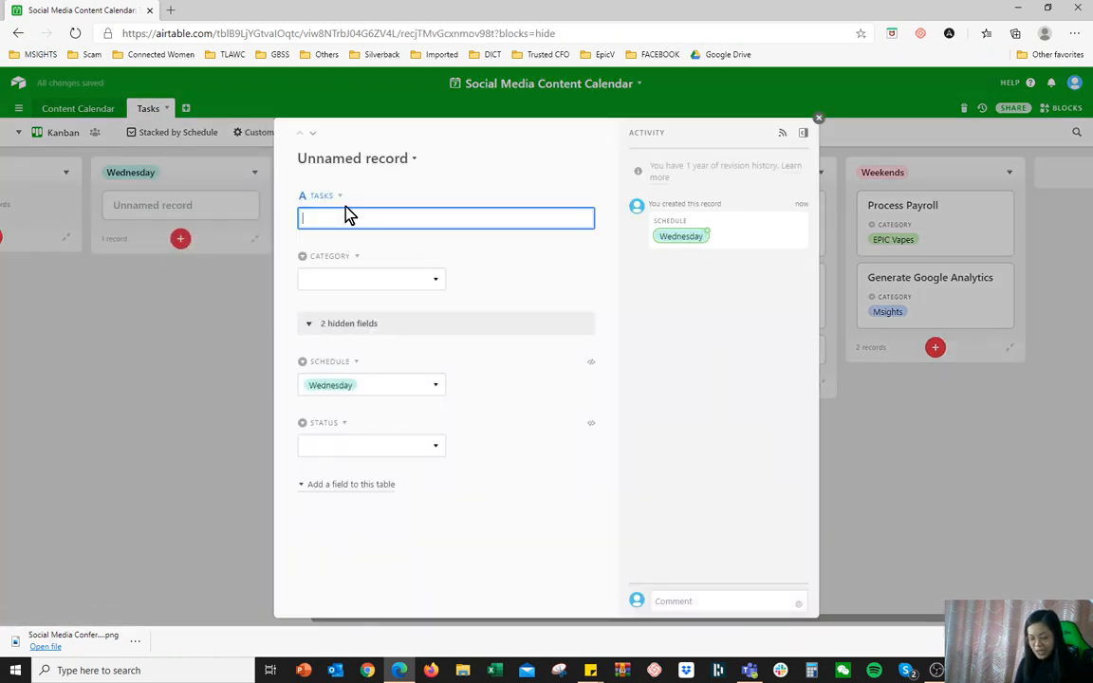
type("Summary ")
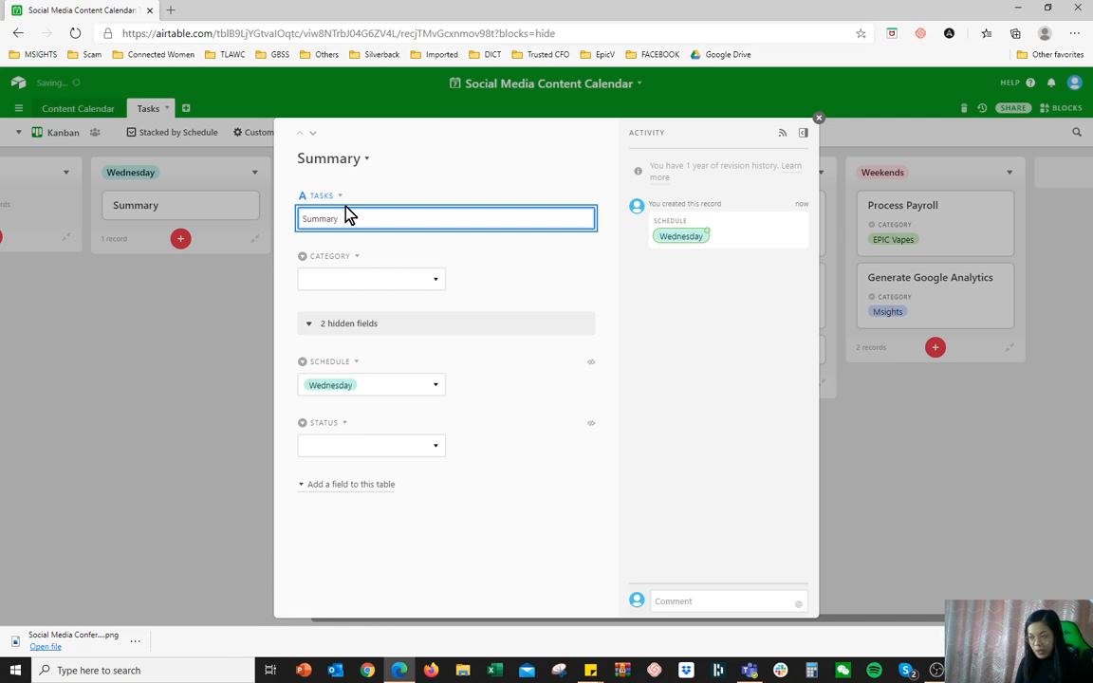
type("Spreadsheet")
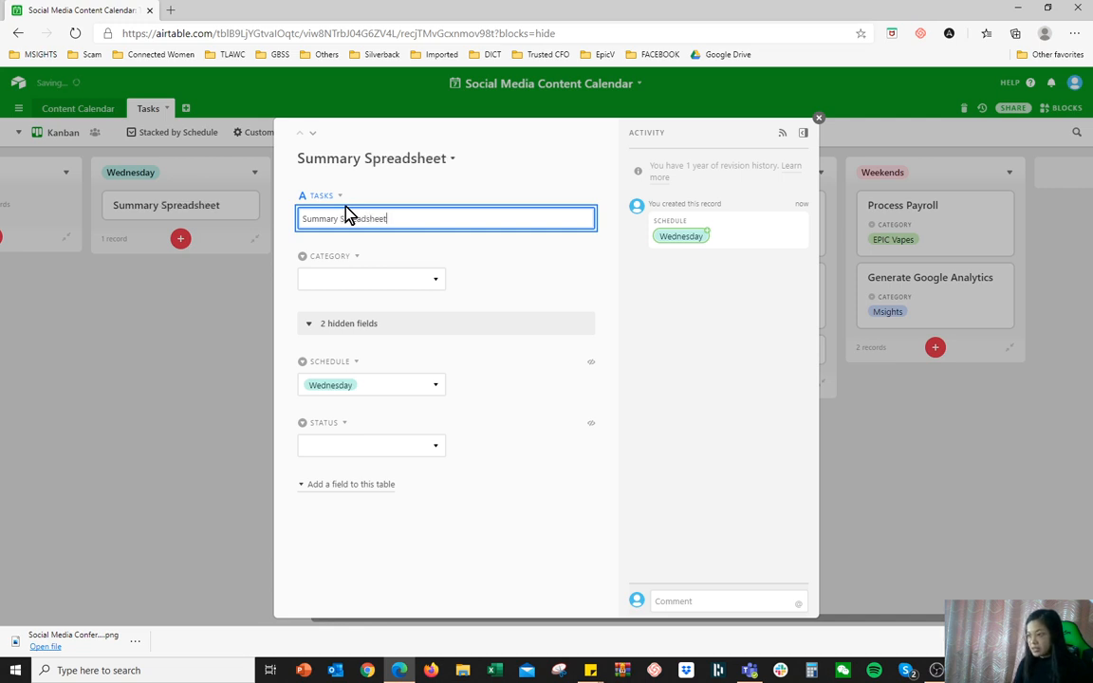
left_click(356, 280)
left_click(338, 371)
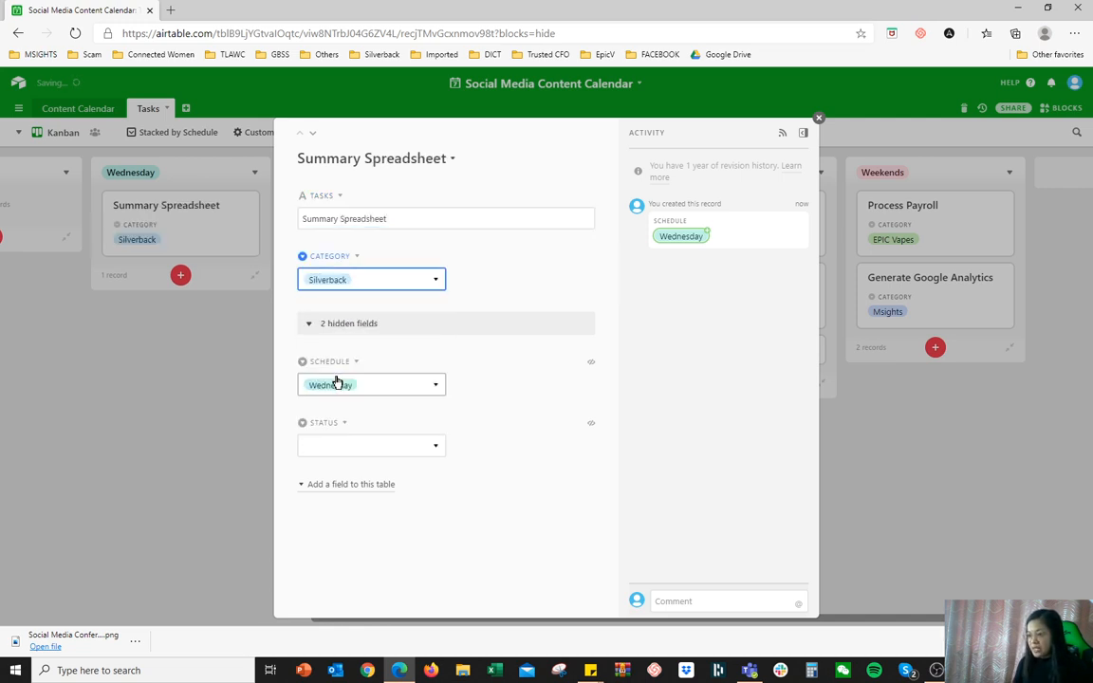
left_click(364, 444)
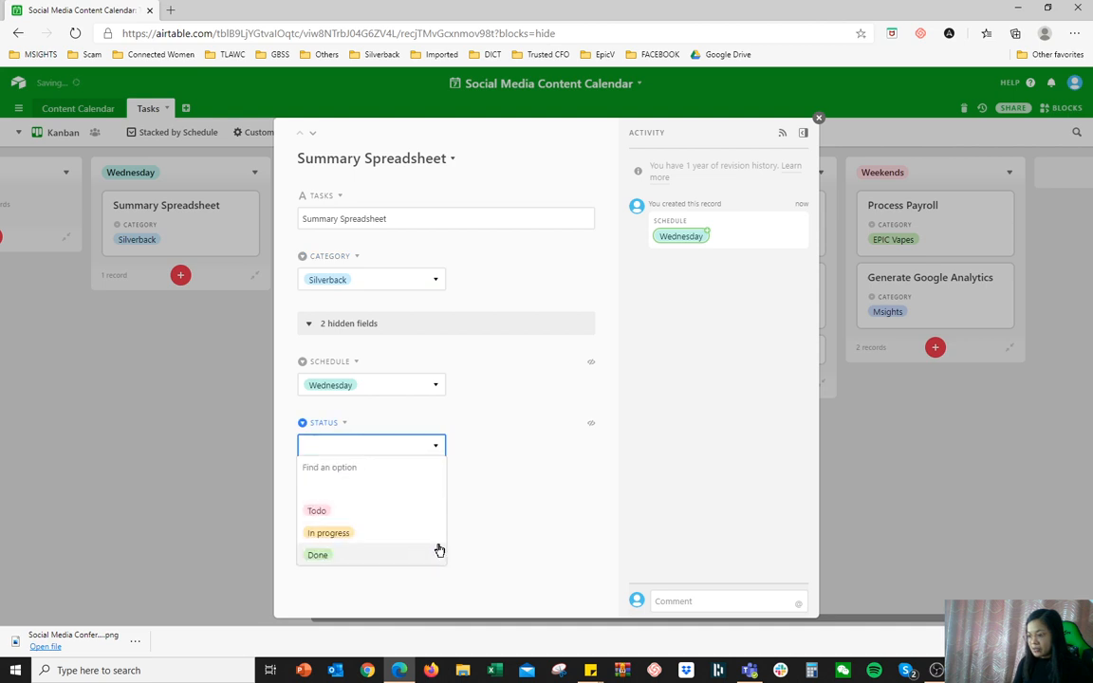
left_click(321, 512)
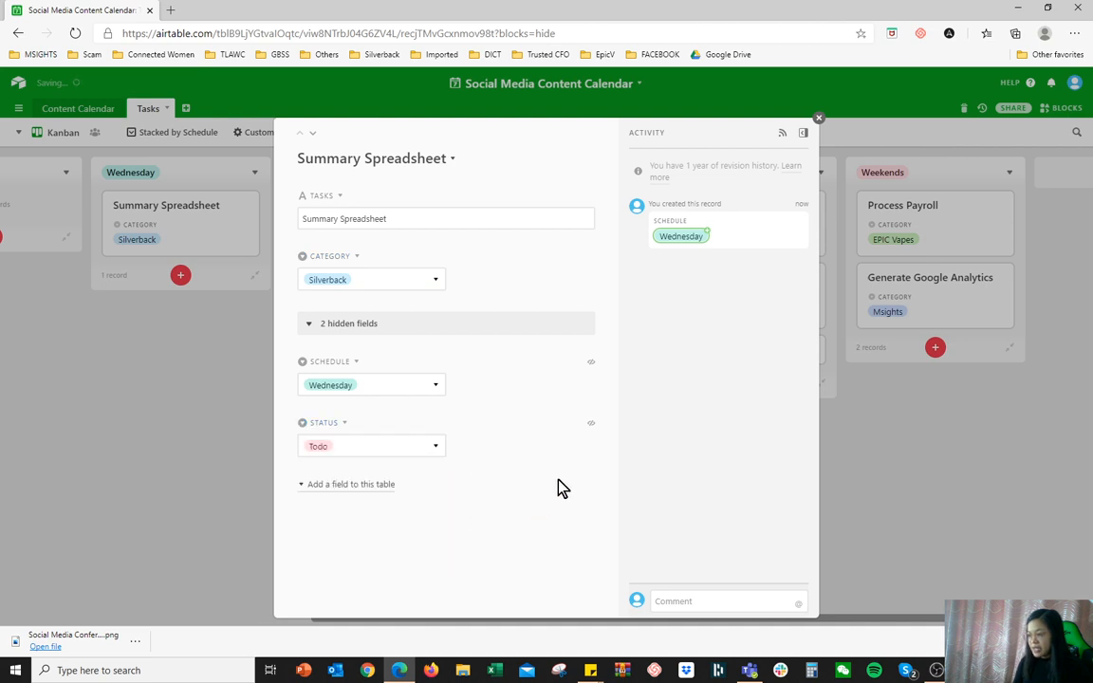
left_click(871, 505)
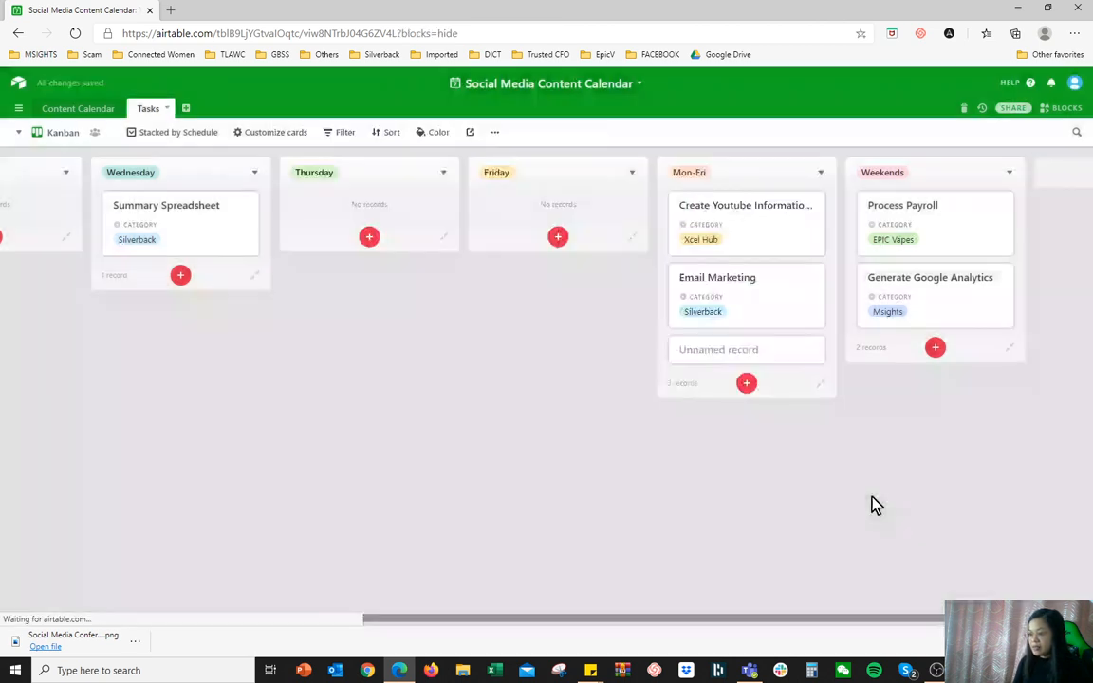
Reschedule the Summary Spreadsheet record to Friday and close its details.
left_click(179, 222)
left_click(323, 386)
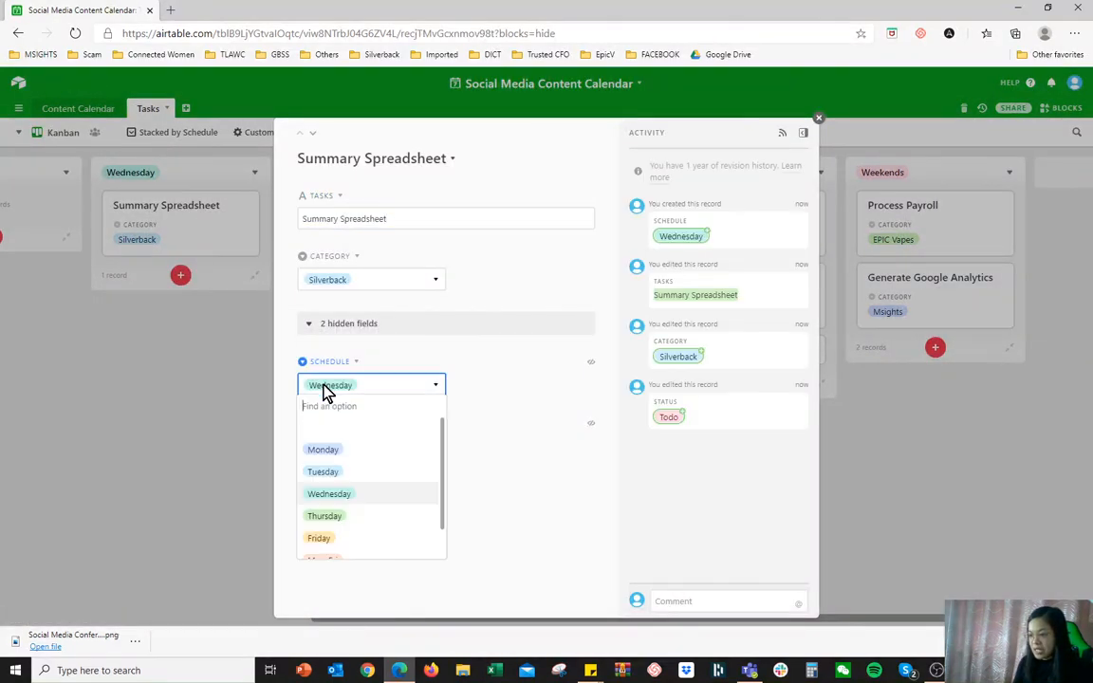
left_click(354, 537)
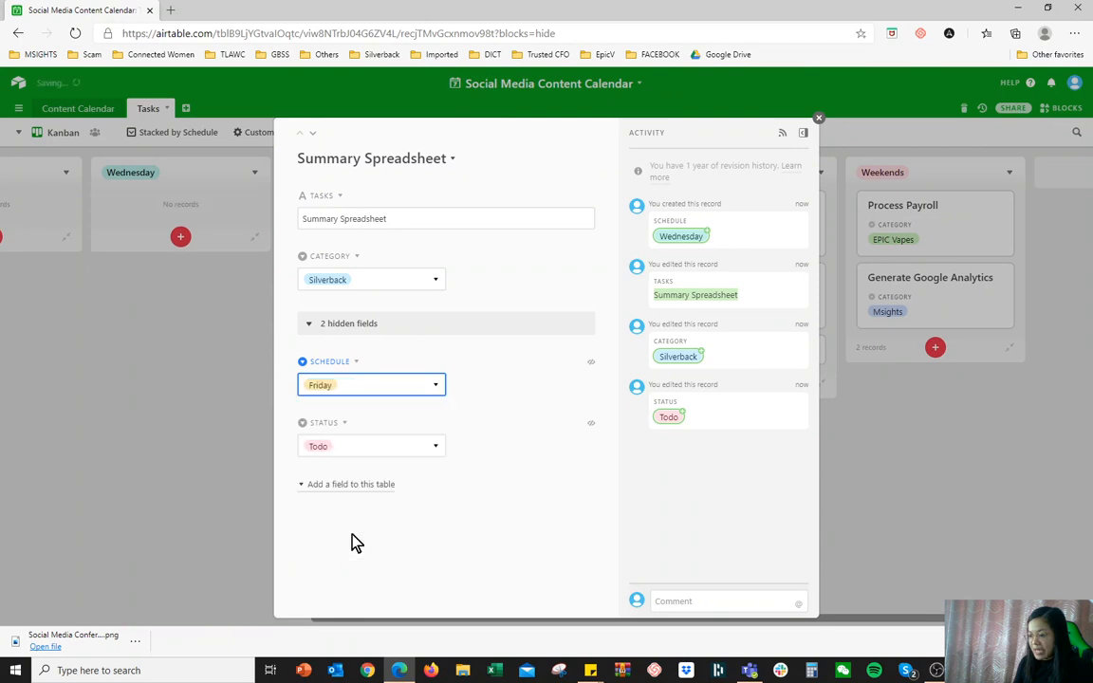
left_click(176, 439)
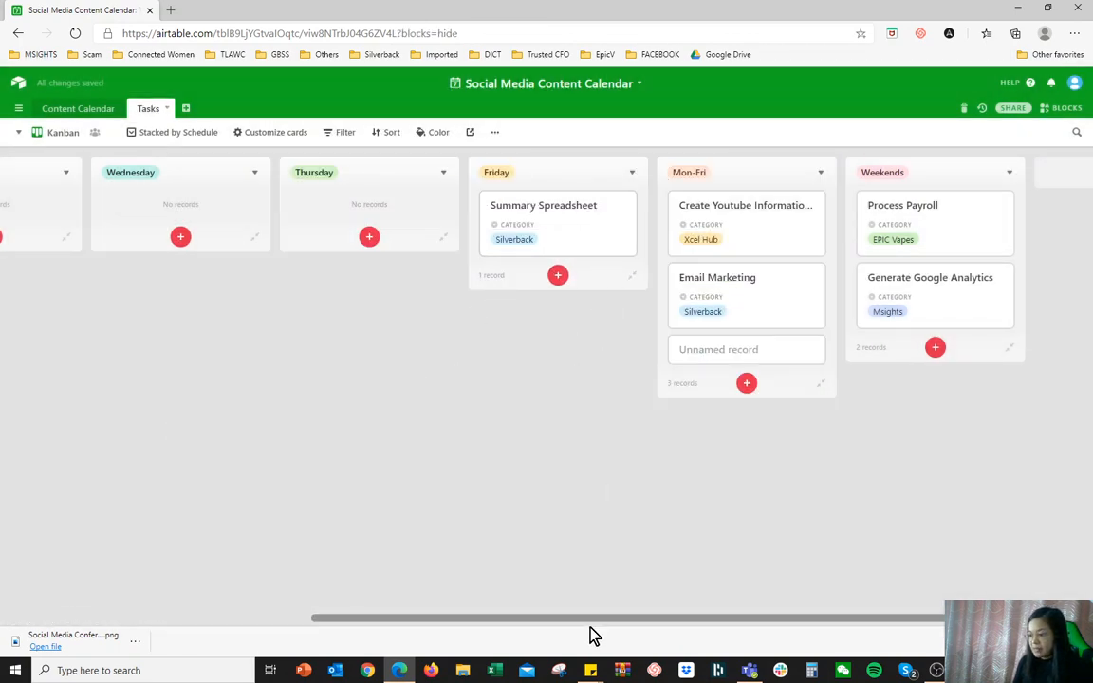
Switch the Tasks table from the Kanban board back to the Grid view.
left_click_drag(593, 622, 188, 641)
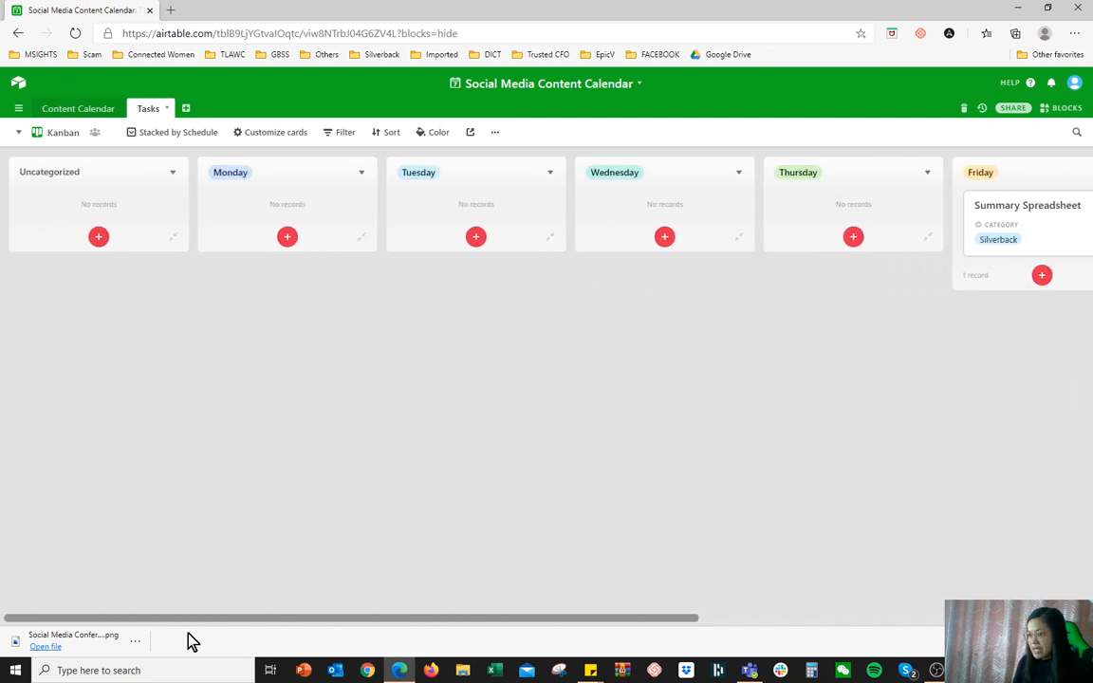
left_click(43, 133)
left_click(99, 166)
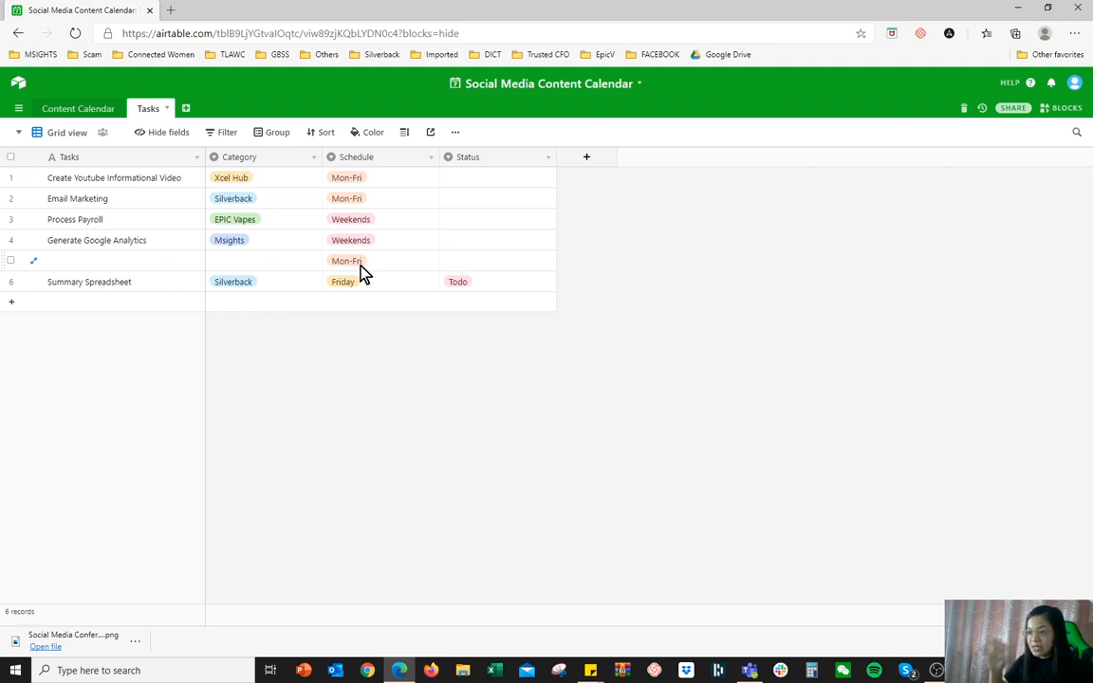
Rename the Status field "Screenshots for reference" and convert it to an Attachment field.
left_click(152, 185)
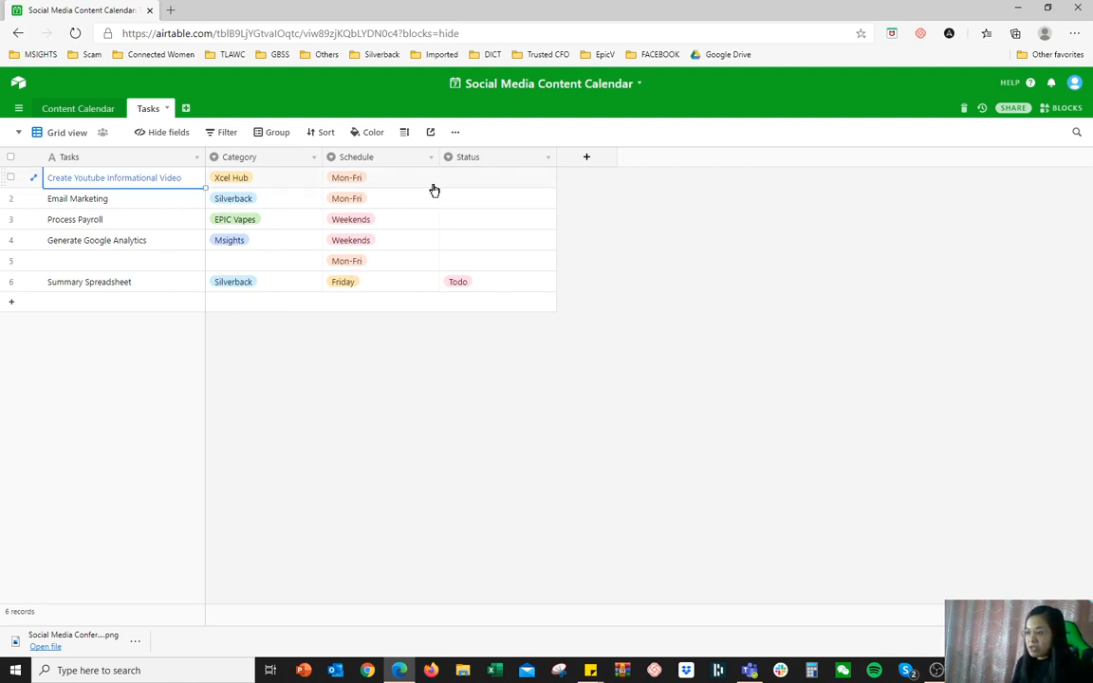
left_click(433, 182)
double_click(471, 159)
type("Screenshots for reference")
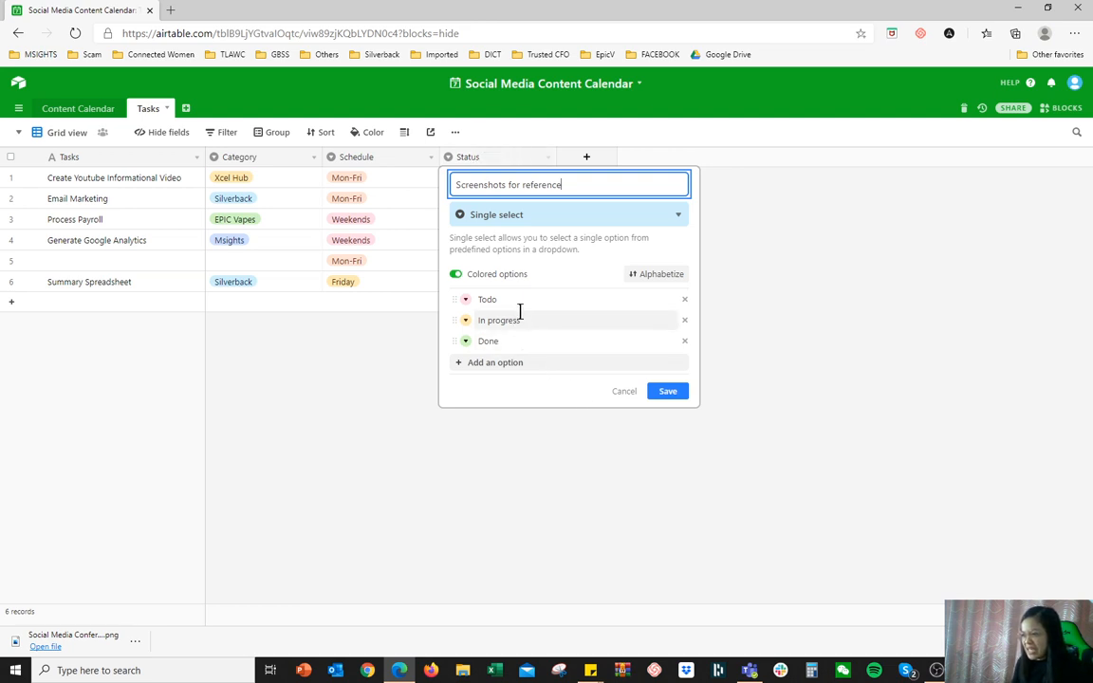
left_click(526, 217)
left_click(512, 312)
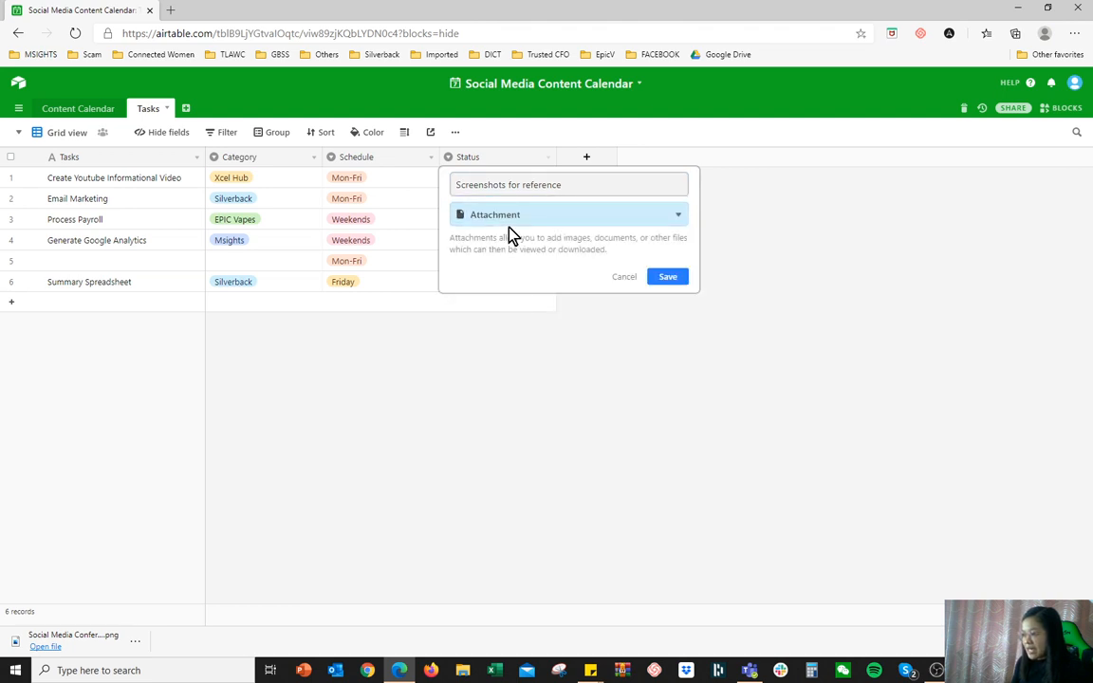
left_click(672, 280)
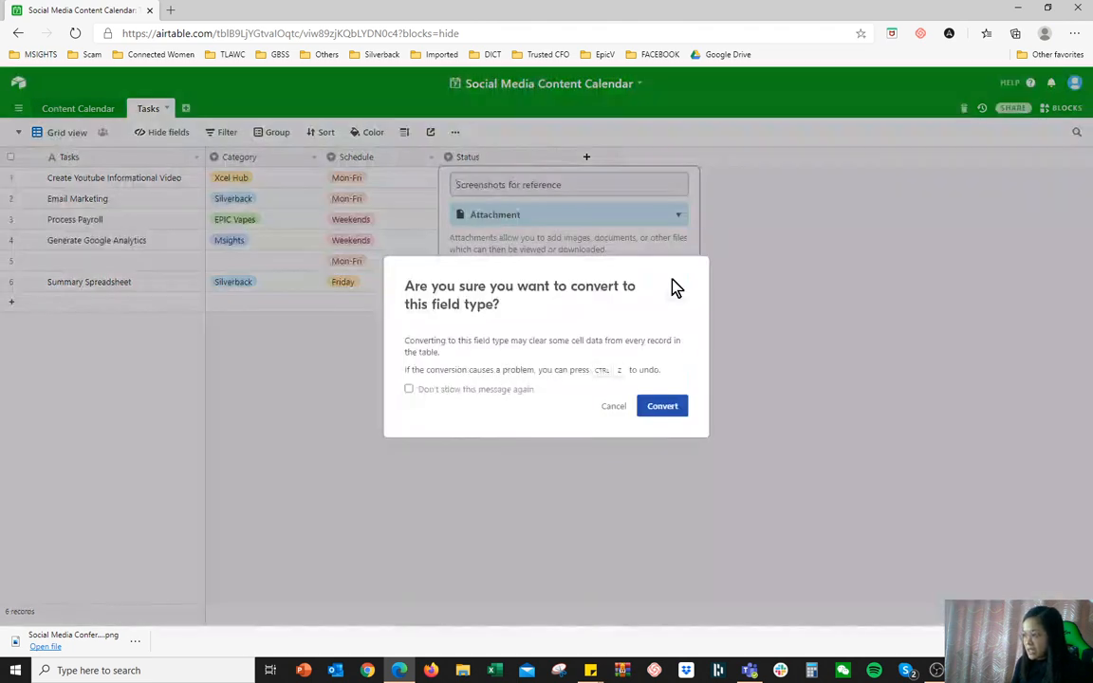
left_click(677, 412)
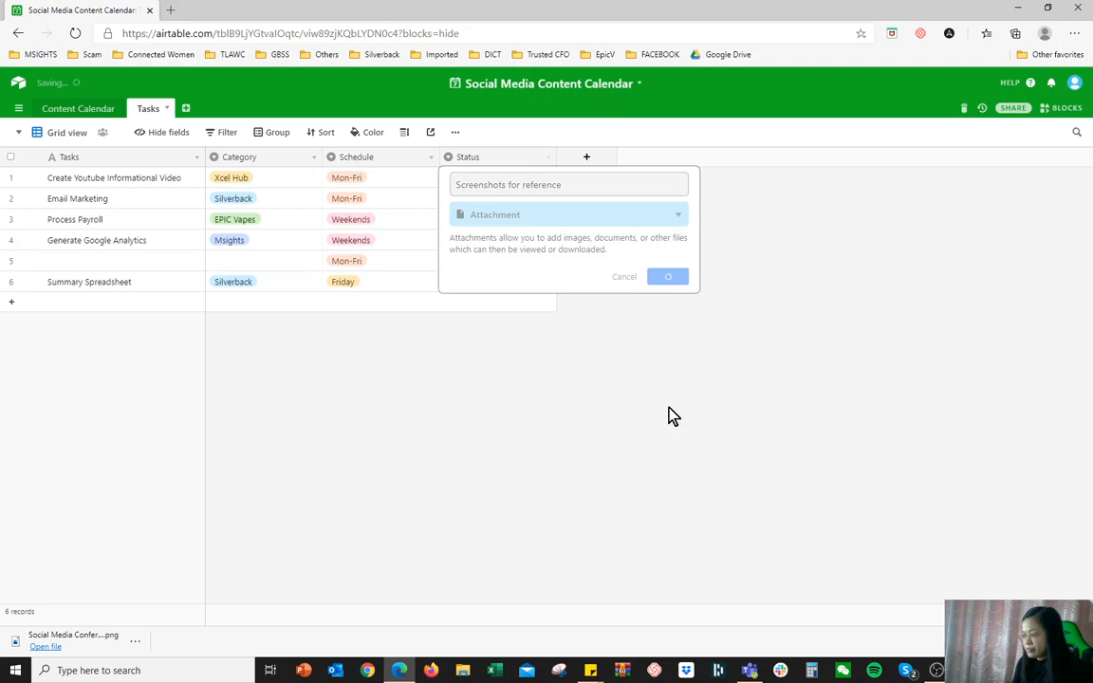
Start importing a spreadsheet as a new table, using a CSV file as the source.
left_click(186, 110)
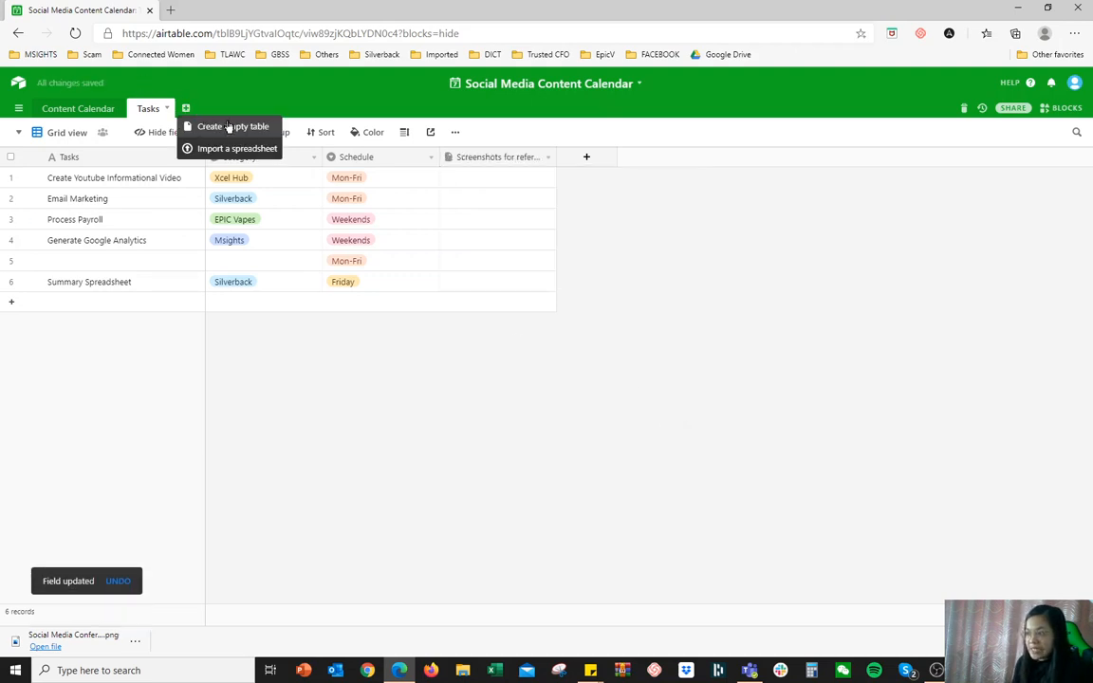
left_click(210, 95)
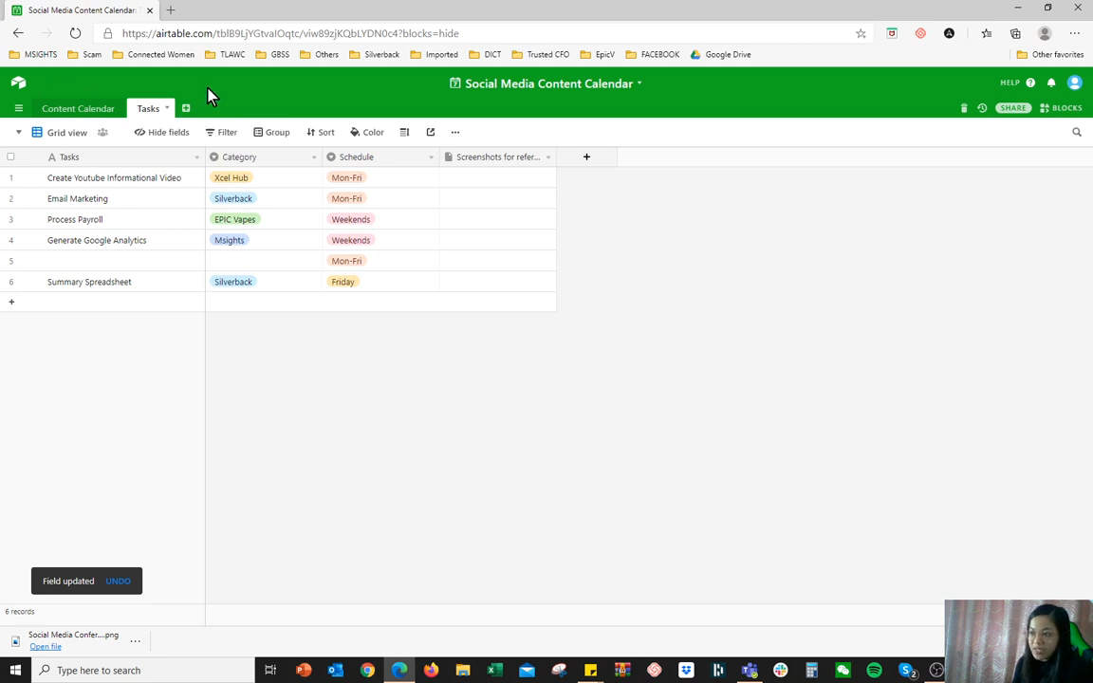
left_click(187, 112)
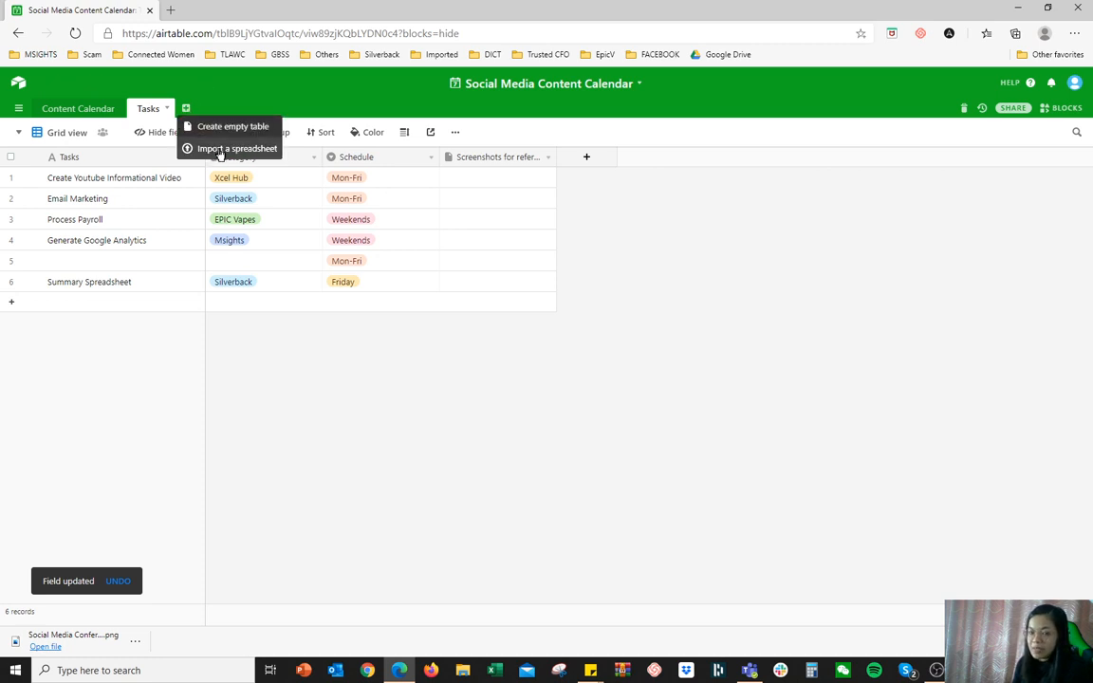
left_click(223, 149)
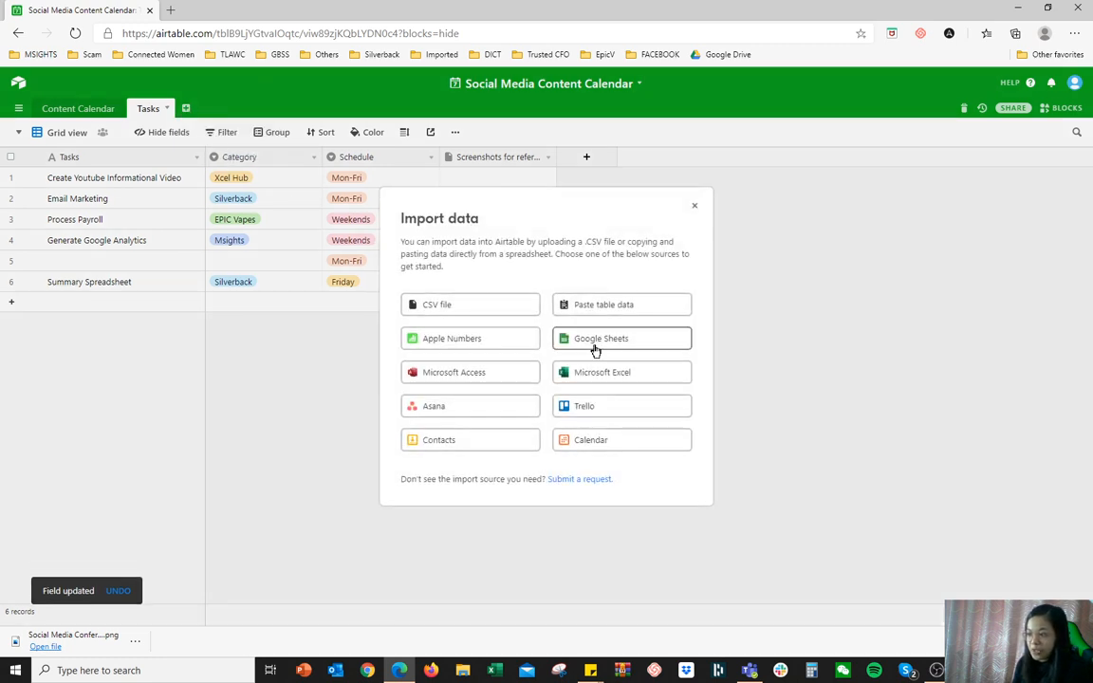
left_click(438, 306)
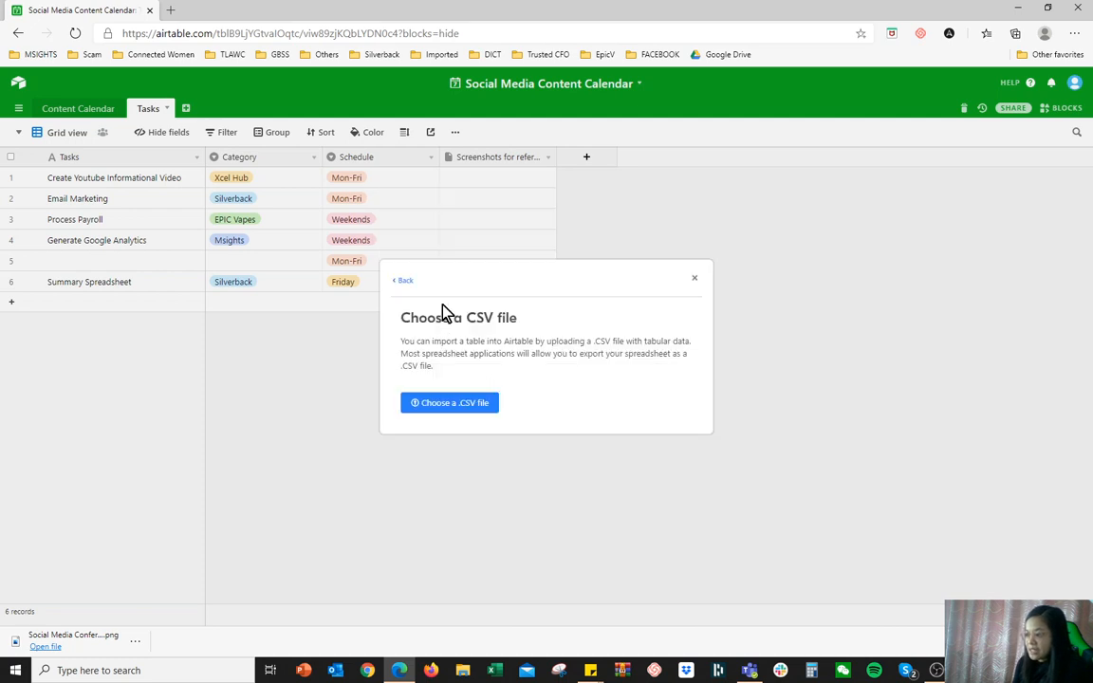
left_click(465, 411)
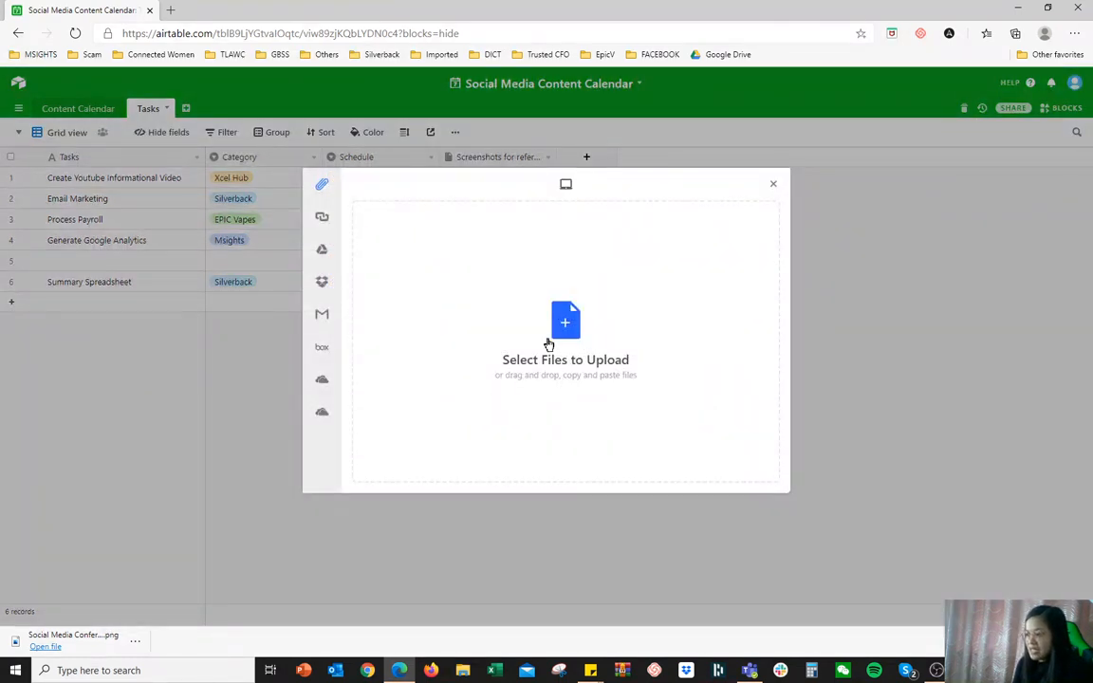
Try to upload the Dashboard Project workbook from the Desktop's June 27 Webinar folder with all file types shown, and leave the import.
left_click(565, 325)
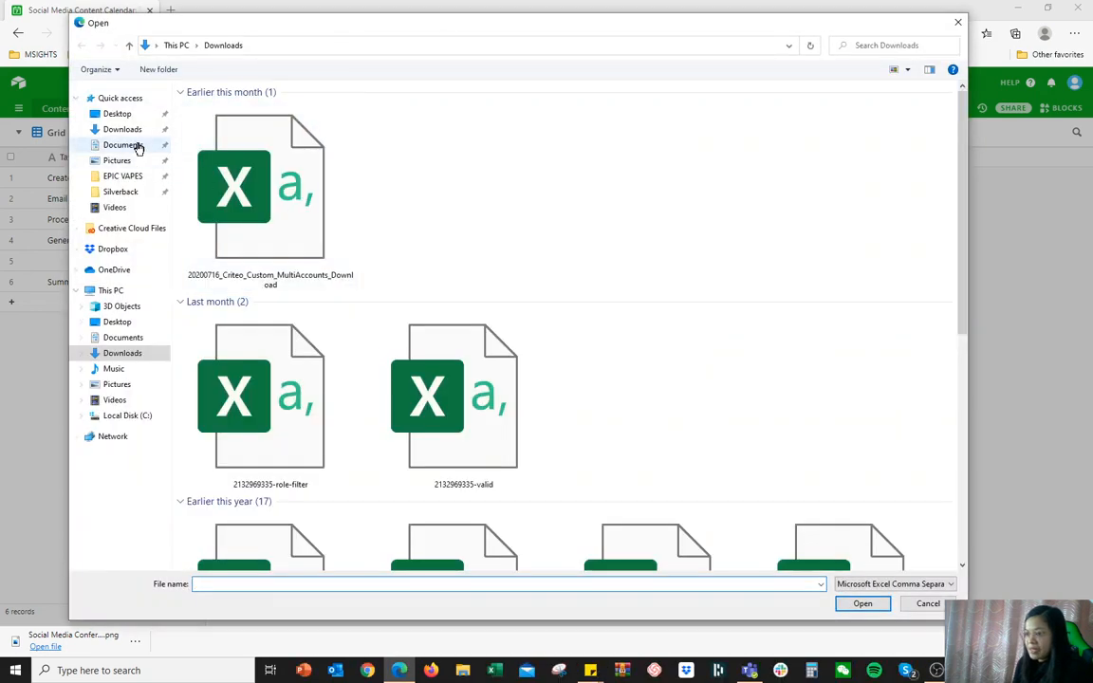
left_click(118, 115)
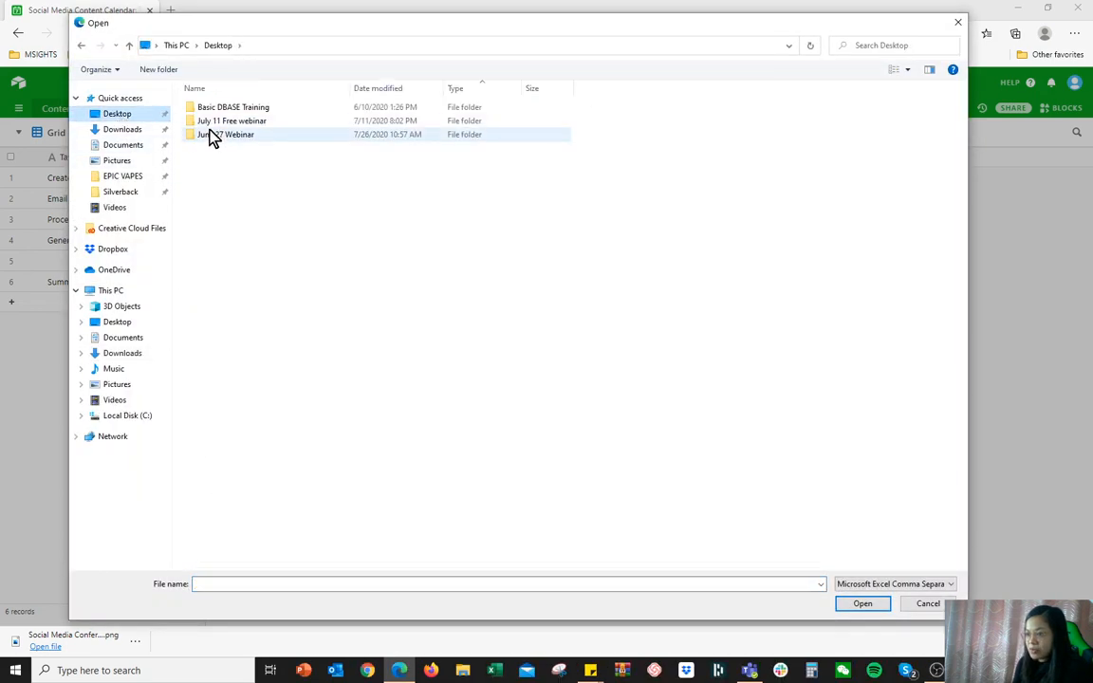
double_click(210, 133)
left_click(894, 584)
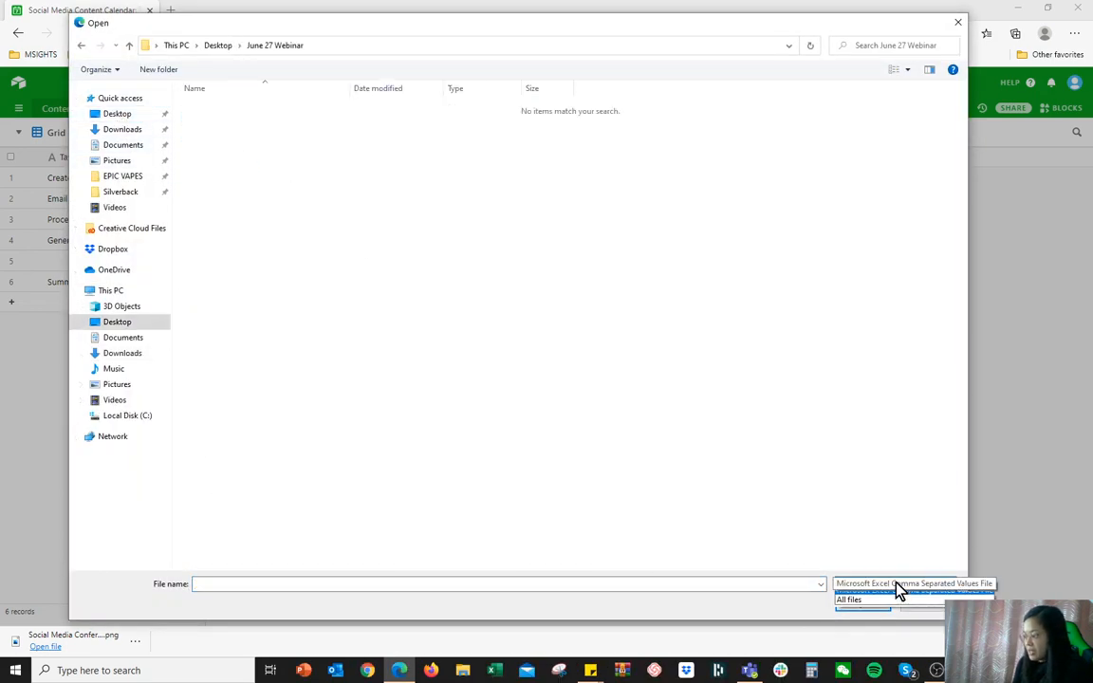
left_click(884, 609)
left_click(228, 121)
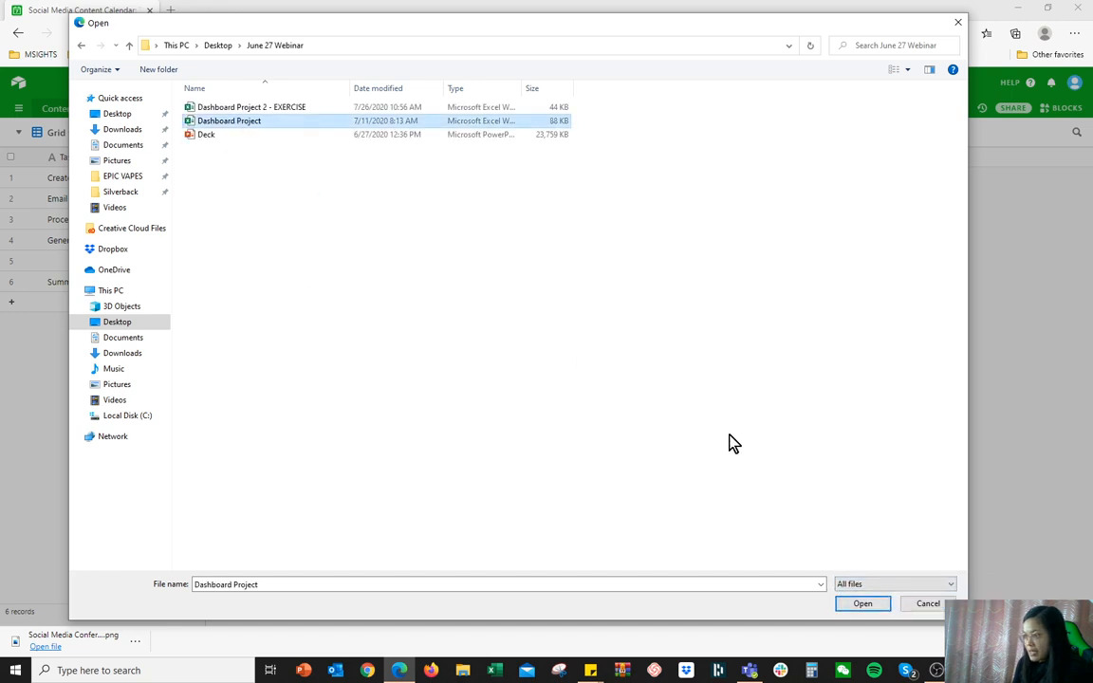
left_click(857, 603)
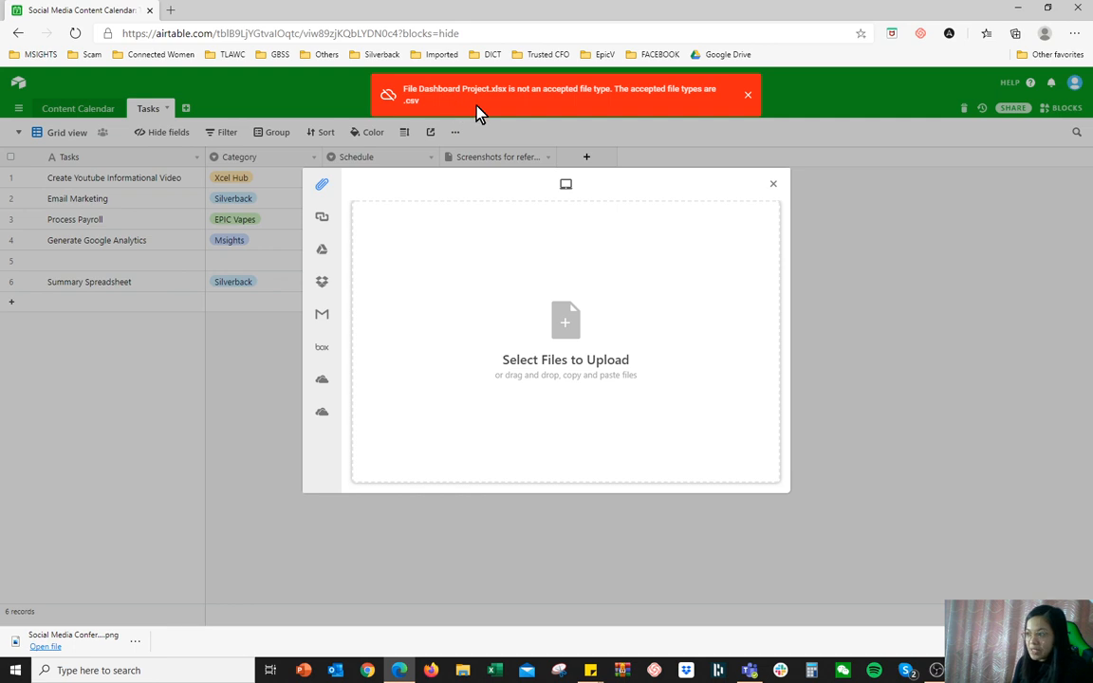
left_click_drag(478, 112, 408, 83)
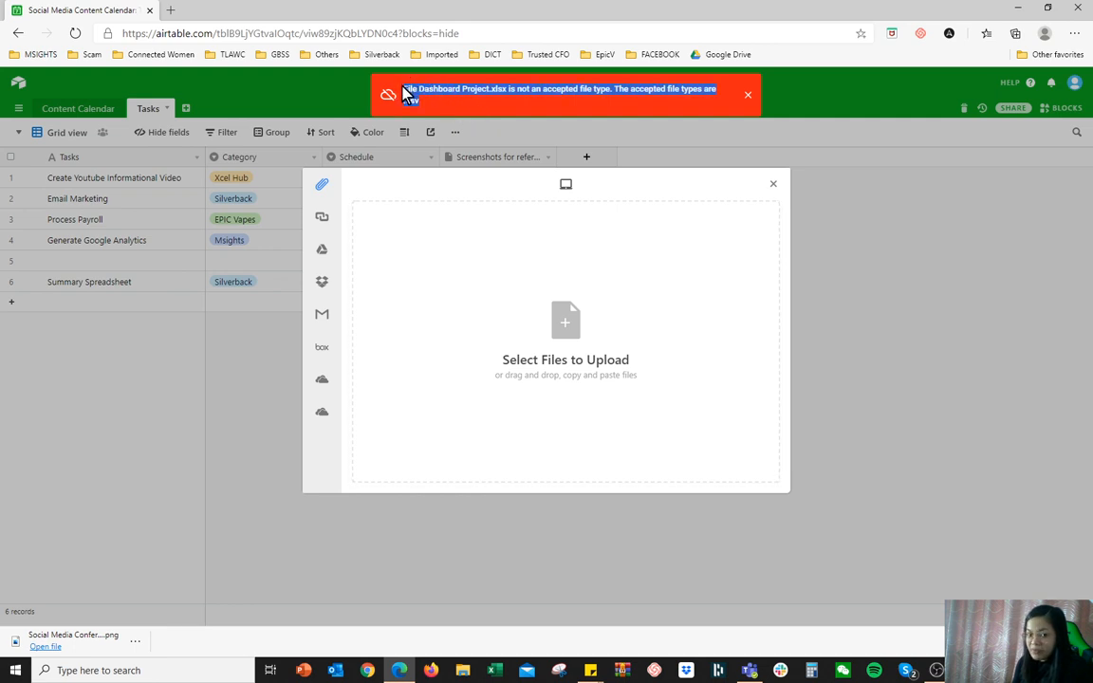
left_click(406, 94)
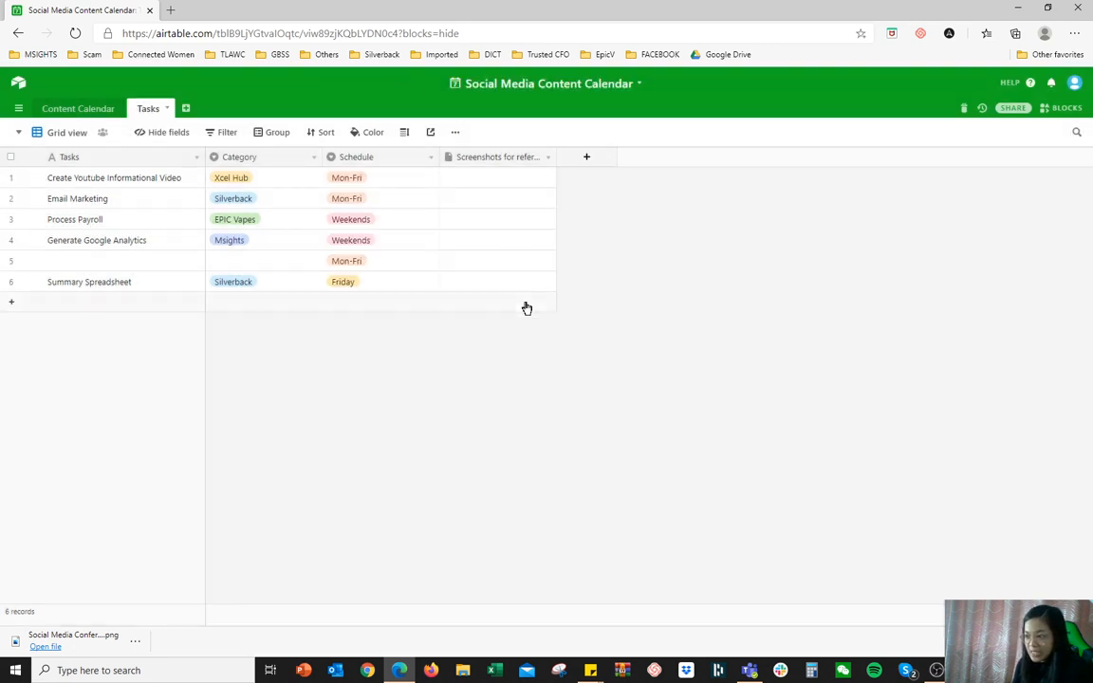
Widen the Screenshots for reference column and start adding an attachment to the Create Youtube Informational Video record.
left_click_drag(564, 162, 594, 158)
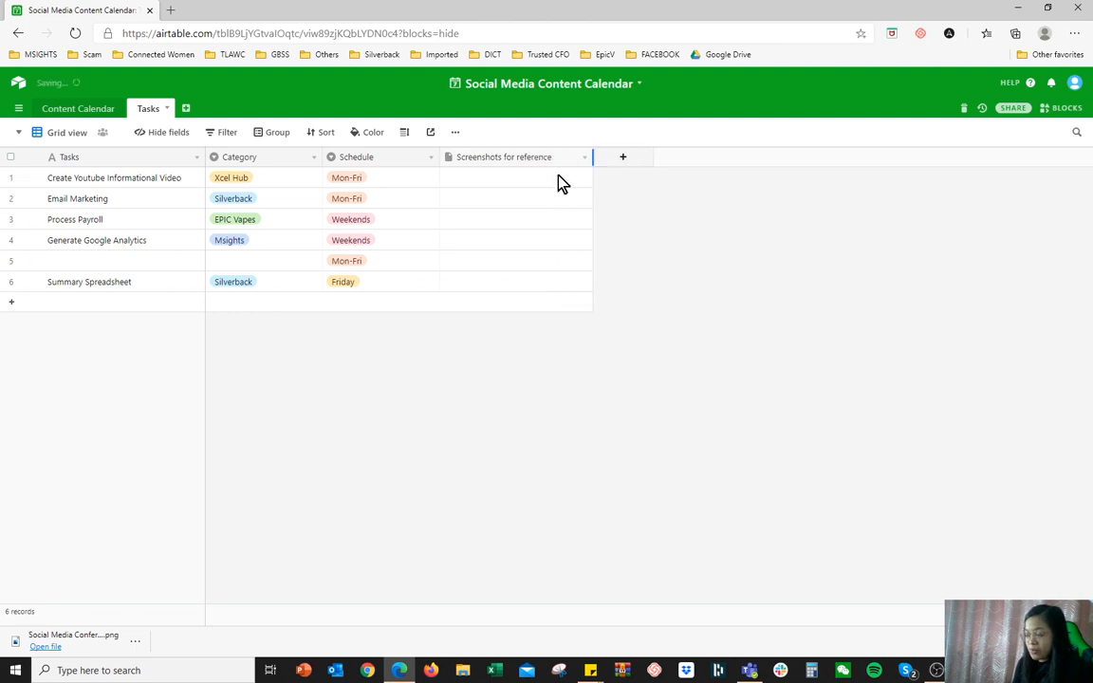
left_click(484, 180)
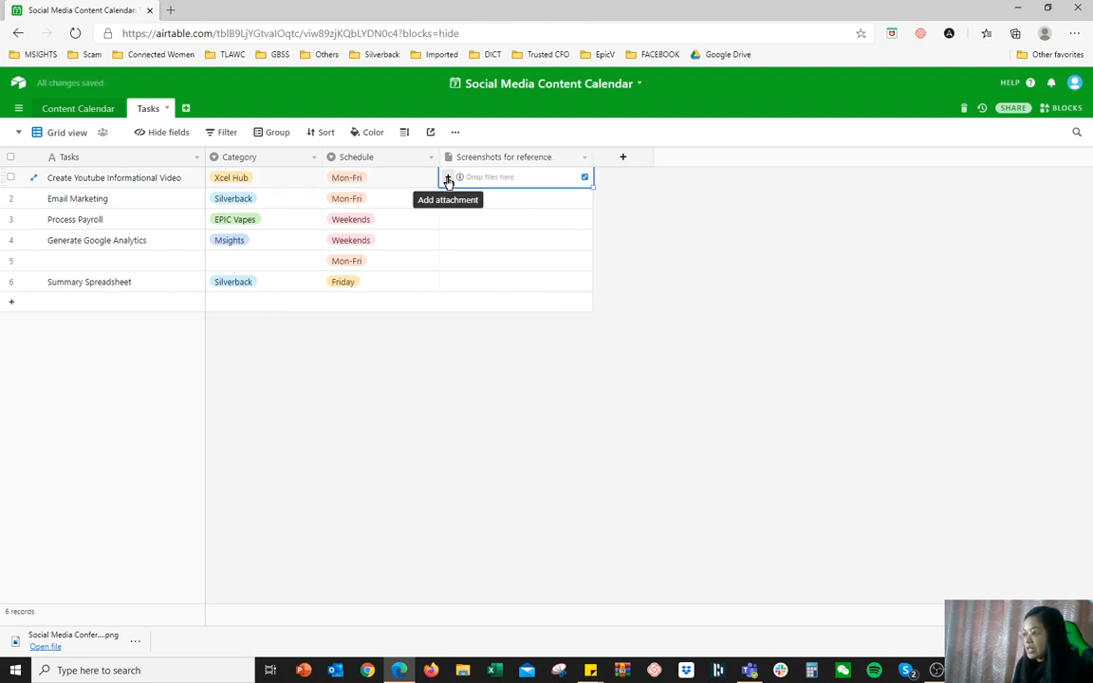
left_click(446, 175)
left_click(564, 321)
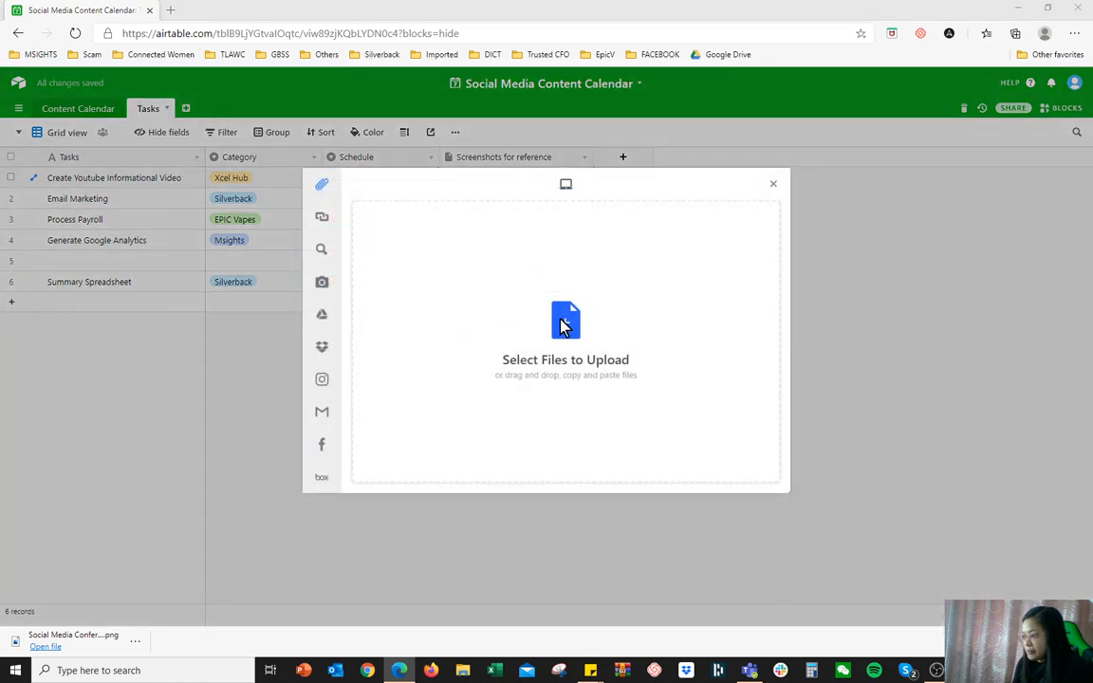
Upload MailChimp Data (1).csv from the Downloads folder as the Create Youtube Informational Video record's attachment.
left_click(119, 129)
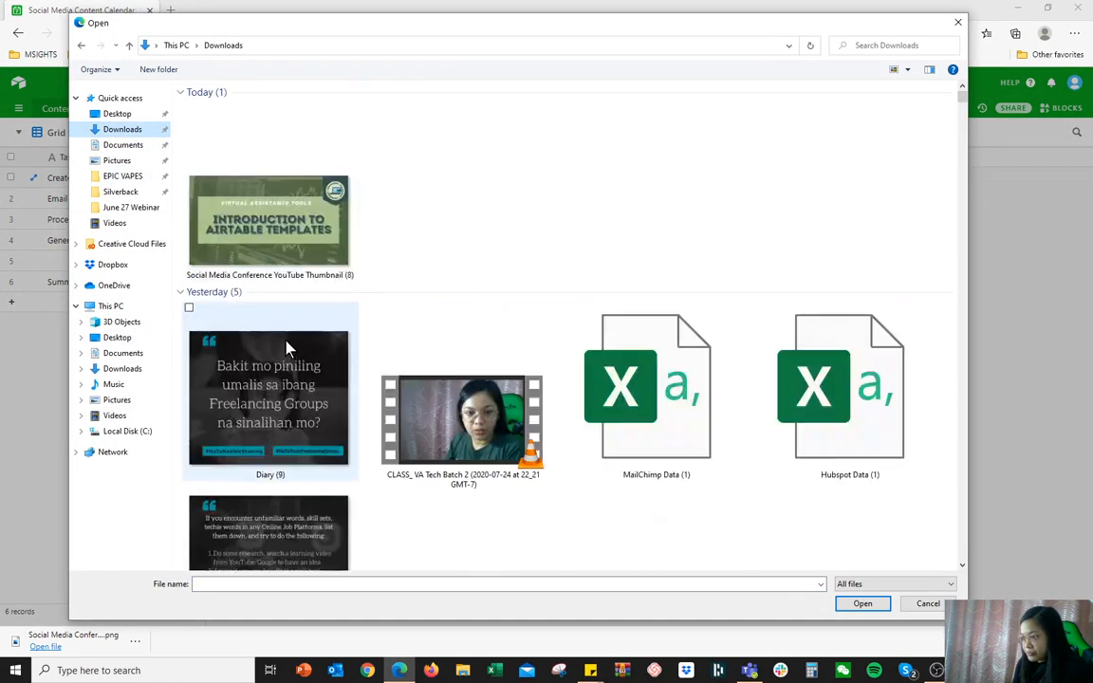
scroll(434, 456, "down", 5)
scroll(437, 456, "up", 3)
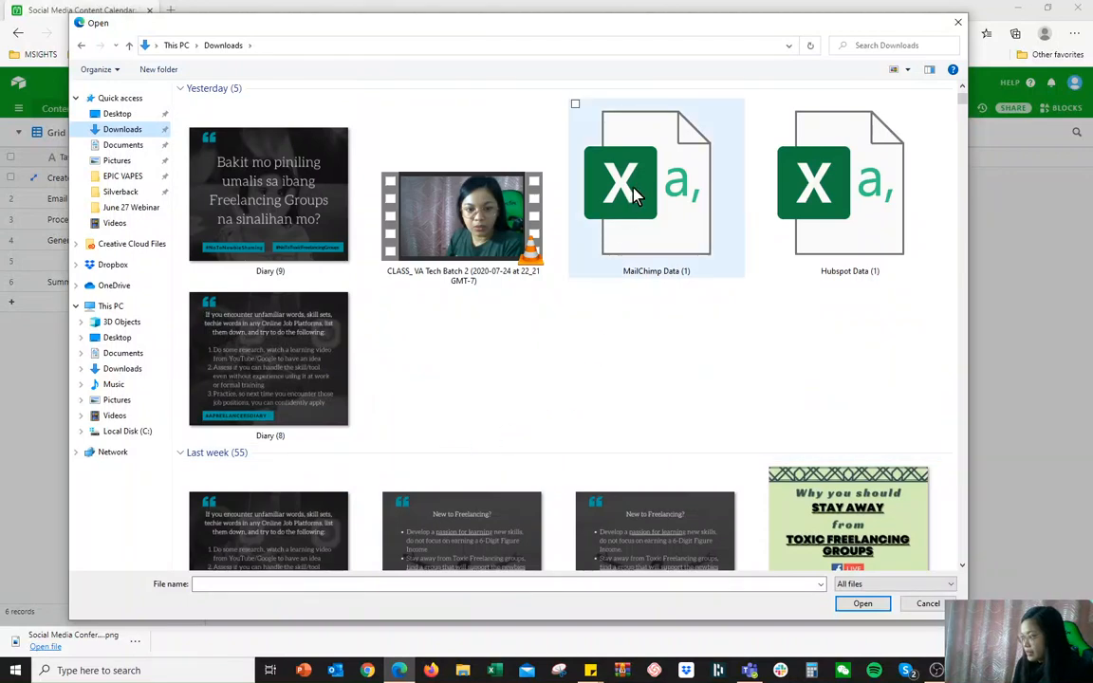
left_click(579, 176)
left_click(807, 230)
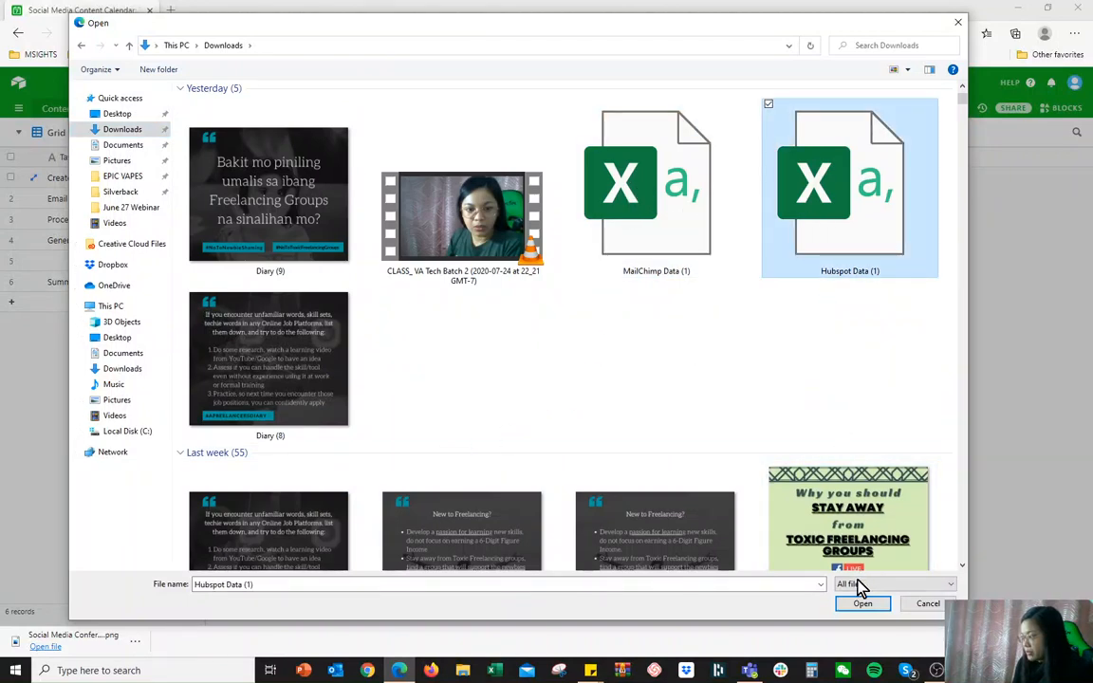
scroll(679, 418, "down", 10)
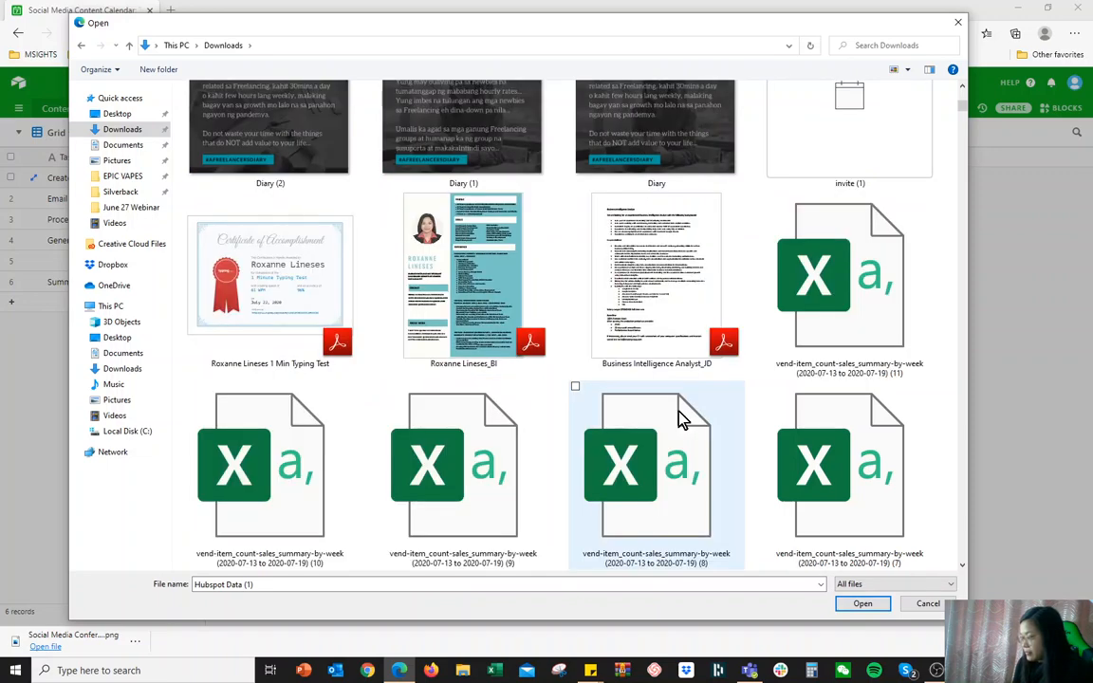
scroll(680, 418, "down", 8)
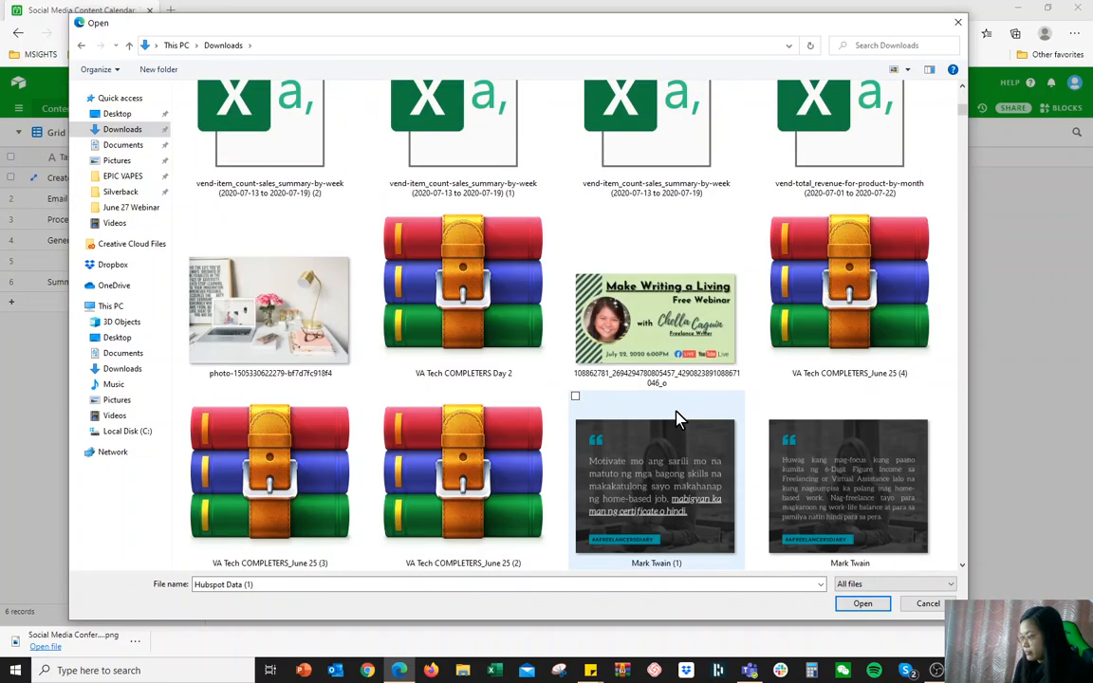
scroll(679, 418, "down", 6)
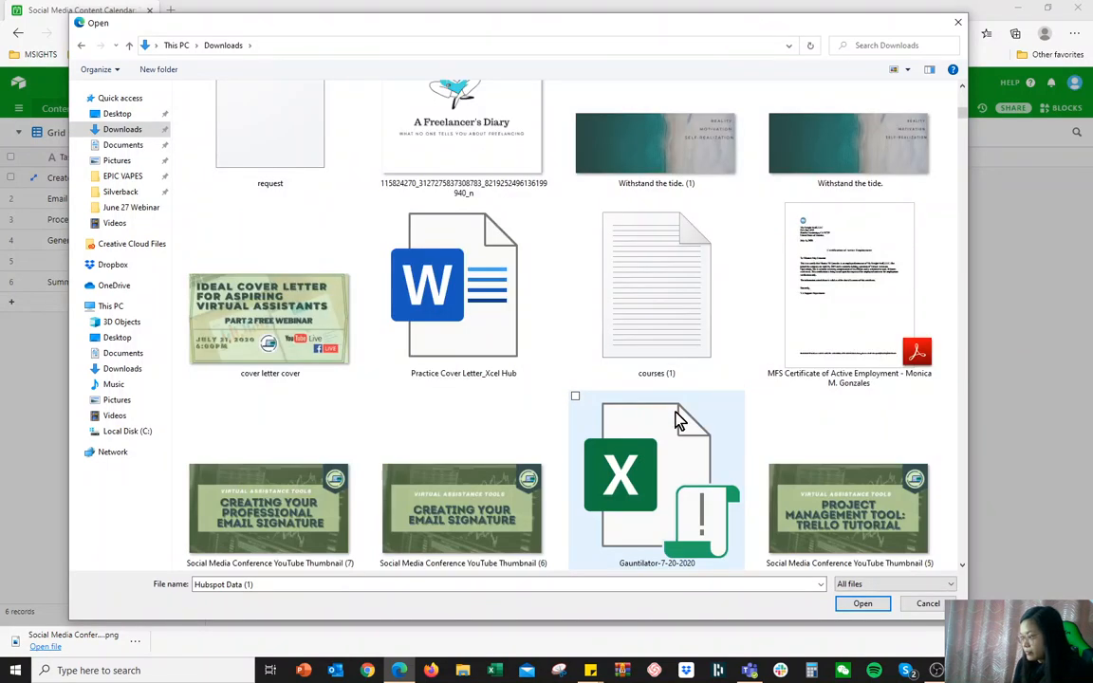
scroll(677, 414, "up", 20)
left_click(636, 361)
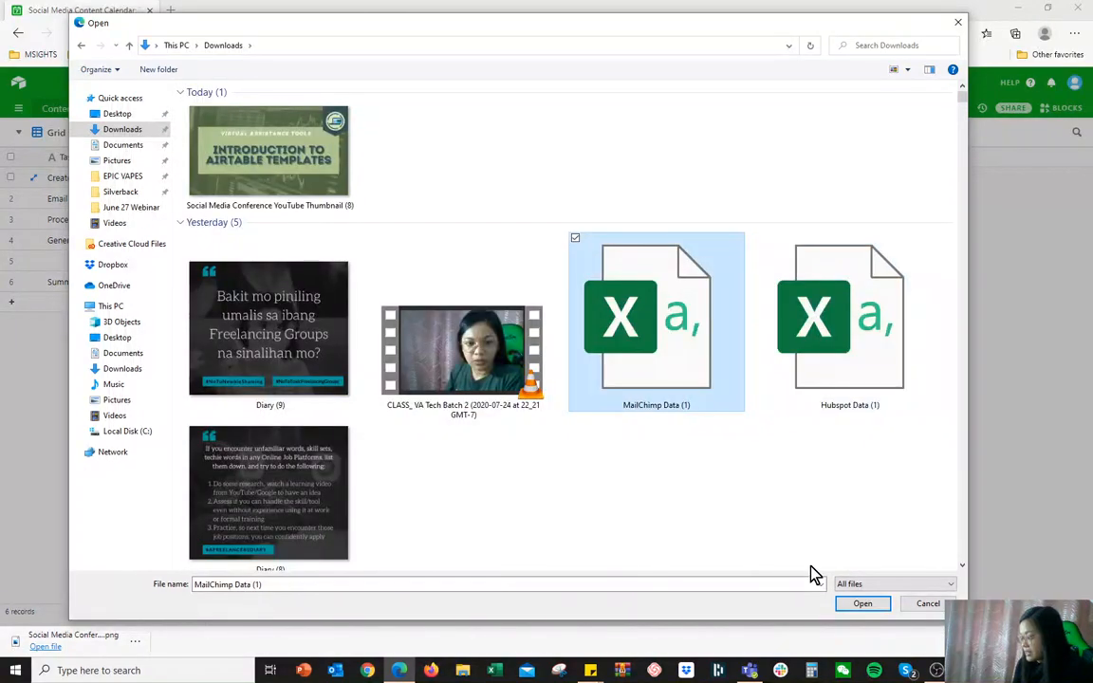
left_click(860, 606)
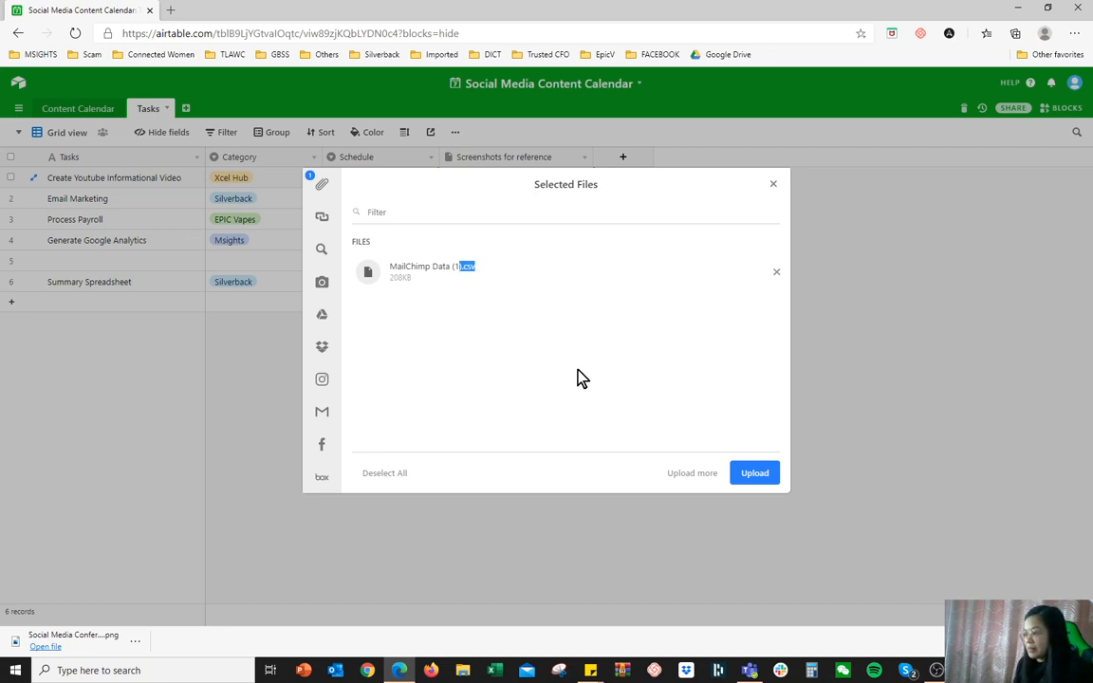
left_click(760, 471)
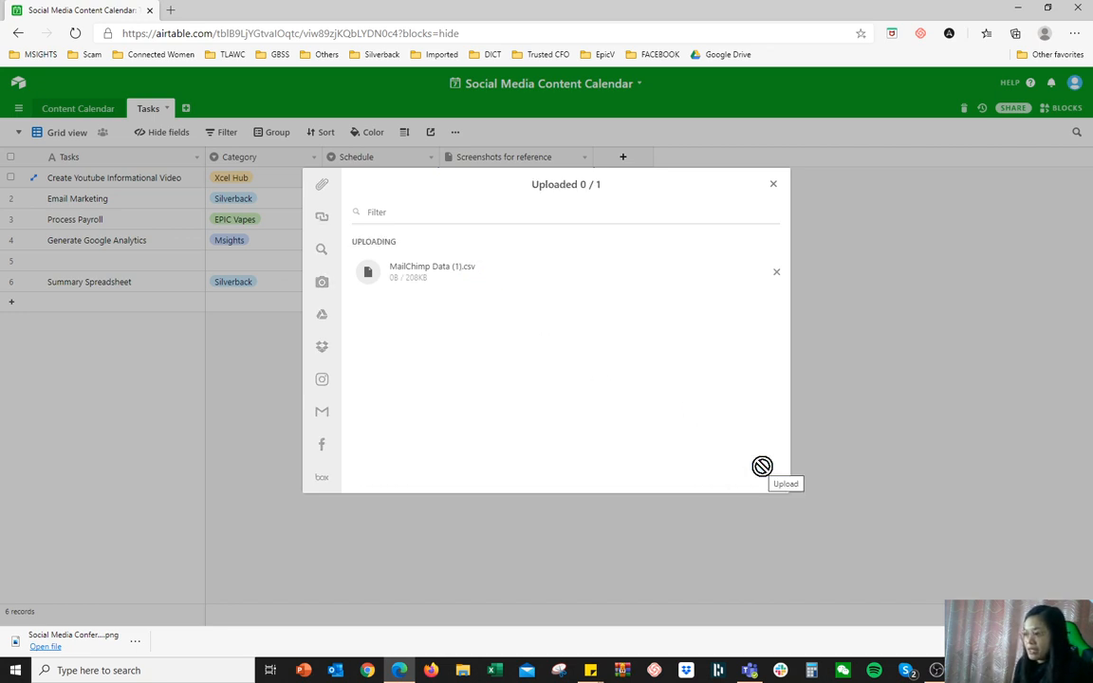
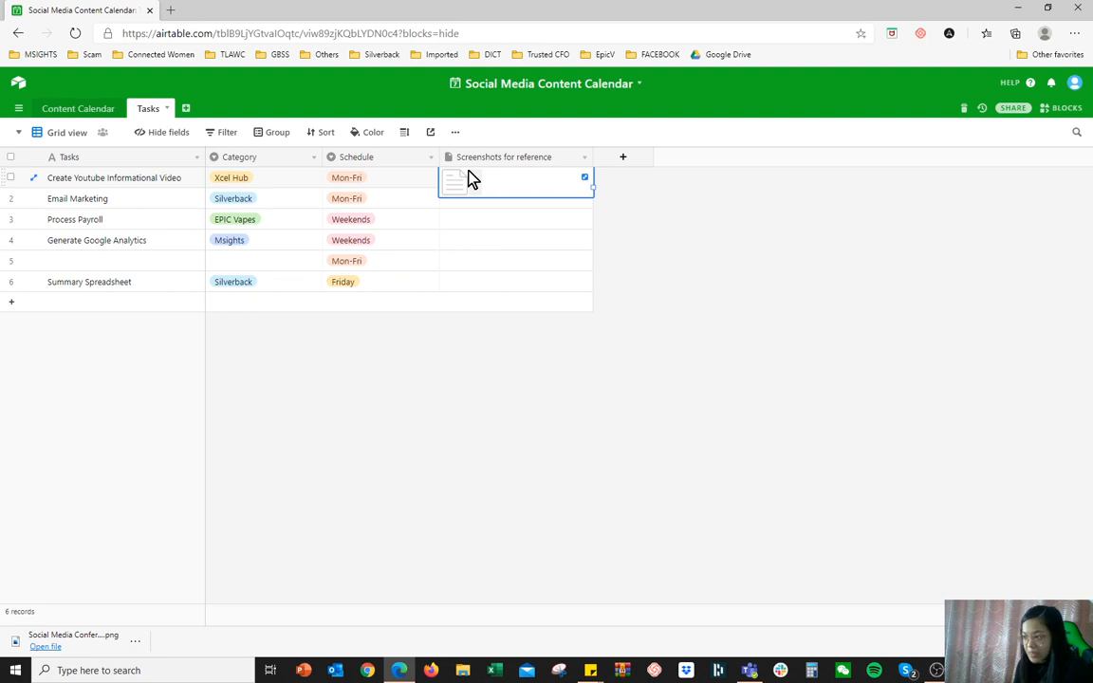
Import MailChimp Data (1).csv from the Downloads folder as a new table in the base, using the CSV file source.
left_click(228, 105)
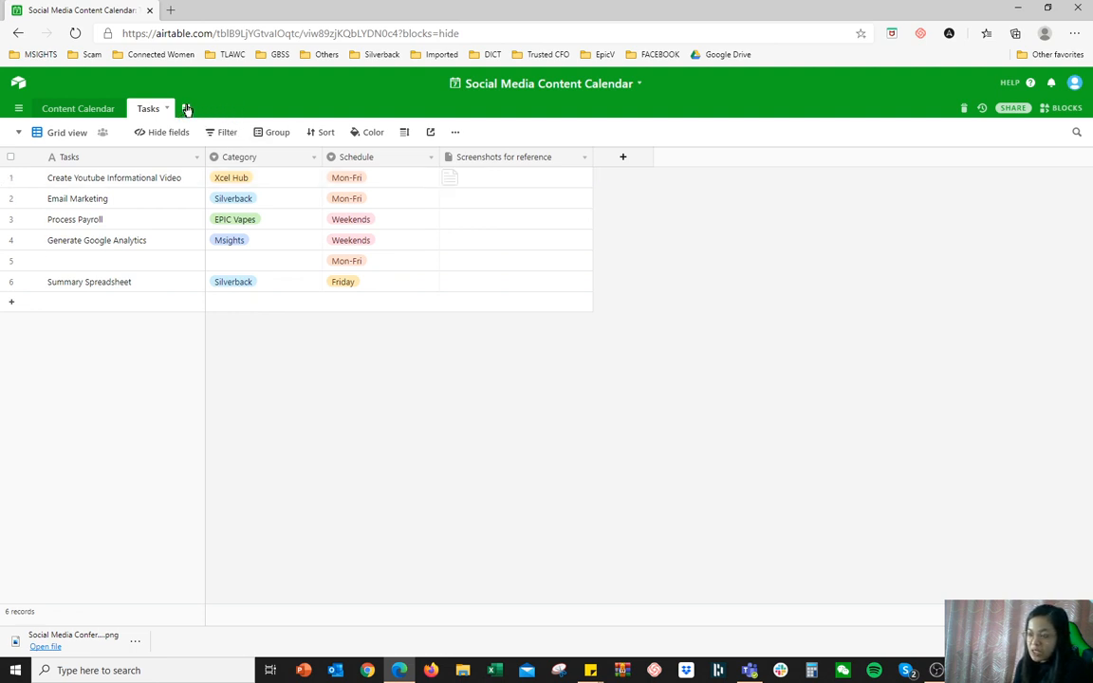
left_click(187, 108)
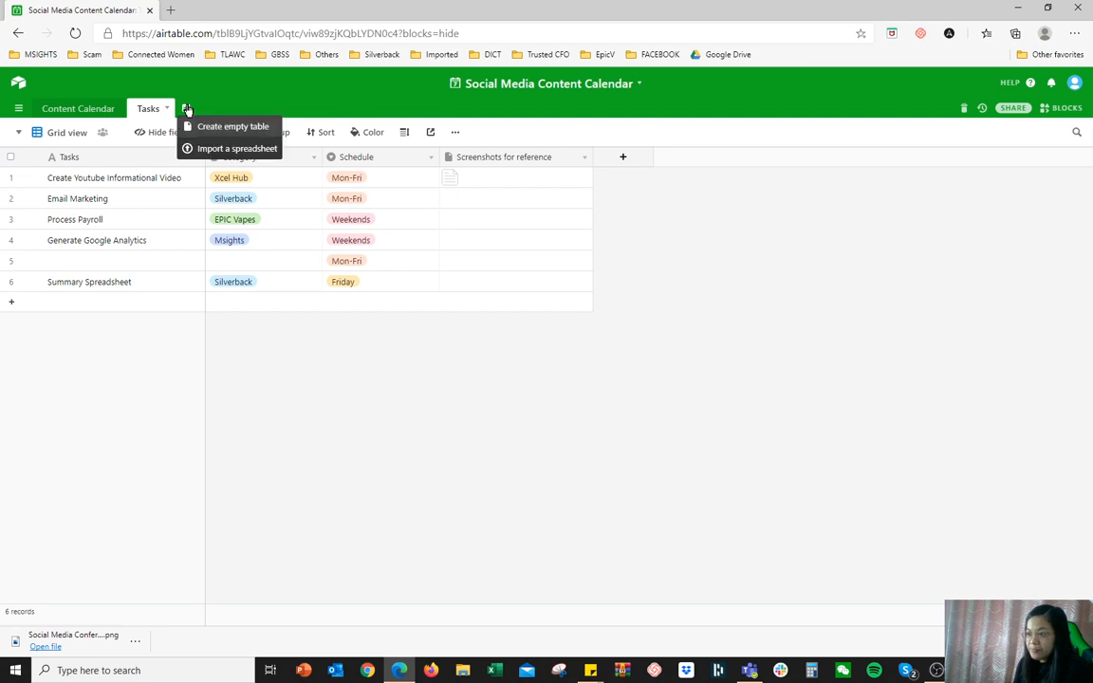
left_click(227, 149)
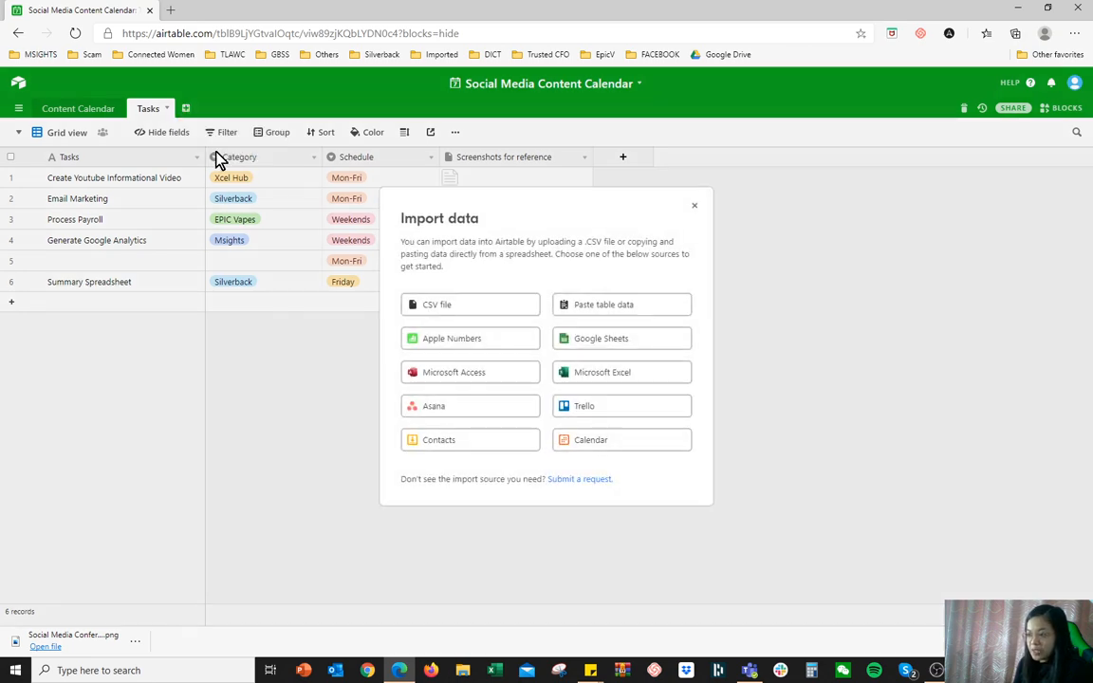
left_click(439, 307)
left_click(442, 404)
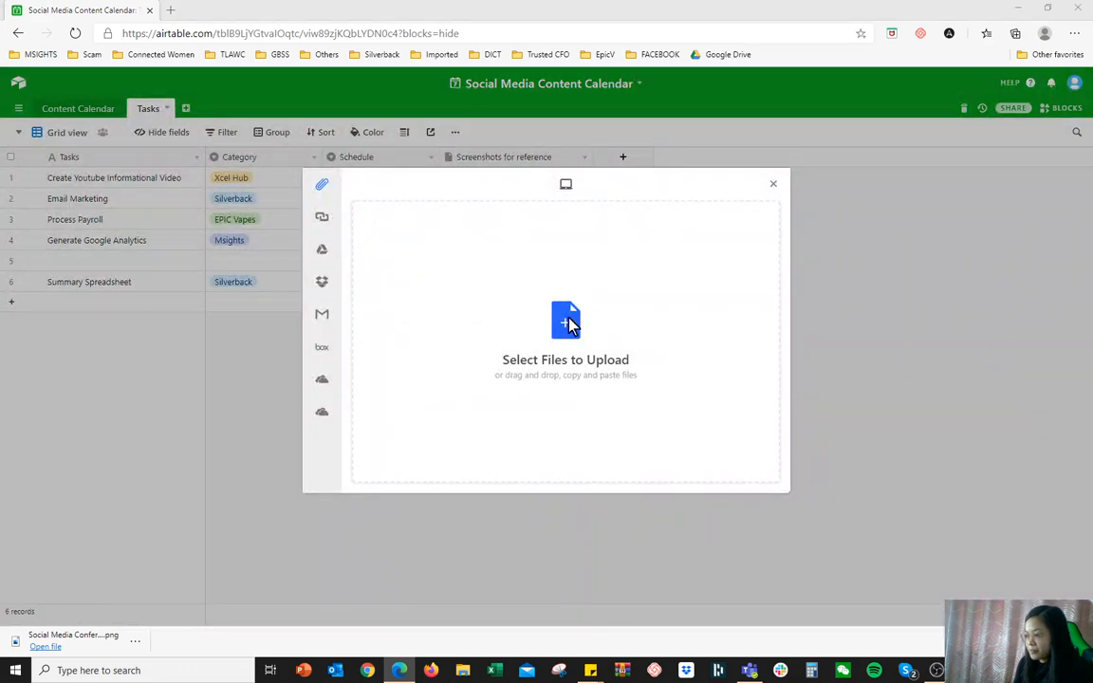
left_click(566, 325)
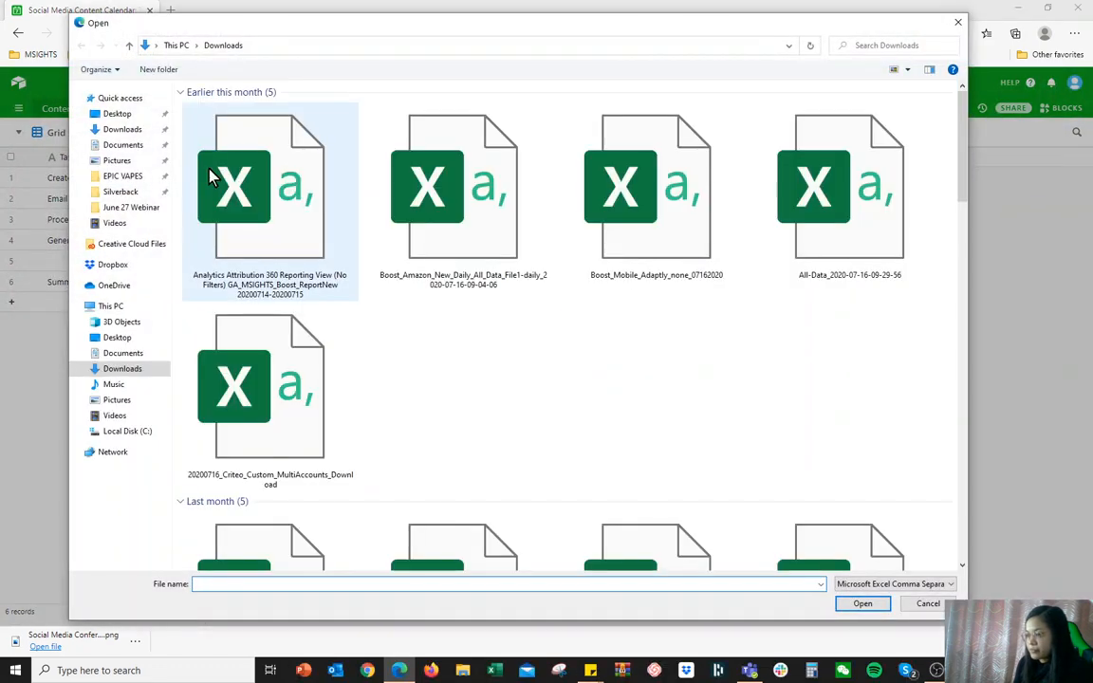
left_click(293, 225)
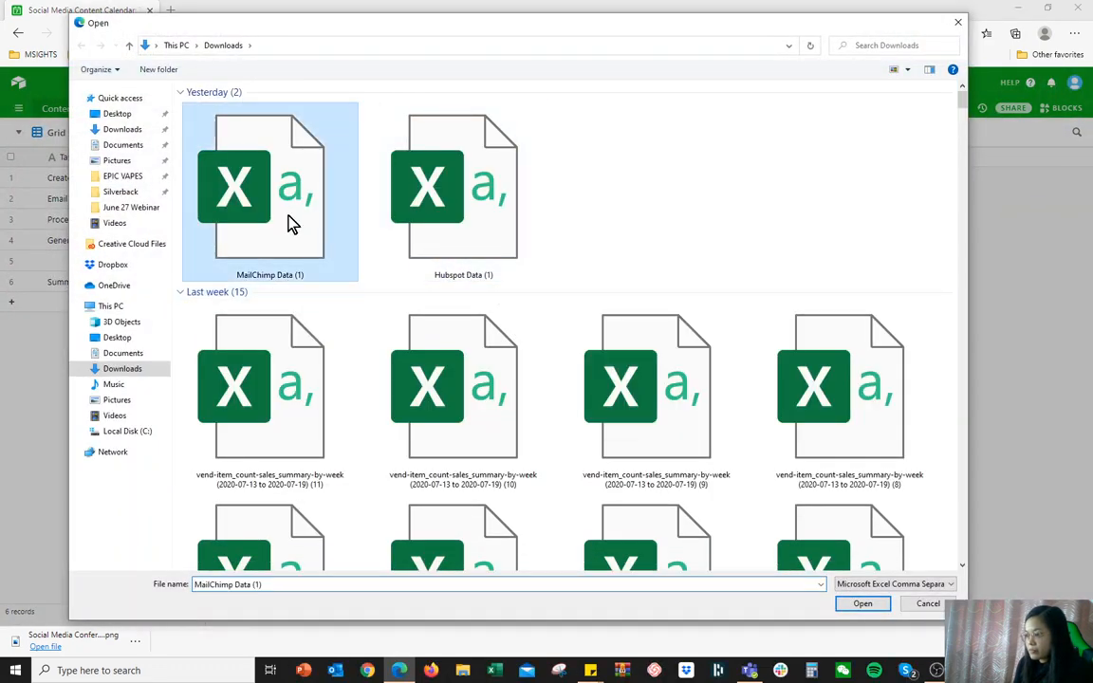
left_click(854, 604)
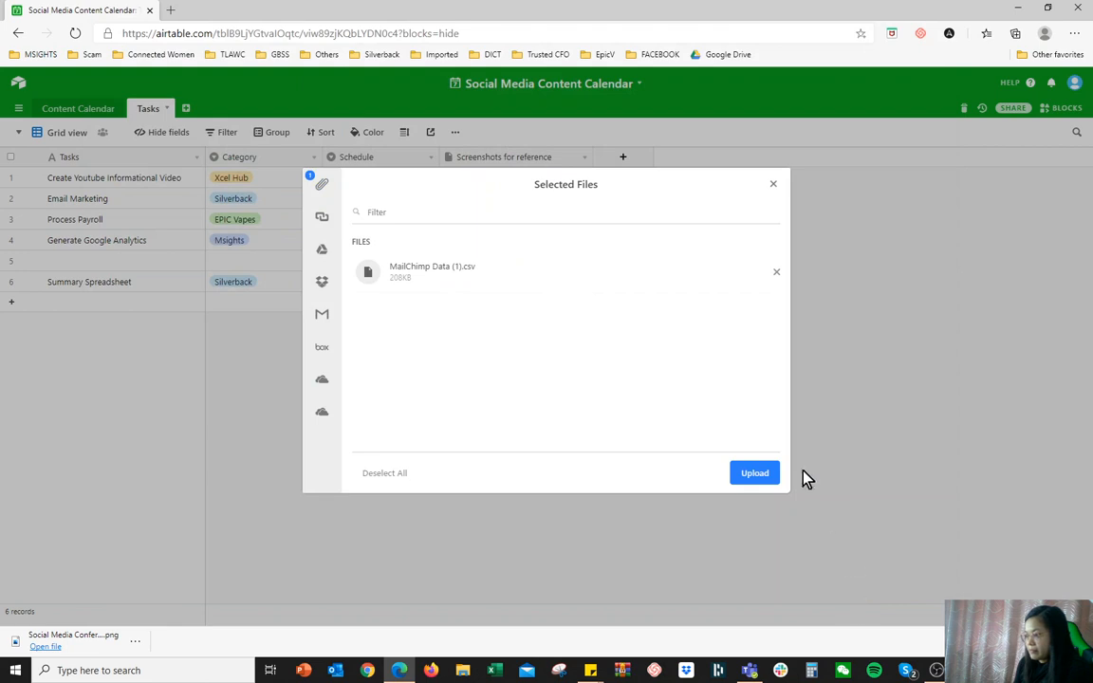
left_click(751, 476)
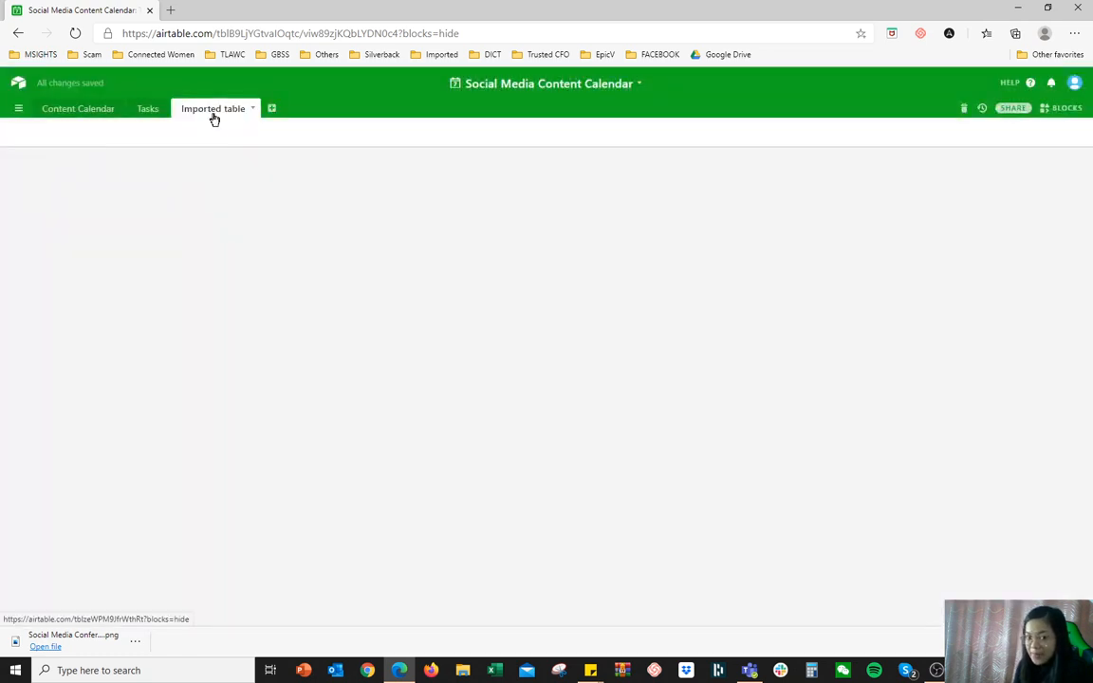
left_click(212, 115)
Rename the Tasks table's Screenshots for reference field to Files for Reference, keeping the Attachment type.
left_click(150, 109)
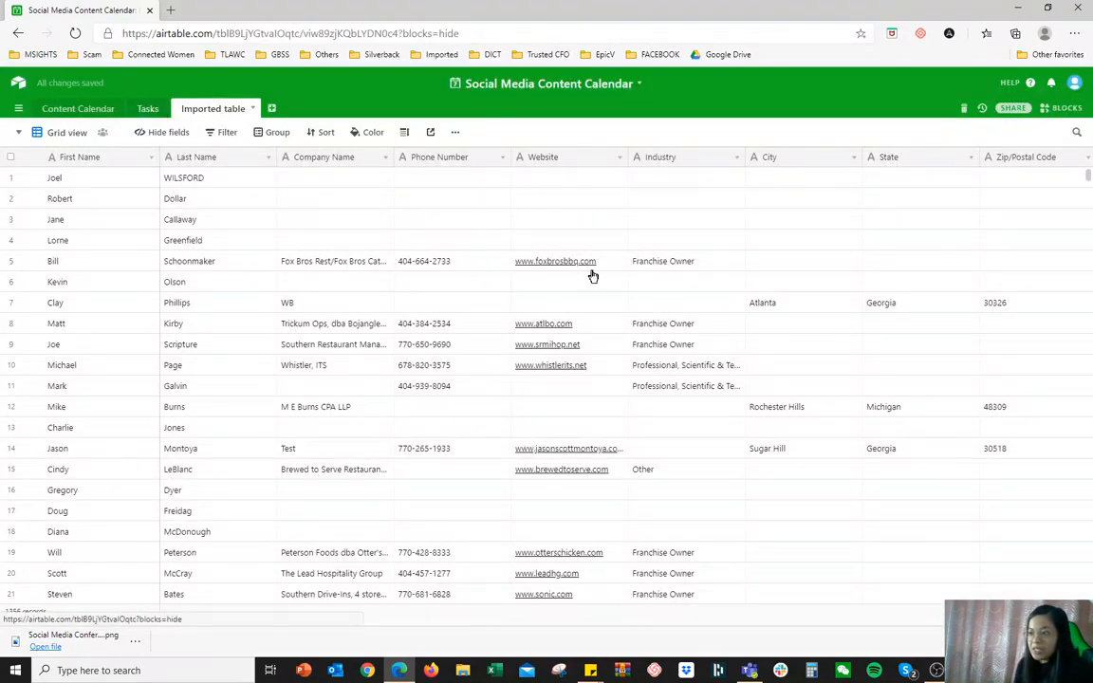
left_click(469, 183)
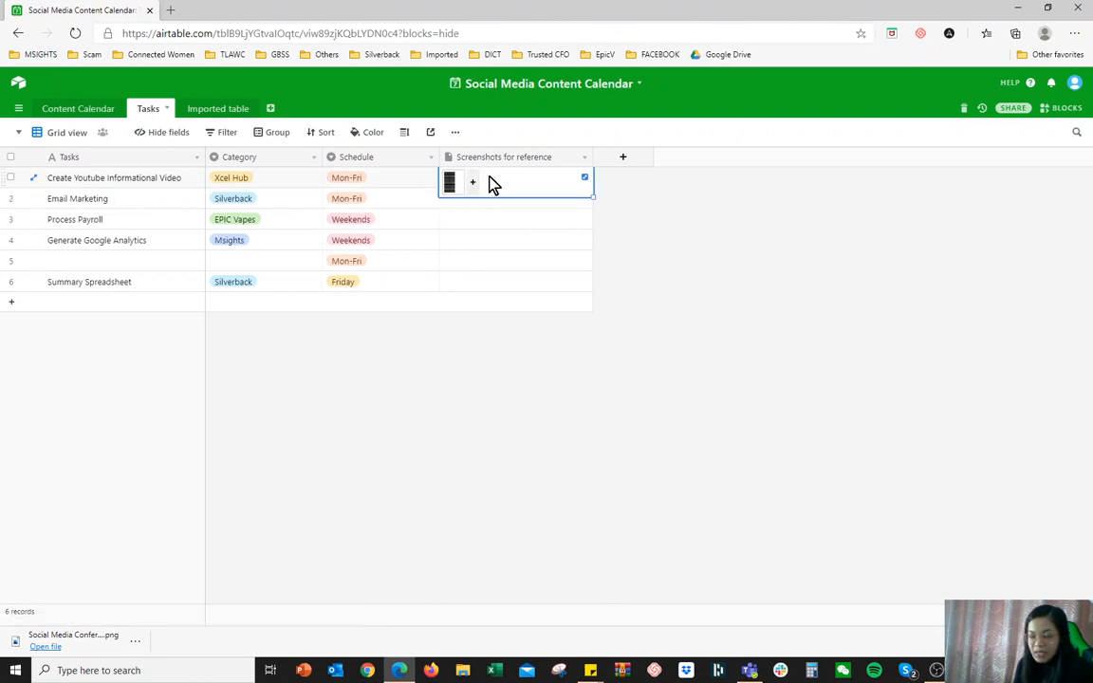
left_click(525, 160)
double_click(524, 160)
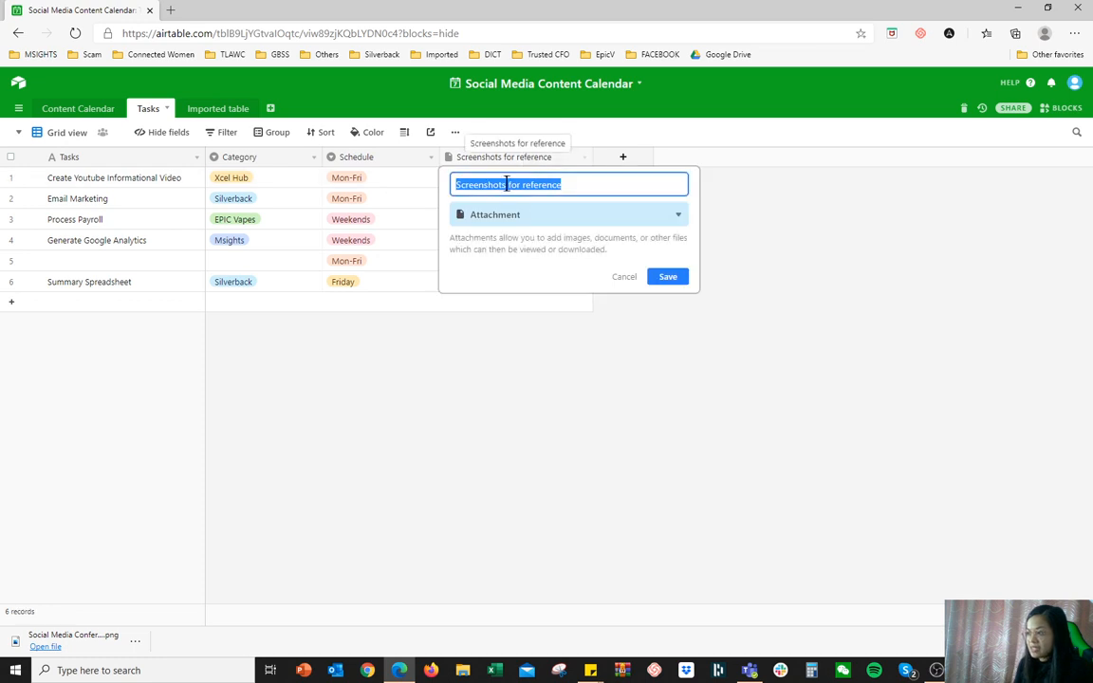
type("File")
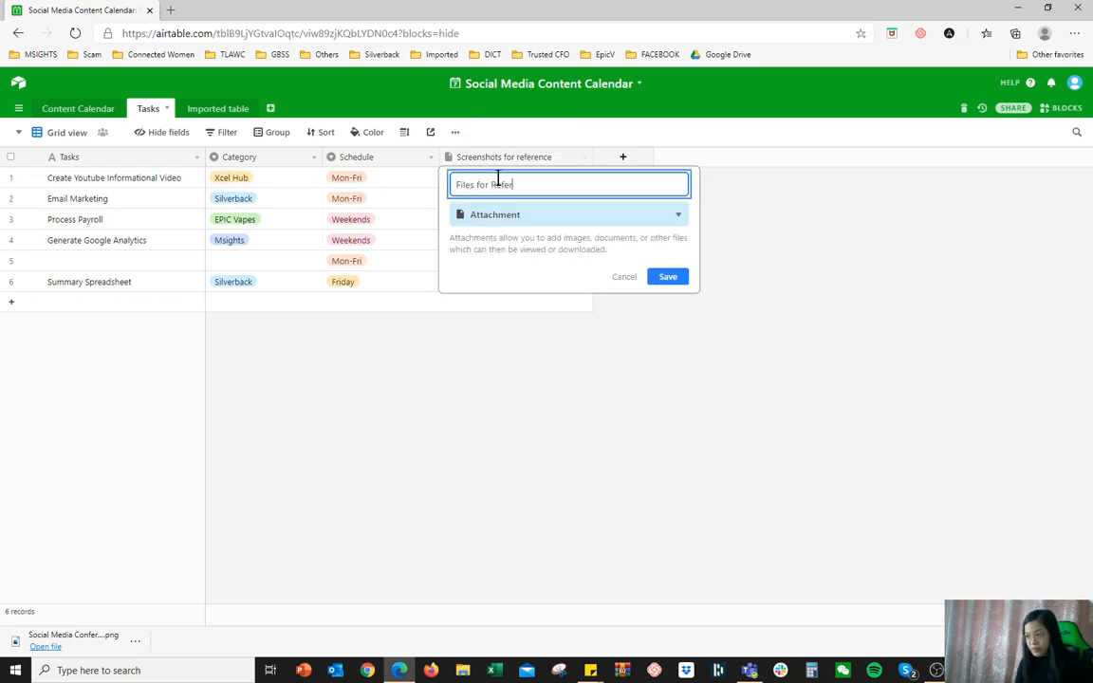
left_click(662, 278)
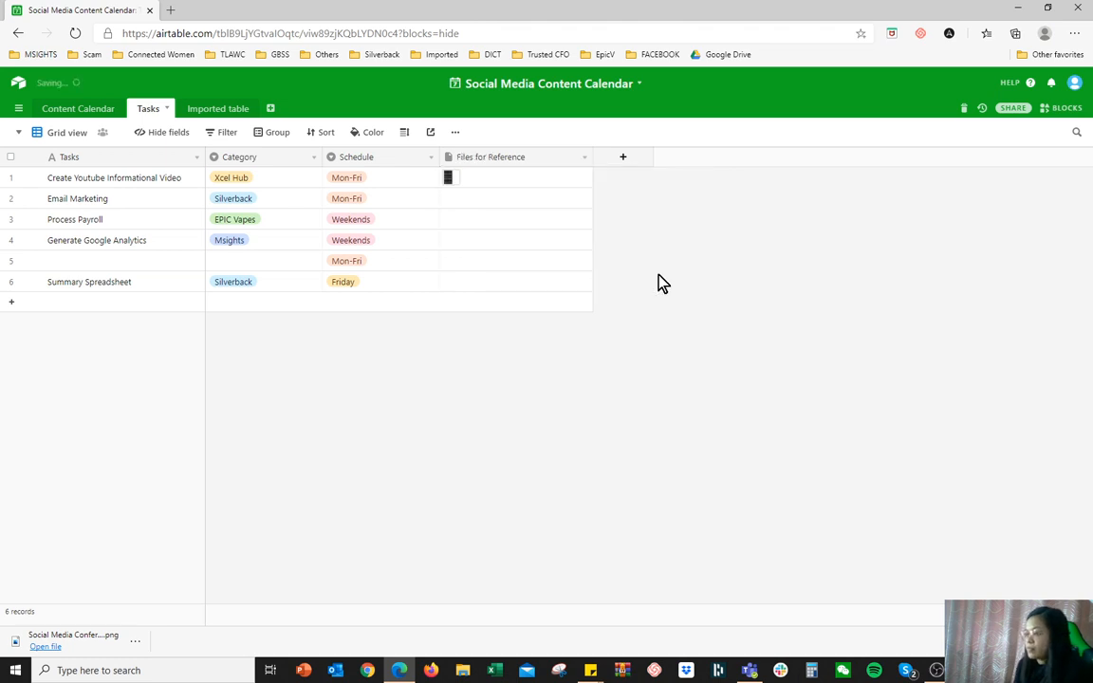
Open the imported table and look through its contact records across the columns and down the rows.
left_click(210, 110)
left_click(272, 108)
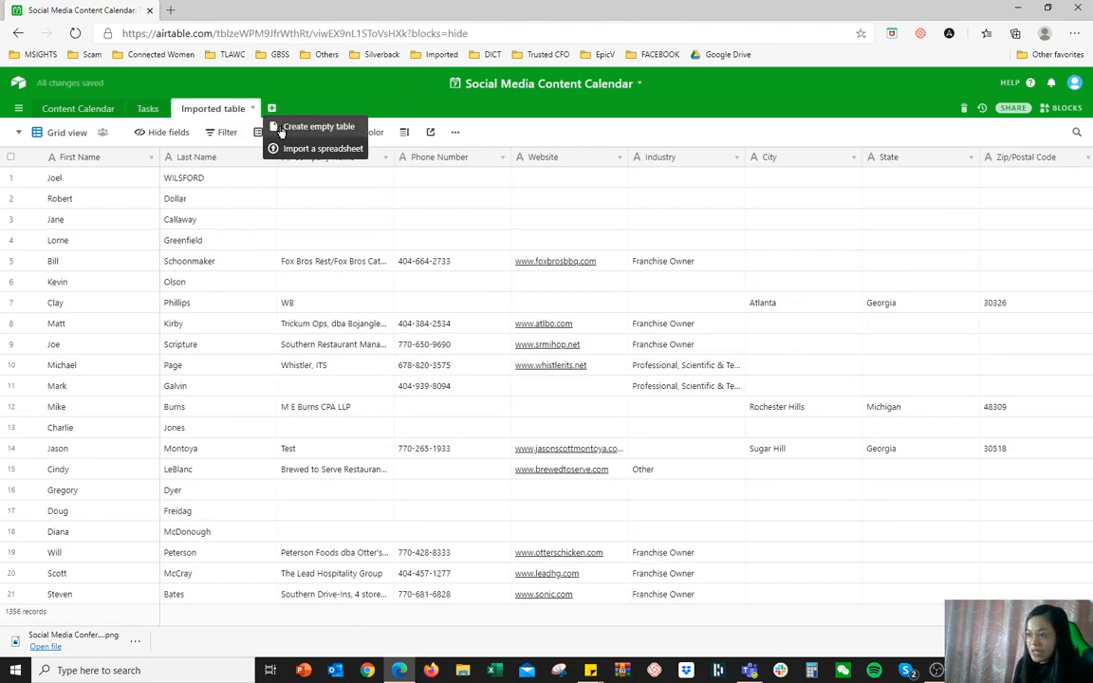
left_click(355, 99)
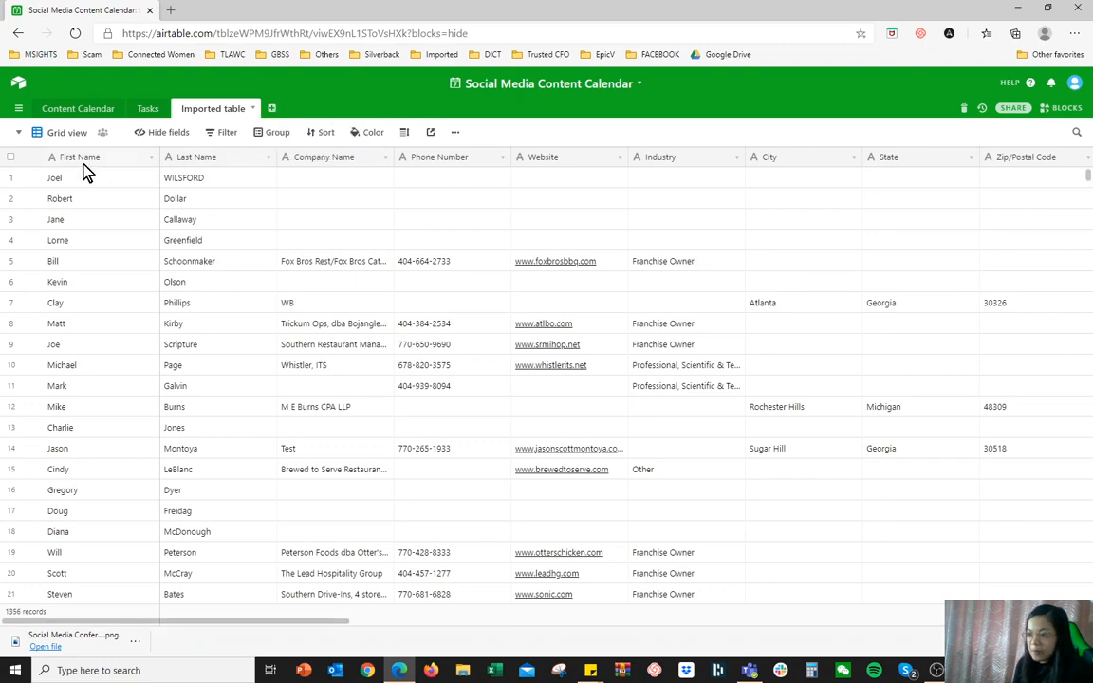
left_click(95, 199)
left_click(378, 218)
left_click(734, 214)
left_click(961, 221)
left_click(775, 407)
scroll(495, 420, "down", 14)
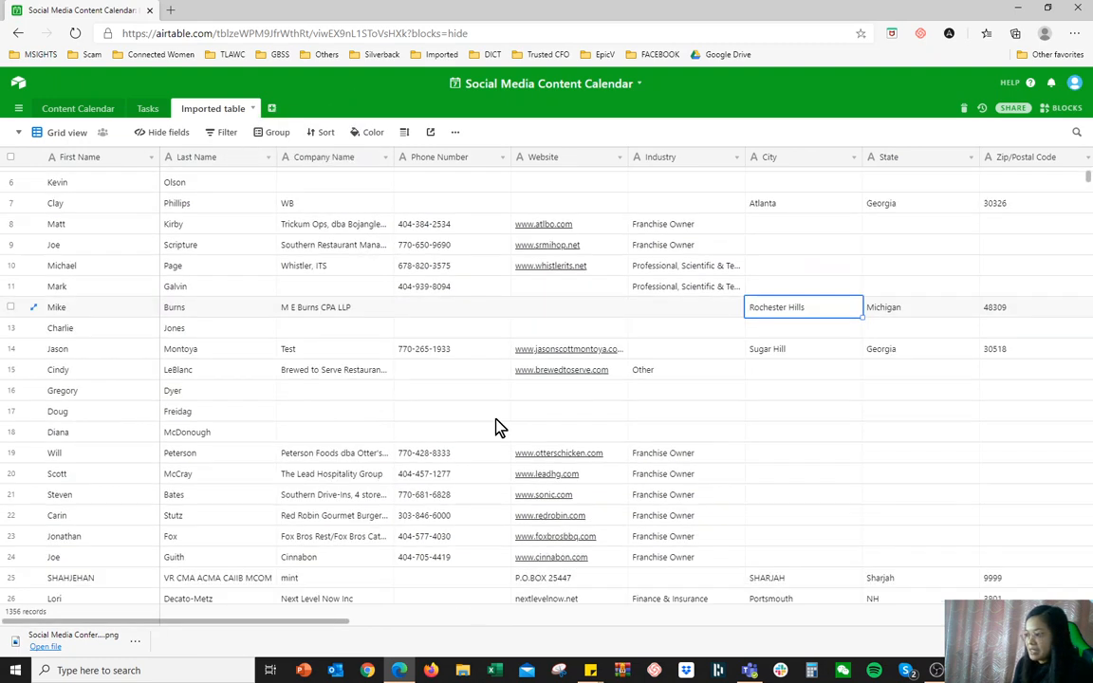
scroll(396, 394, "up", 15)
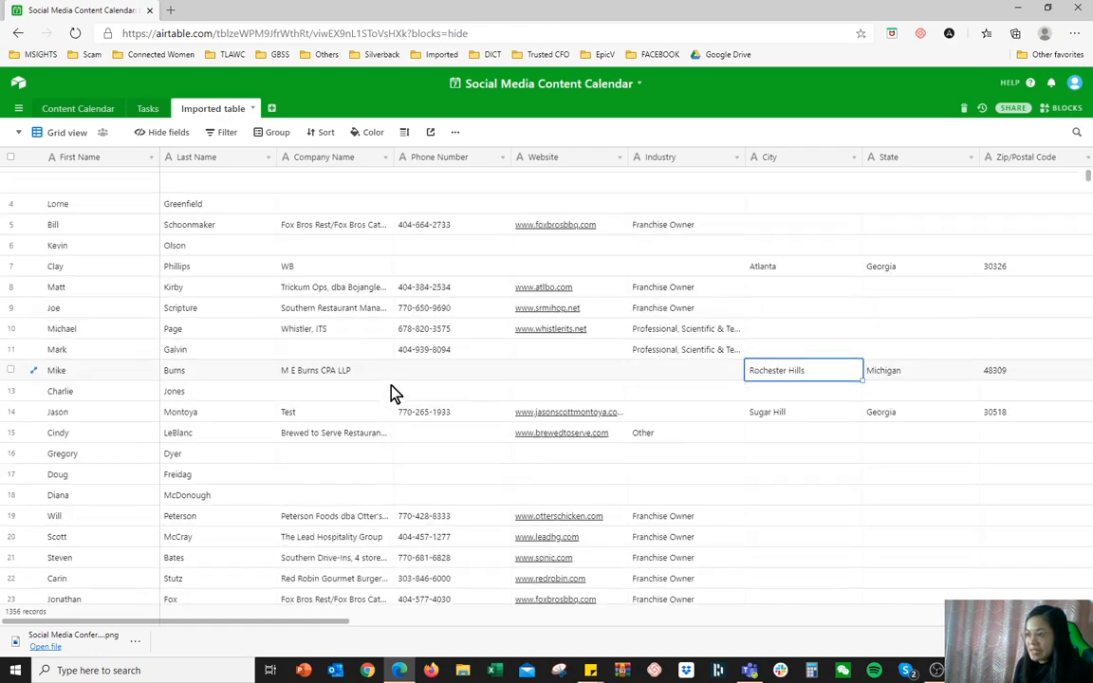
scroll(396, 394, "down", 5)
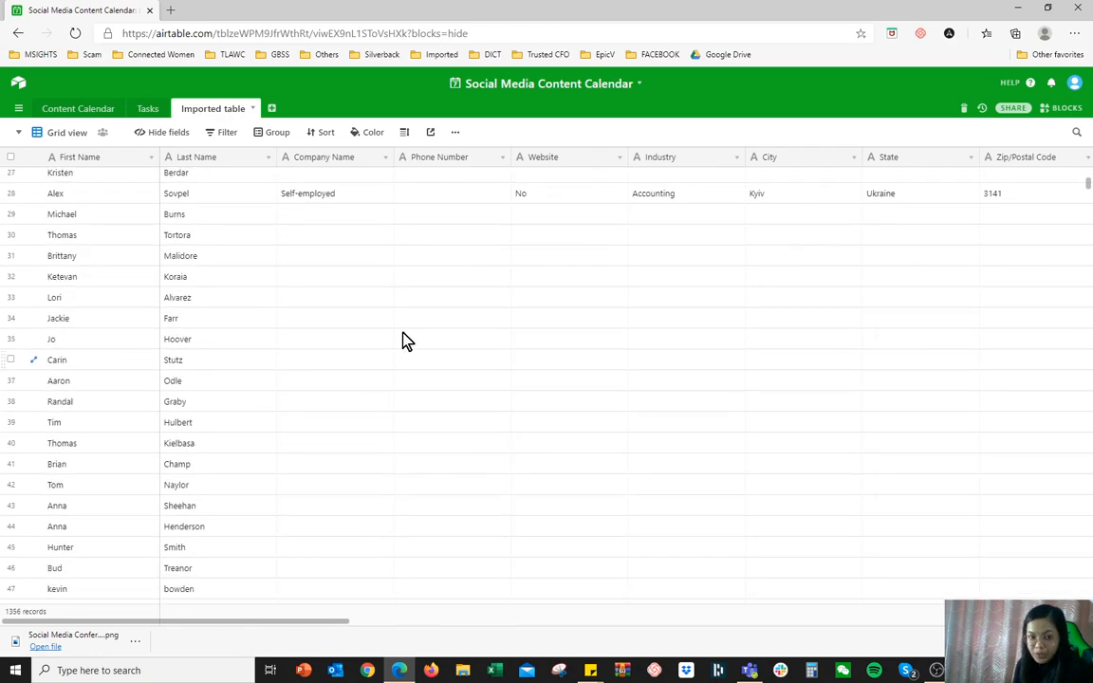
scroll(403, 322, "up", 6)
Examine the imported table's individual fields from First Name and Last Name through Company Name, Phone Number, Website and Industry.
left_click(194, 159)
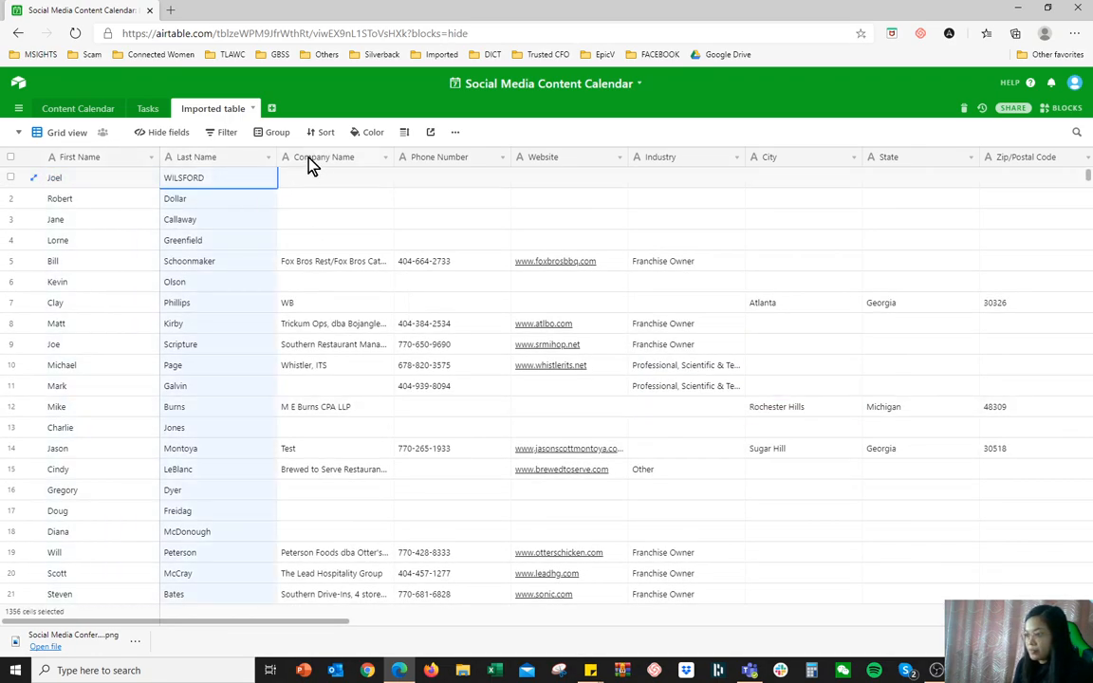
left_click(318, 158)
left_click(454, 158)
left_click(574, 159)
left_click(679, 158)
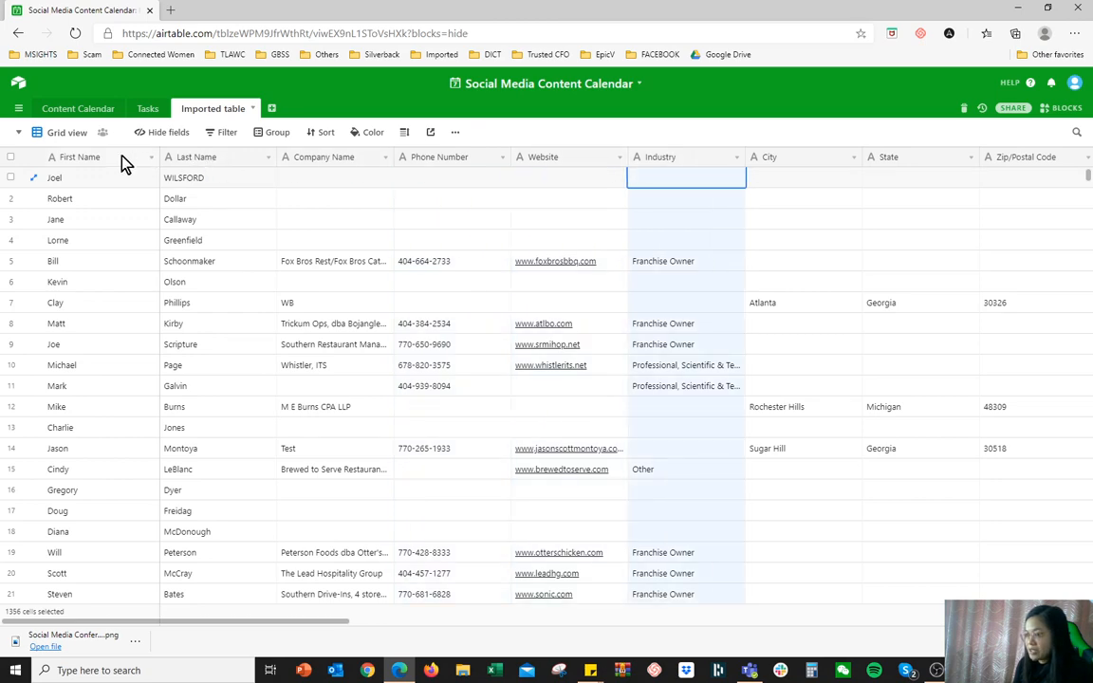
left_click(119, 159)
left_click(204, 159)
left_click(330, 159)
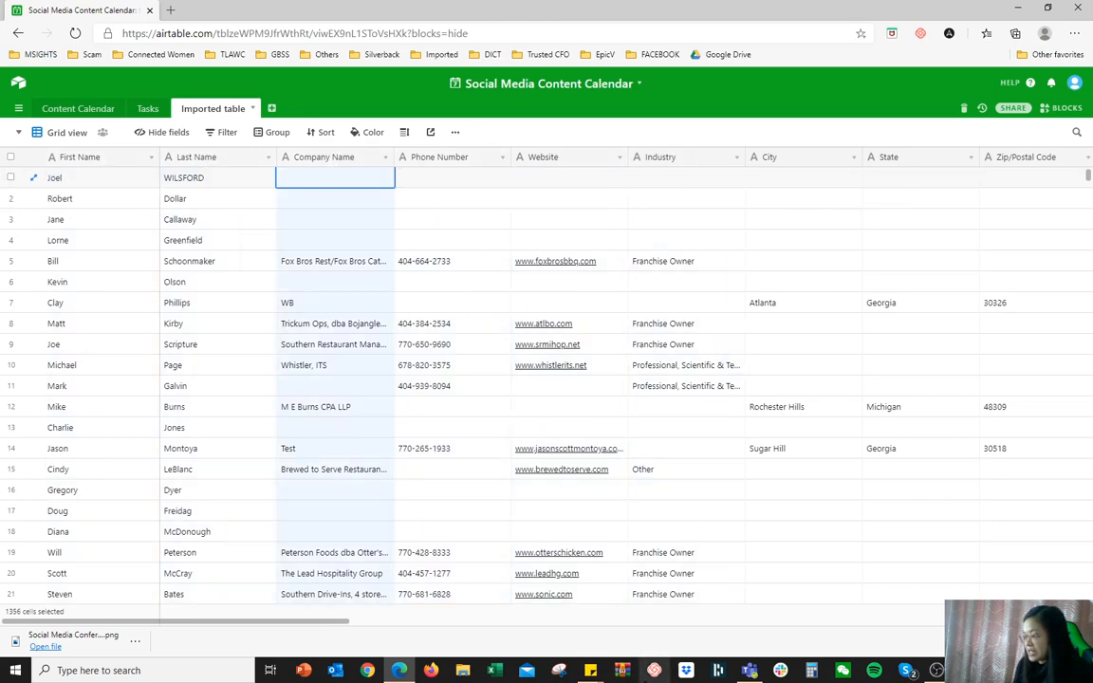
left_click_drag(305, 627, 108, 605)
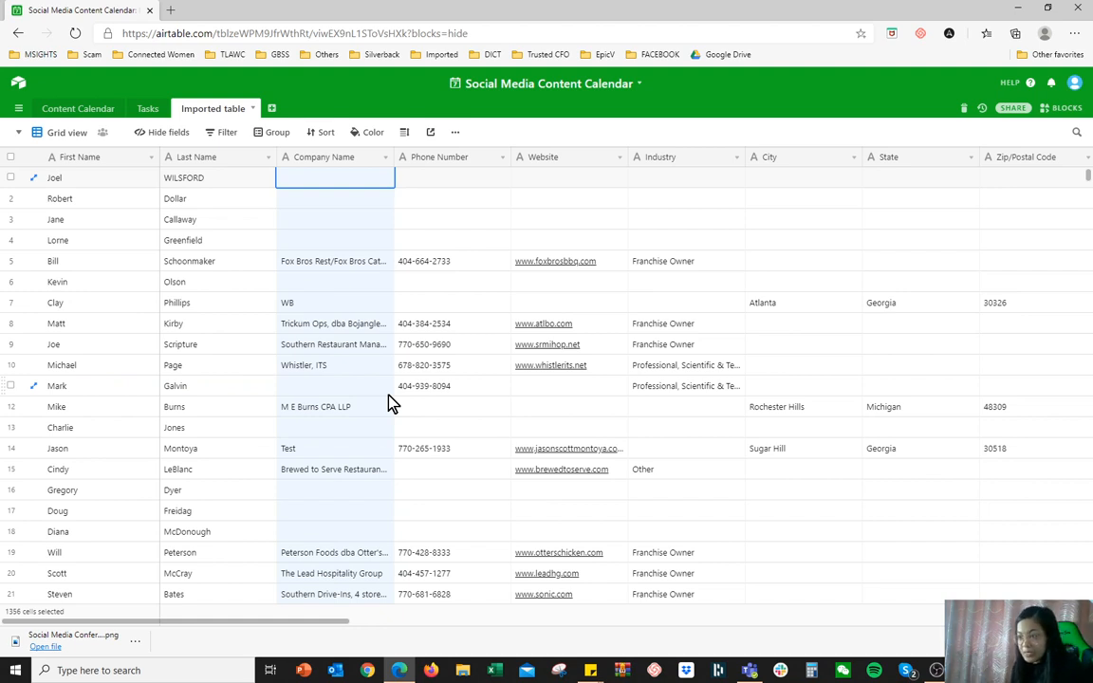
Convert the imported table's Source field to Single select with colored options made from the existing cell values.
left_click_drag(325, 624, 622, 620)
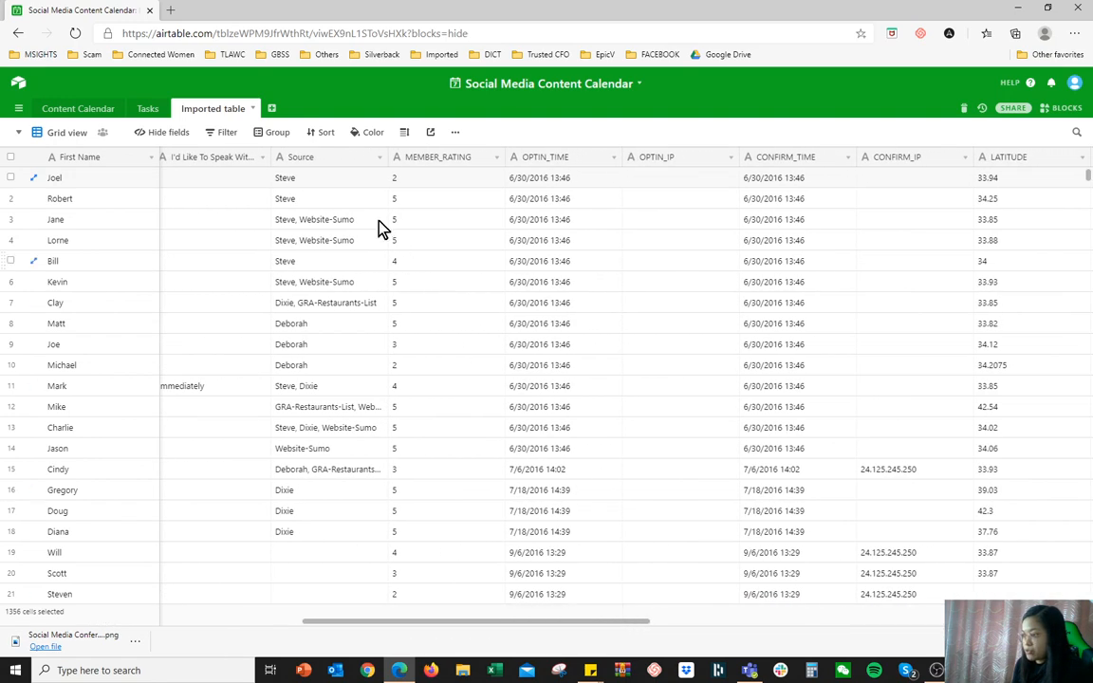
left_click(335, 163)
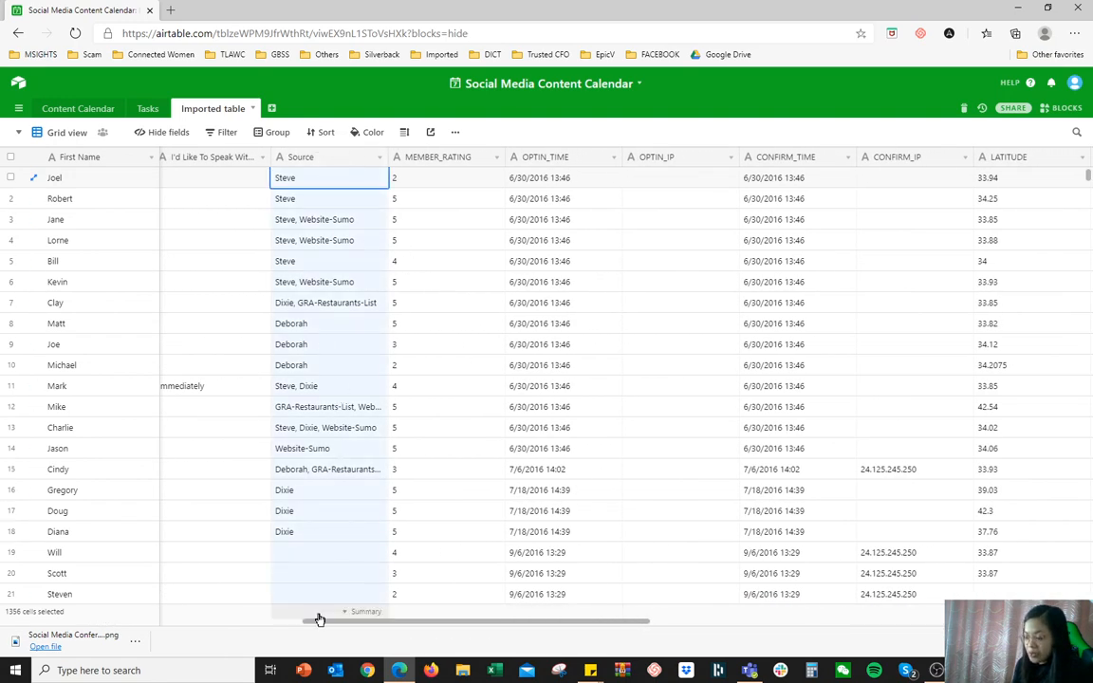
double_click(332, 159)
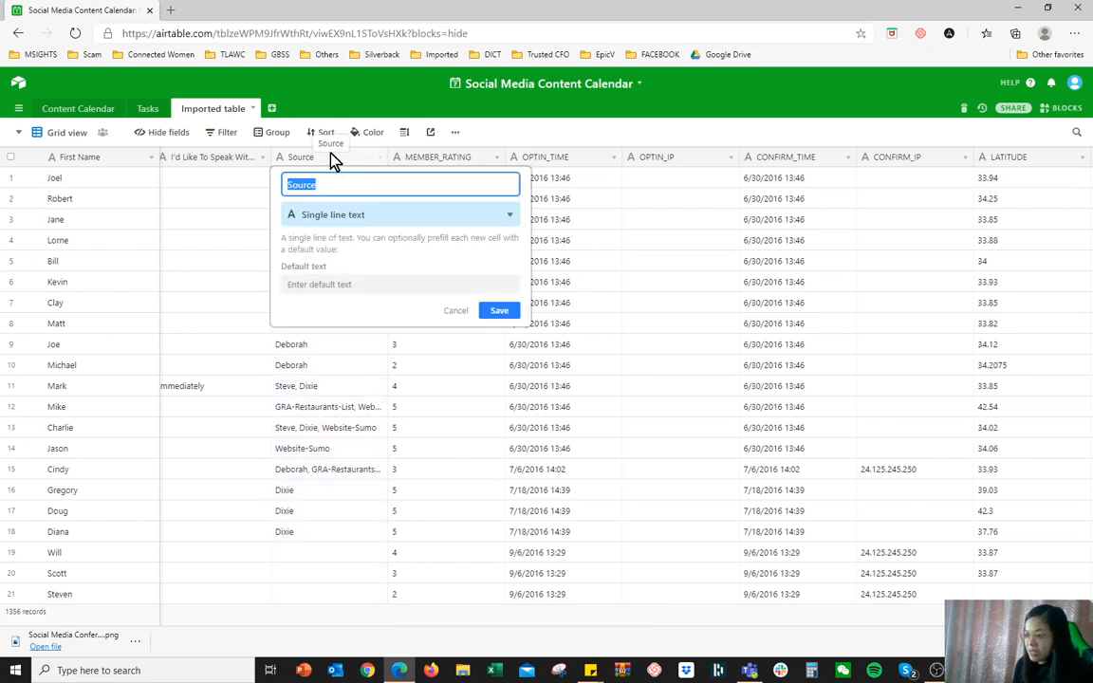
left_click(368, 218)
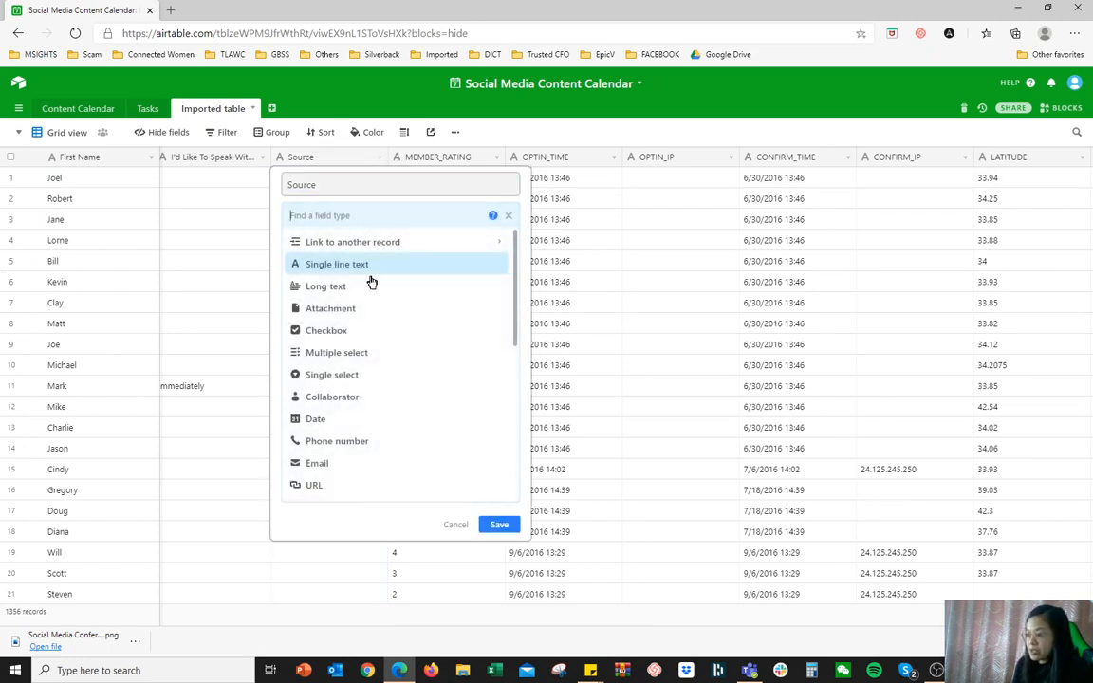
left_click(332, 376)
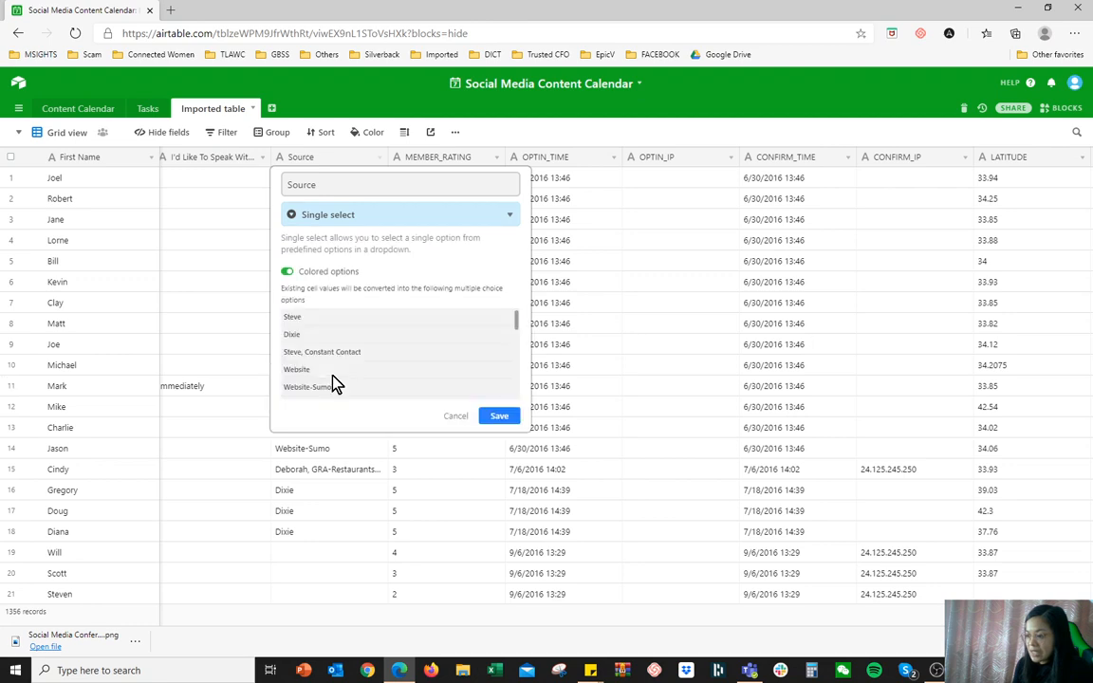
left_click(500, 418)
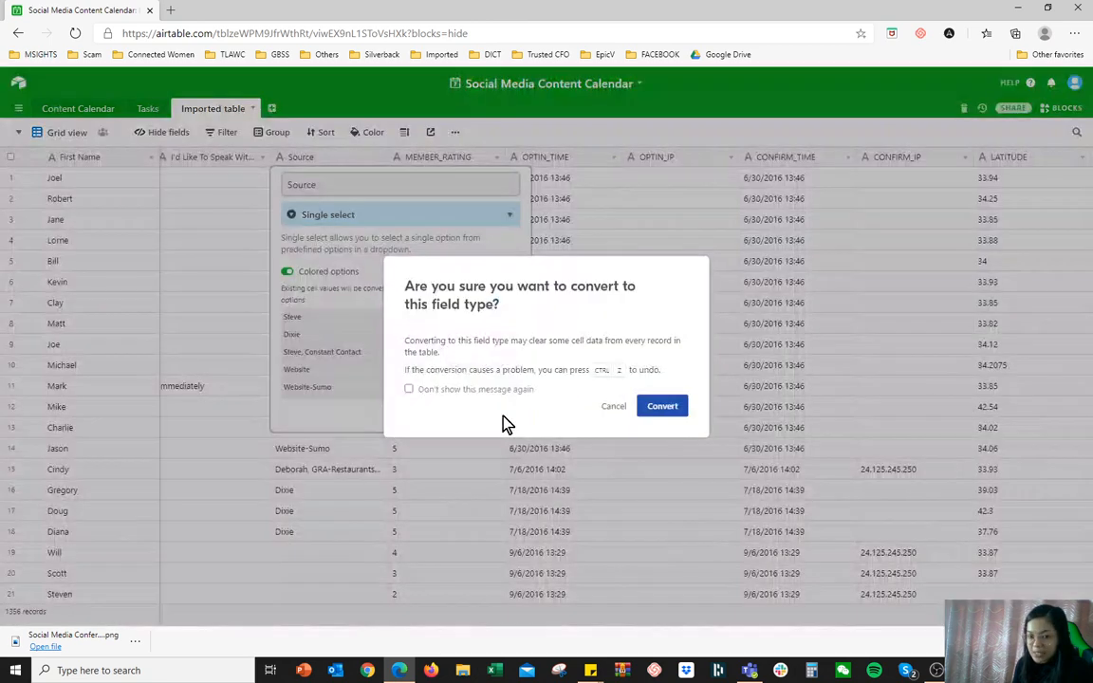
left_click(662, 410)
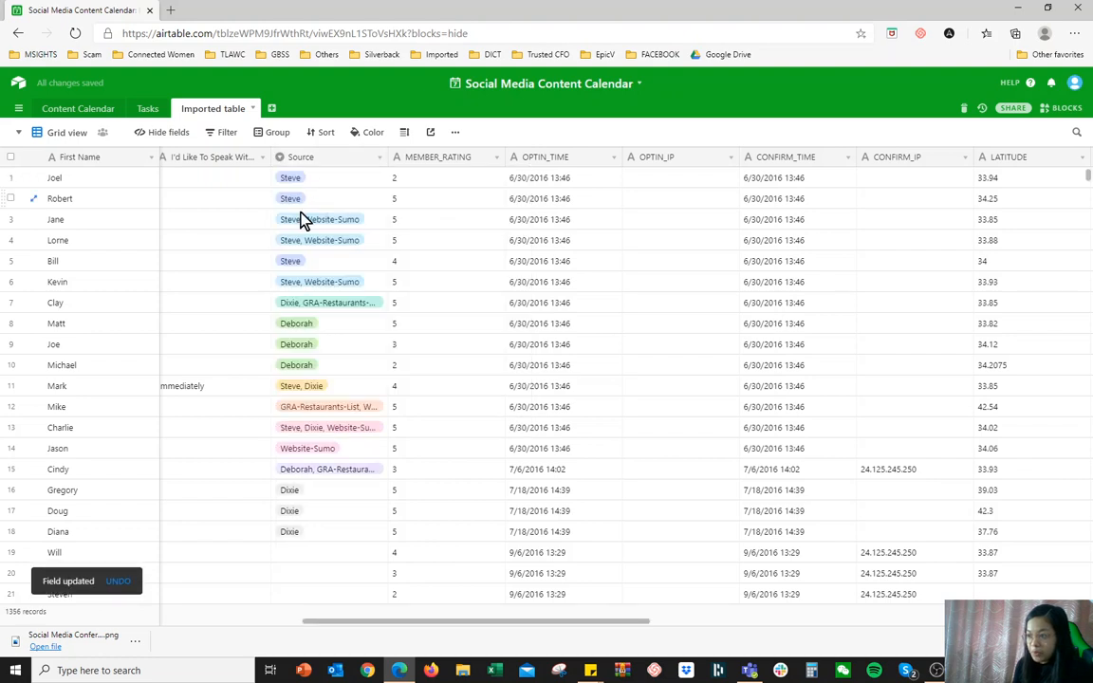
Review the colored Source options in the records and return to the imported table's first columns.
left_click(315, 178)
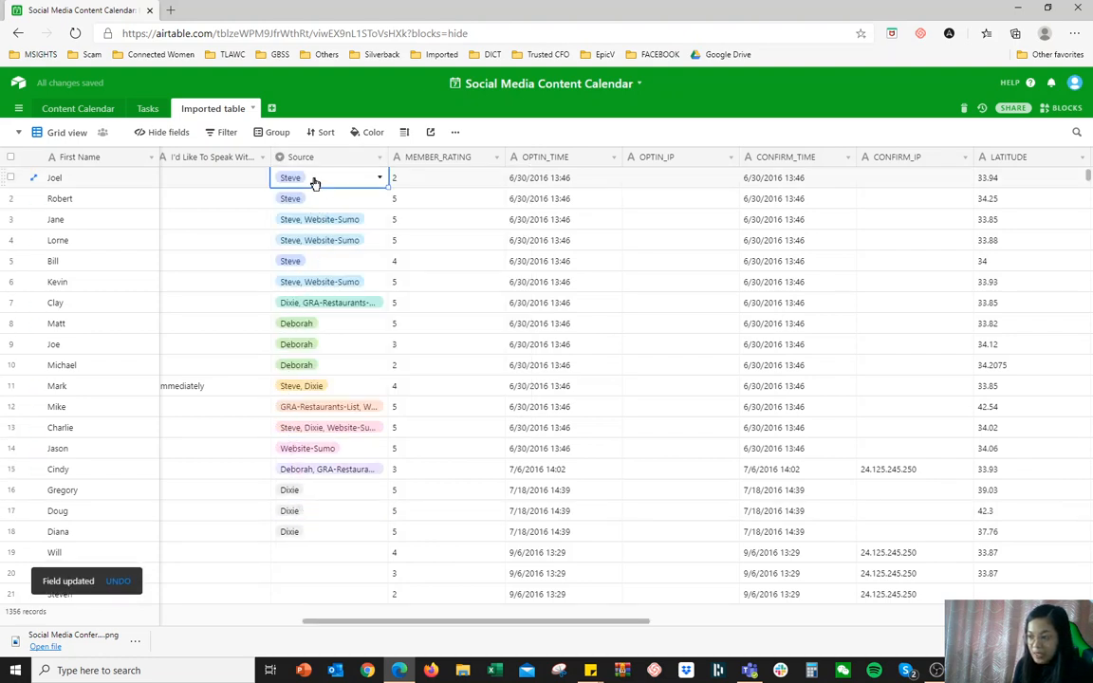
left_click(337, 261)
scroll(363, 465, "down", 5)
left_click_drag(397, 629, 12, 658)
scroll(332, 445, "up", 5)
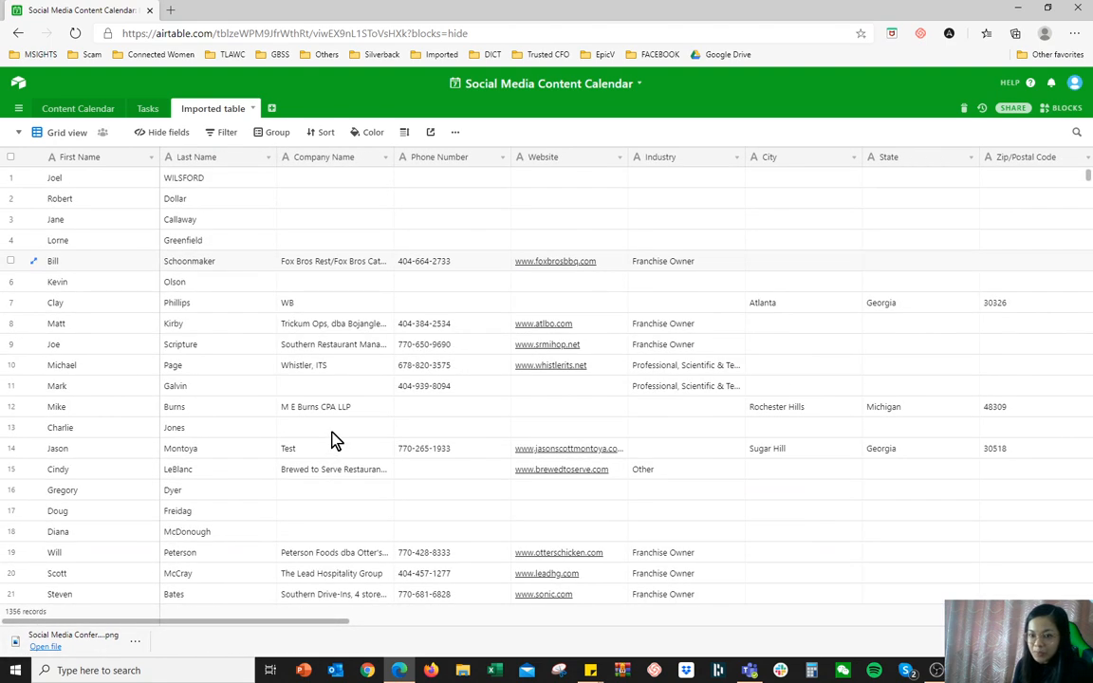